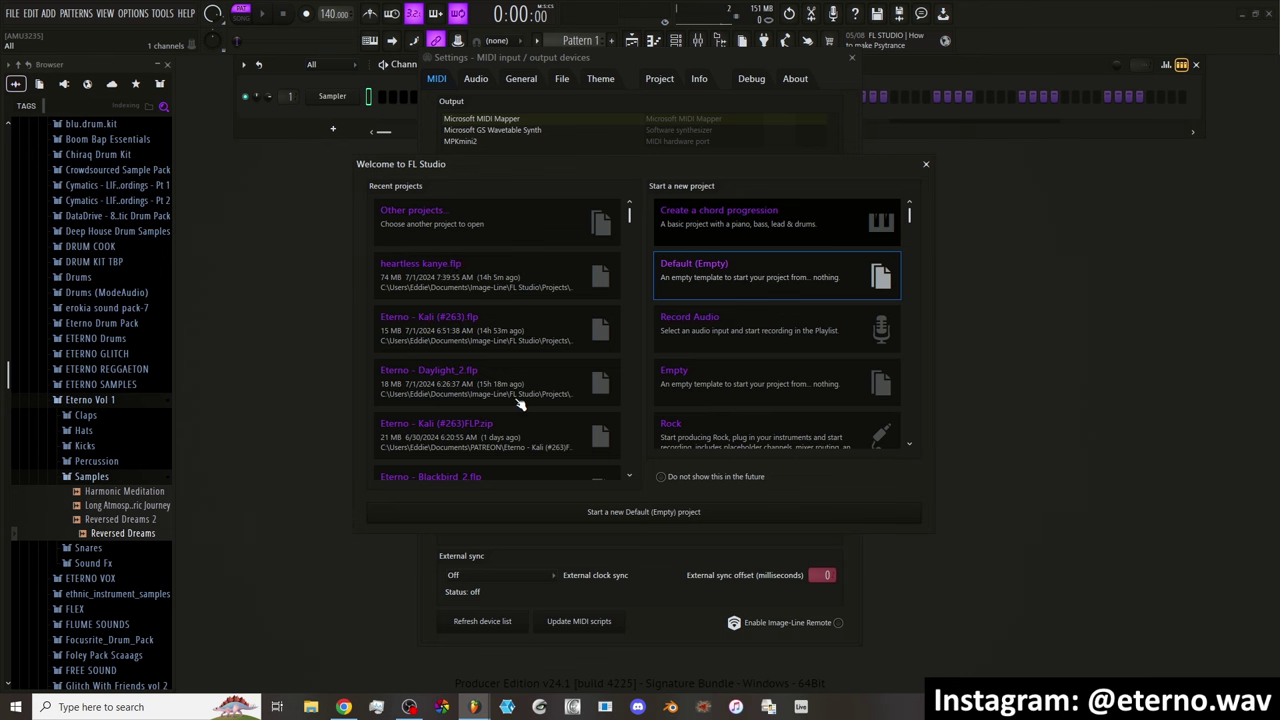
# Look through the available new-project templates in the welcome window
pyautogui.scroll(-5, 783, 303)
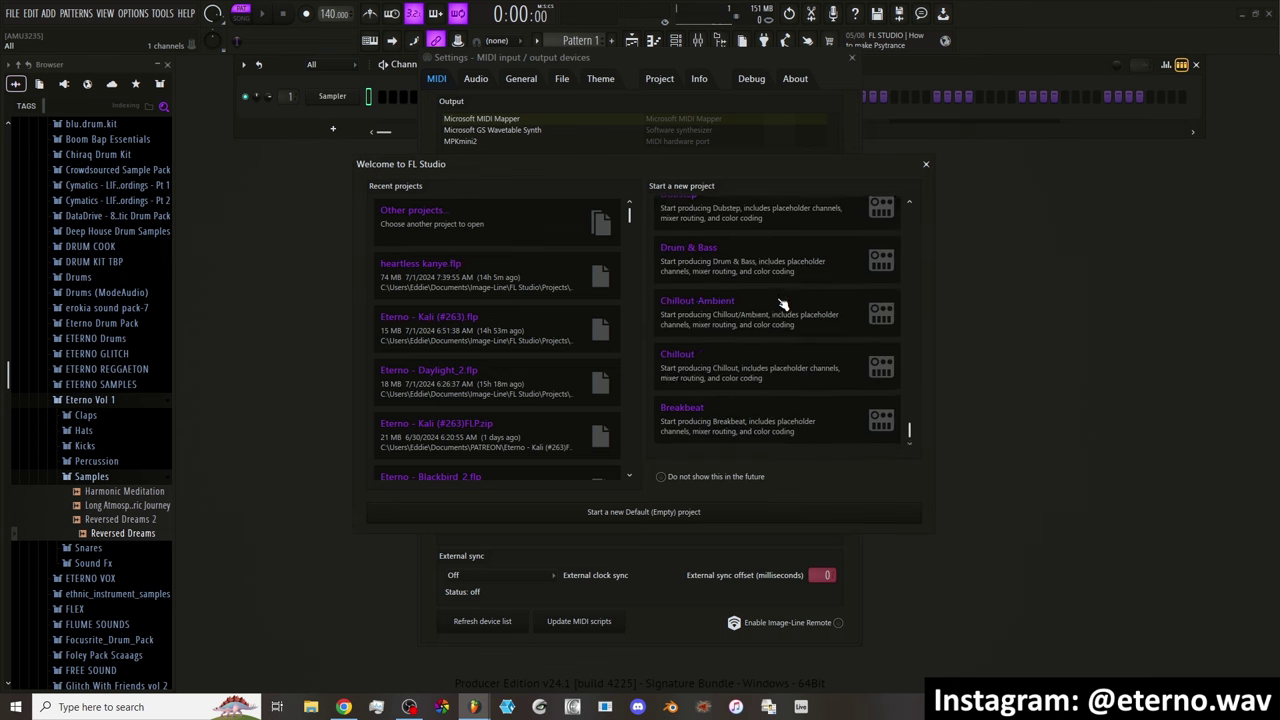
pyautogui.scroll(3, 783, 306)
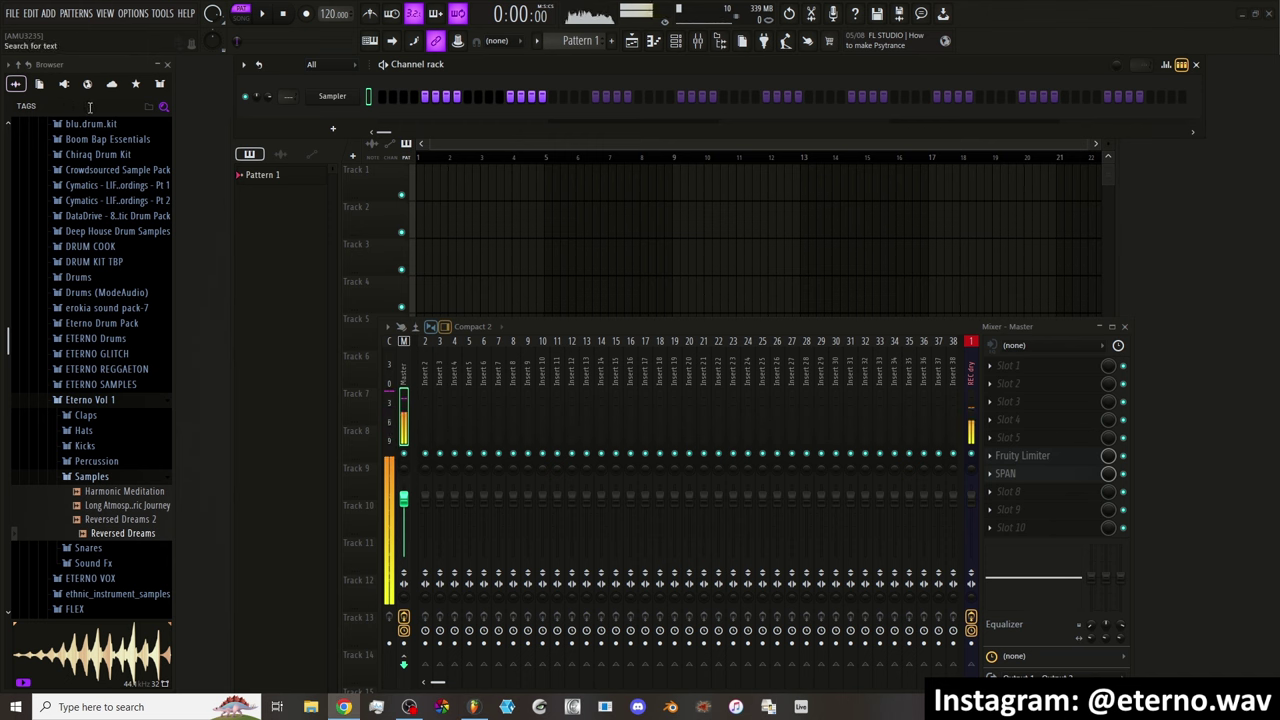
# View the FL Cloud page in the browser and bring up the FL Cloud plugin manager
pyautogui.click(112, 83)
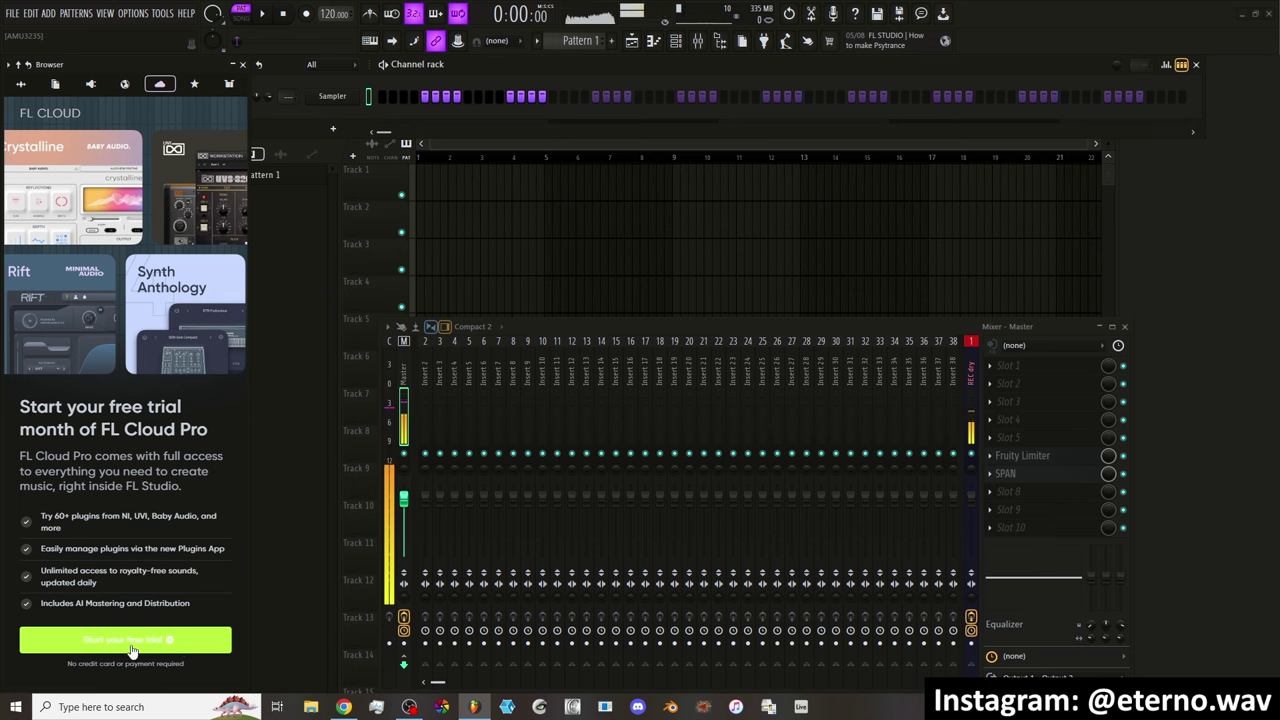
pyautogui.click(134, 13)
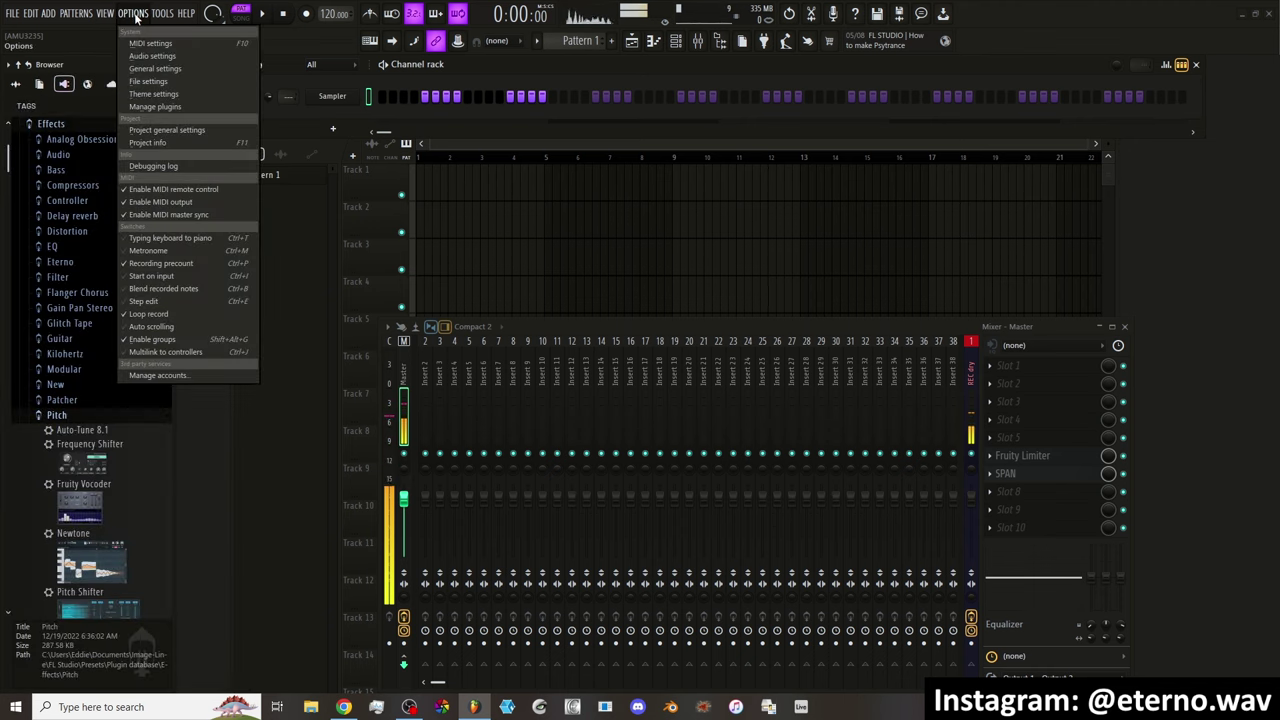
pyautogui.moveTo(171, 17)
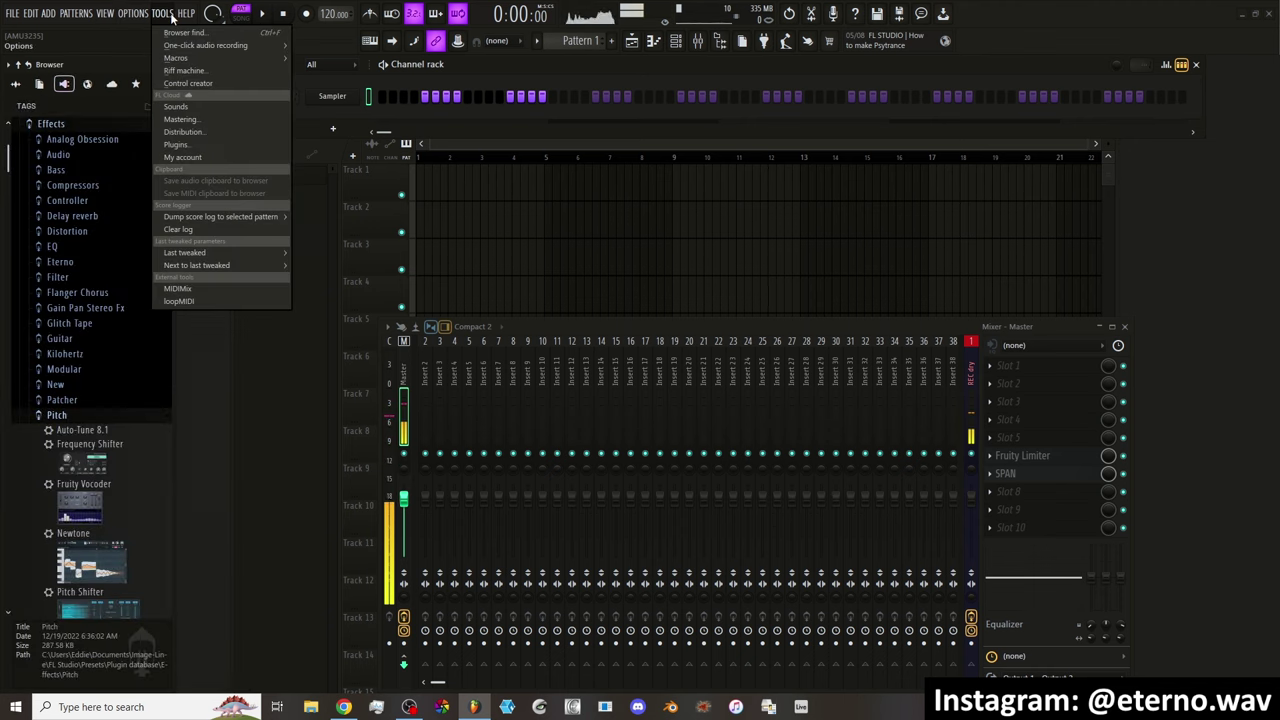
pyautogui.click(178, 144)
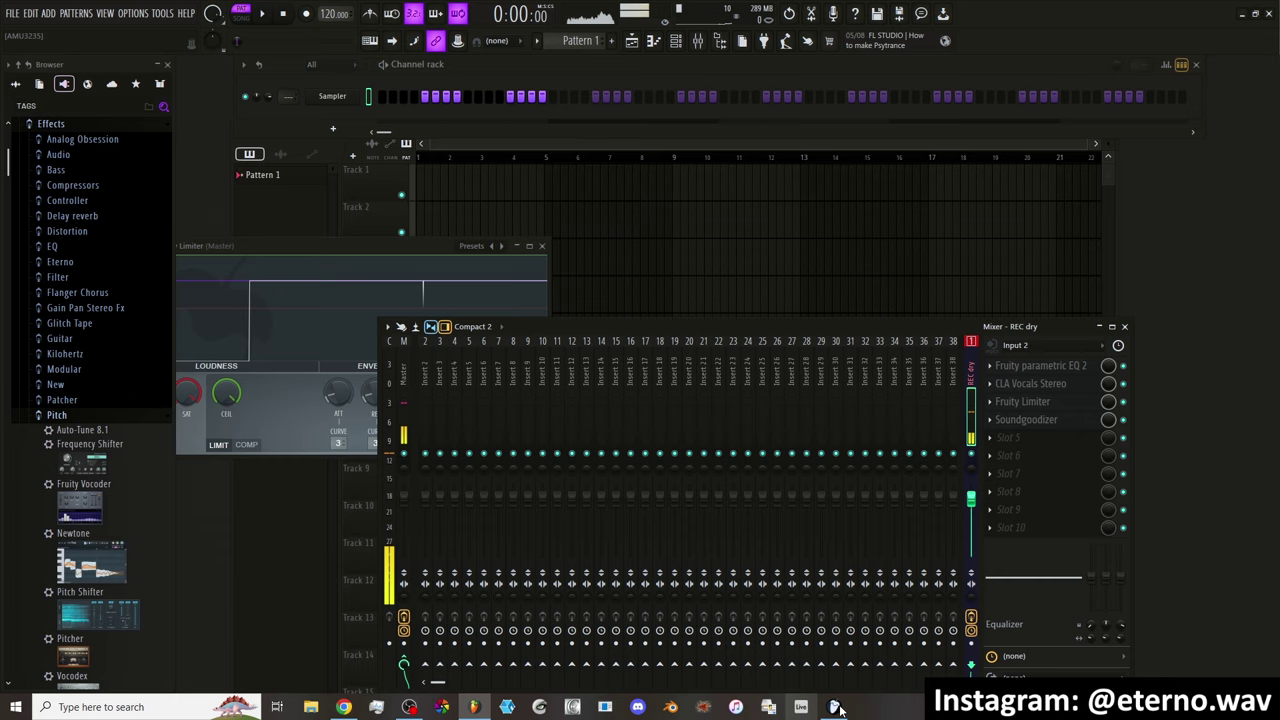
pyautogui.click(836, 707)
pyautogui.moveTo(544, 97); pyautogui.dragTo(628, 130)
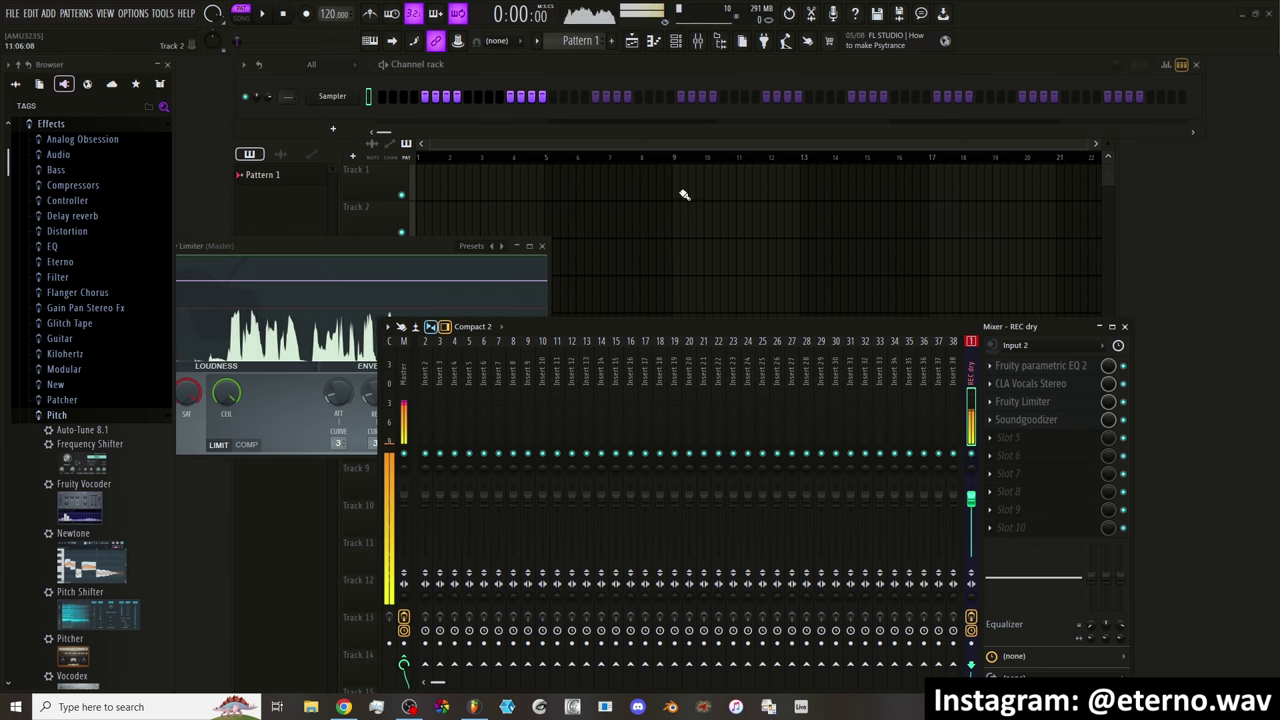
# Insert the Kepler Exo synth as a new channel above the Sampler and reposition its window
pyautogui.rightClick(366, 94)
pyautogui.moveTo(419, 212)
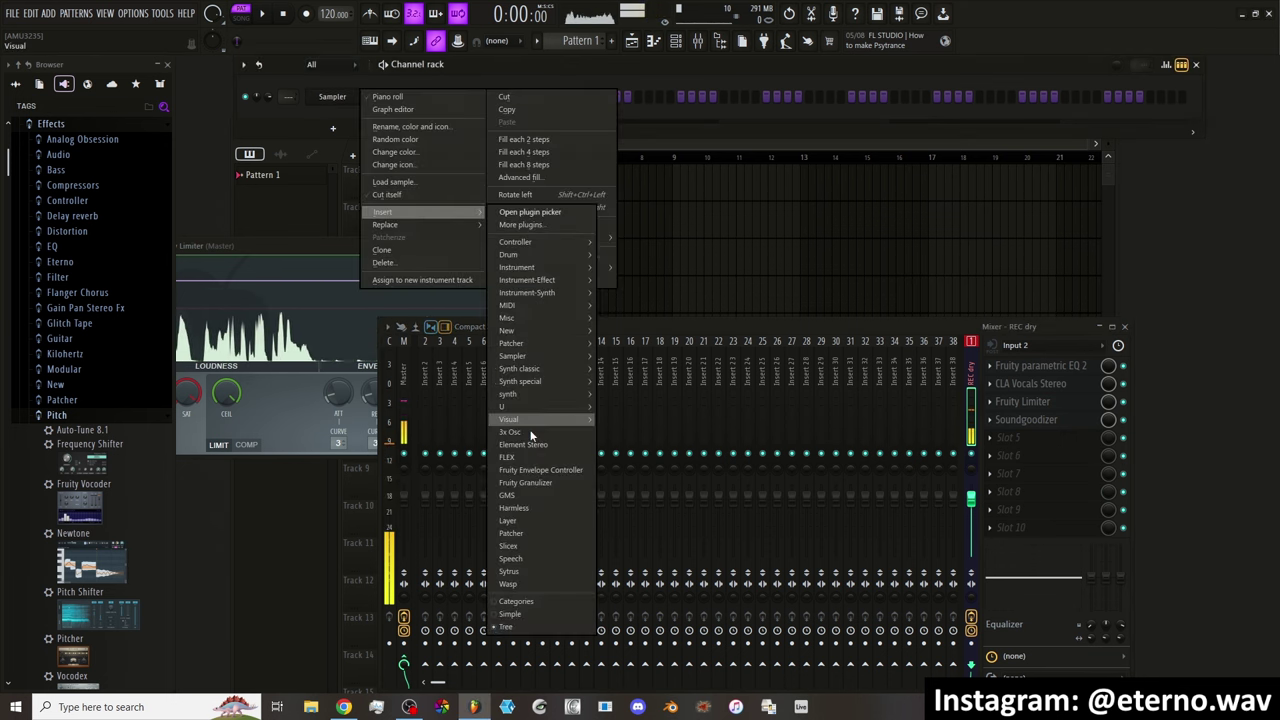
pyautogui.moveTo(540, 331)
pyautogui.click(641, 357)
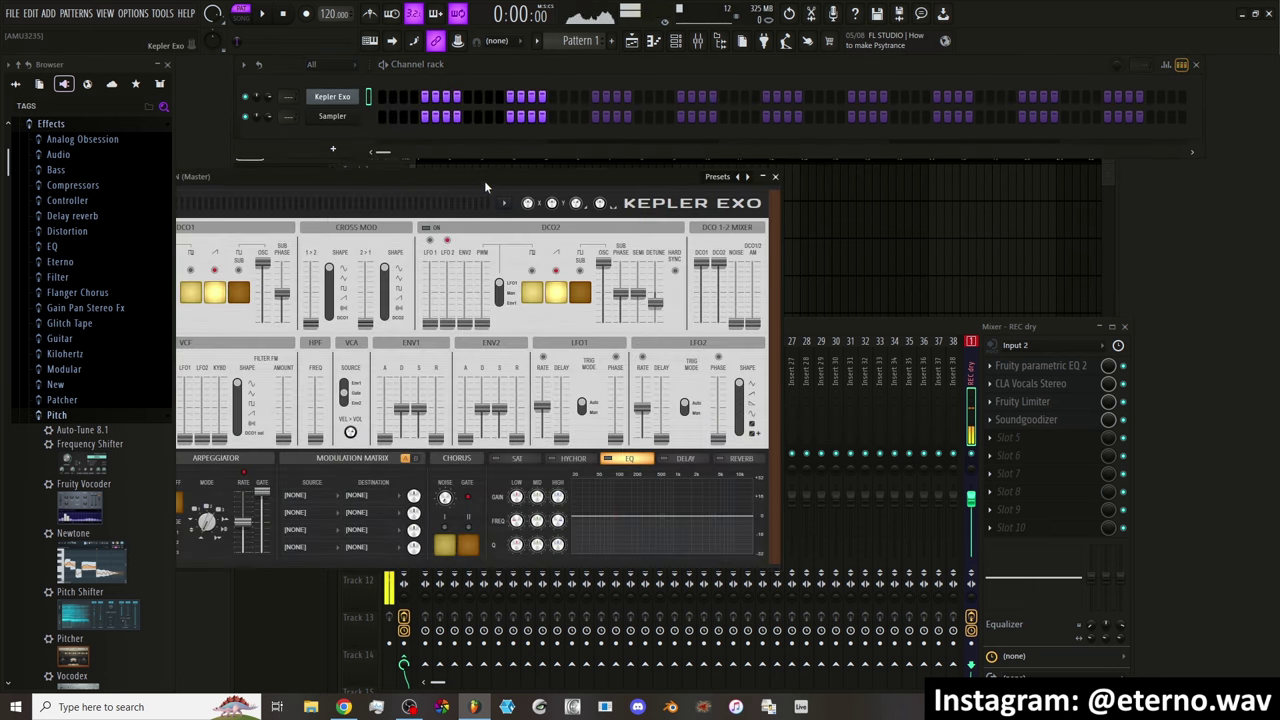
pyautogui.moveTo(666, 184); pyautogui.dragTo(874, 154)
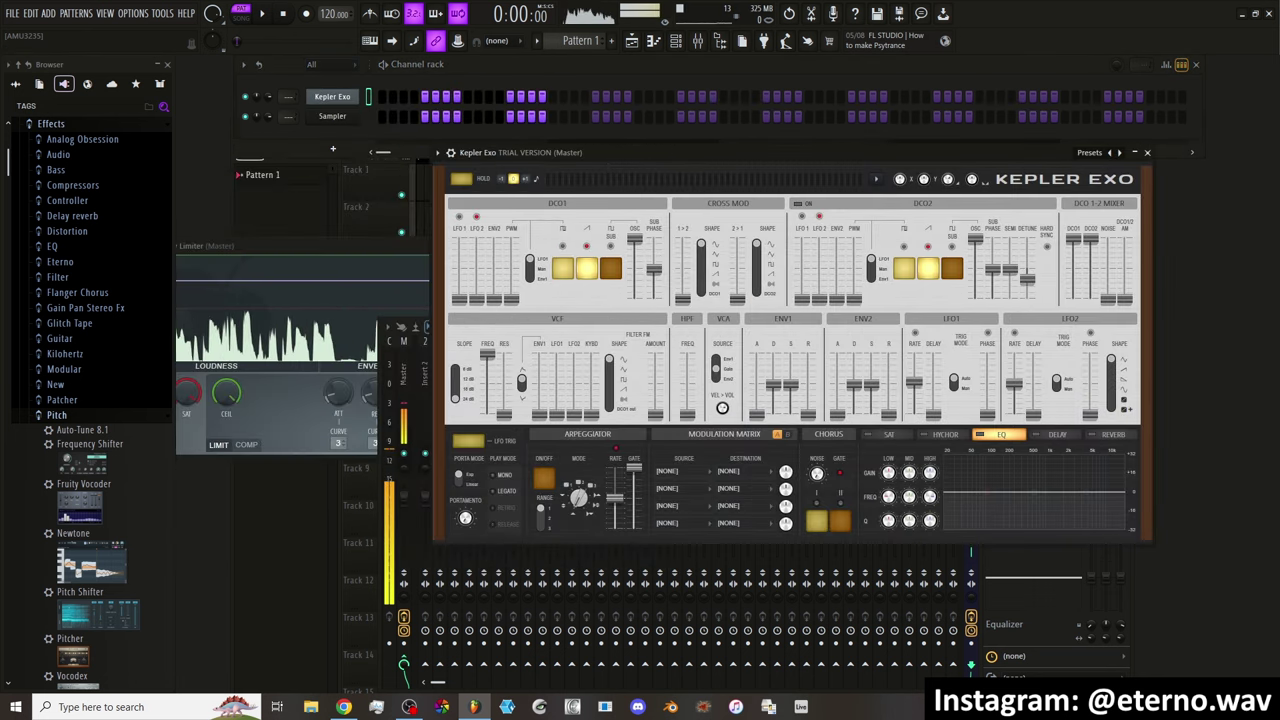
# Try out Kepler Exo by adjusting the DCO1 LFO 2 amount, switching the chorus mode and lowering the VCF frequency
pyautogui.hotkey('alt', 'Tab')
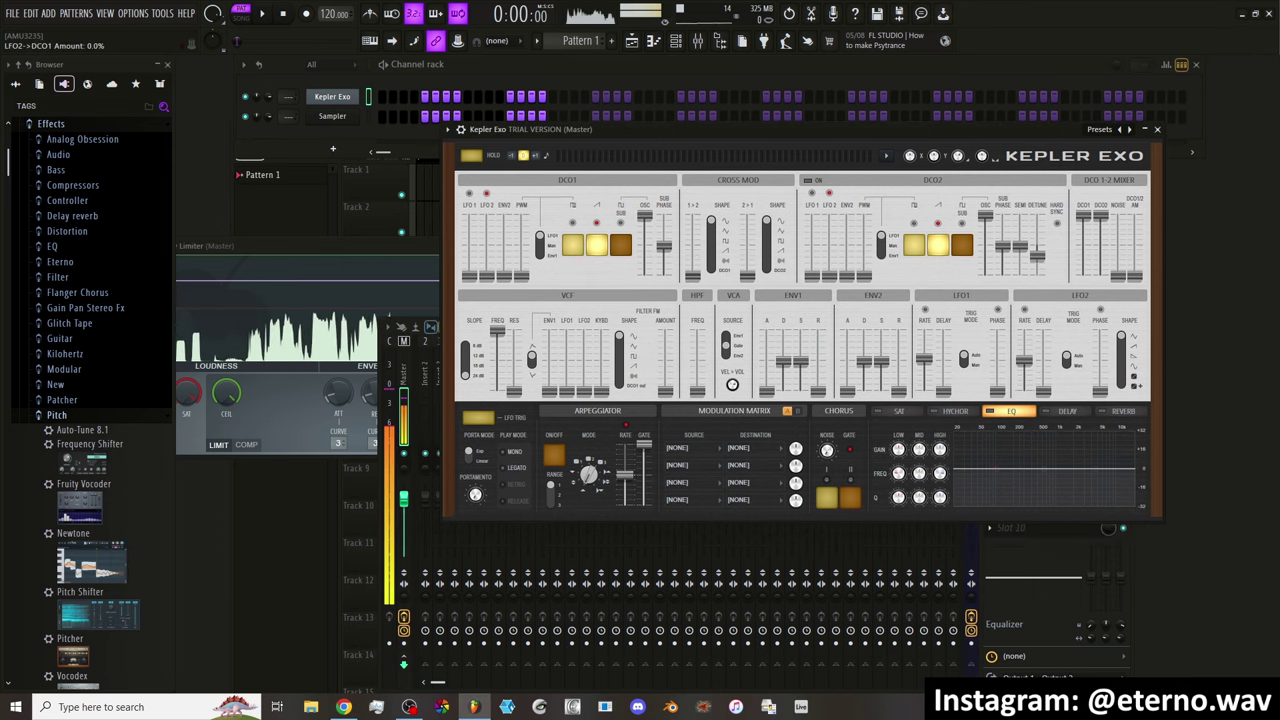
pyautogui.moveTo(486, 276); pyautogui.dragTo(486, 259)
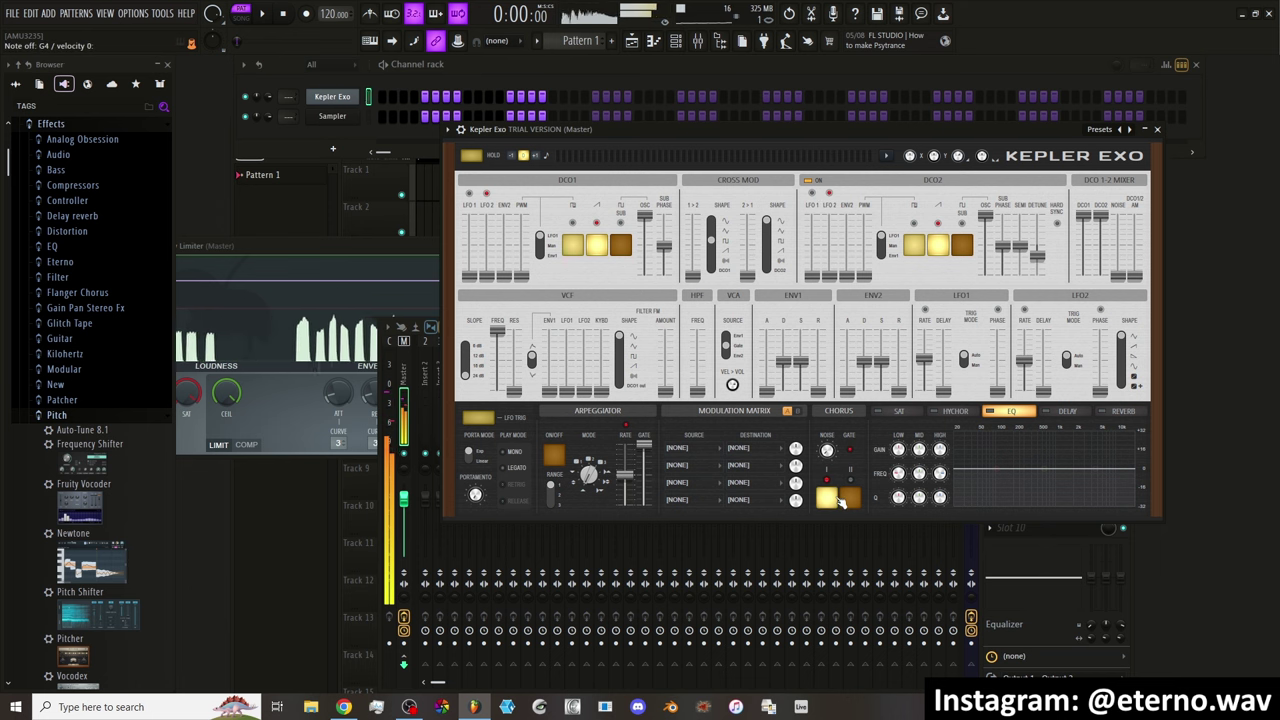
pyautogui.click(834, 498)
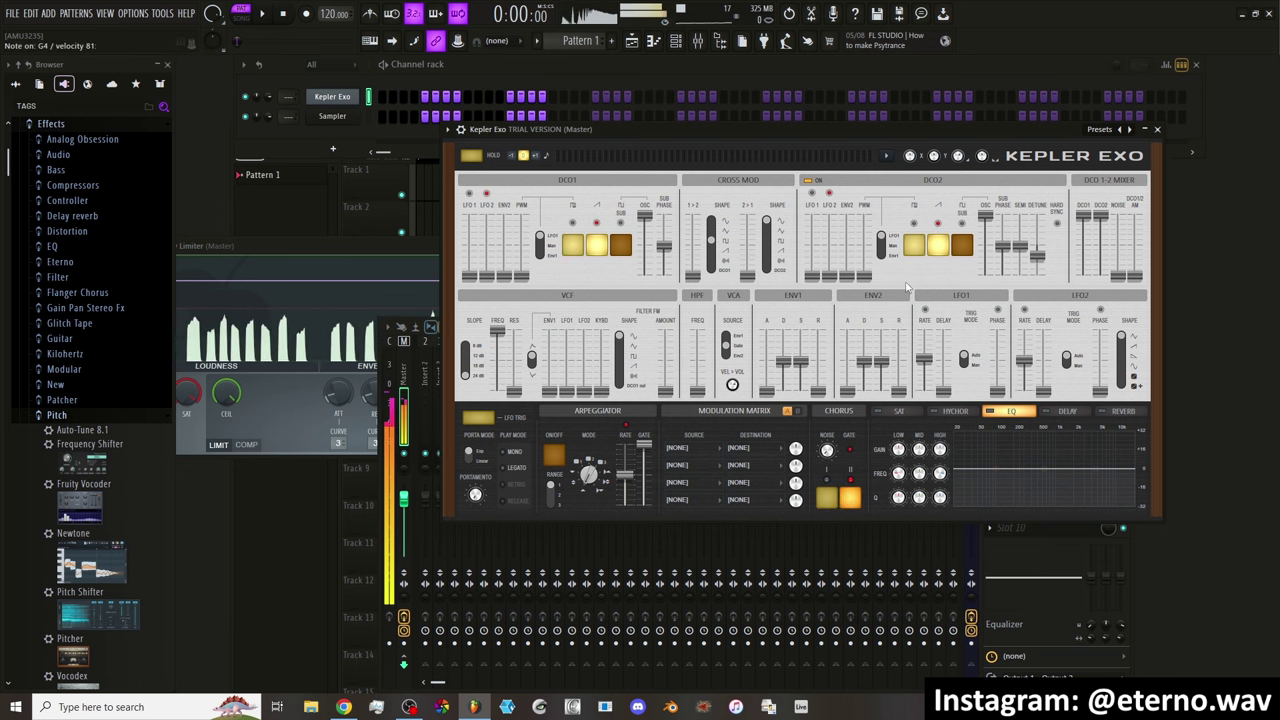
pyautogui.moveTo(497, 328); pyautogui.dragTo(497, 356)
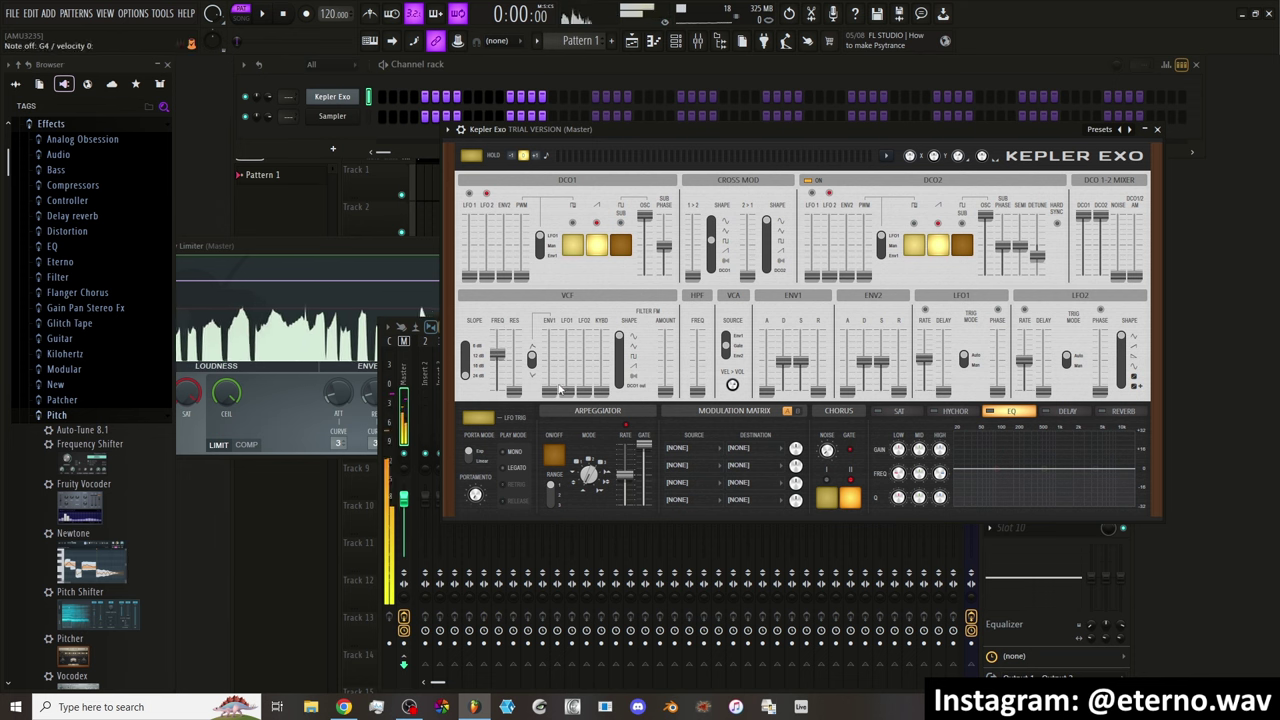
# Close the Kepler Exo window and remove its channel from the channel rack
pyautogui.click(1157, 129)
pyautogui.rightClick(345, 96)
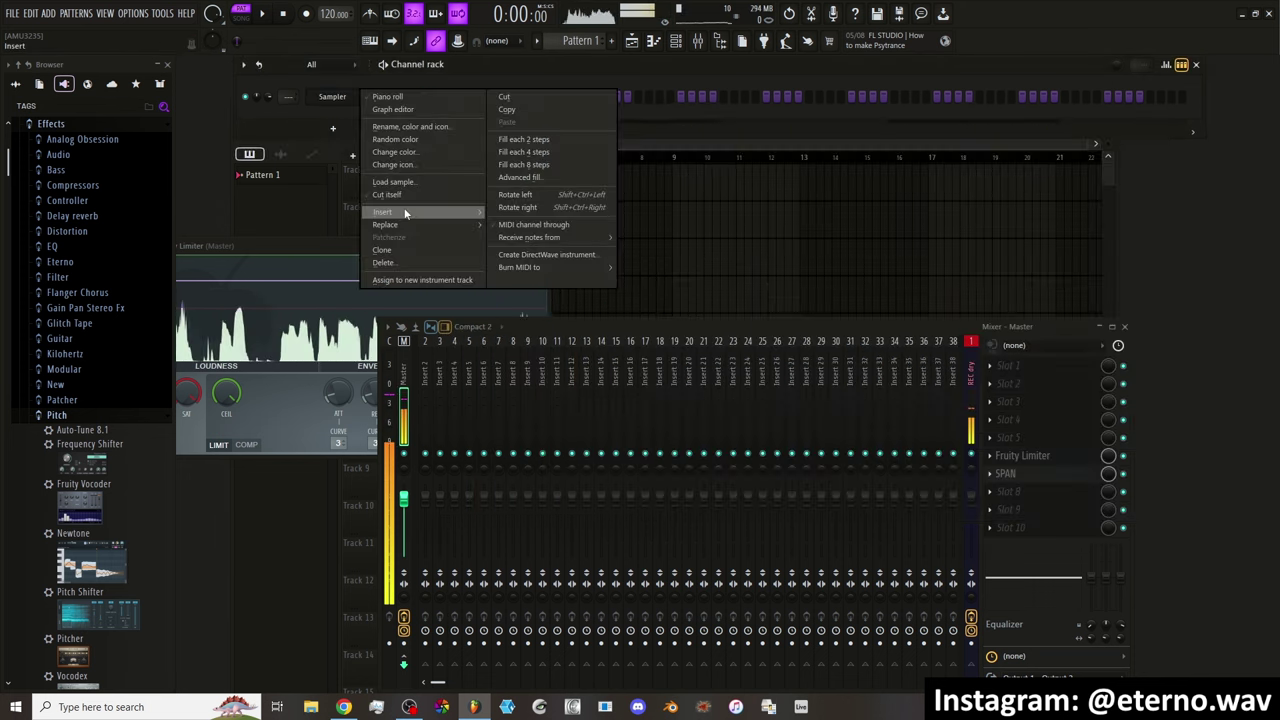
pyautogui.click(398, 207)
pyautogui.click(367, 250)
pyautogui.click(585, 246)
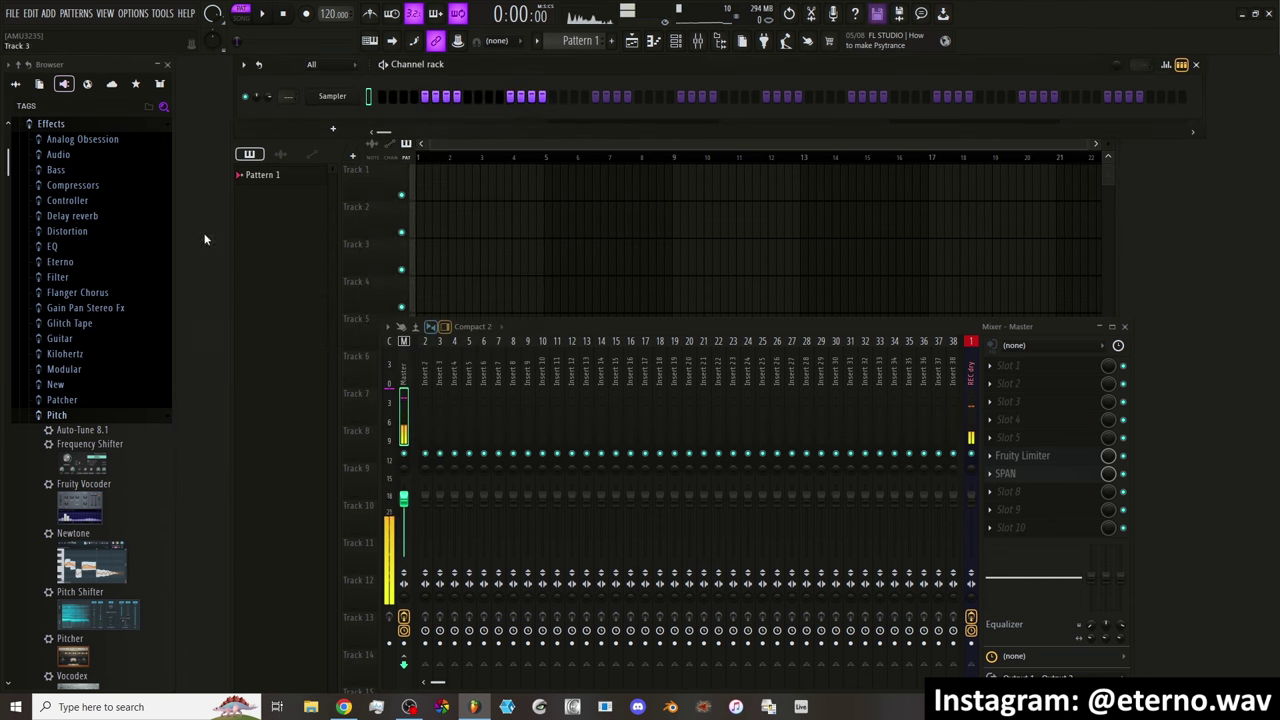
# Add the Rhodes instrument from the Packs Keyboard folder as a new channel and open its piano roll
pyautogui.scroll(1, 97, 330)
pyautogui.click(51, 141)
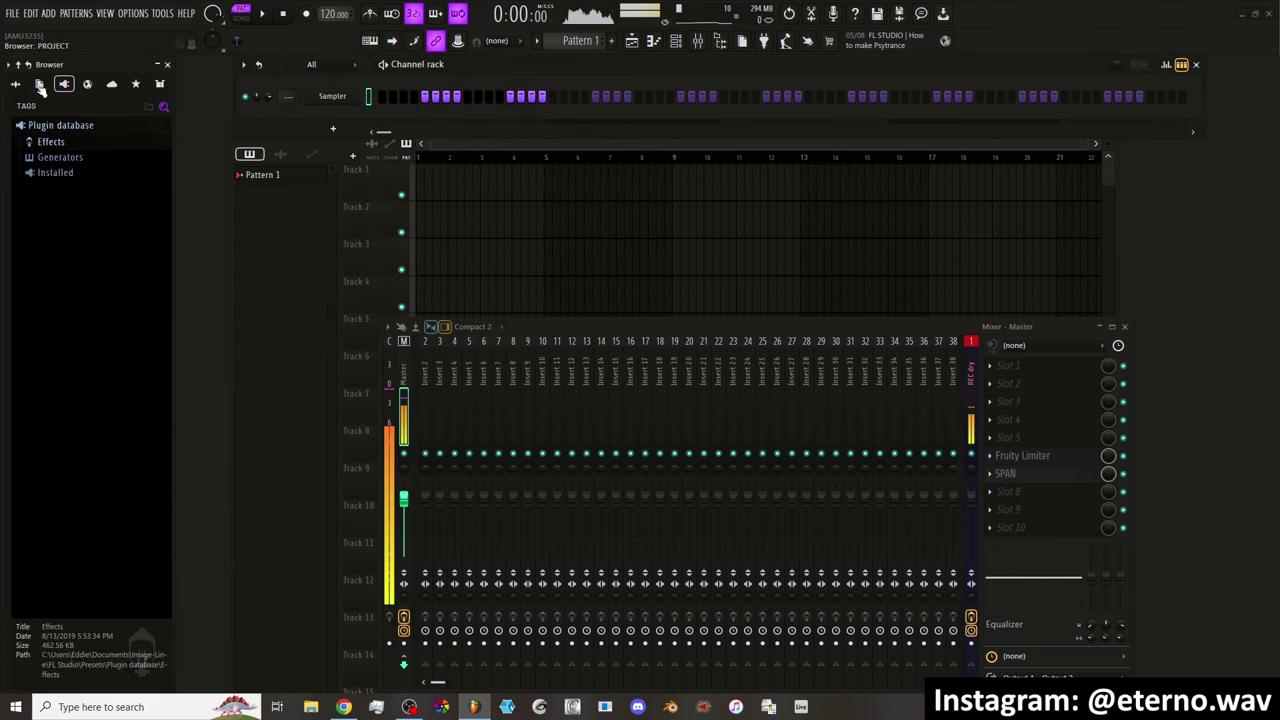
pyautogui.click(18, 86)
pyautogui.click(105, 400)
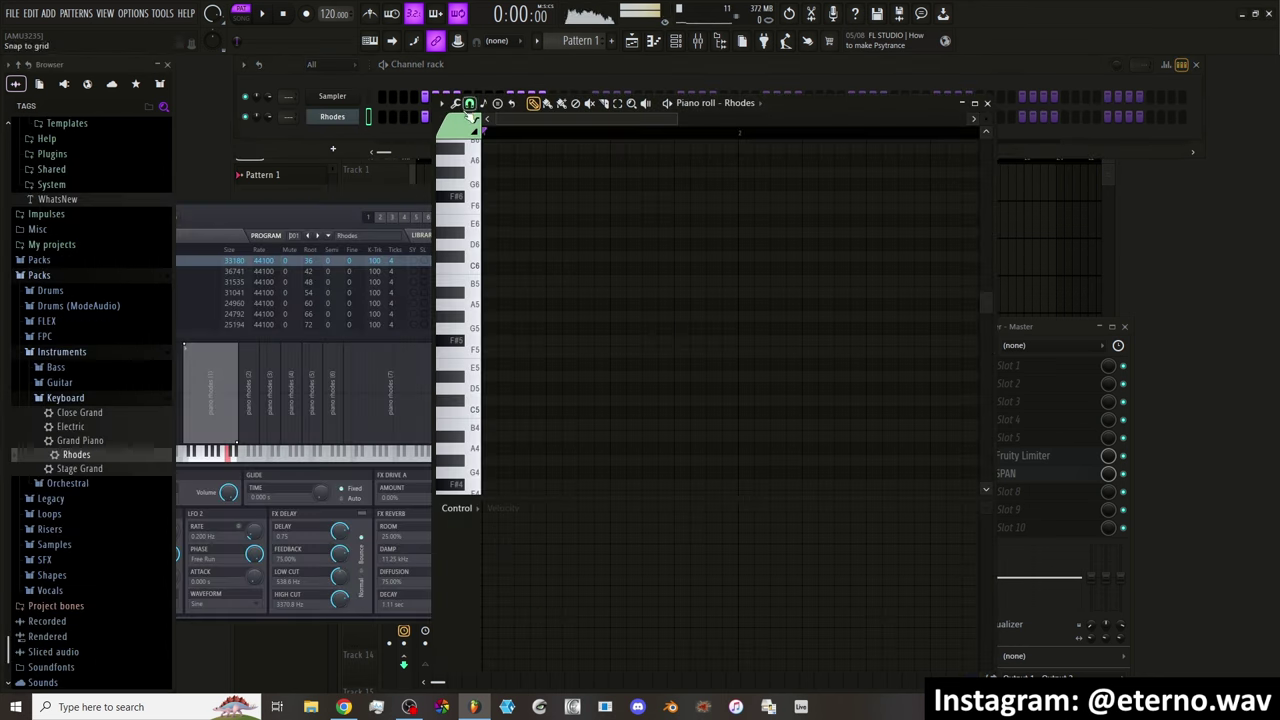
# Generate a chord progression in the Rhodes piano roll with the chord progression tool and preview the chords
pyautogui.click(441, 103)
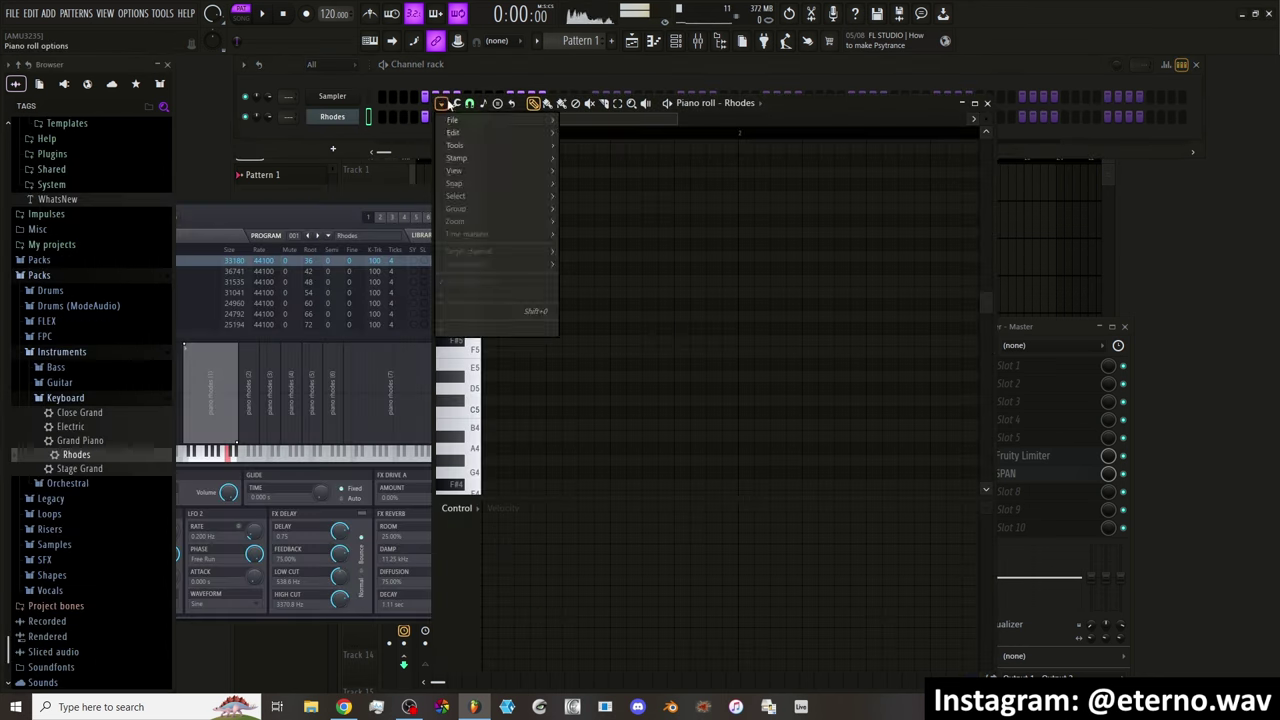
pyautogui.moveTo(477, 147)
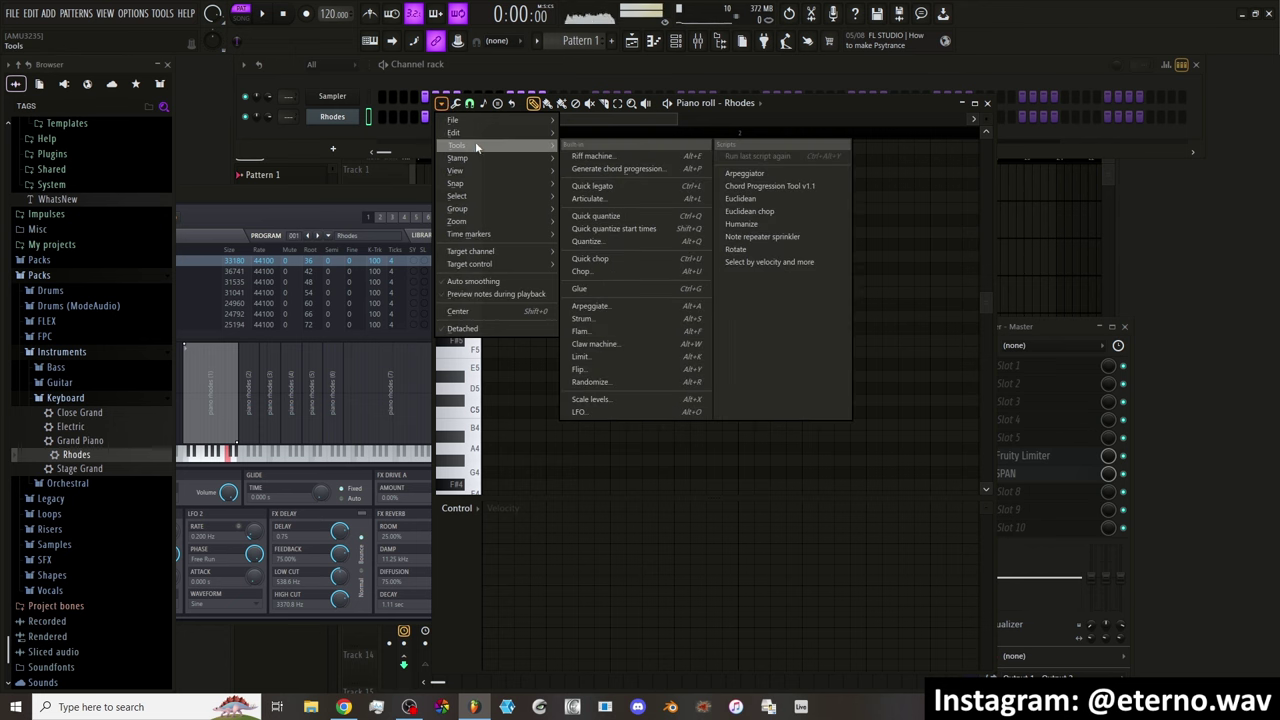
pyautogui.click(621, 172)
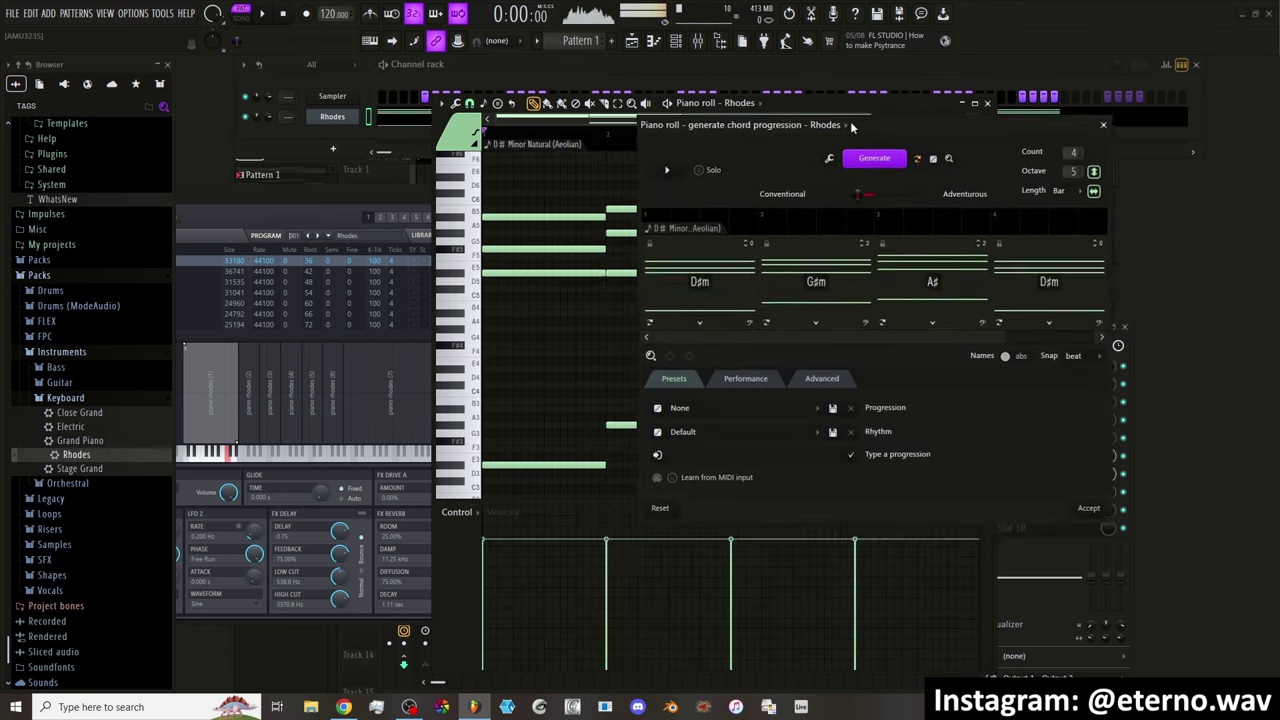
pyautogui.moveTo(851, 124); pyautogui.dragTo(798, 215)
pyautogui.click(618, 259)
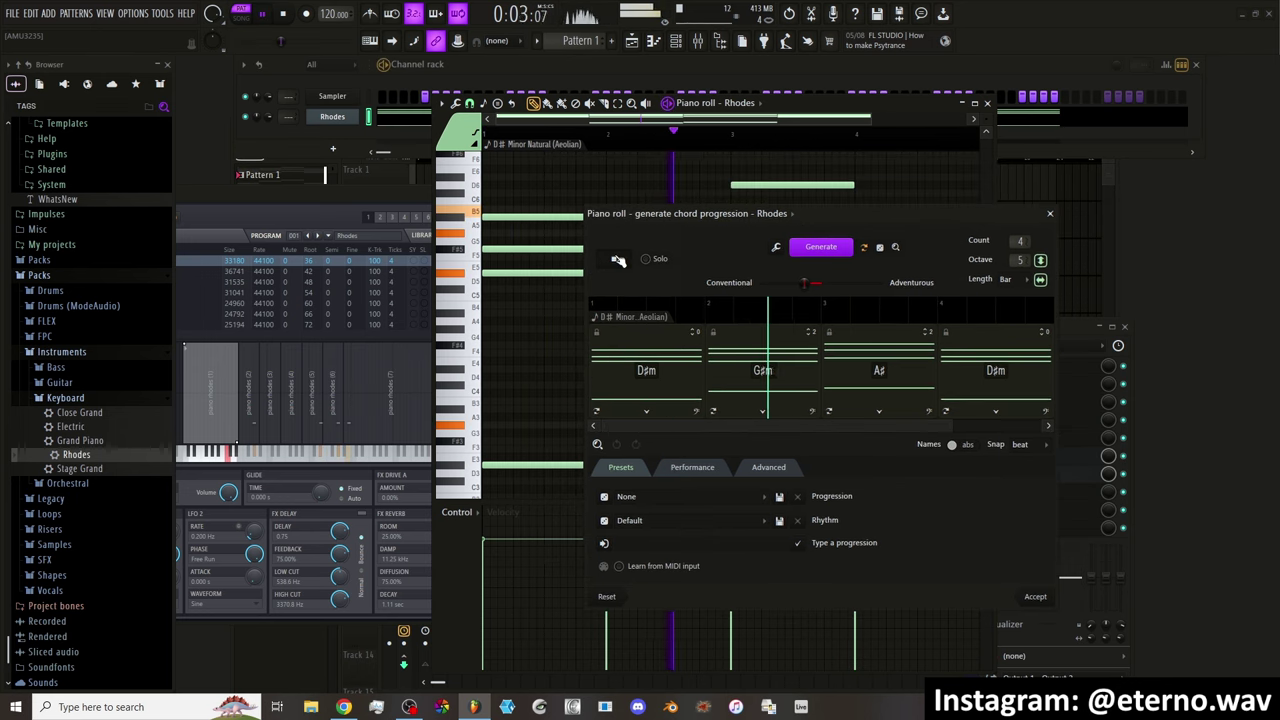
pyautogui.click(618, 259)
# Set the progression's scale to C Other Hirajoshi, apply the i-v-♭VI-iv Melancholic preset, and keep the generated chords
pyautogui.click(599, 317)
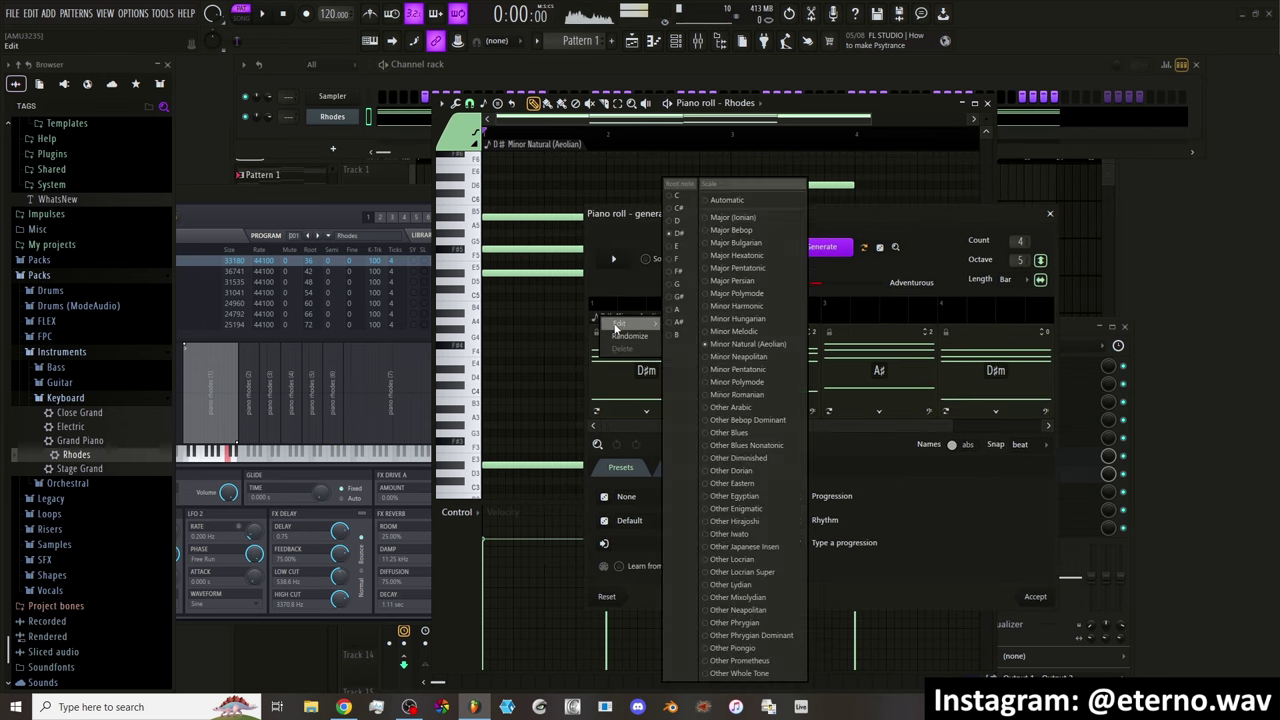
pyautogui.click(601, 309)
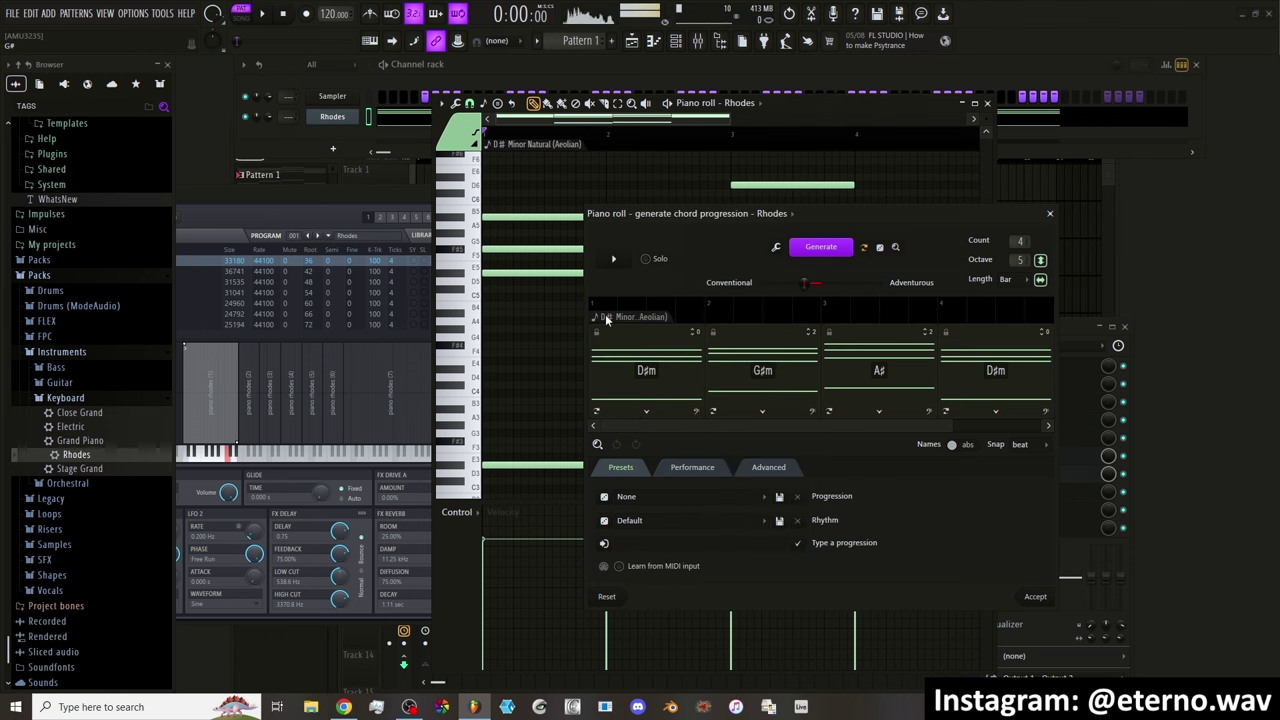
pyautogui.click(606, 320)
pyautogui.moveTo(620, 325)
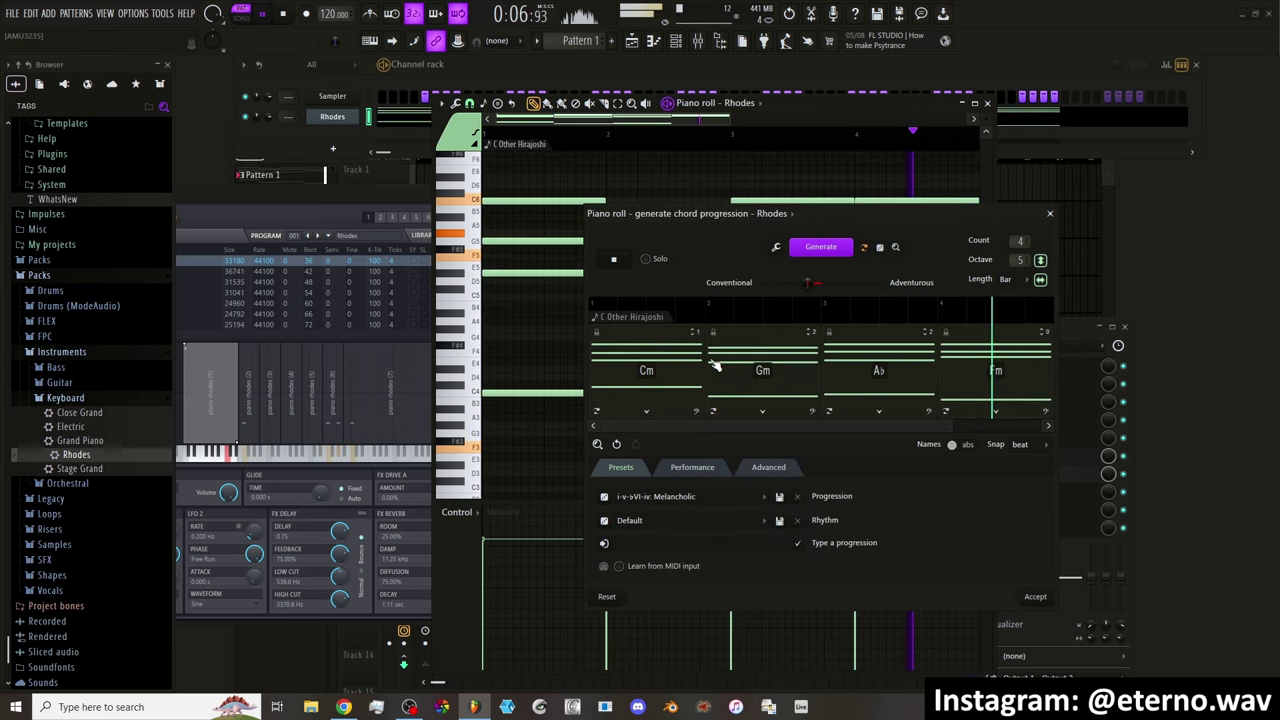
pyautogui.click(400, 135)
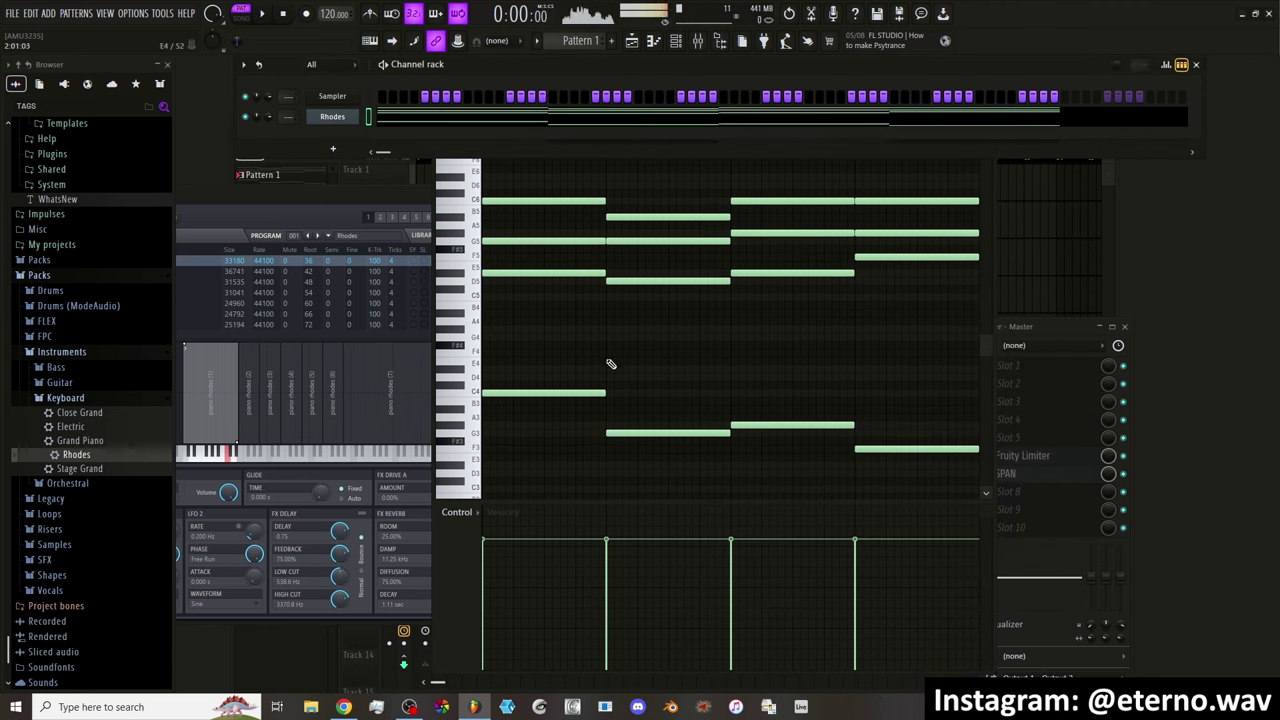
# Replace the Sampler channel with an FM Sub bass playing the root notes, routed to mixer track 19
pyautogui.press('Escape')
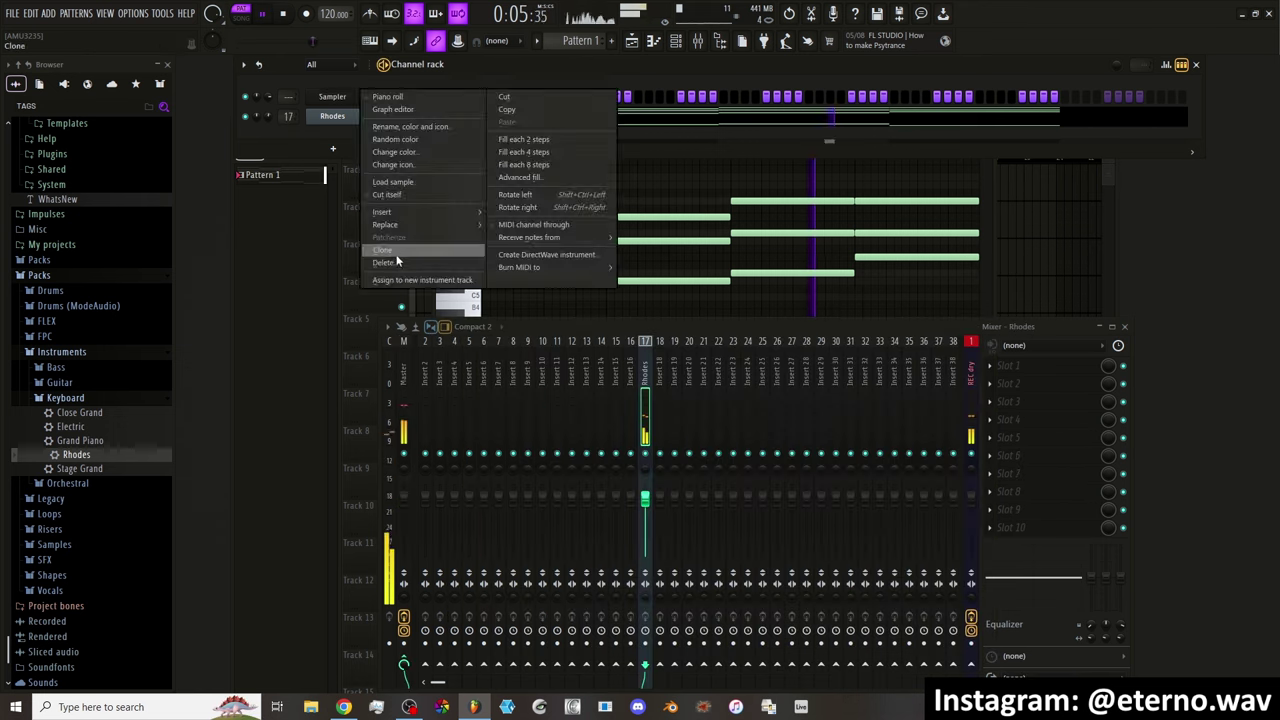
pyautogui.click(332, 100)
pyautogui.rightClick(332, 96)
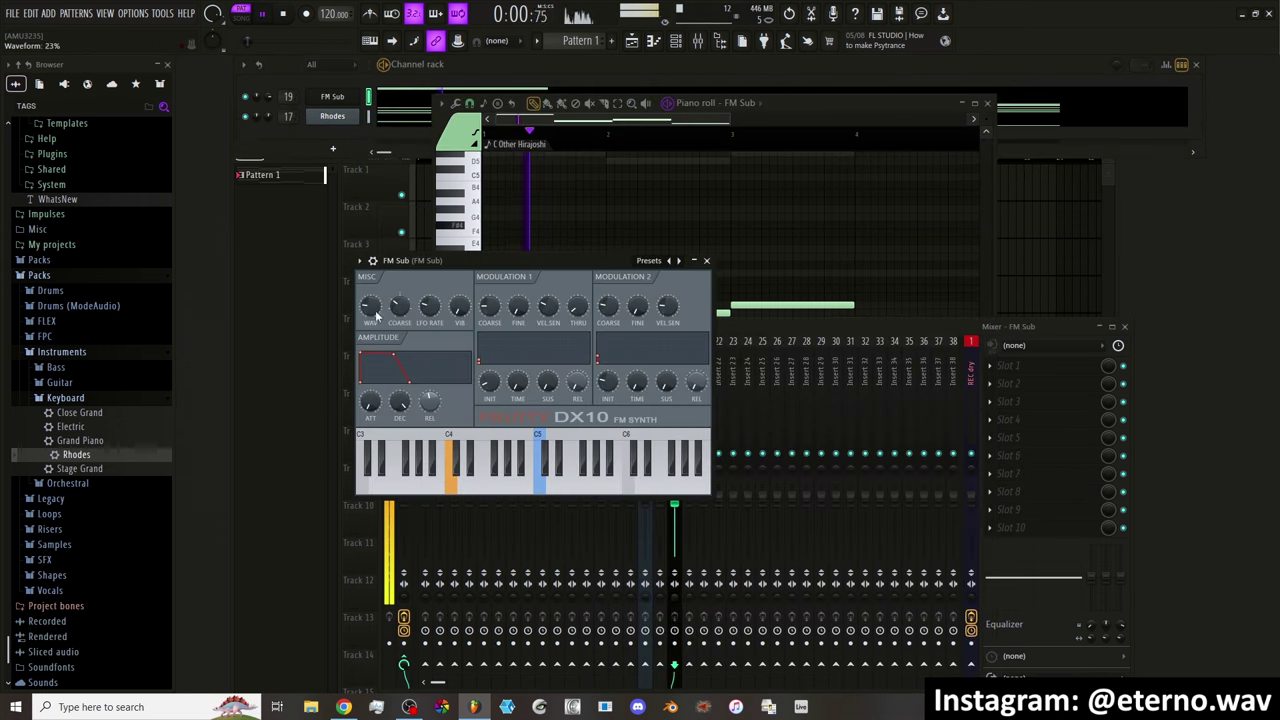
# Tweak the FM Sub's waveform and shorten its amplitude decay, close the synth and stop playback
pyautogui.moveTo(371, 307)
pyautogui.mouseDown()
pyautogui.moveTo(371, 285)
pyautogui.moveTo(371, 329)
pyautogui.mouseUp()
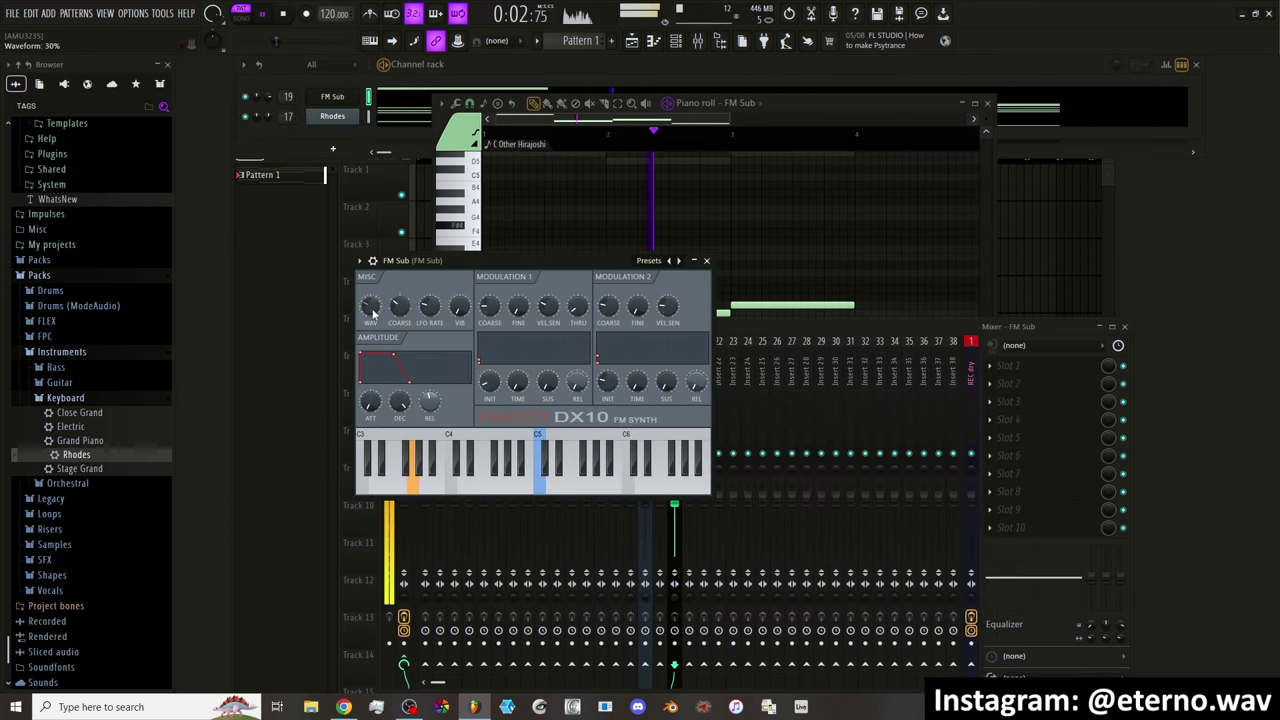
pyautogui.moveTo(400, 401); pyautogui.dragTo(400, 450)
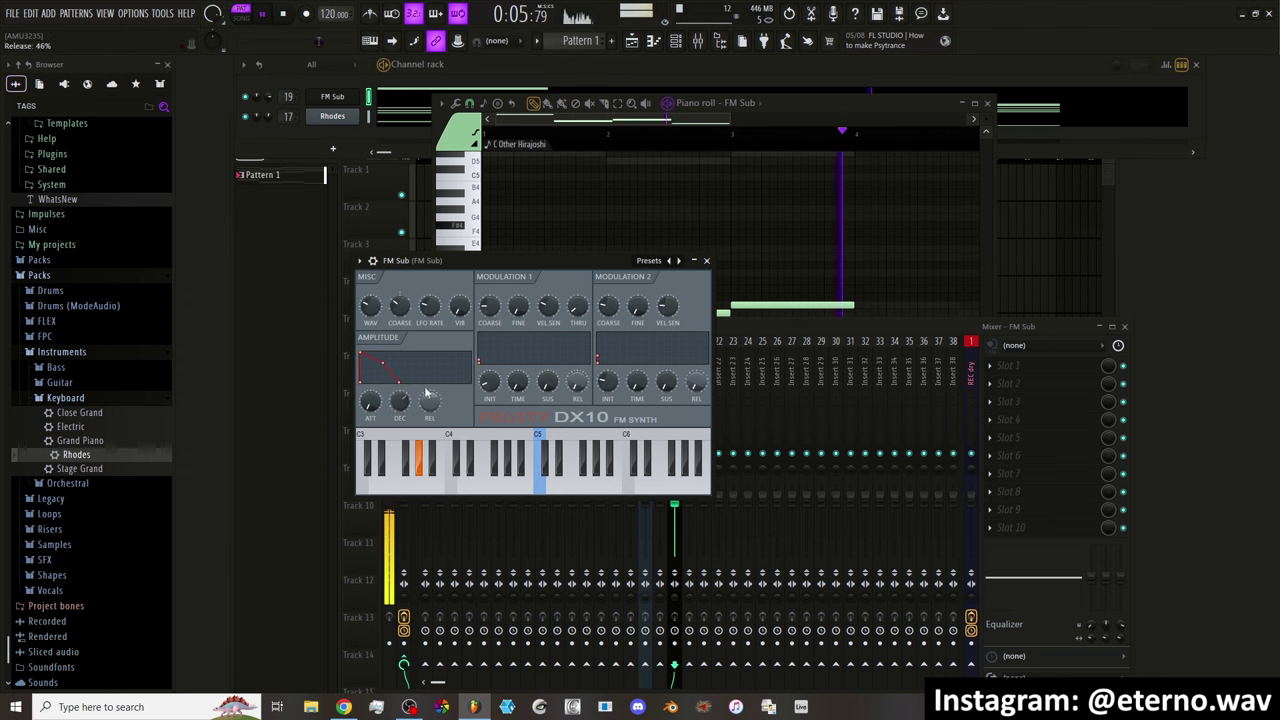
pyautogui.click(706, 260)
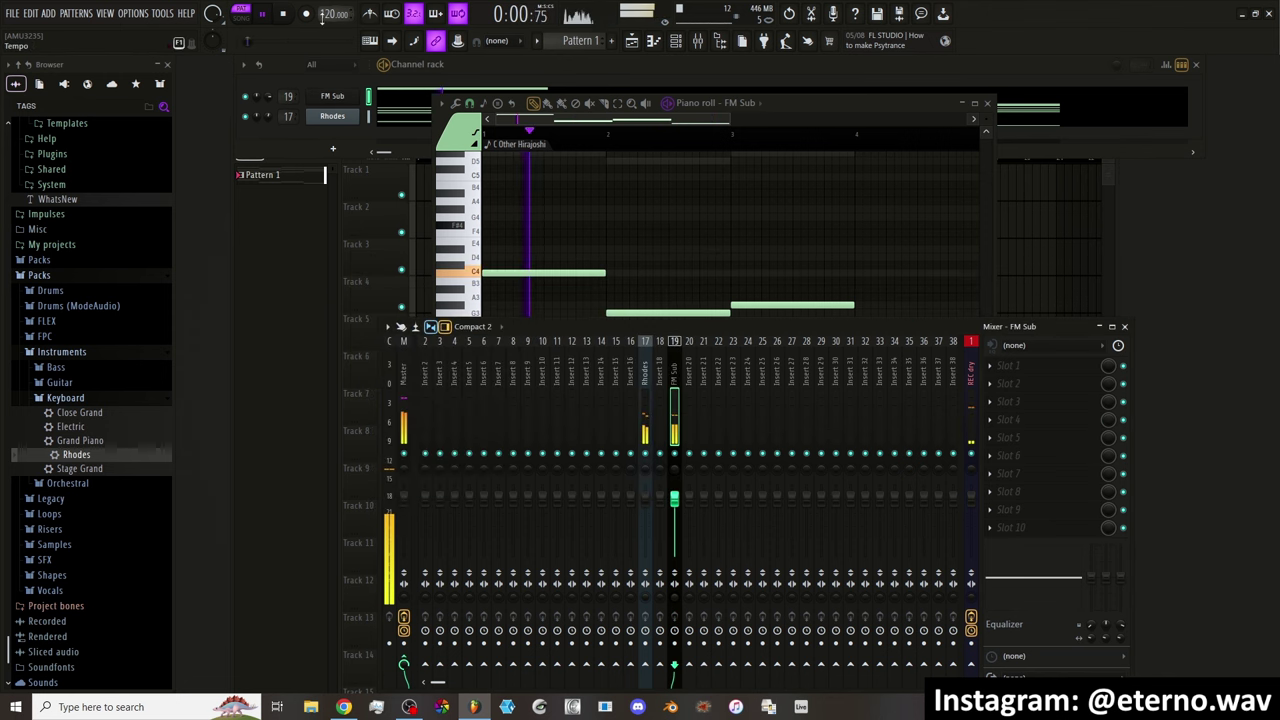
pyautogui.press('space')
# Load the Low Lifter effect into slot 2 of the FM Sub mixer track
pyautogui.click(1015, 421)
pyautogui.moveTo(1170, 441)
pyautogui.click(1114, 441)
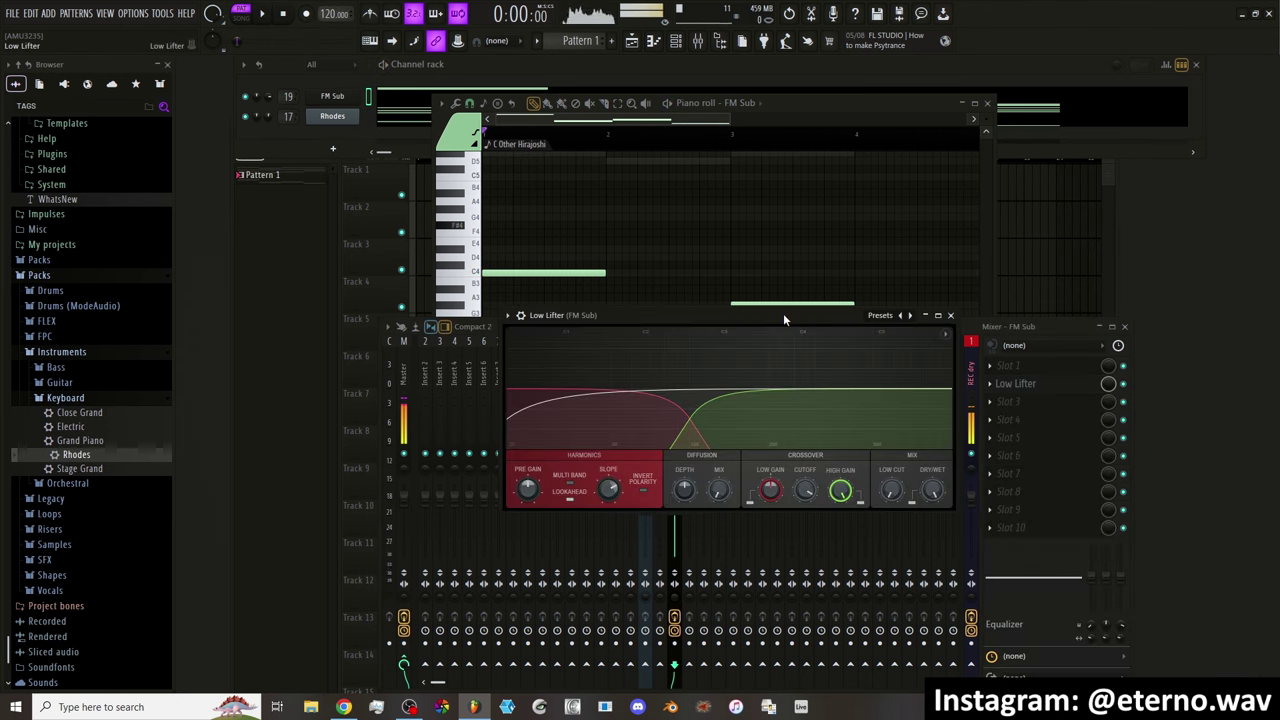
# Read the control descriptions on the Low Lifter online manual page and return to the plugin window
pyautogui.hotkey('alt', 'Tab')
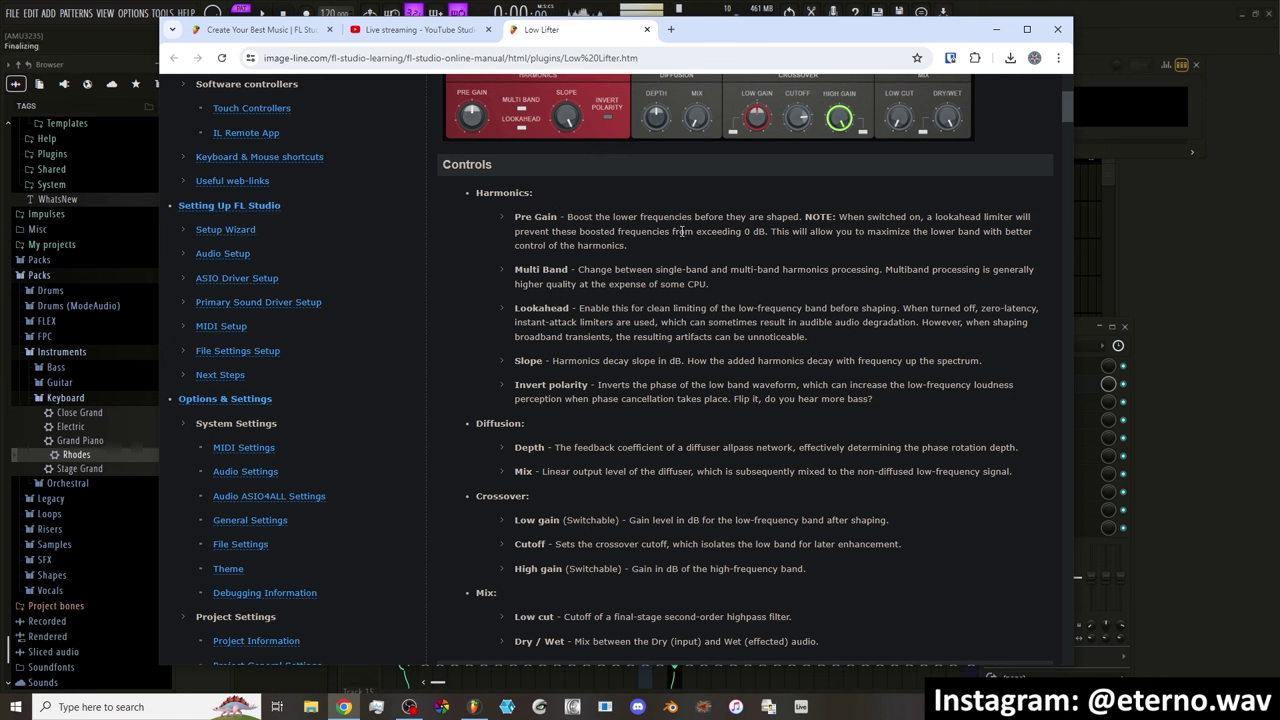
pyautogui.hotkey('alt', 'Tab')
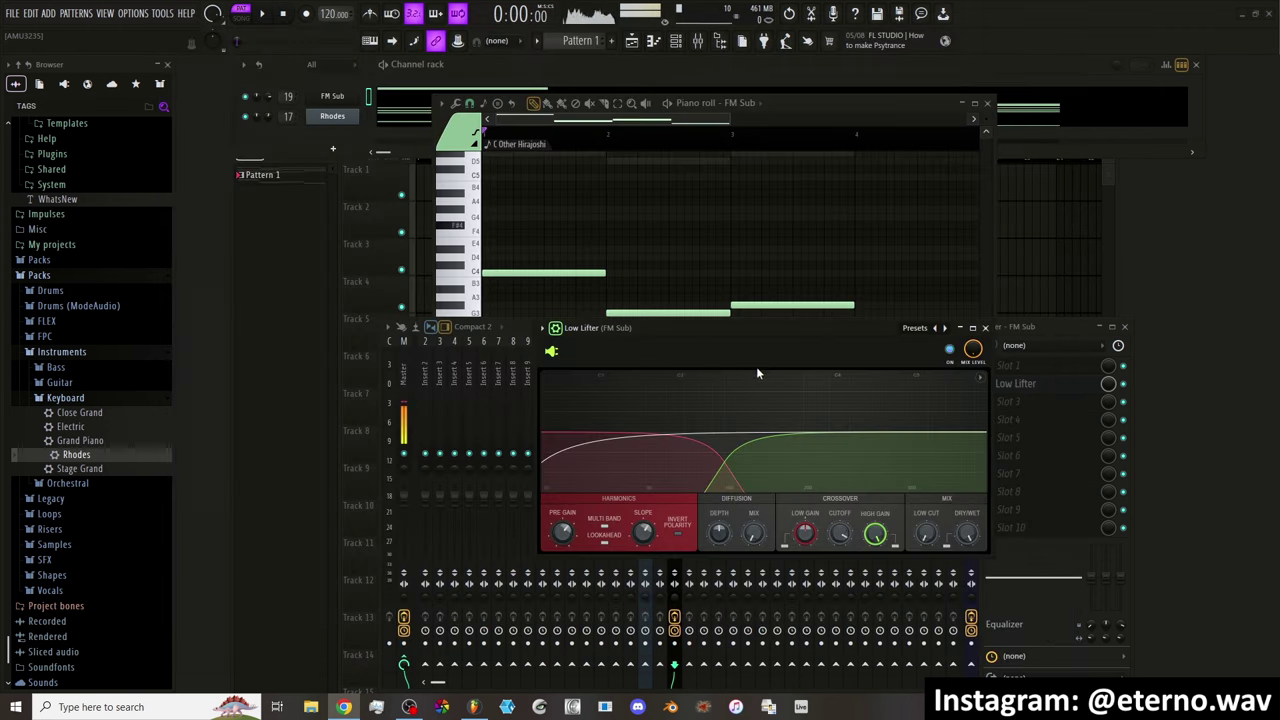
pyautogui.moveTo(754, 344); pyautogui.dragTo(615, 245)
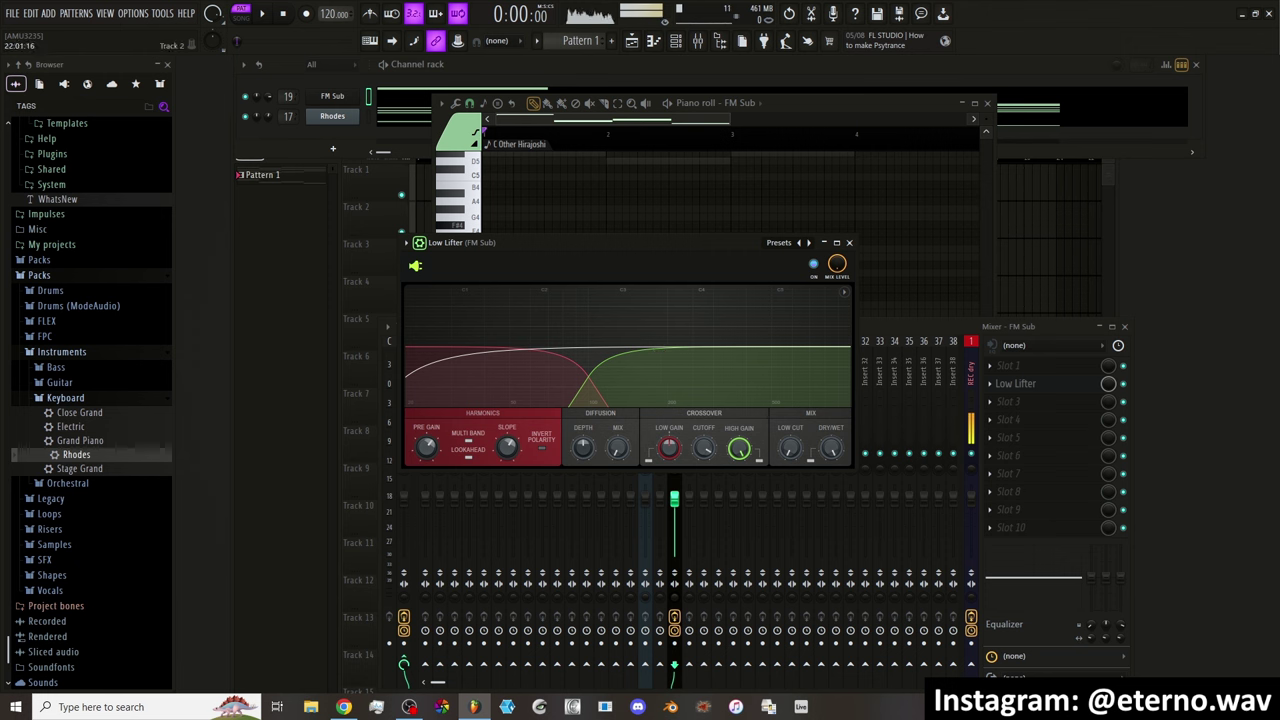
# Load Maximus into slot 3 of the FM Sub mixer track and play the pattern with Low Lifter bypassed to compare them
pyautogui.hotkey('alt', 'Tab')
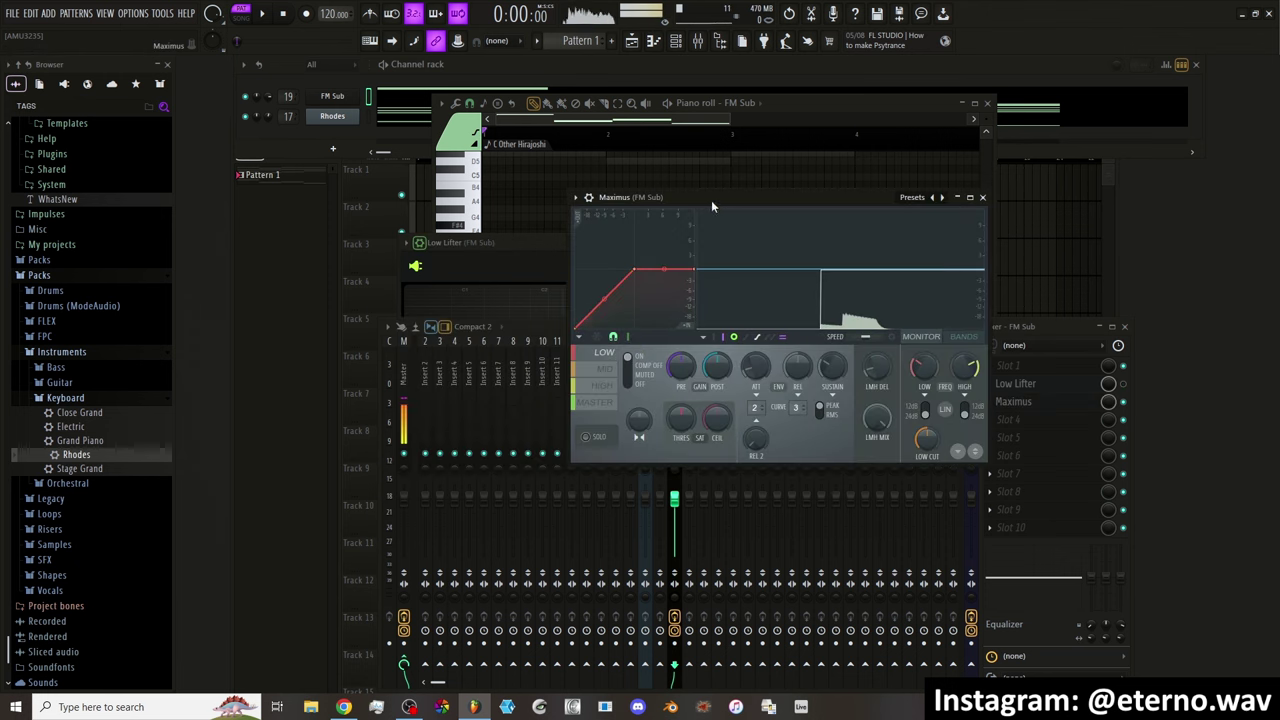
pyautogui.moveTo(711, 272); pyautogui.dragTo(631, 206)
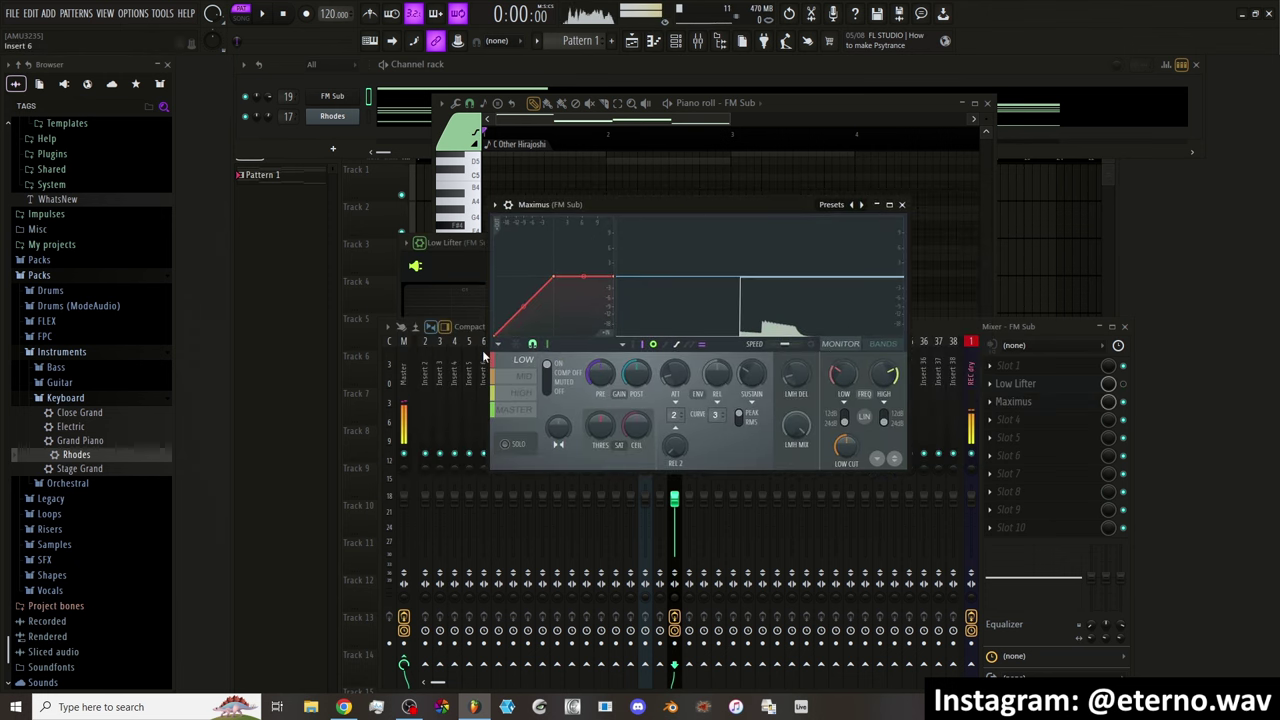
pyautogui.press('space')
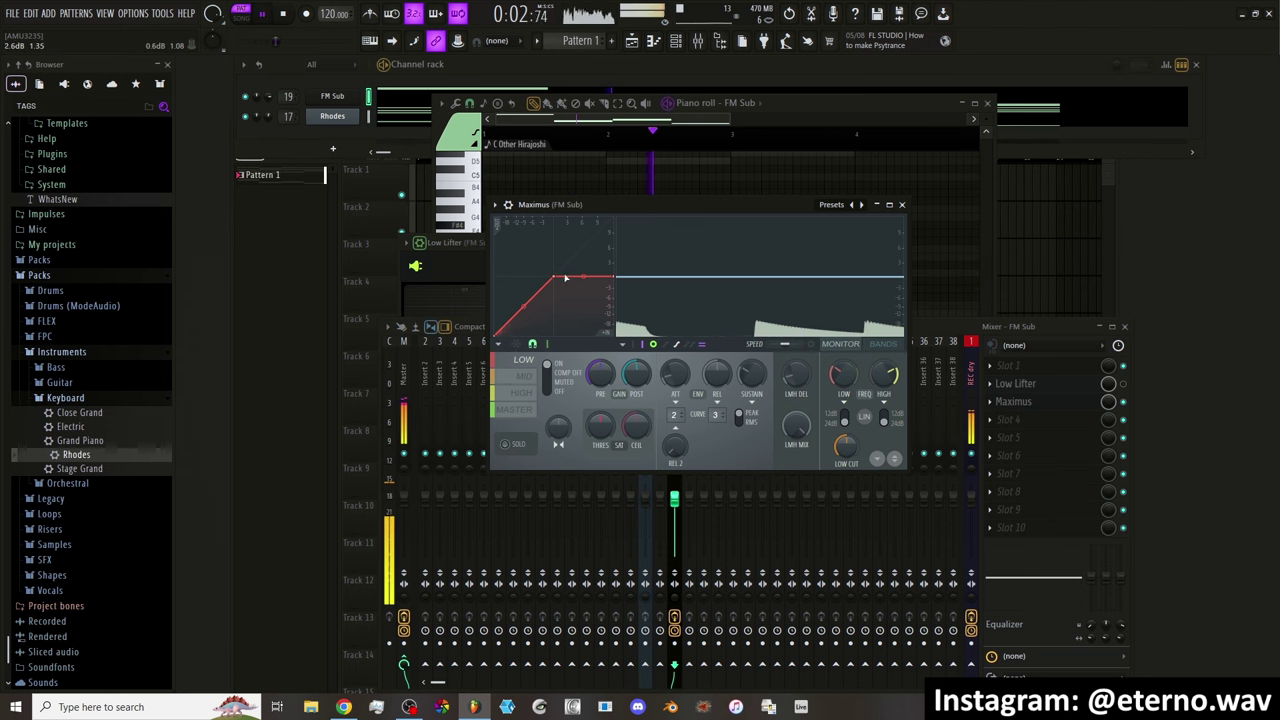
pyautogui.click(1015, 383)
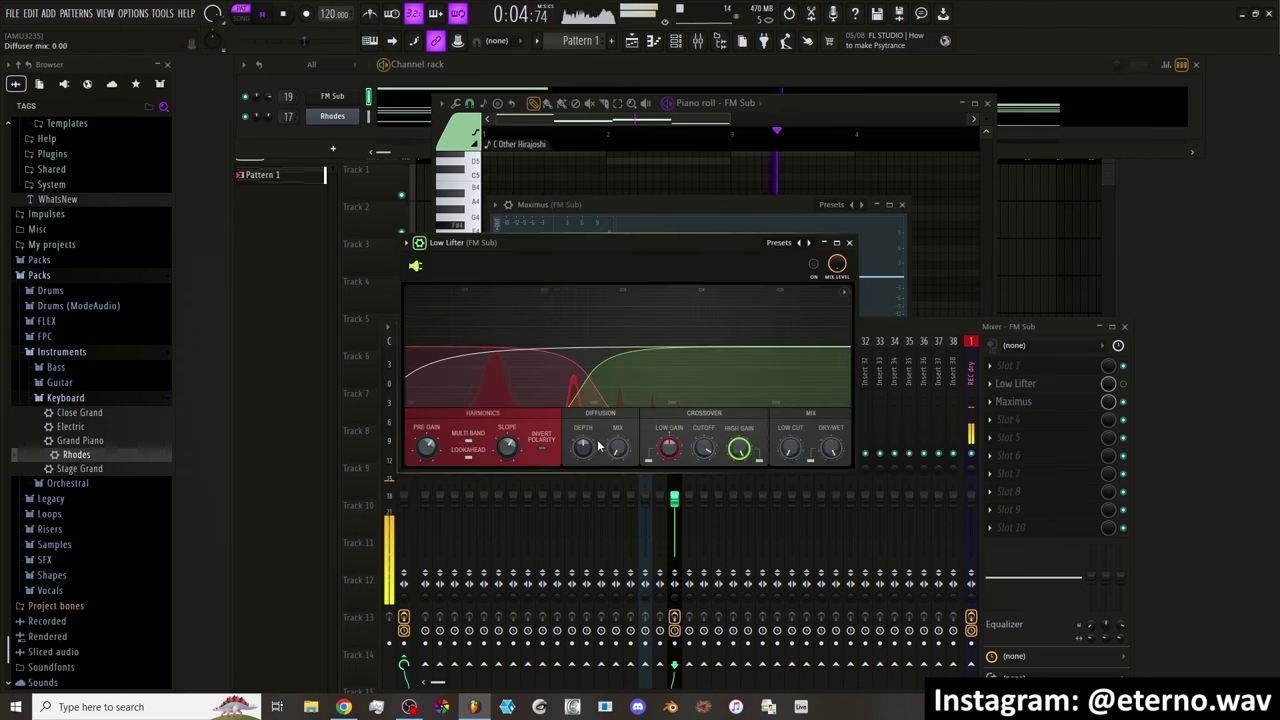
pyautogui.click(901, 299)
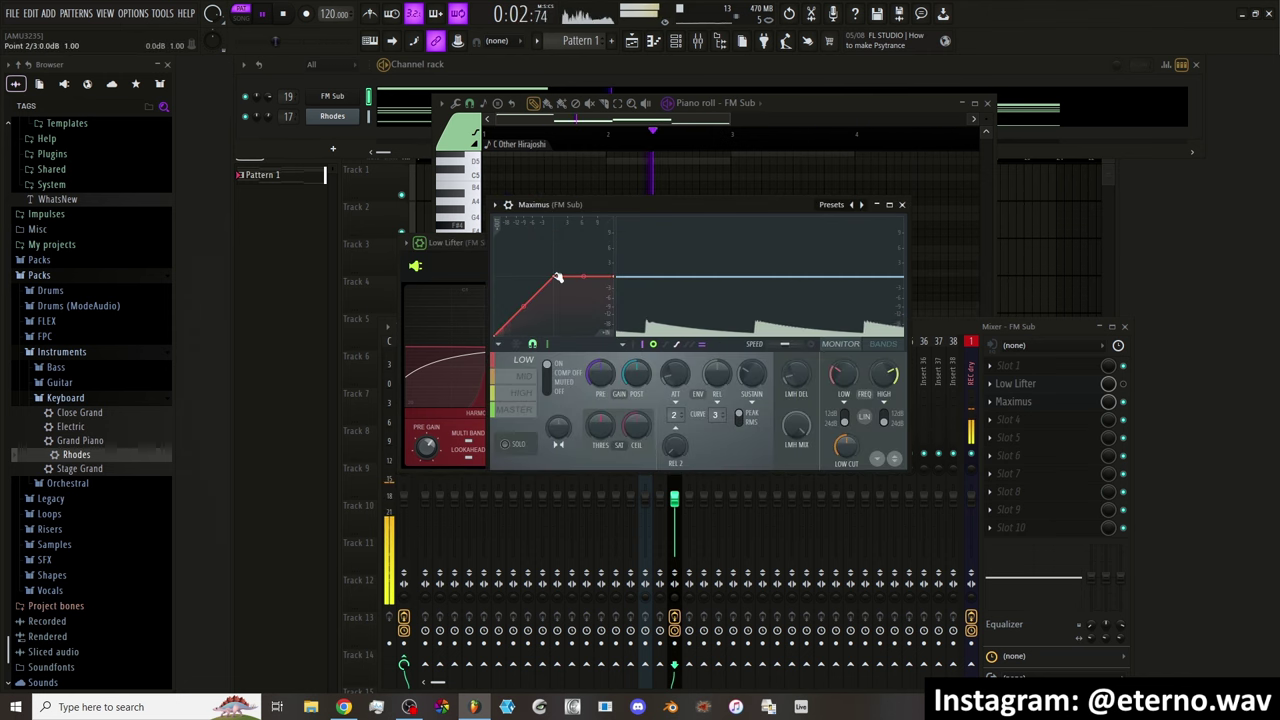
pyautogui.click(455, 249)
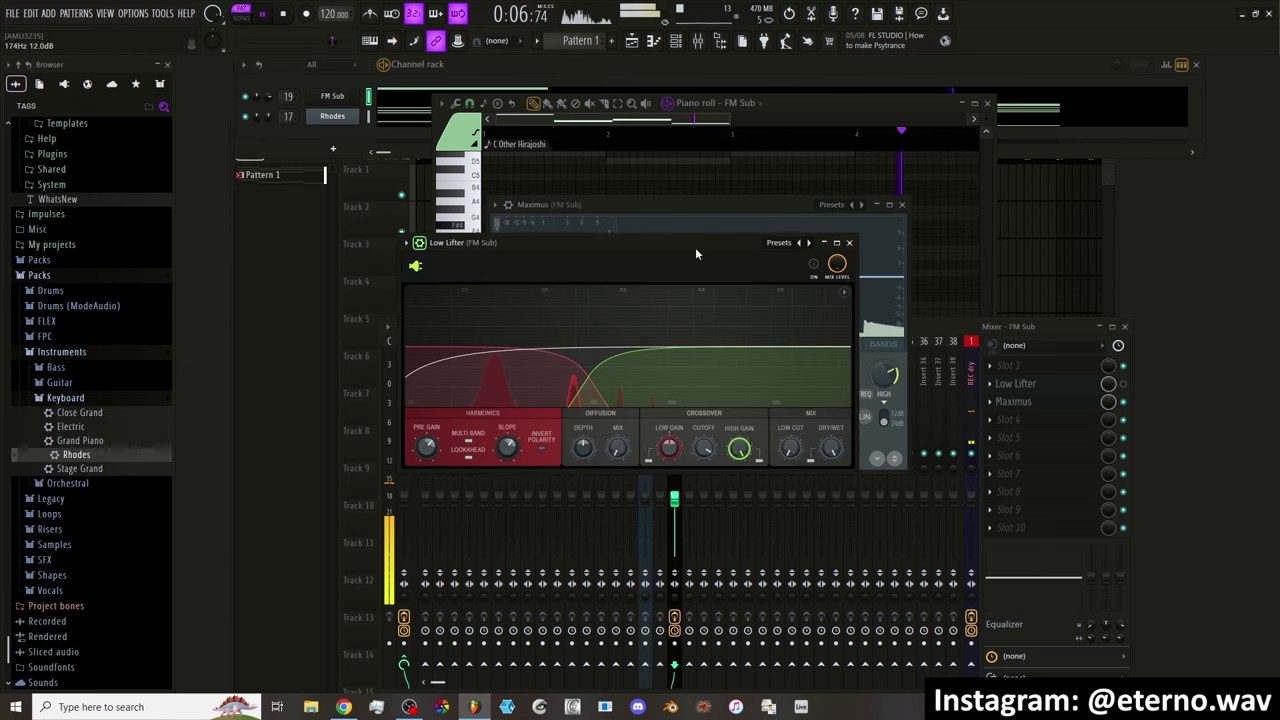
# Re-enable Low Lifter on the FM Sub track and set its harmonics slope to about -11.25 dB during playback
pyautogui.click(1123, 385)
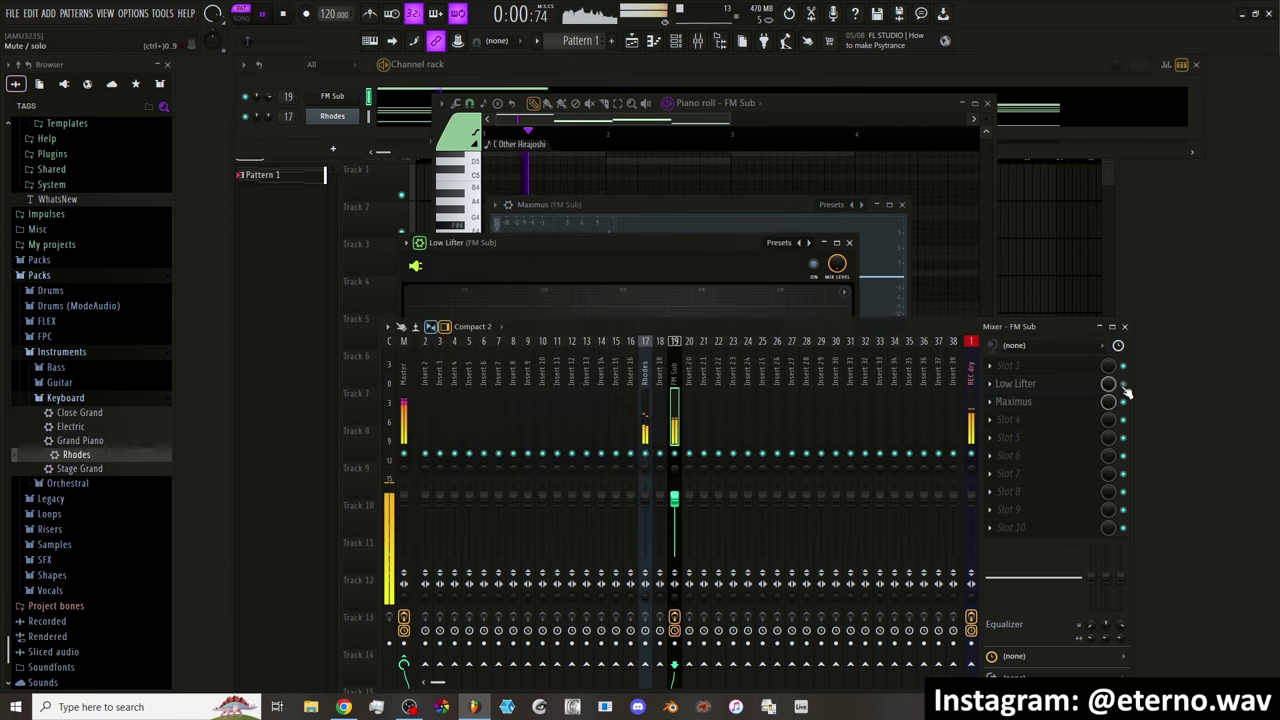
pyautogui.click(604, 258)
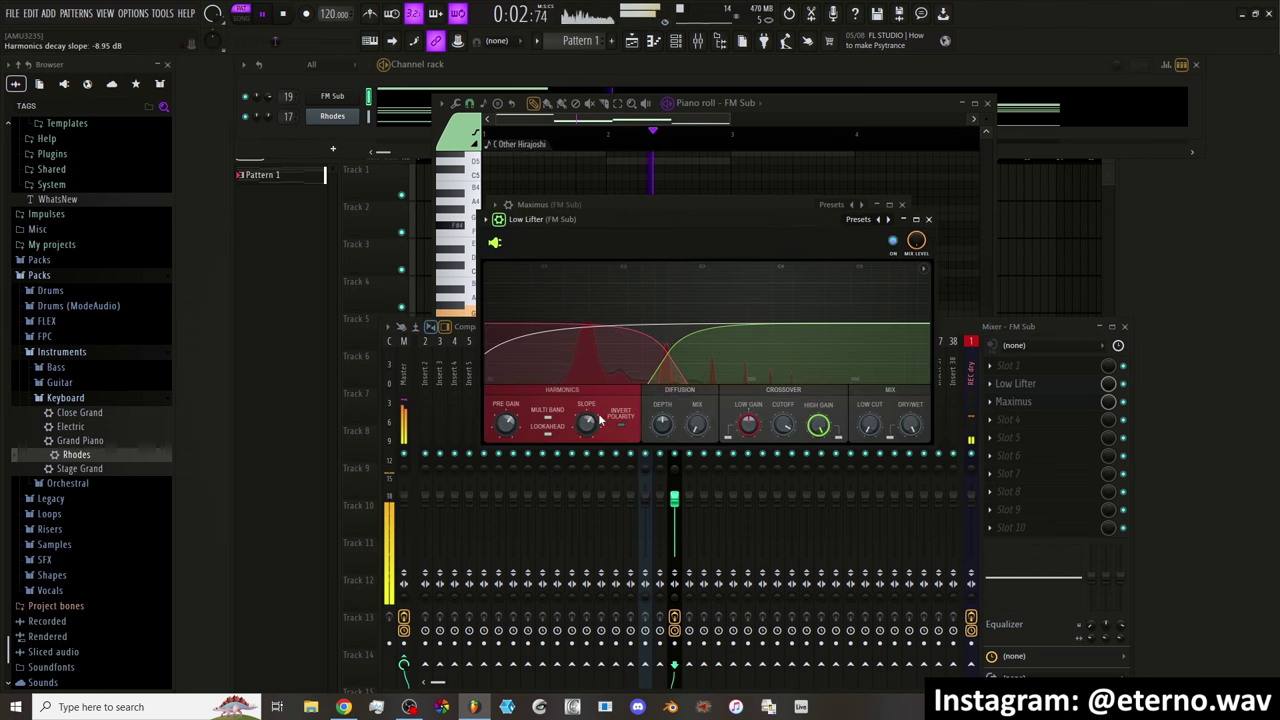
pyautogui.moveTo(586, 423); pyautogui.dragTo(586, 456)
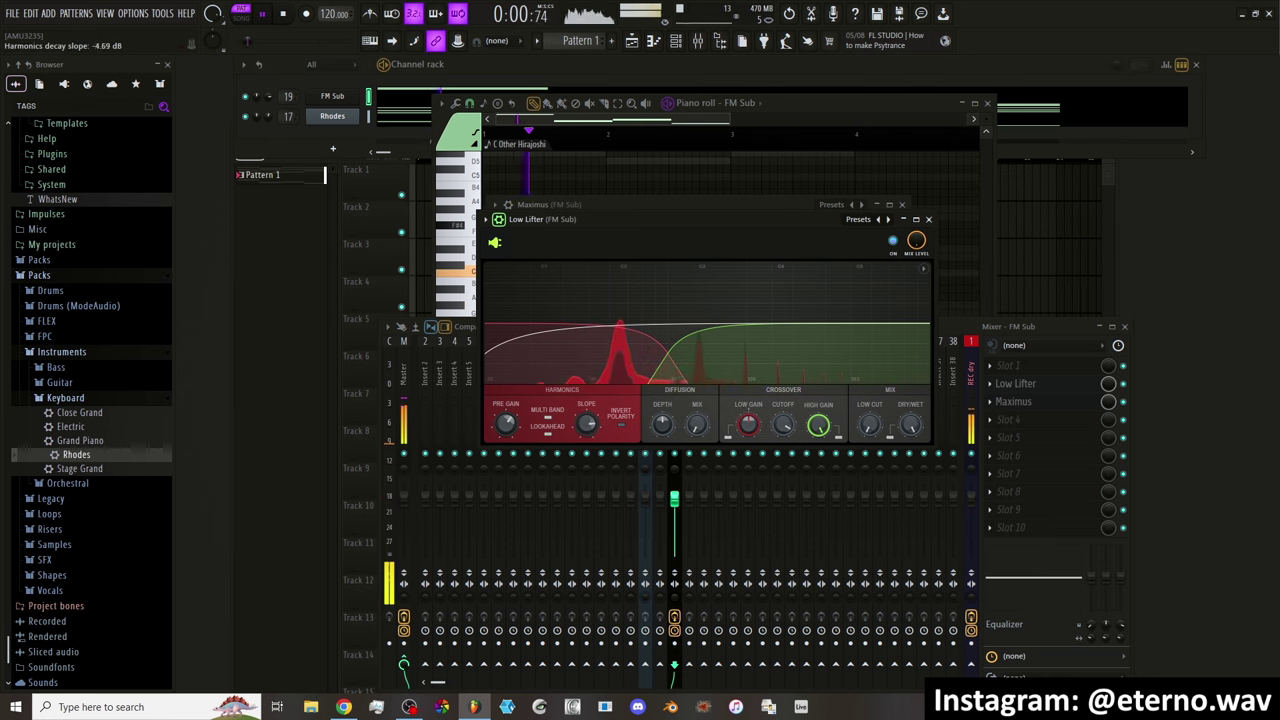
pyautogui.moveTo(592, 424); pyautogui.dragTo(592, 452)
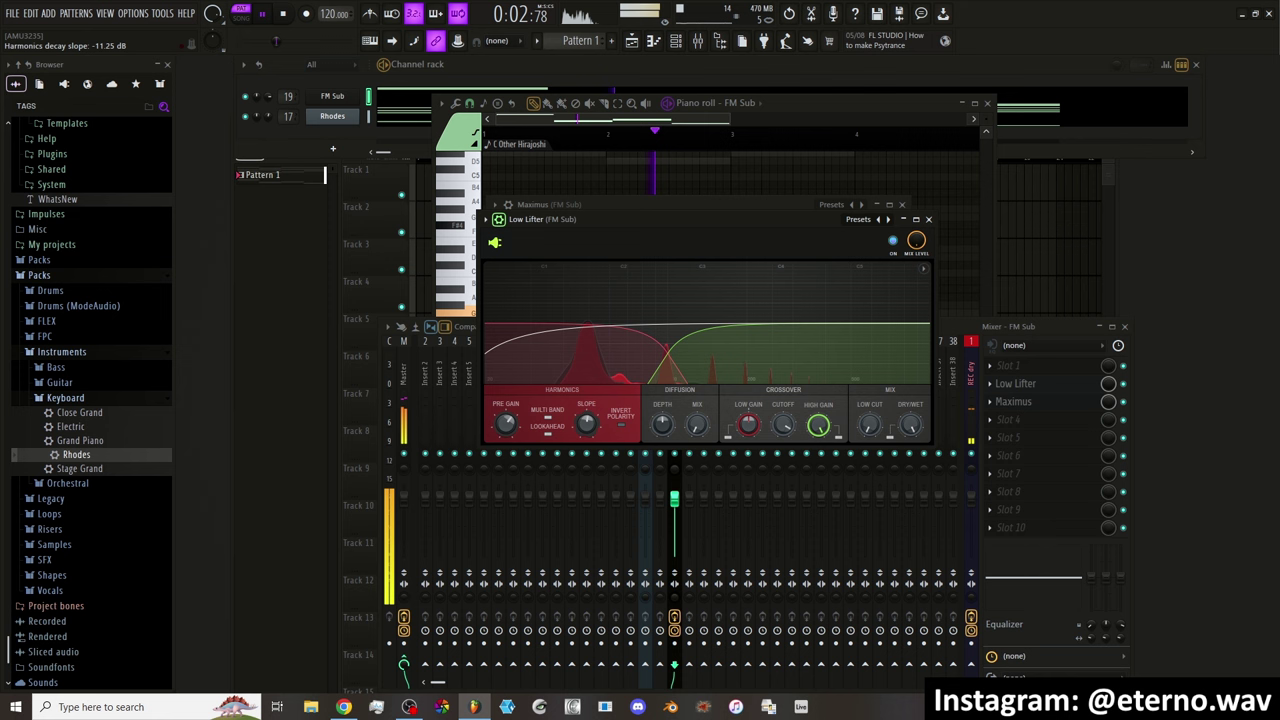
# Bypass Low Lifter to try reshaping Maximus's LOW band compression curve, and delete Maximus from slot 3
pyautogui.click(1124, 392)
pyautogui.click(722, 202)
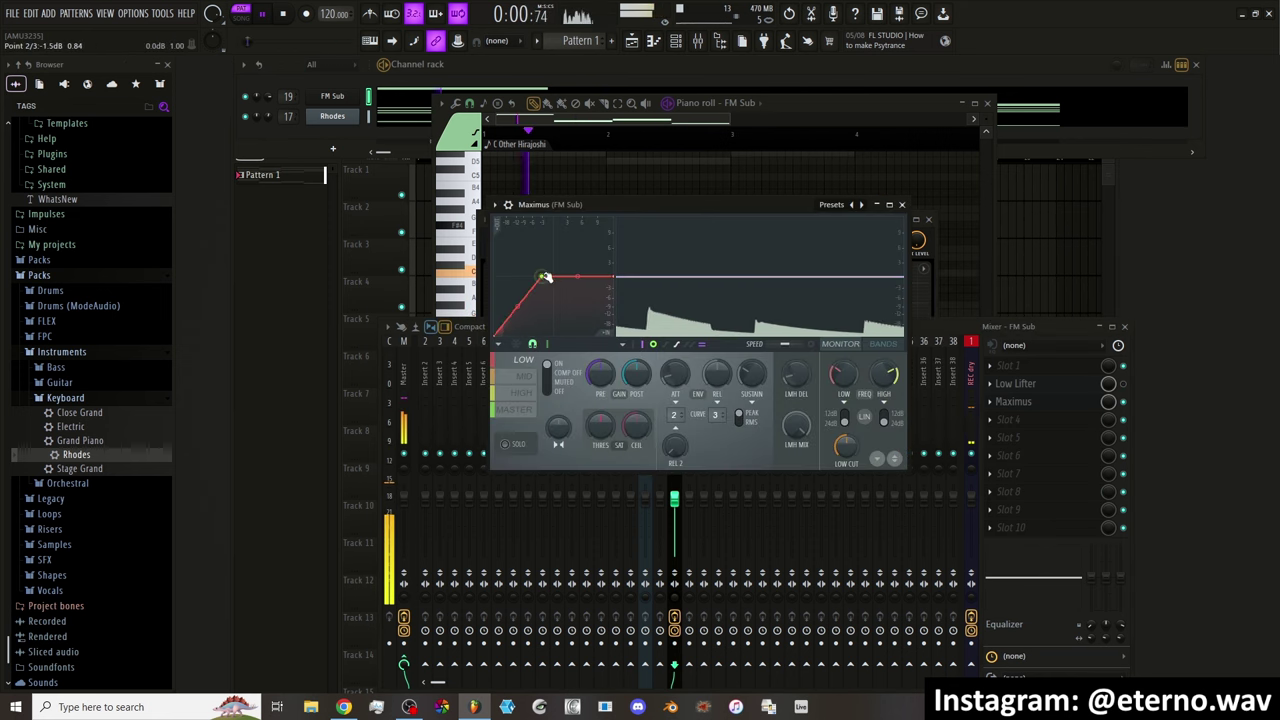
pyautogui.moveTo(527, 276); pyautogui.dragTo(543, 312)
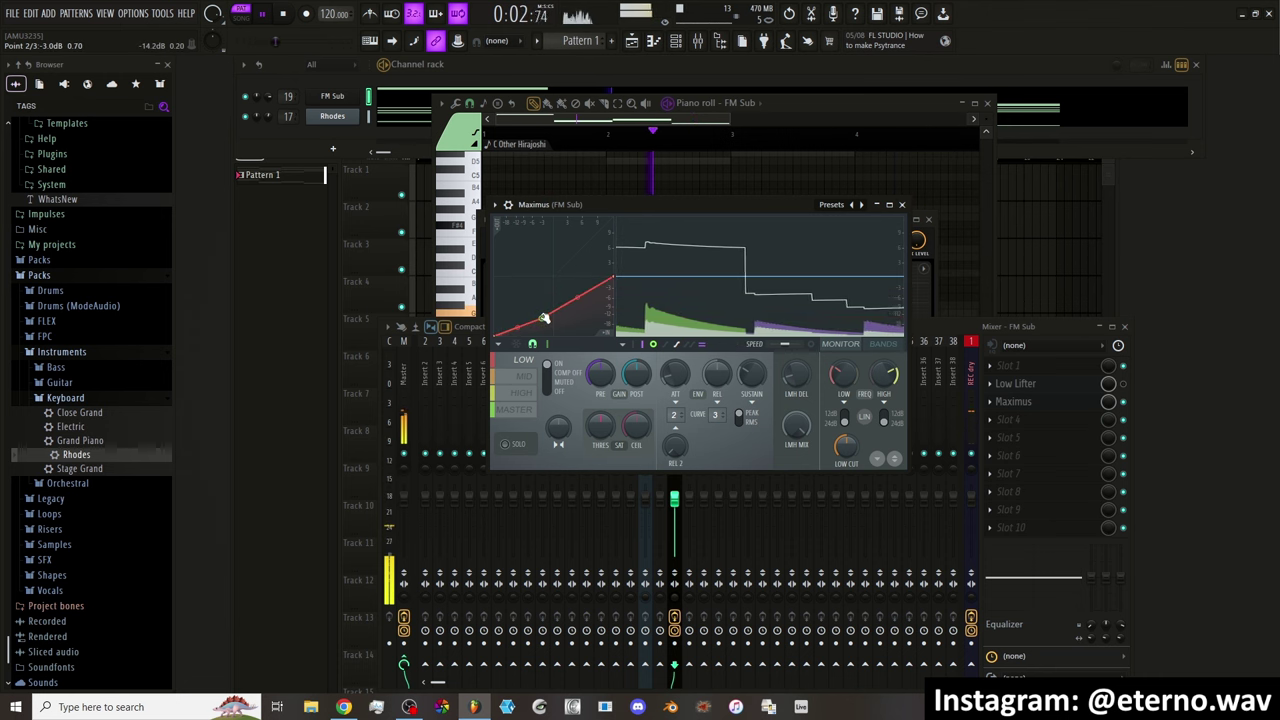
pyautogui.moveTo(542, 315)
pyautogui.mouseDown()
pyautogui.moveTo(516, 291)
pyautogui.moveTo(533, 296)
pyautogui.mouseUp()
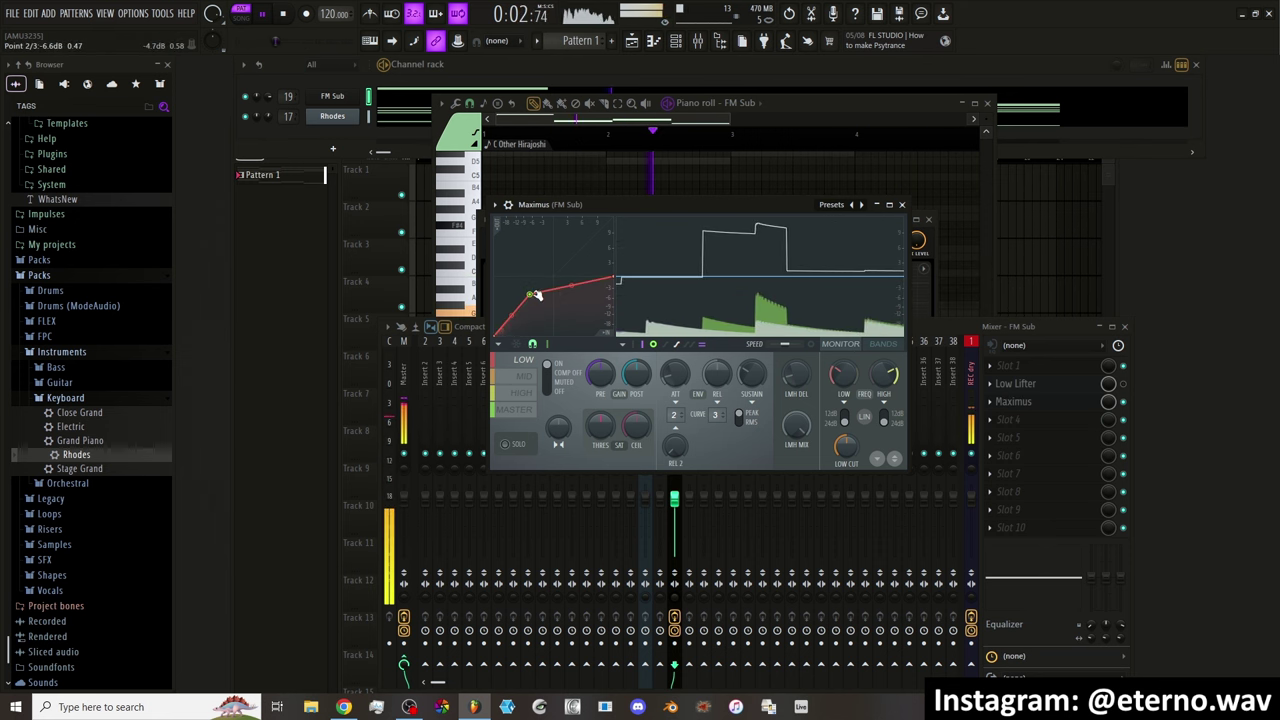
pyautogui.click(992, 405)
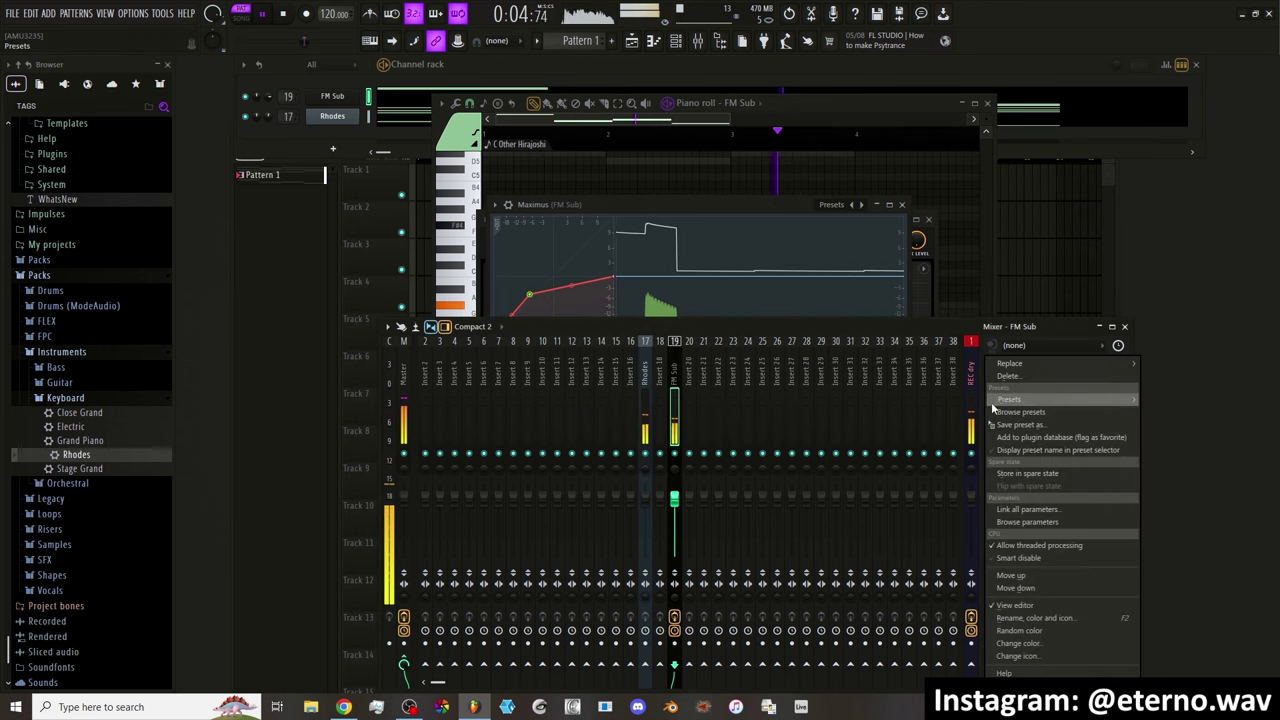
pyautogui.click(1009, 375)
# Load Fruity WaveShaper into slot 3 of the FM Sub track and try different positions for its middle curve point
pyautogui.click(1006, 400)
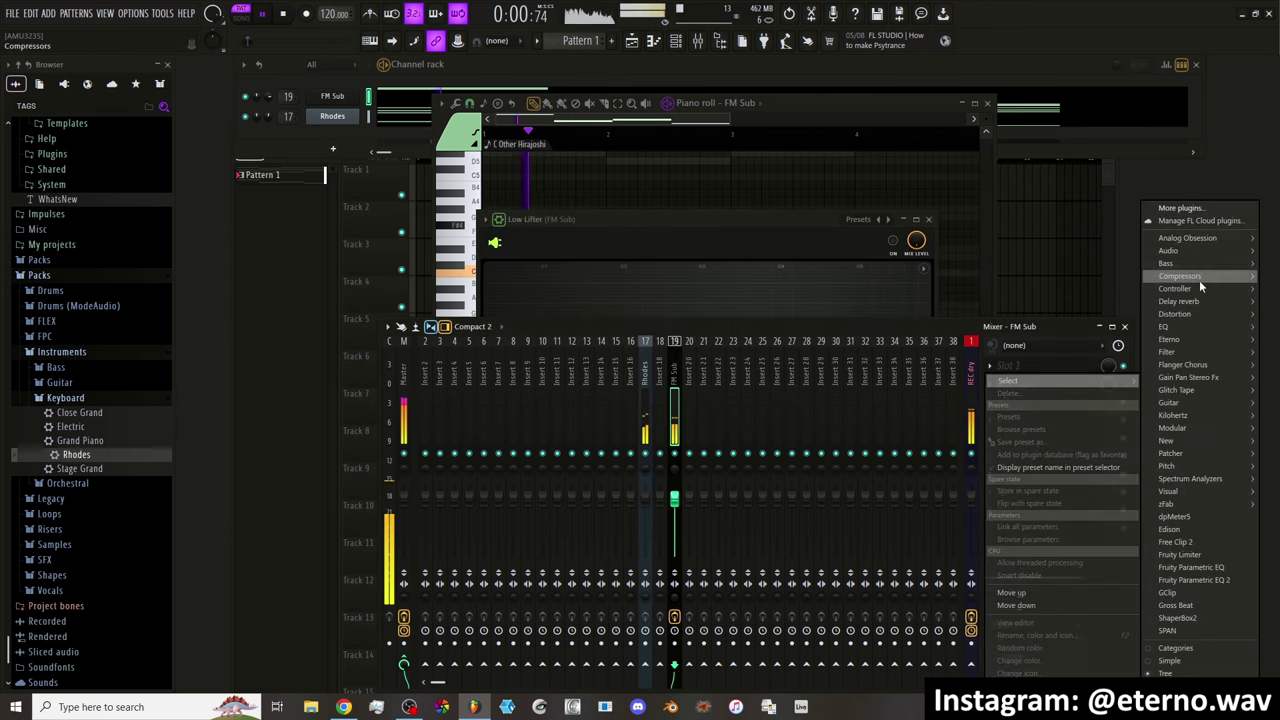
pyautogui.moveTo(1205, 314)
pyautogui.click(1117, 406)
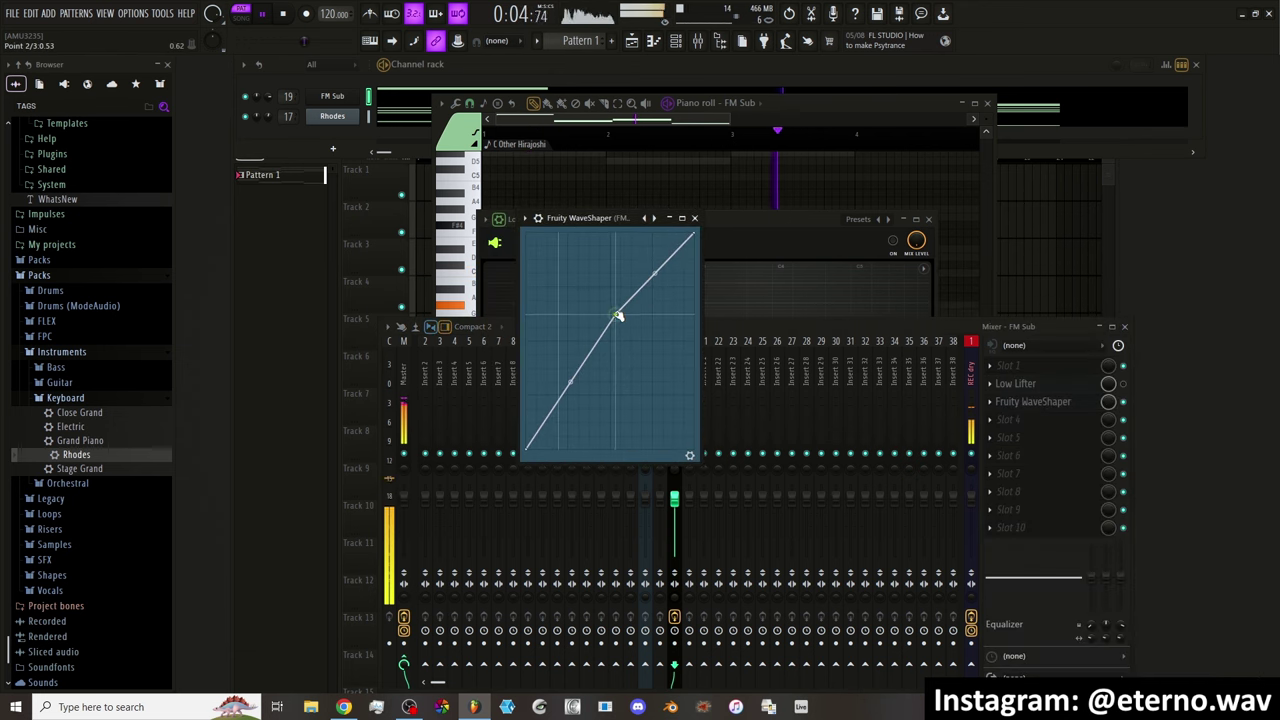
pyautogui.moveTo(617, 316); pyautogui.dragTo(570, 319)
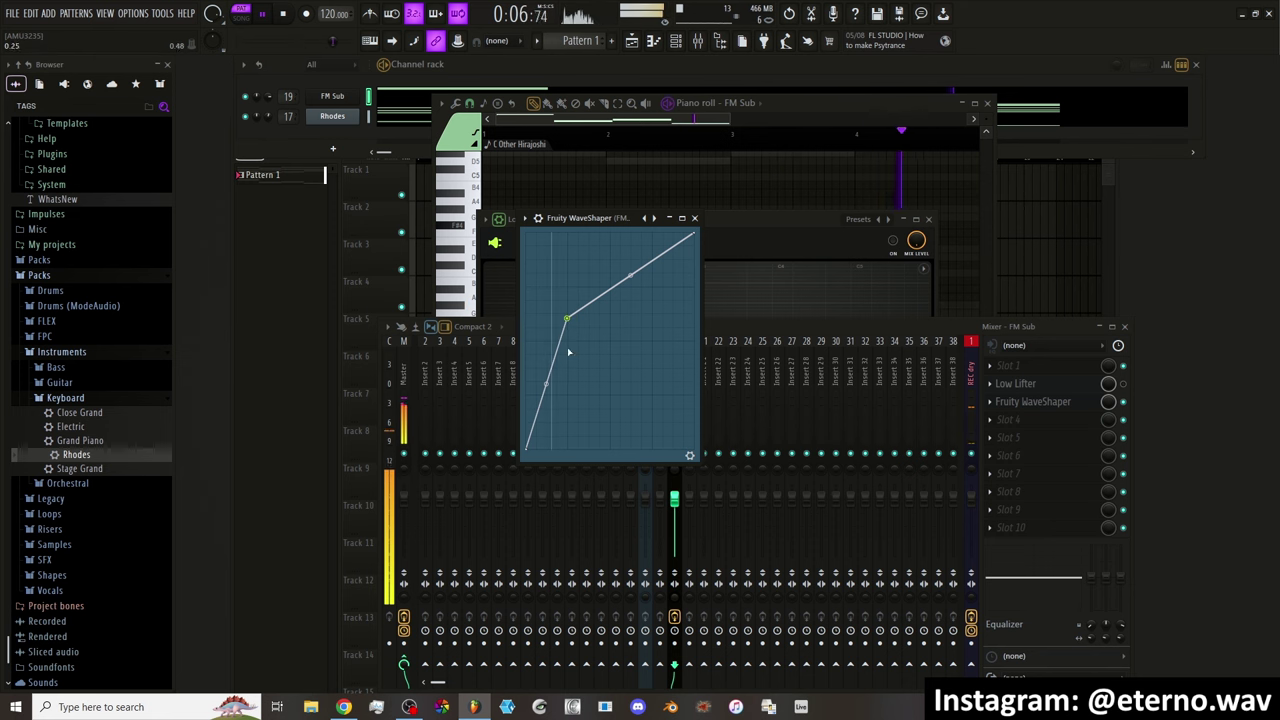
pyautogui.moveTo(568, 320); pyautogui.dragTo(627, 390)
# Delete Fruity WaveShaper and, with Low Lifter active again, adjust its crossover cutoff and set the harmonics slope to about -12.47 dB
pyautogui.click(992, 401)
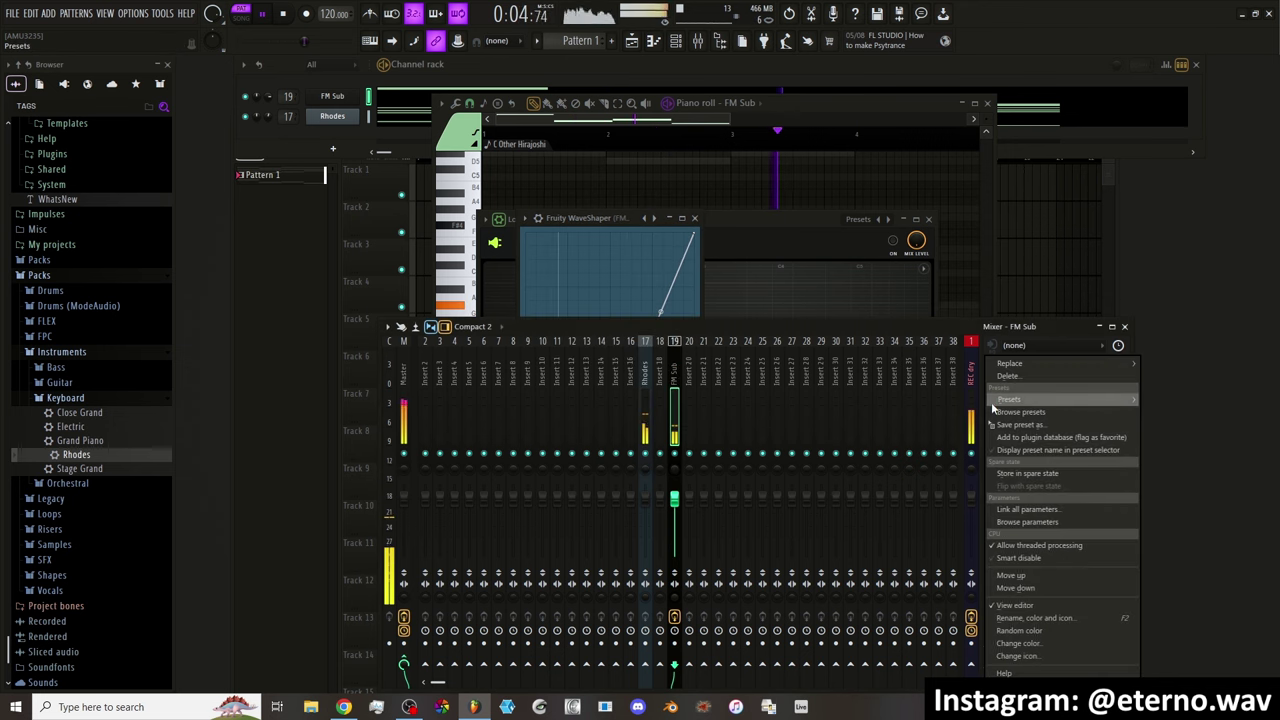
pyautogui.click(1080, 377)
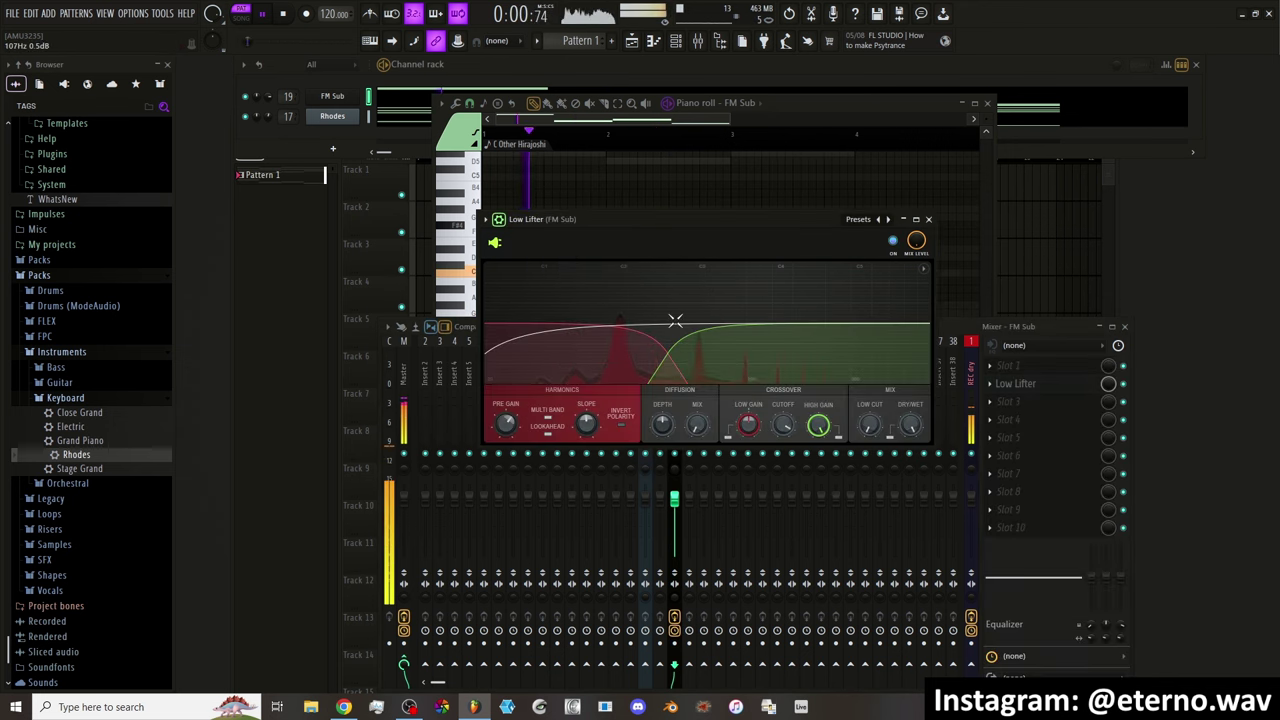
pyautogui.moveTo(645, 230); pyautogui.dragTo(627, 253)
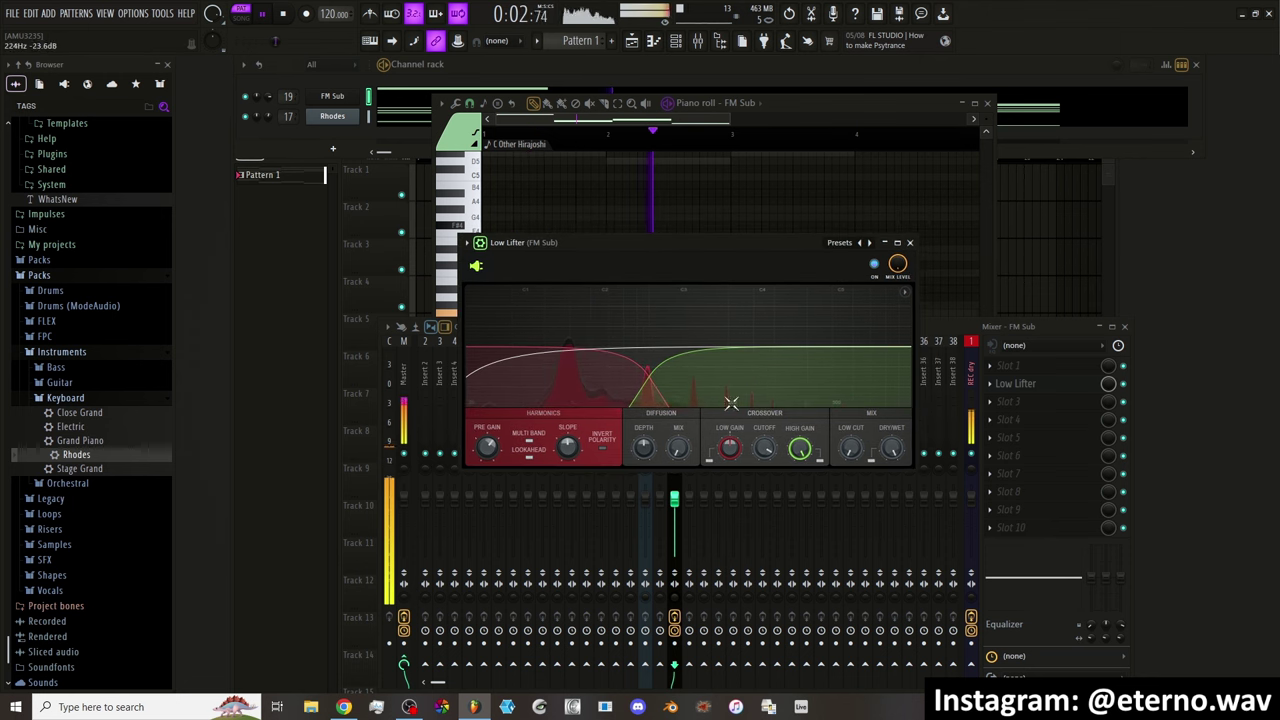
pyautogui.moveTo(765, 449)
pyautogui.mouseDown()
pyautogui.moveTo(765, 500)
pyautogui.moveTo(765, 449)
pyautogui.mouseUp()
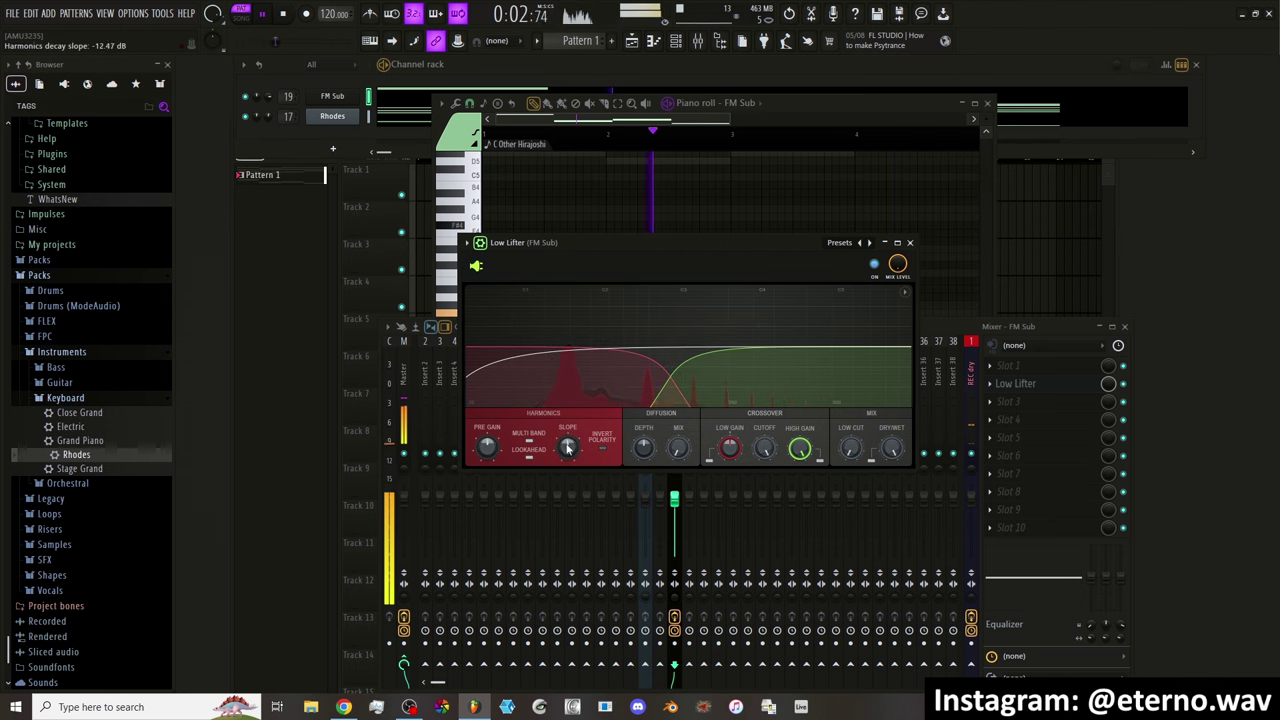
# Load the new Spreader effect into slot 3 of the Rhodes mixer track
pyautogui.click(645, 490)
pyautogui.click(1025, 390)
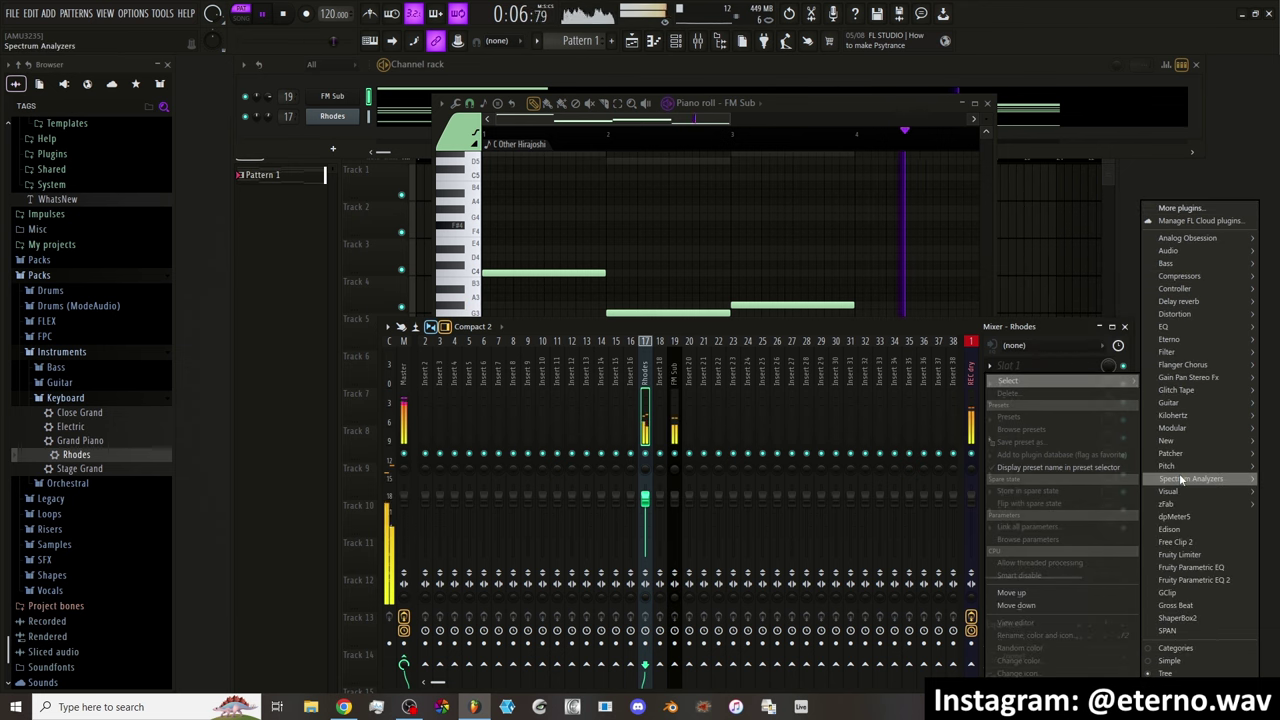
pyautogui.moveTo(1180, 442)
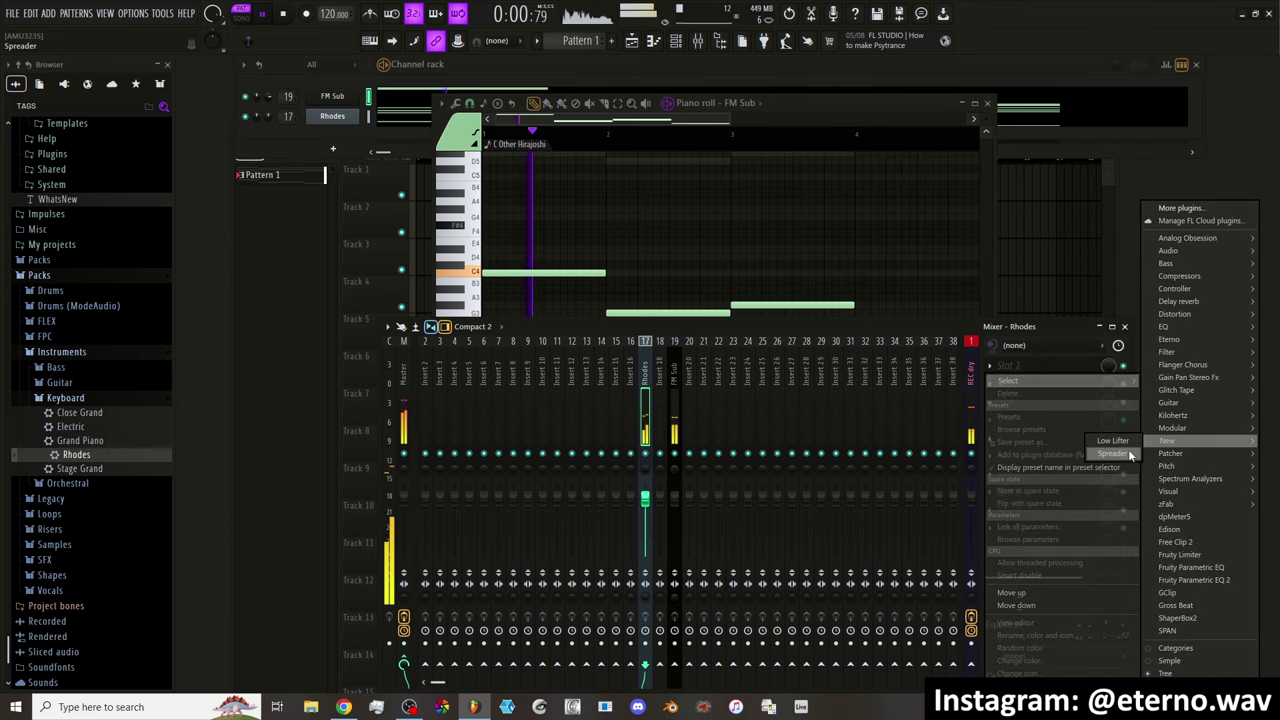
pyautogui.click(1128, 449)
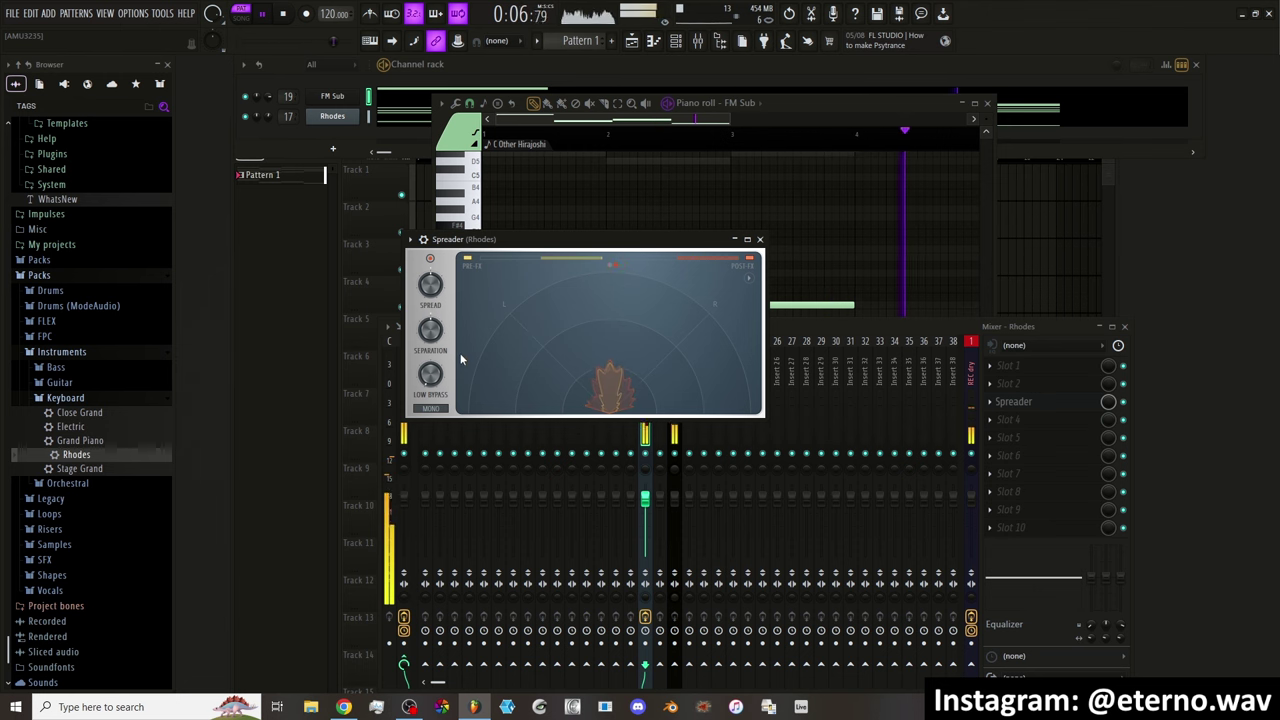
# Try the Master track's stereo separation at 100% merged, and reset it to its original value
pyautogui.moveTo(405, 600); pyautogui.dragTo(405, 572)
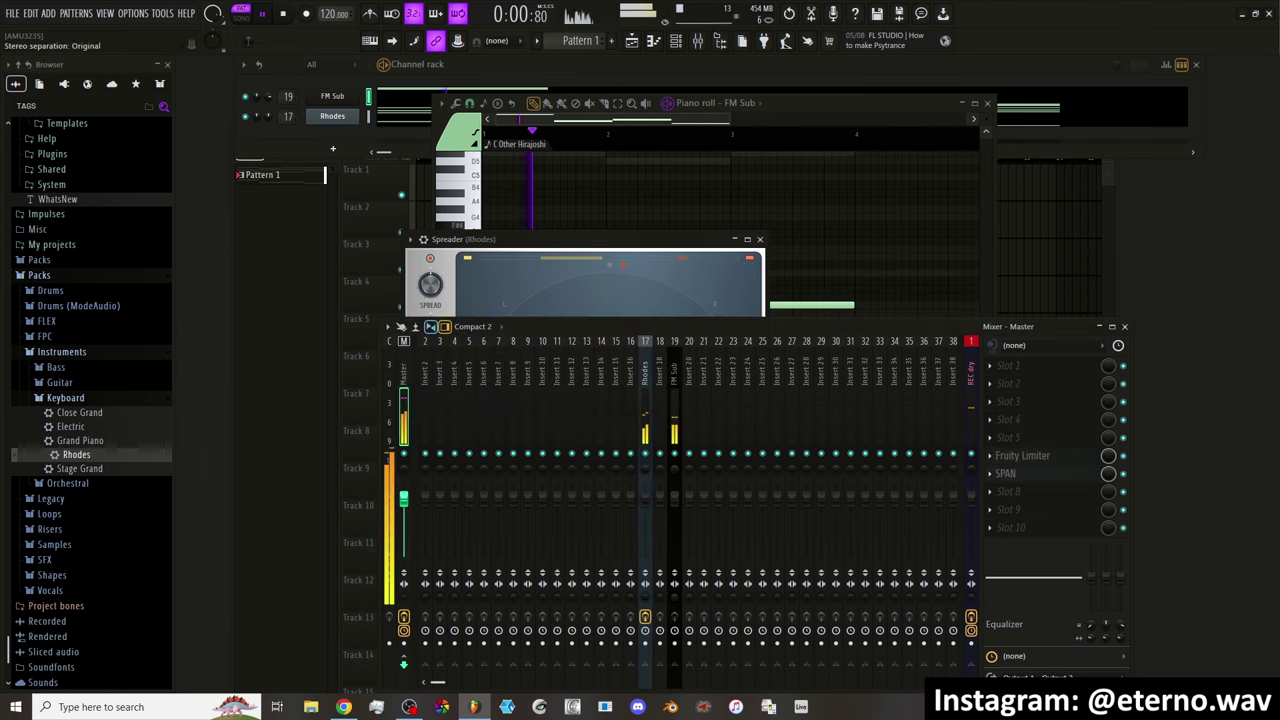
pyautogui.rightClick(406, 468)
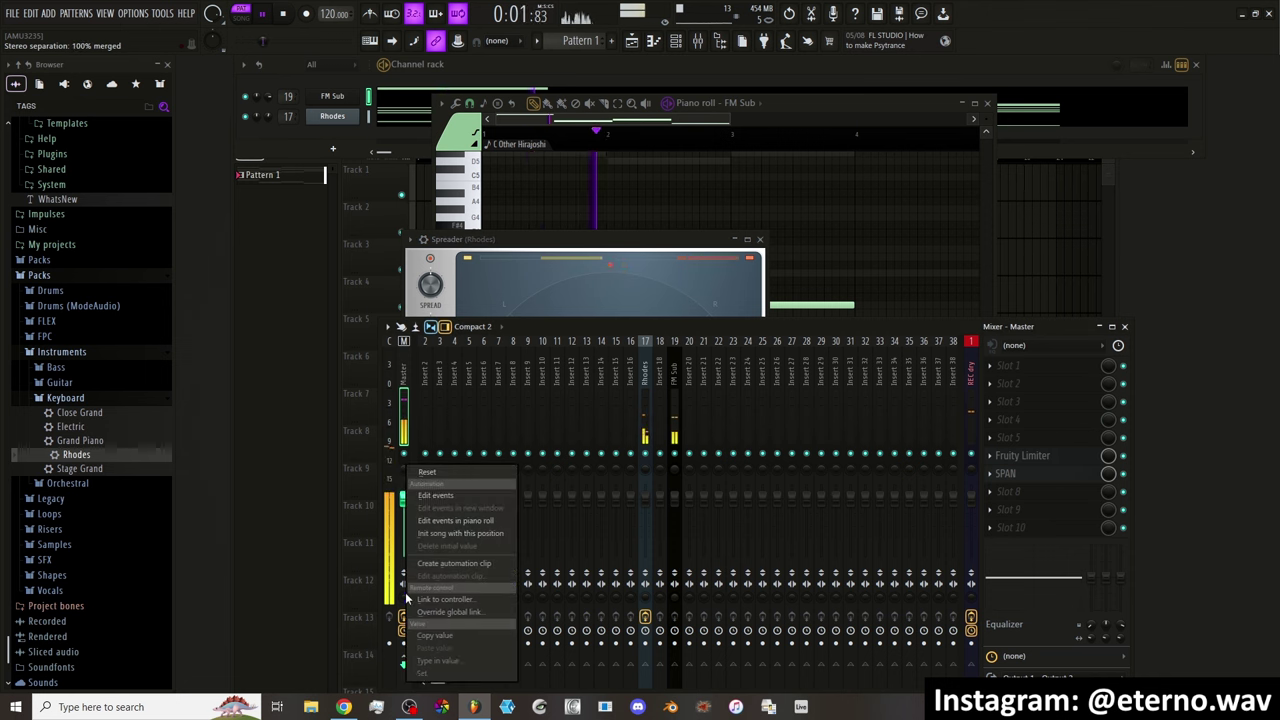
pyautogui.click(436, 474)
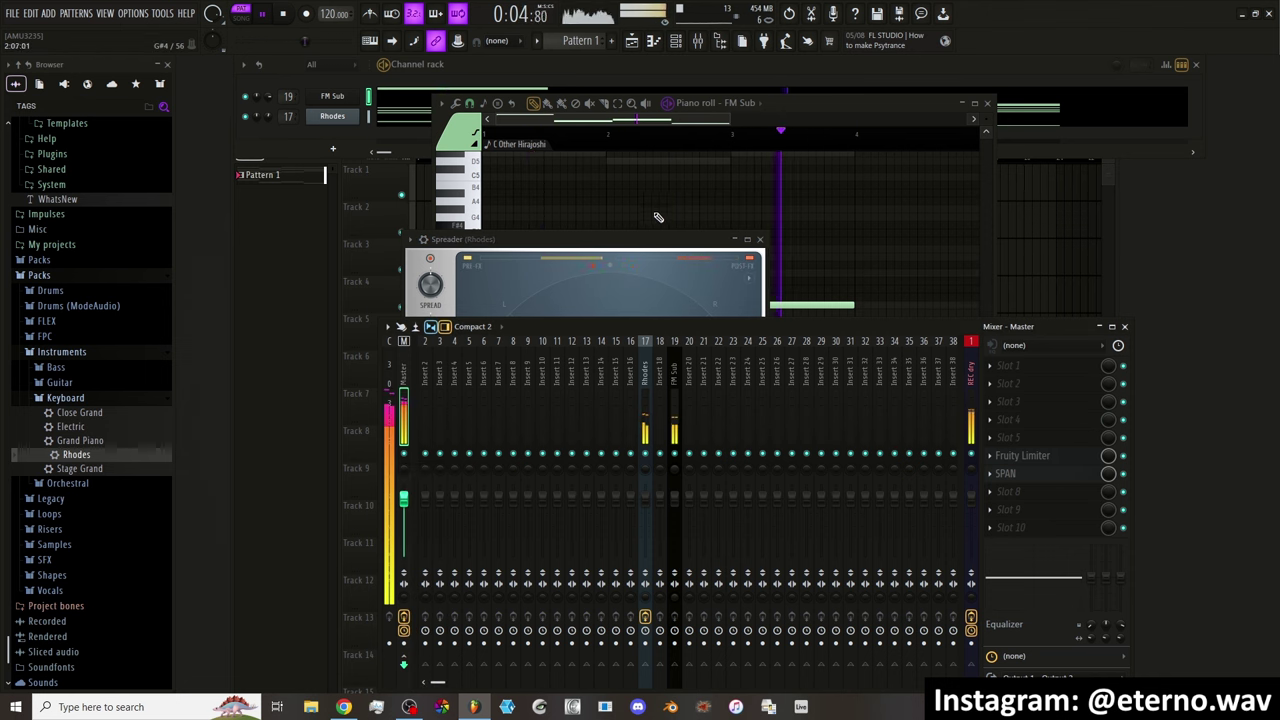
# Try different Spread and Separation amounts in the Rhodes track's Spreader, and stop playback
pyautogui.moveTo(655, 242); pyautogui.dragTo(710, 254)
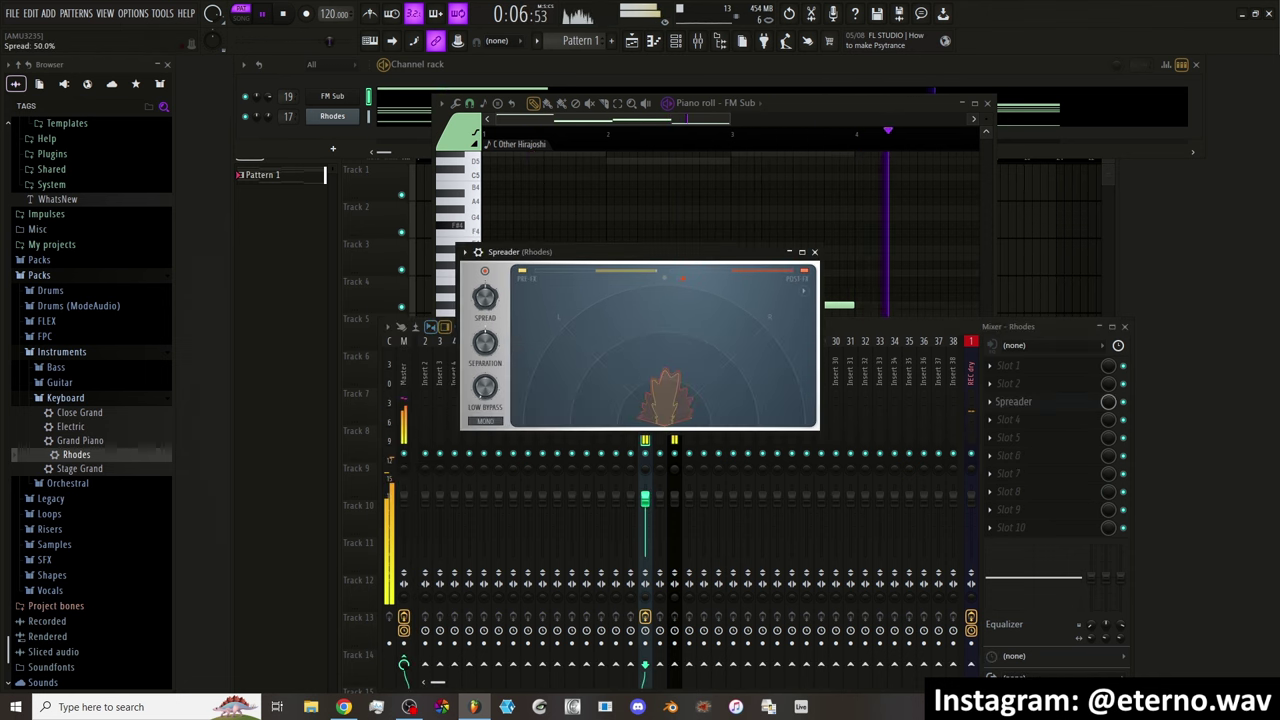
pyautogui.moveTo(484, 296); pyautogui.dragTo(489, 250)
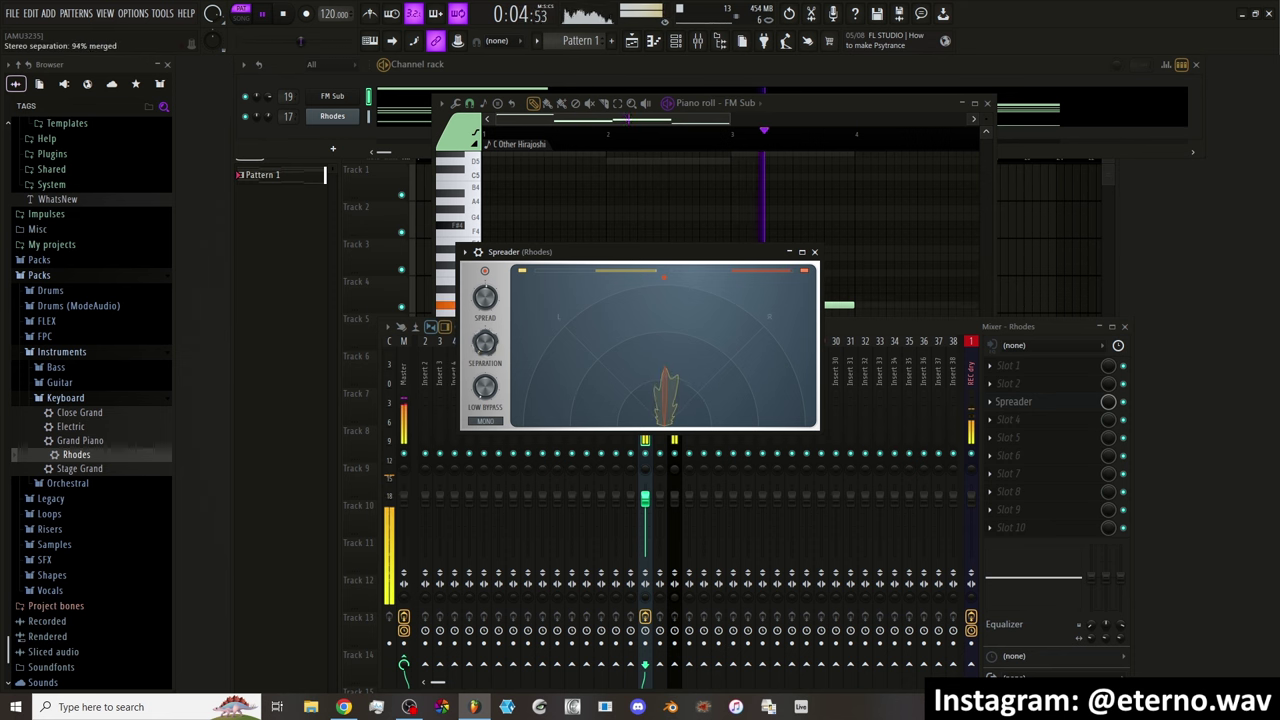
pyautogui.moveTo(489, 345); pyautogui.dragTo(489, 357)
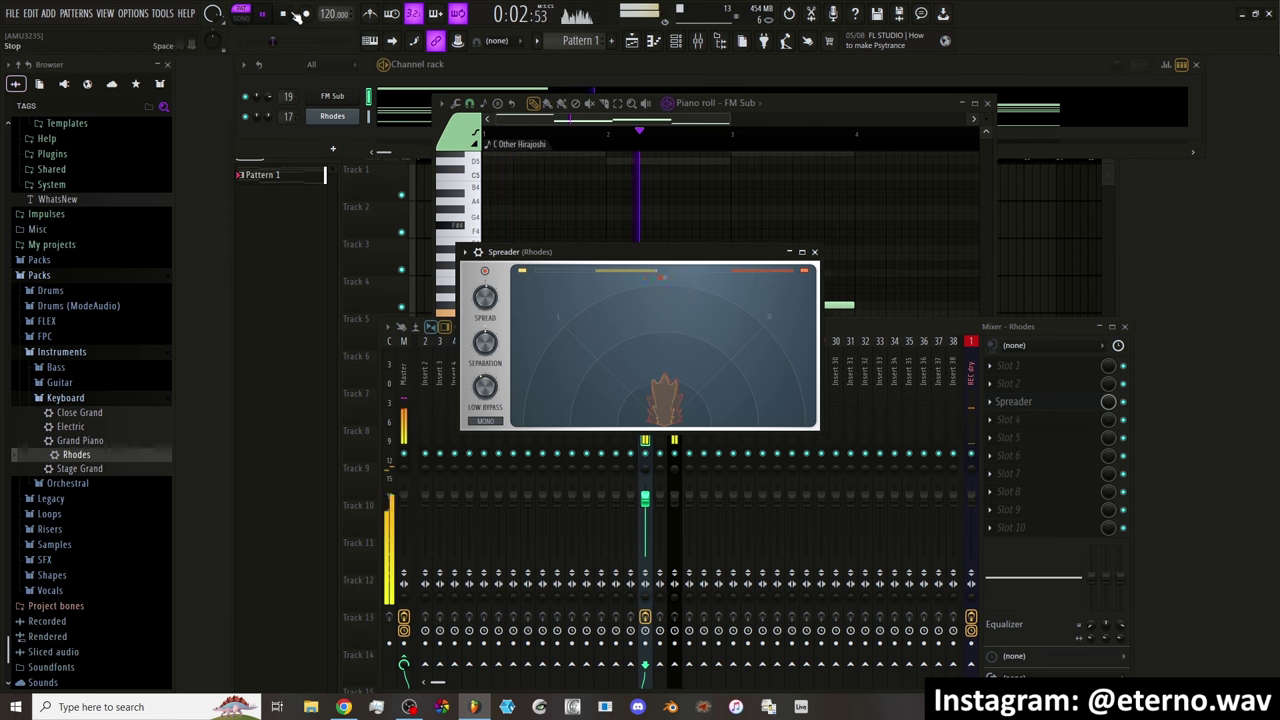
pyautogui.click(290, 16)
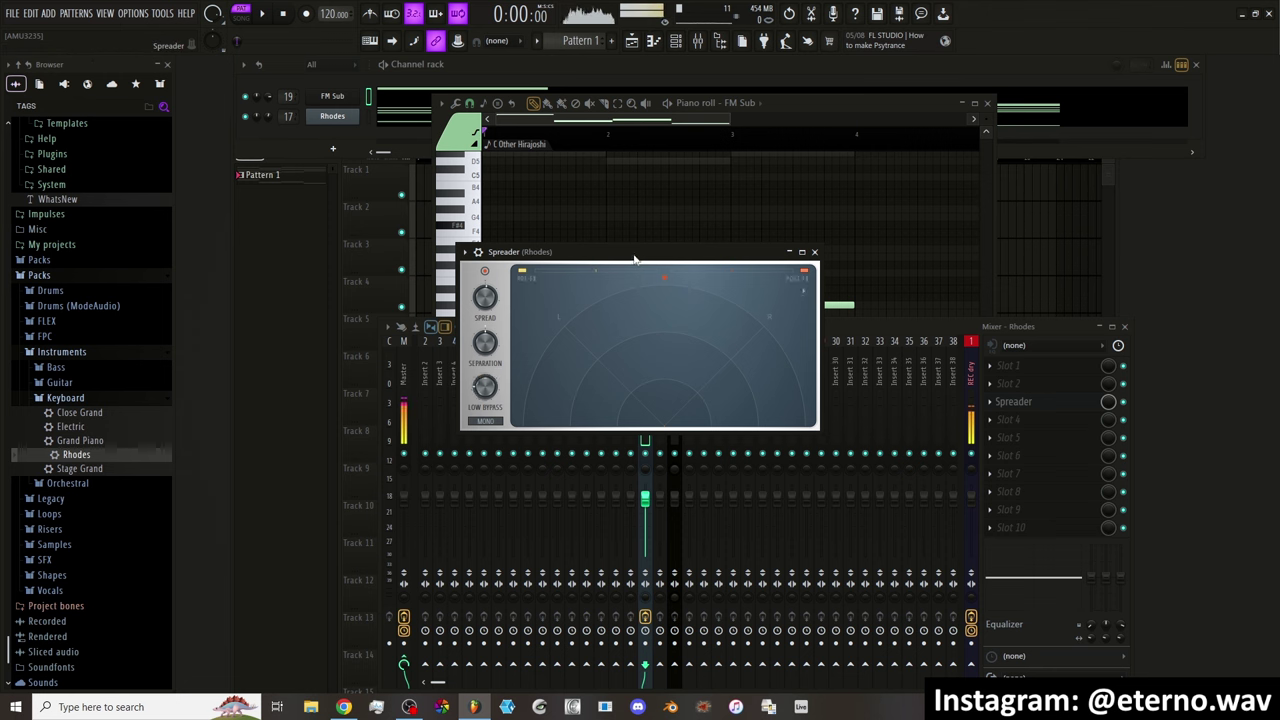
# Replace the Spreader in slot 3 of the Rhodes track with Ozone Imager 2, empty the slot and return to the channel rack
pyautogui.moveTo(634, 259); pyautogui.dragTo(731, 300)
pyautogui.click(1013, 401)
pyautogui.moveTo(1080, 363)
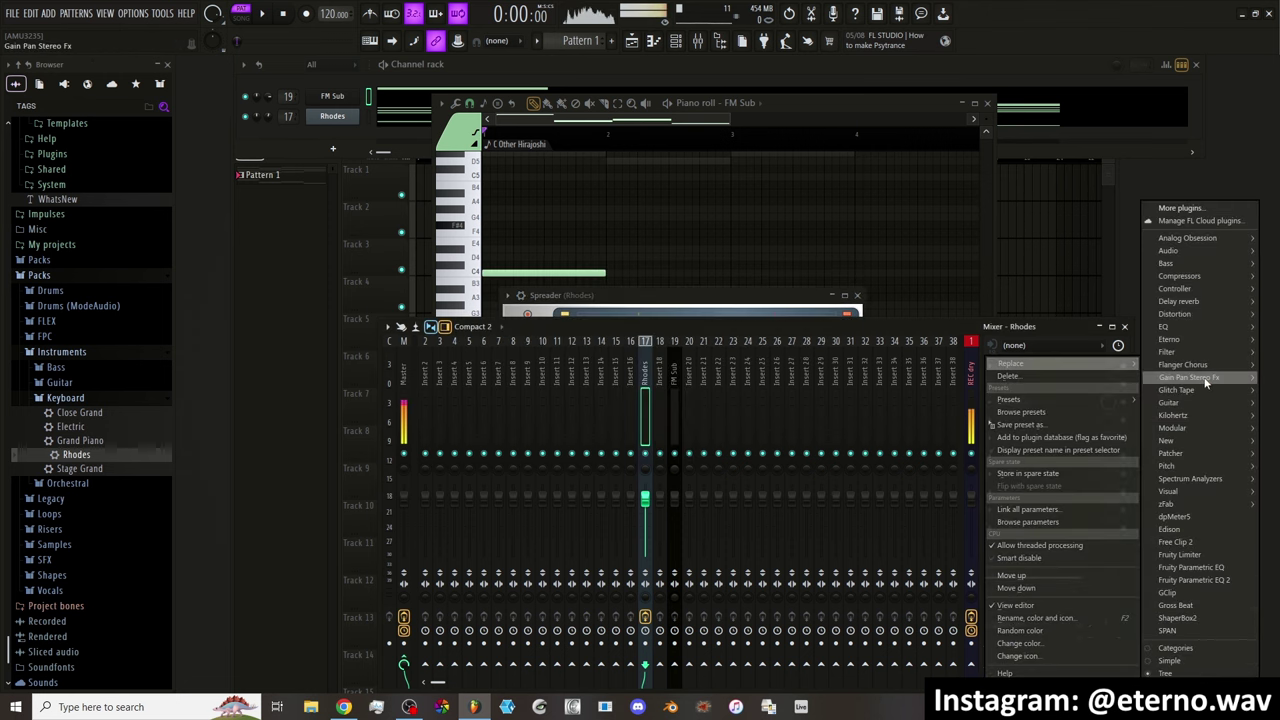
pyautogui.moveTo(1205, 382)
pyautogui.click(1077, 503)
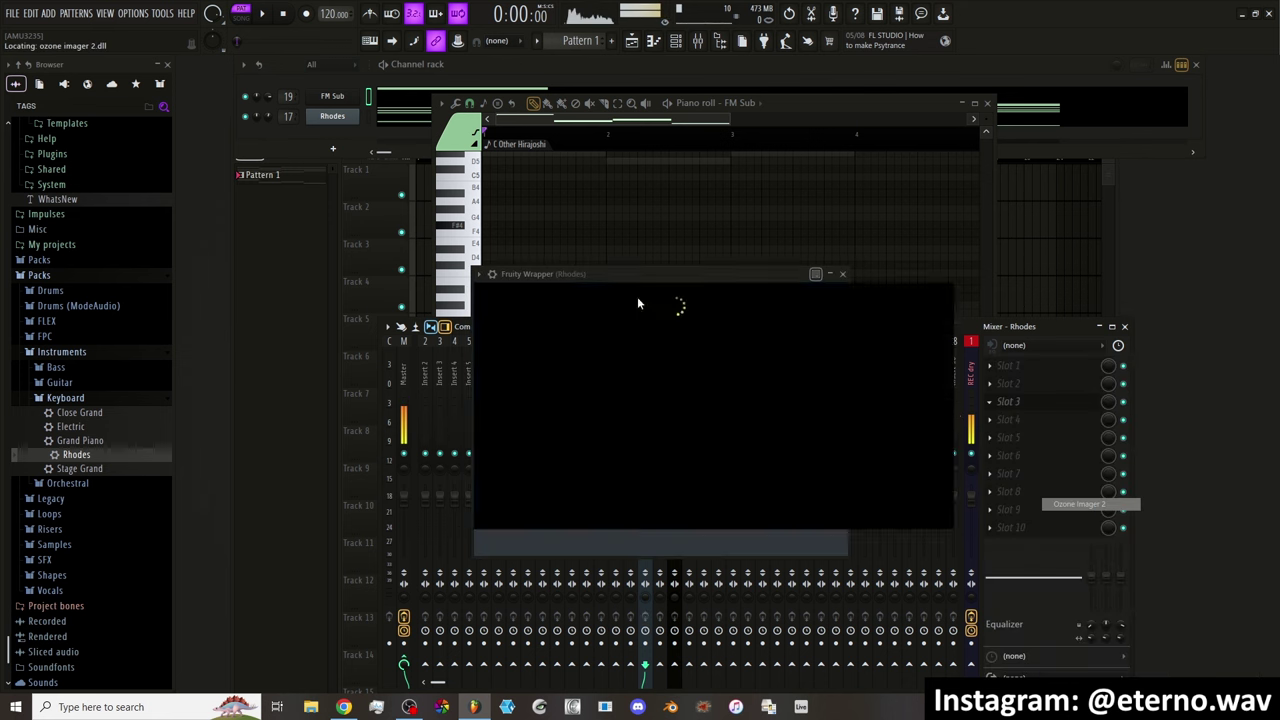
pyautogui.moveTo(609, 282); pyautogui.dragTo(557, 244)
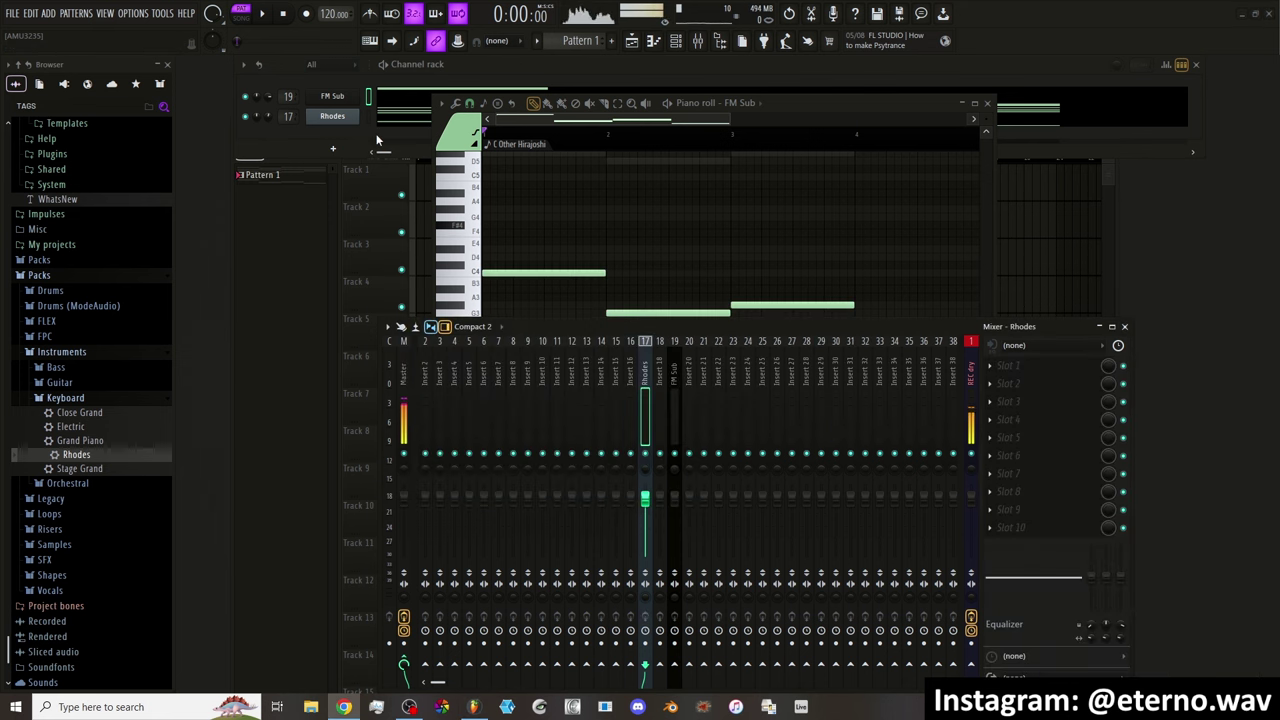
pyautogui.click(378, 140)
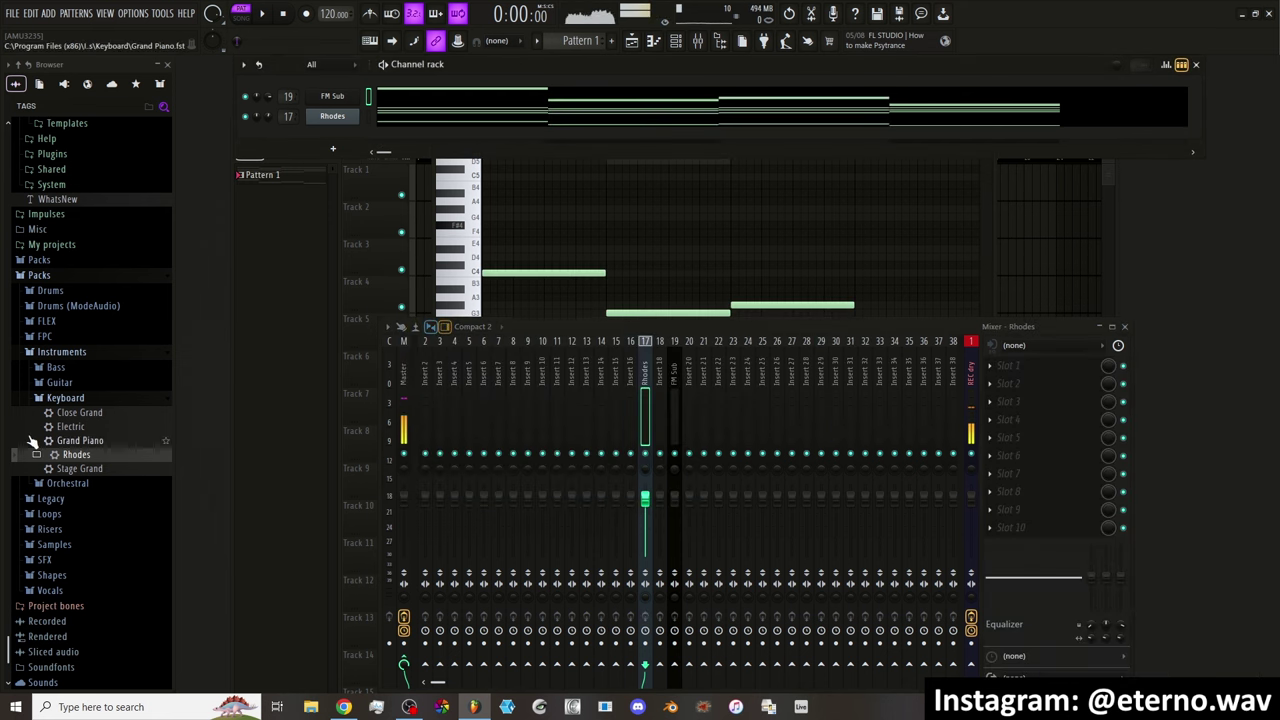
# Collapse the Instruments folder in the browser, insert a FLEX instrument channel next to the Rhodes, and start playback
pyautogui.click(62, 352)
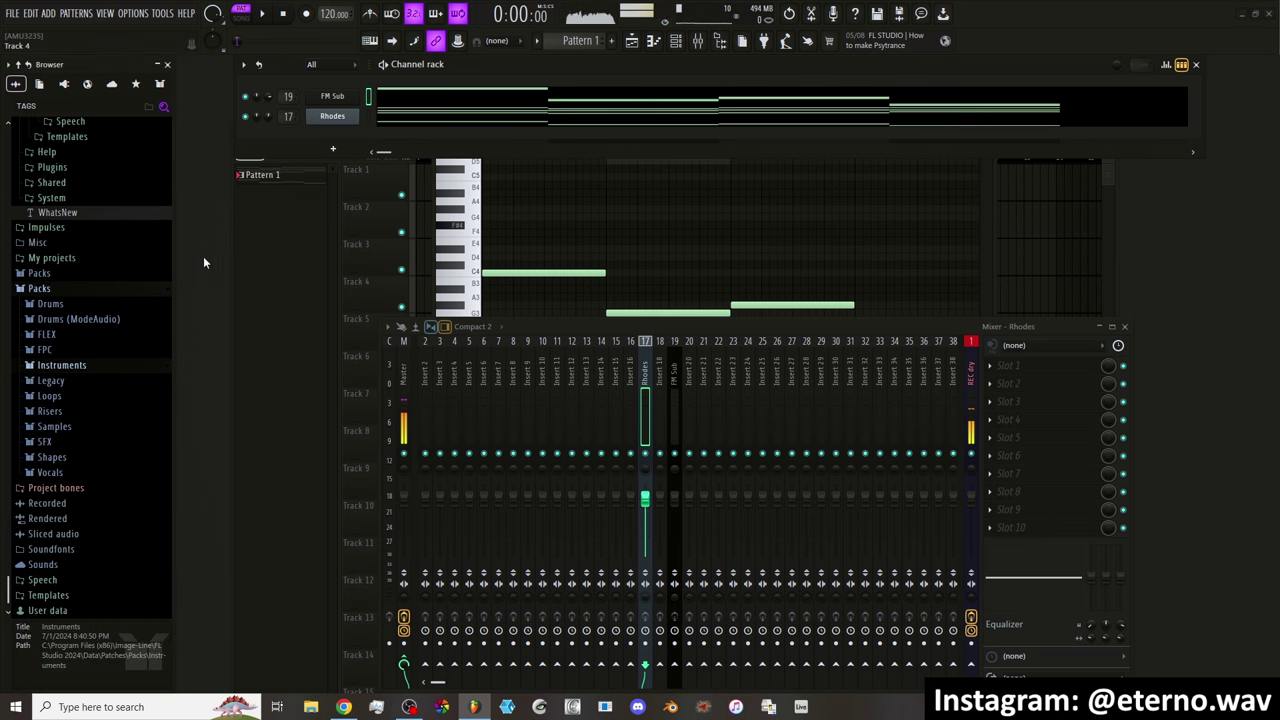
pyautogui.rightClick(332, 120)
pyautogui.moveTo(425, 219)
pyautogui.moveTo(565, 393)
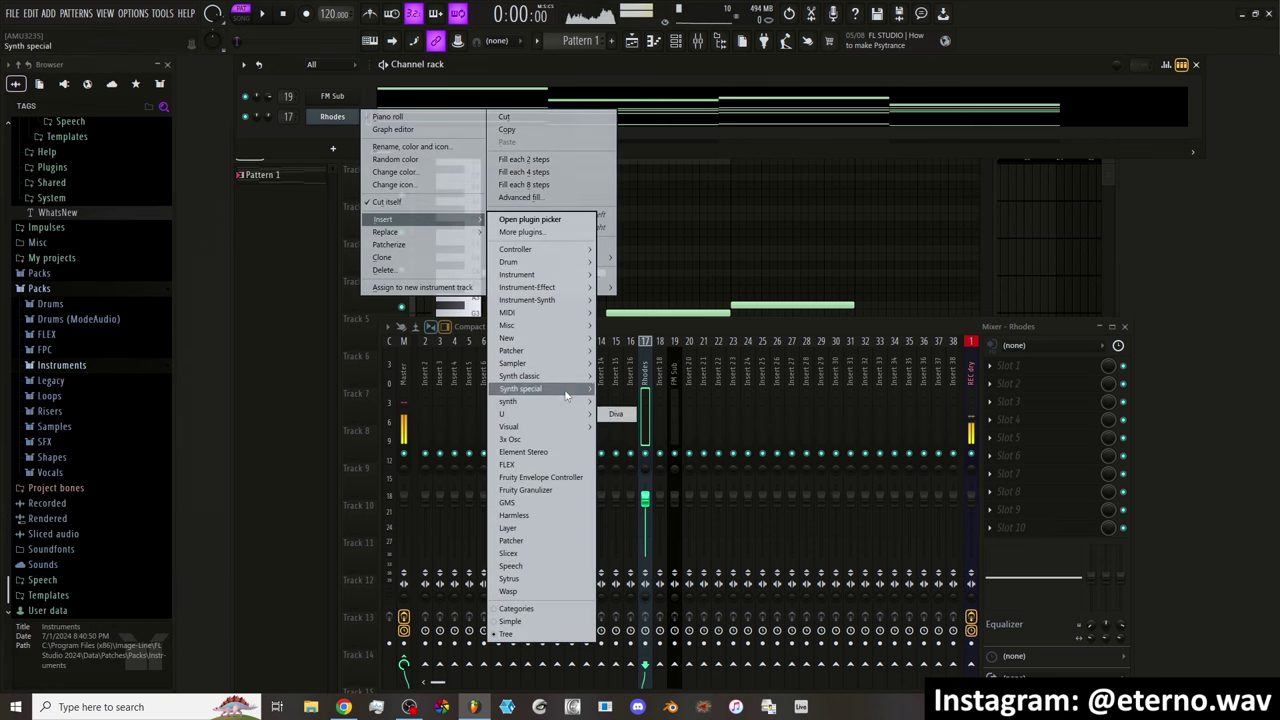
pyautogui.click(531, 466)
pyautogui.press('space')
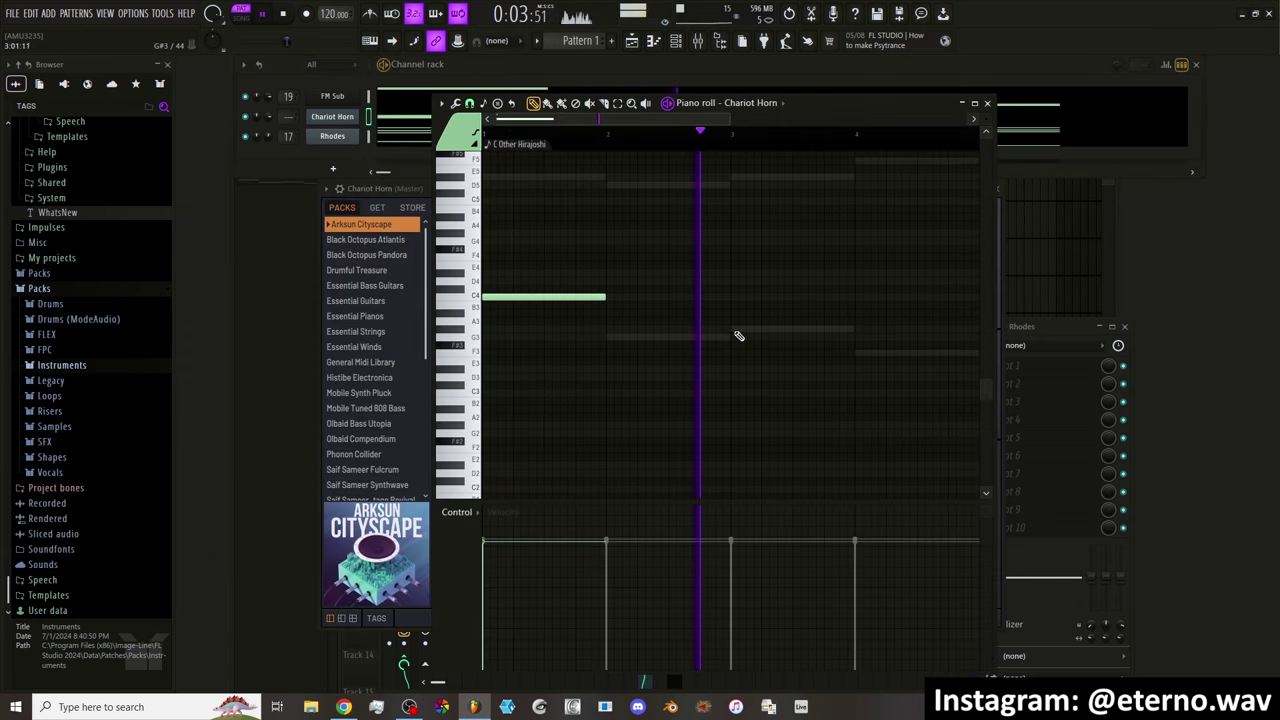
# Add a G#3 note at bar 3 of the Chariot Horn part, show the Note repeat property, and stop playback
pyautogui.click(735, 330)
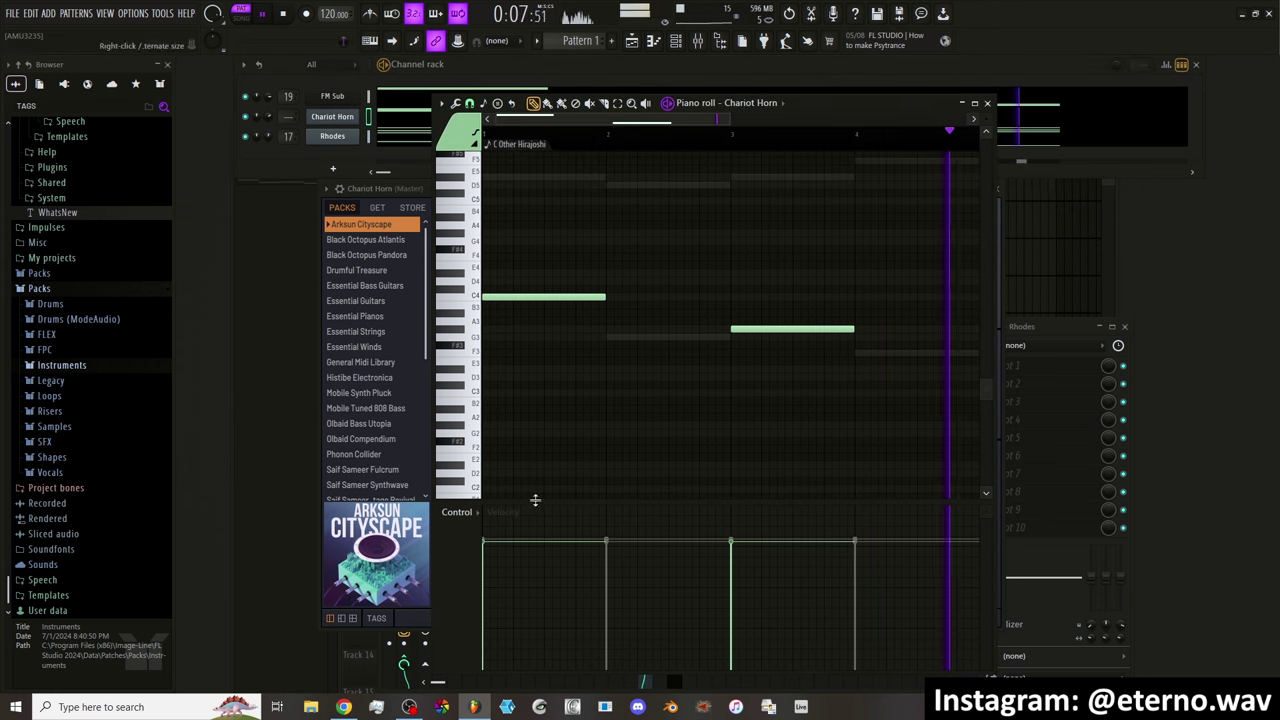
pyautogui.click(476, 512)
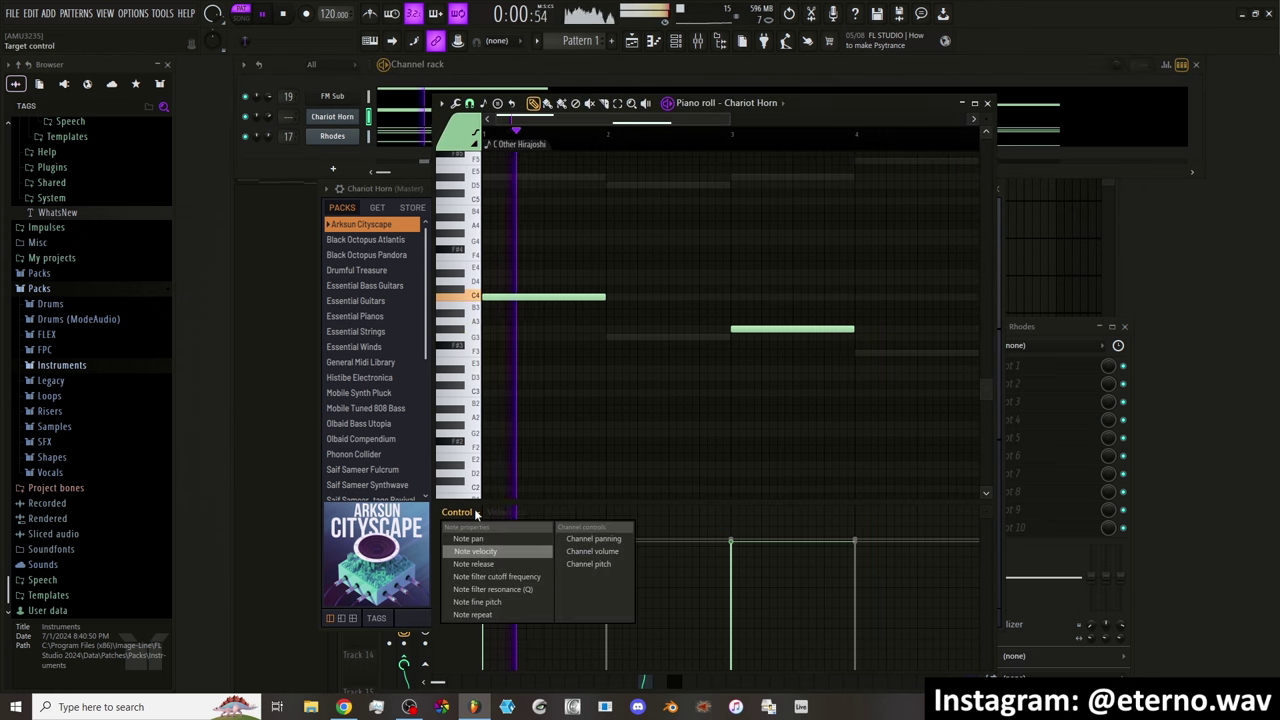
pyautogui.click(486, 614)
pyautogui.press('space')
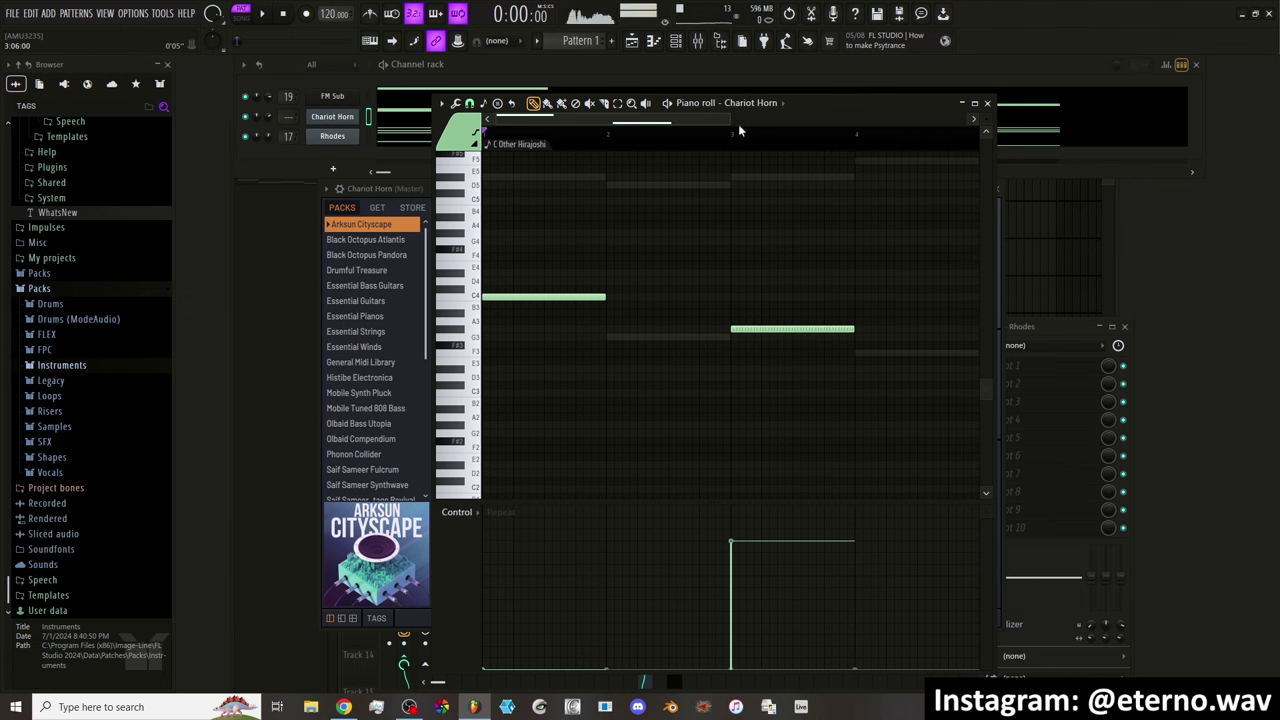
# Try different repeat rates on the Chariot Horn's C4 note during playback, settling on 1/8 dotted
pyautogui.scroll(4, 781, 330)
pyautogui.moveTo(618, 124); pyautogui.dragTo(618, 70)
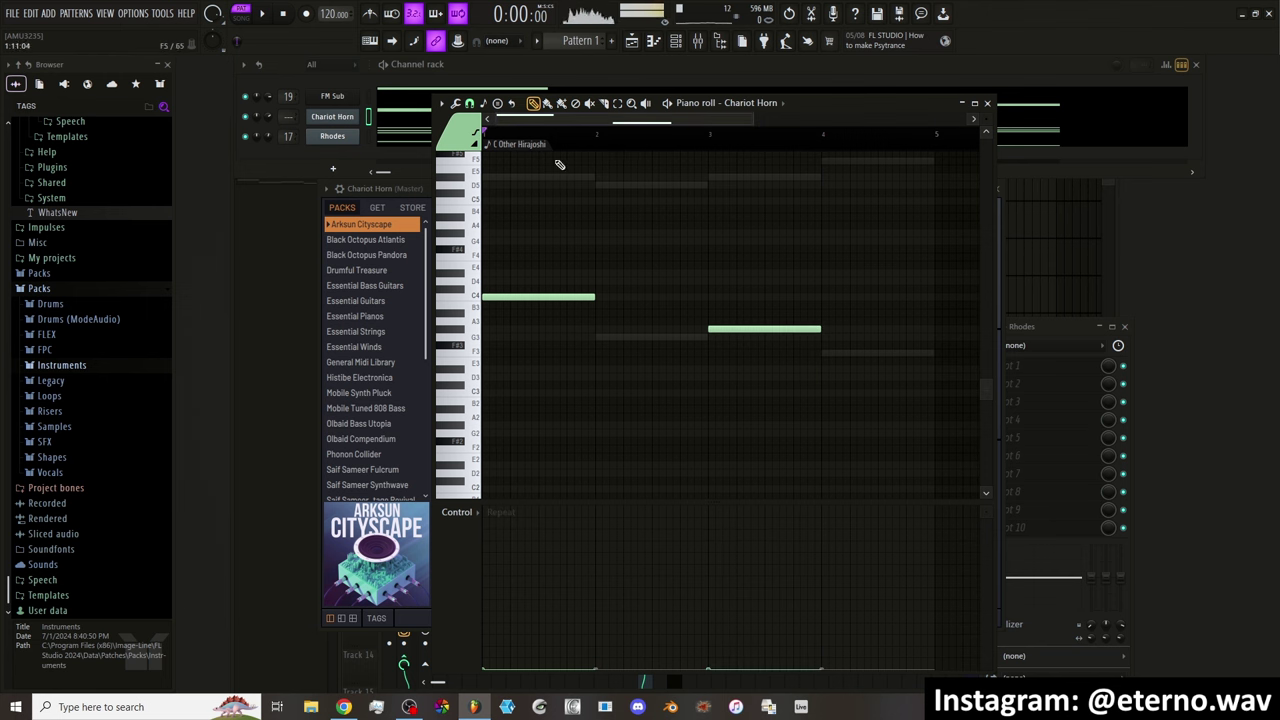
pyautogui.press('space')
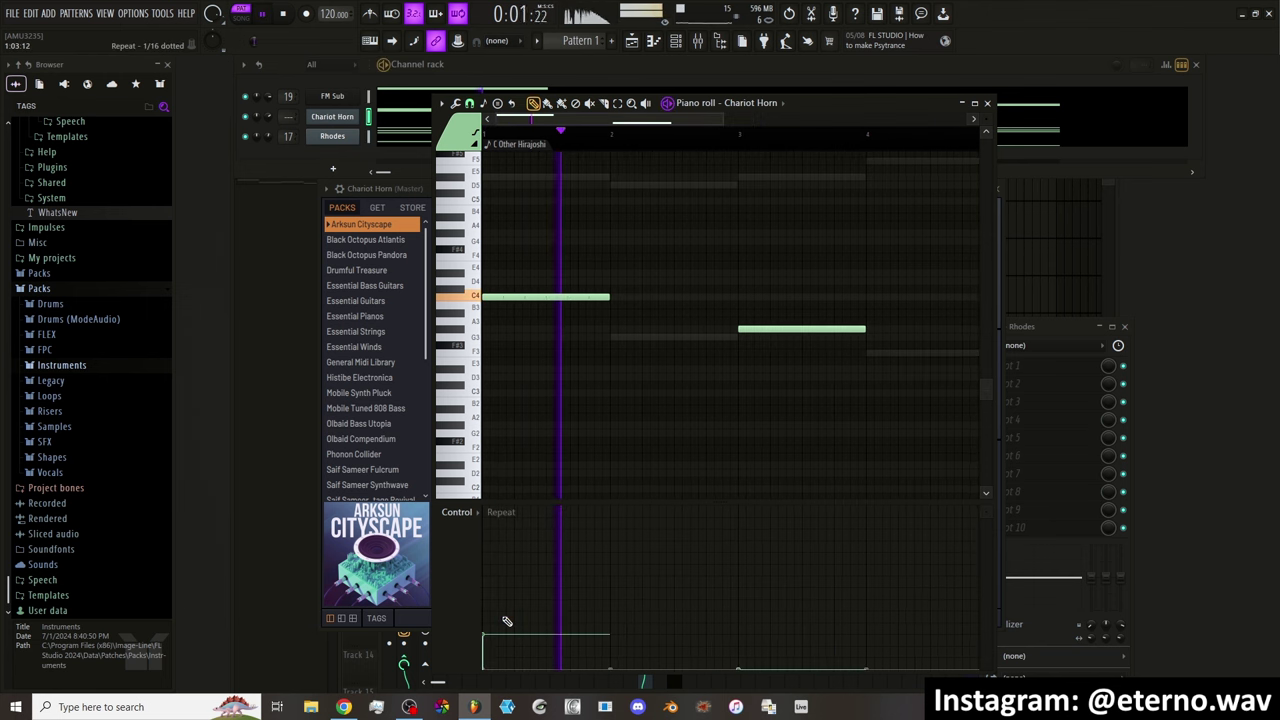
pyautogui.press('space')
pyautogui.click(492, 589)
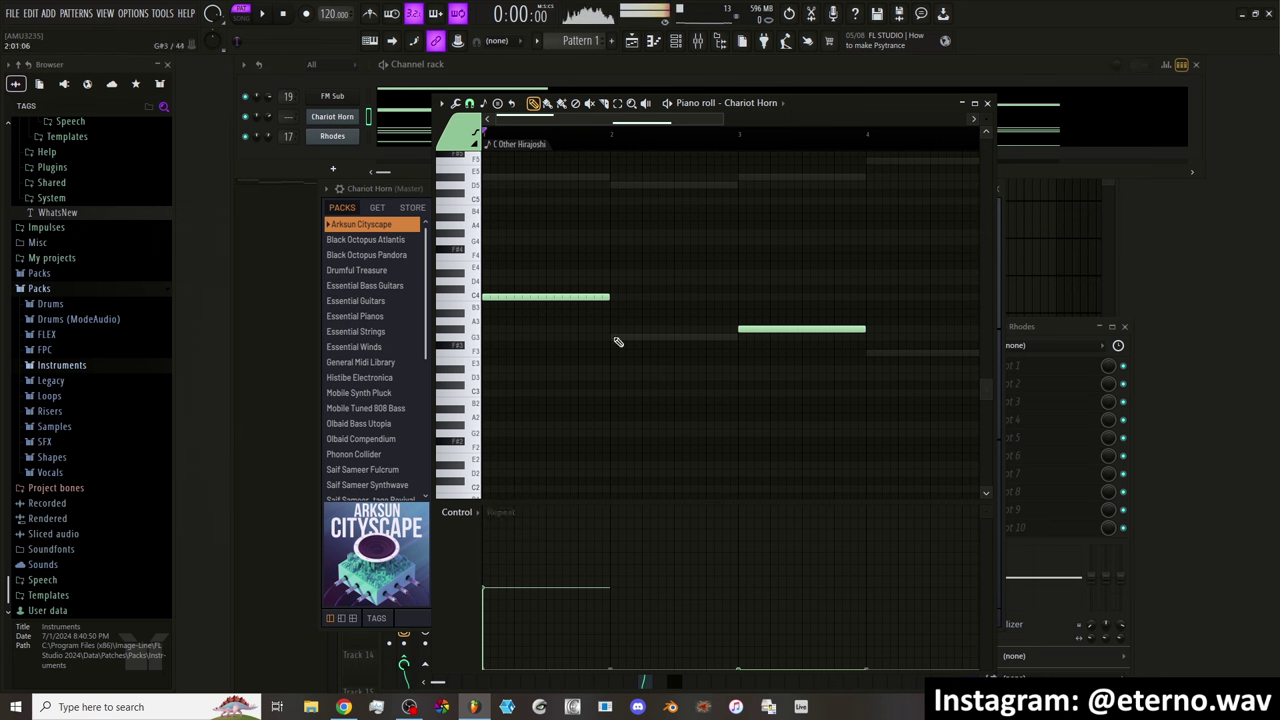
pyautogui.press('space')
pyautogui.click(488, 542)
pyautogui.click(492, 590)
pyautogui.click(494, 636)
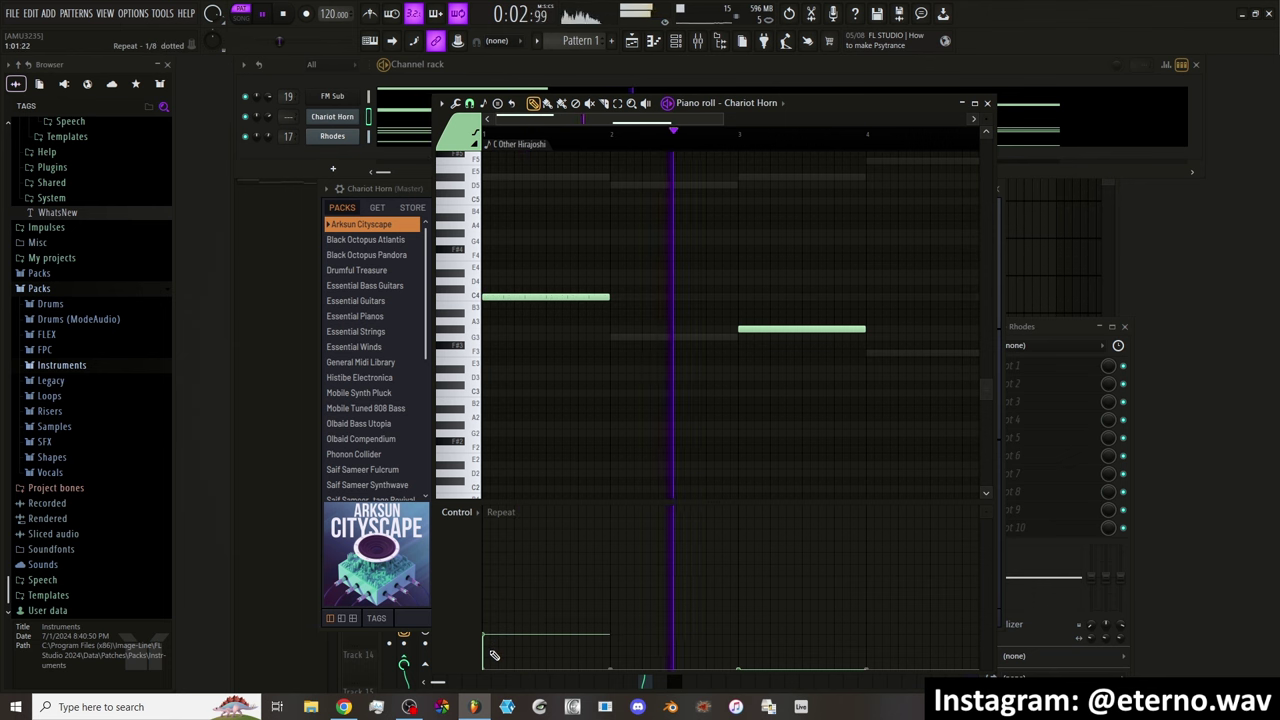
# Try several repeat rates on both Chariot Horn notes, including 1/4 (Beat) on the bar 3 note, and stop playback
pyautogui.click(738, 590)
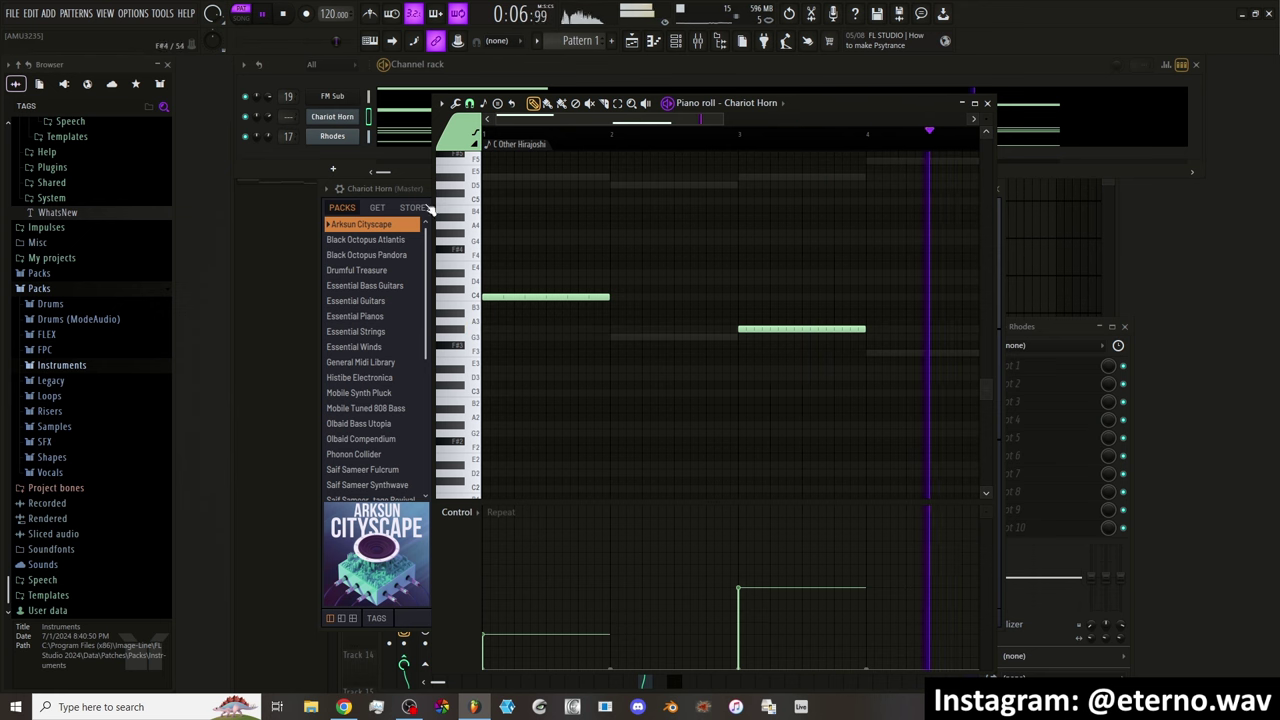
pyautogui.moveTo(509, 586); pyautogui.dragTo(511, 545)
pyautogui.click(509, 648)
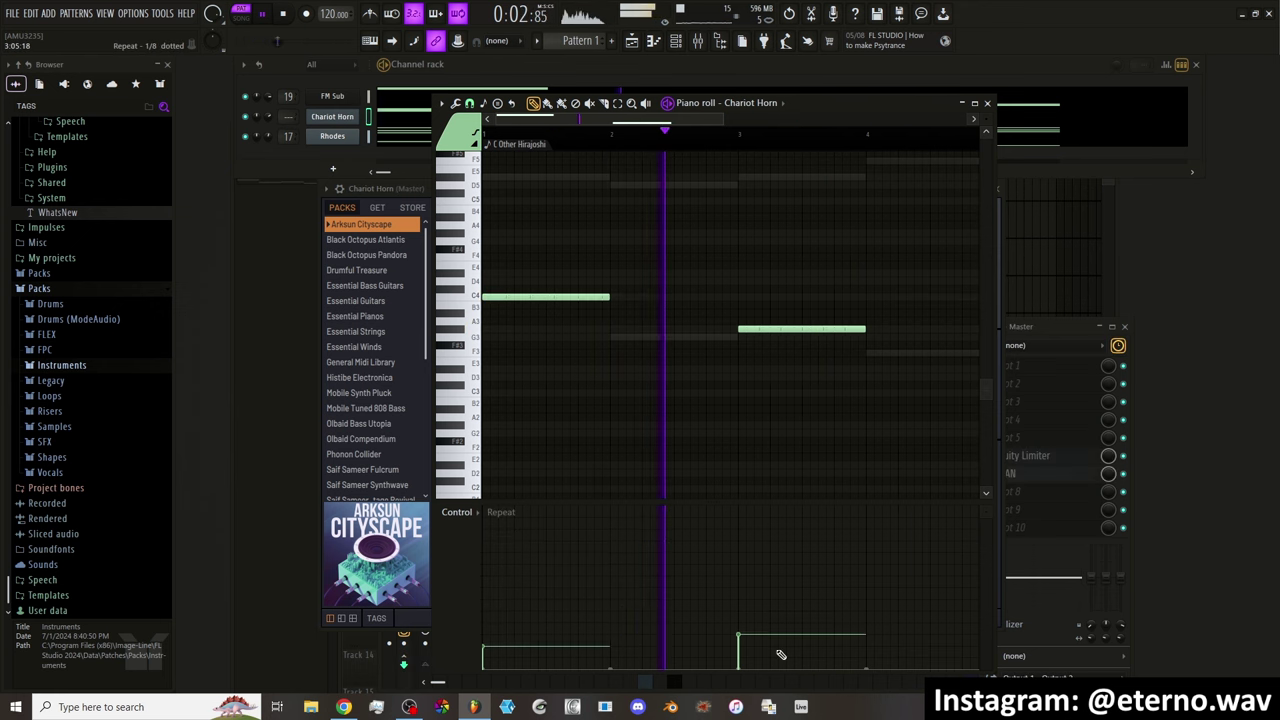
pyautogui.click(779, 654)
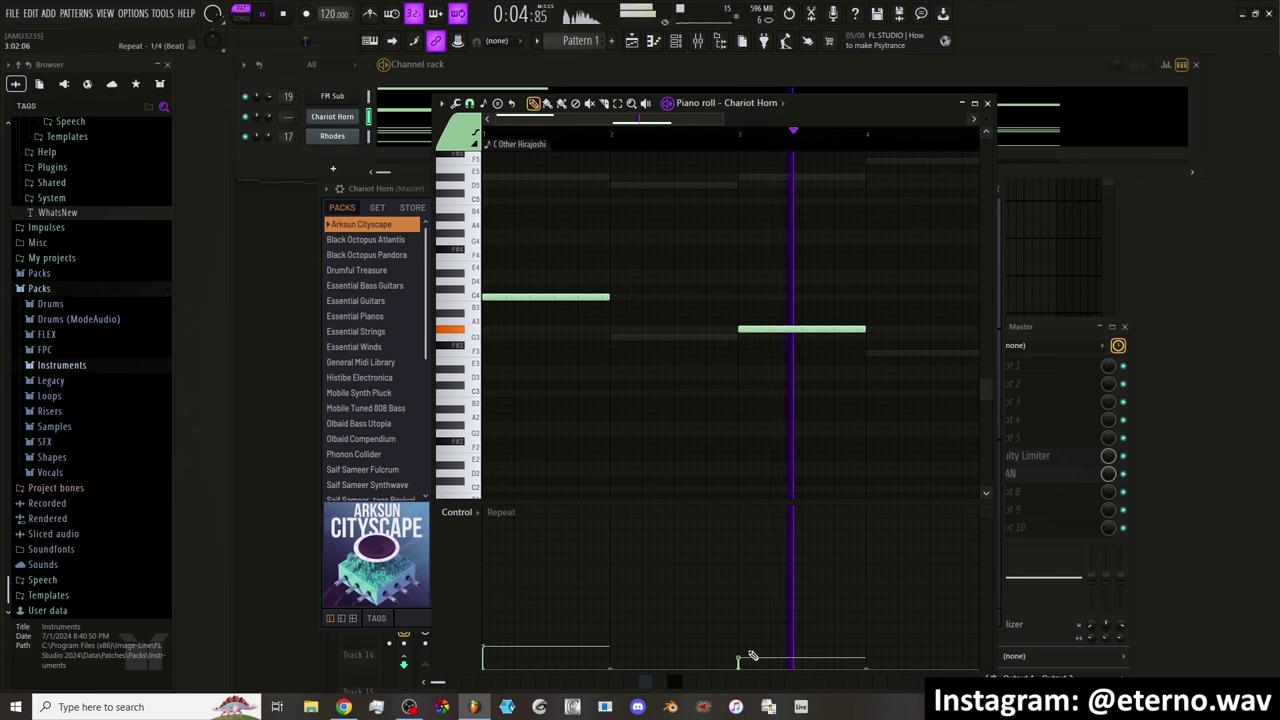
pyautogui.moveTo(753, 650); pyautogui.dragTo(743, 608)
pyautogui.press('space')
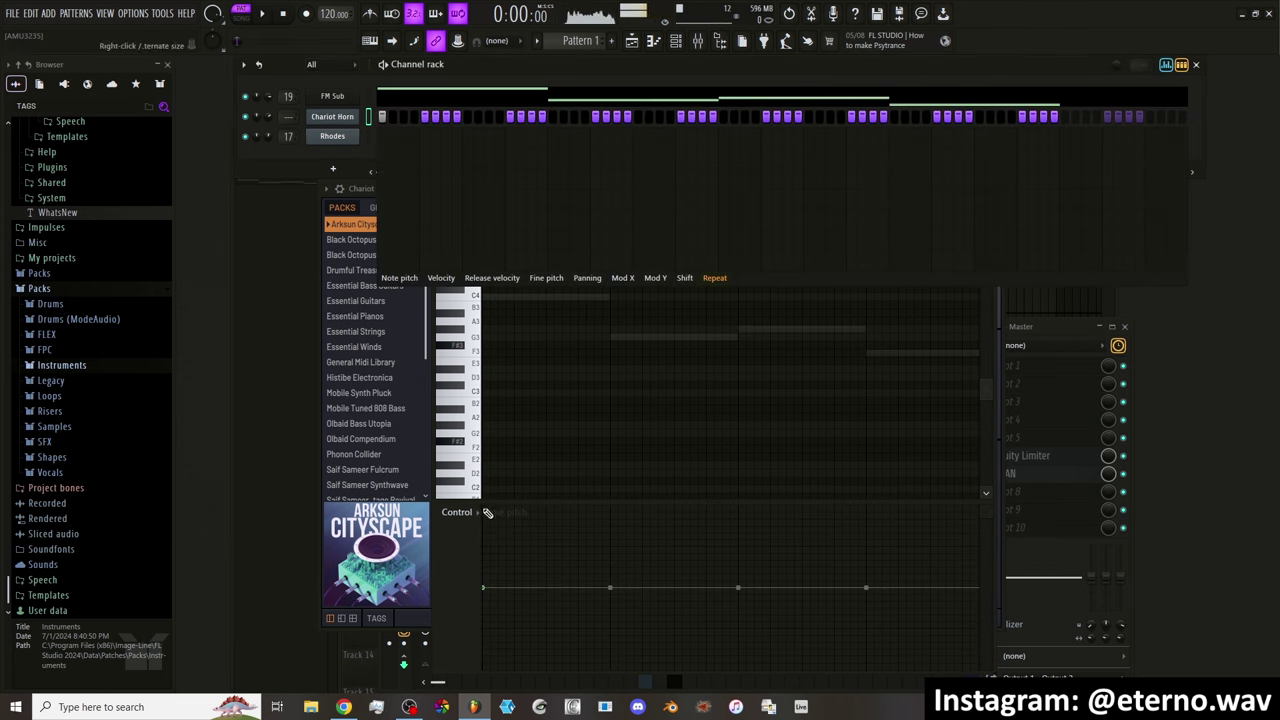
pyautogui.click(487, 512)
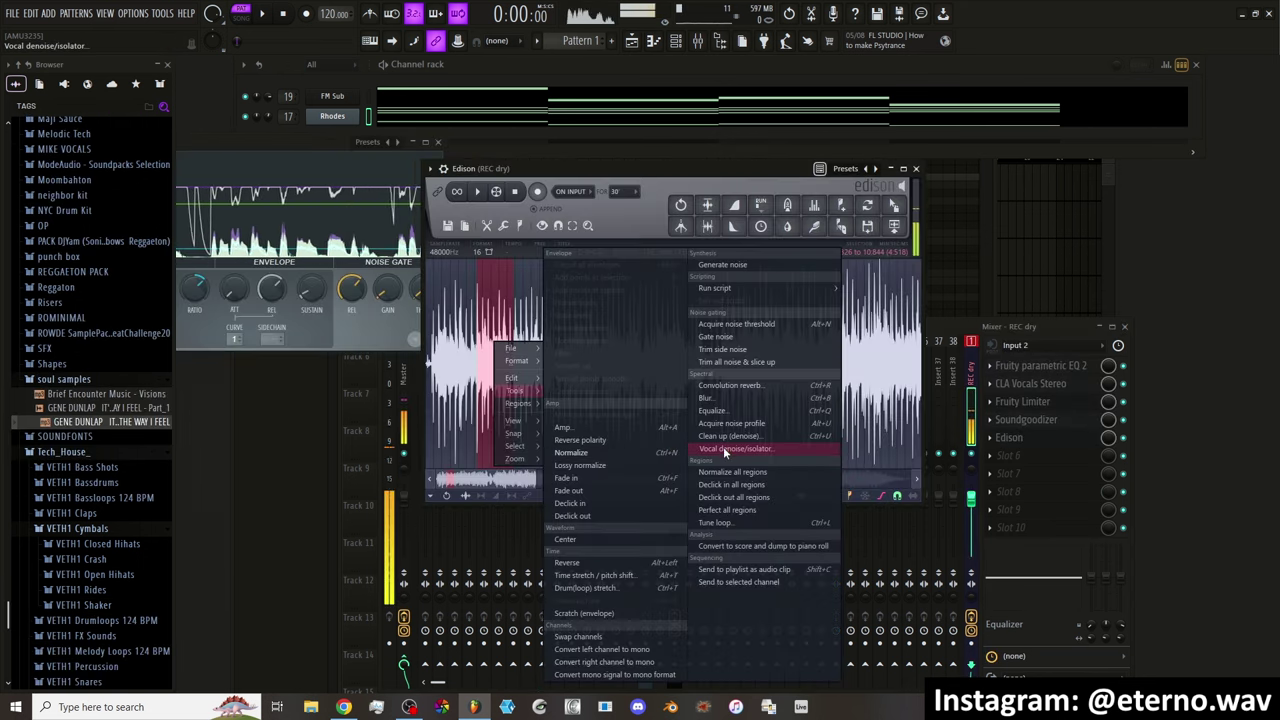
# Run Edison's Vocal denoise/isolator on the selected sample region and try different Mix amounts between noise and vocal, including 36
pyautogui.click(735, 448)
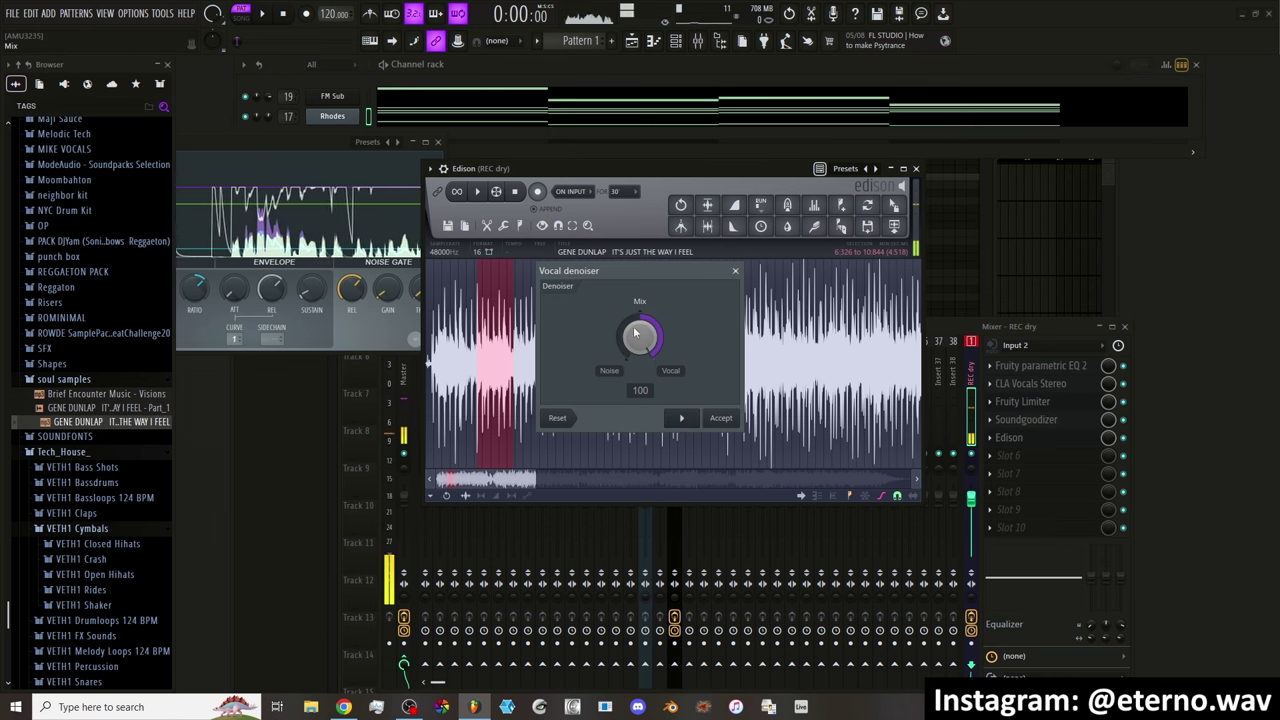
pyautogui.scroll(-8, 635, 338)
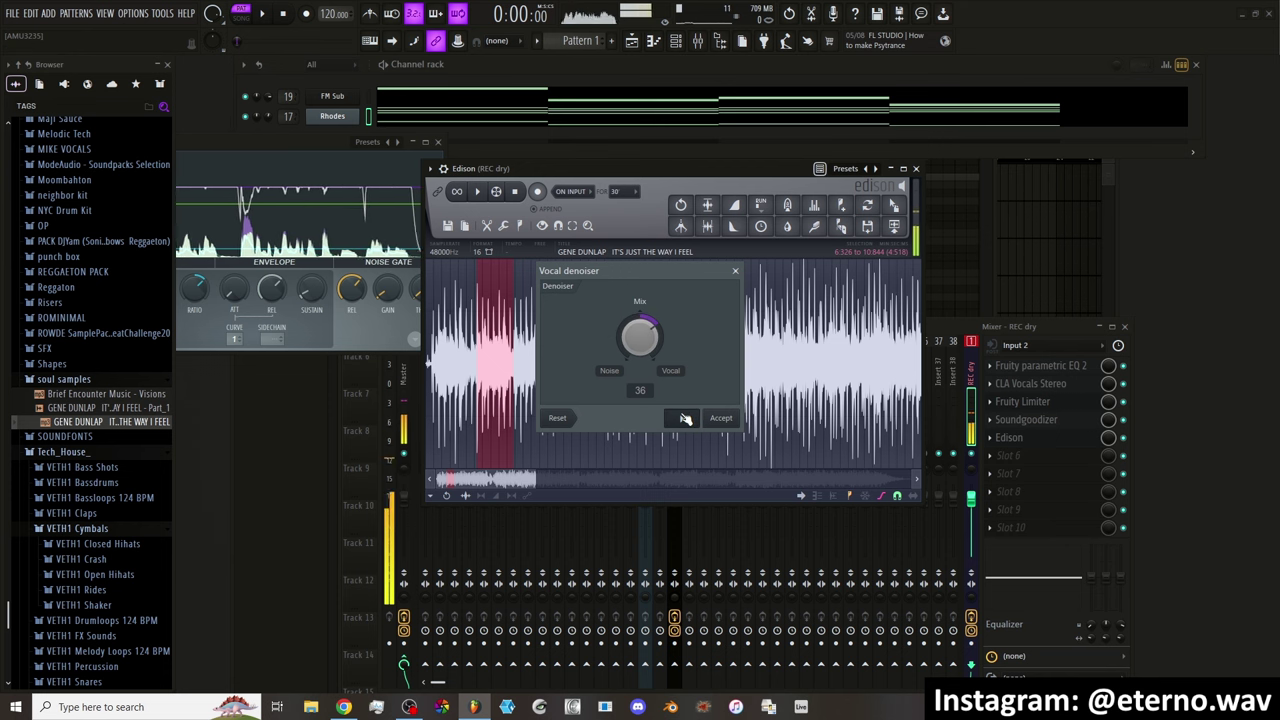
pyautogui.scroll(8, 640, 335)
pyautogui.moveTo(639, 331); pyautogui.dragTo(640, 385)
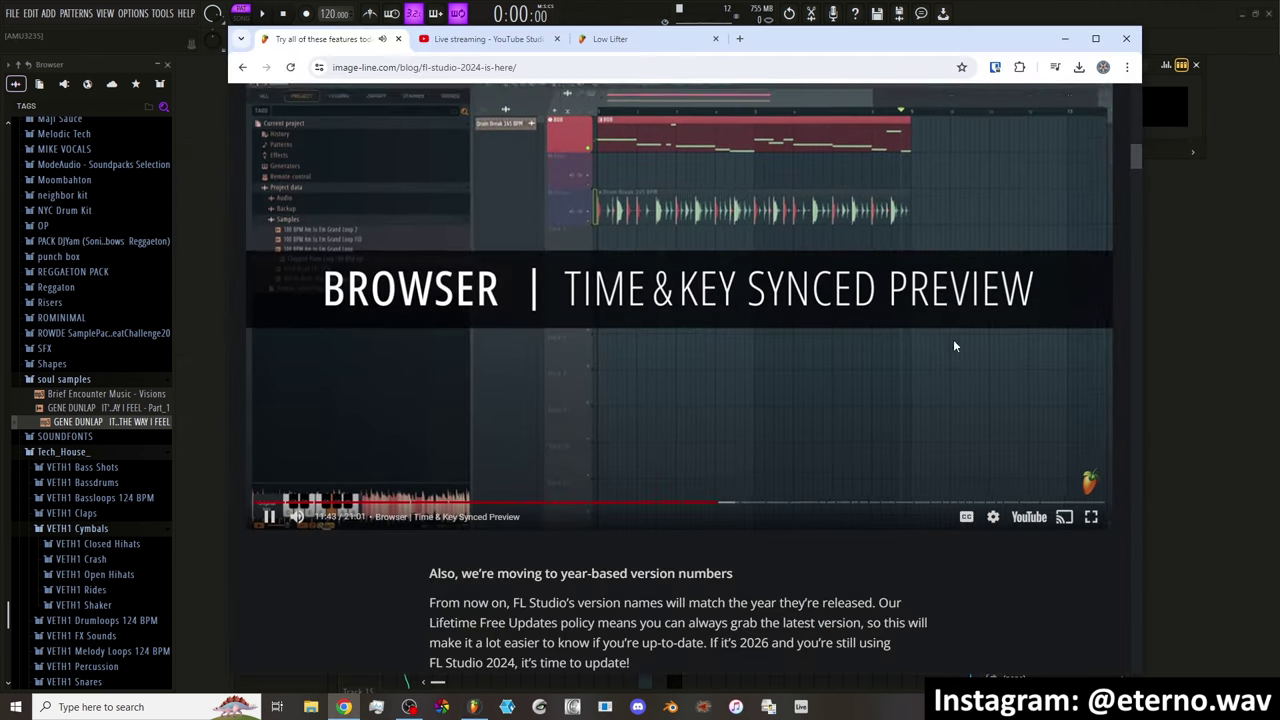
# Audition synced drum loops such as DL Electron from the Packs Loops folder
pyautogui.scroll(1, 954, 346)
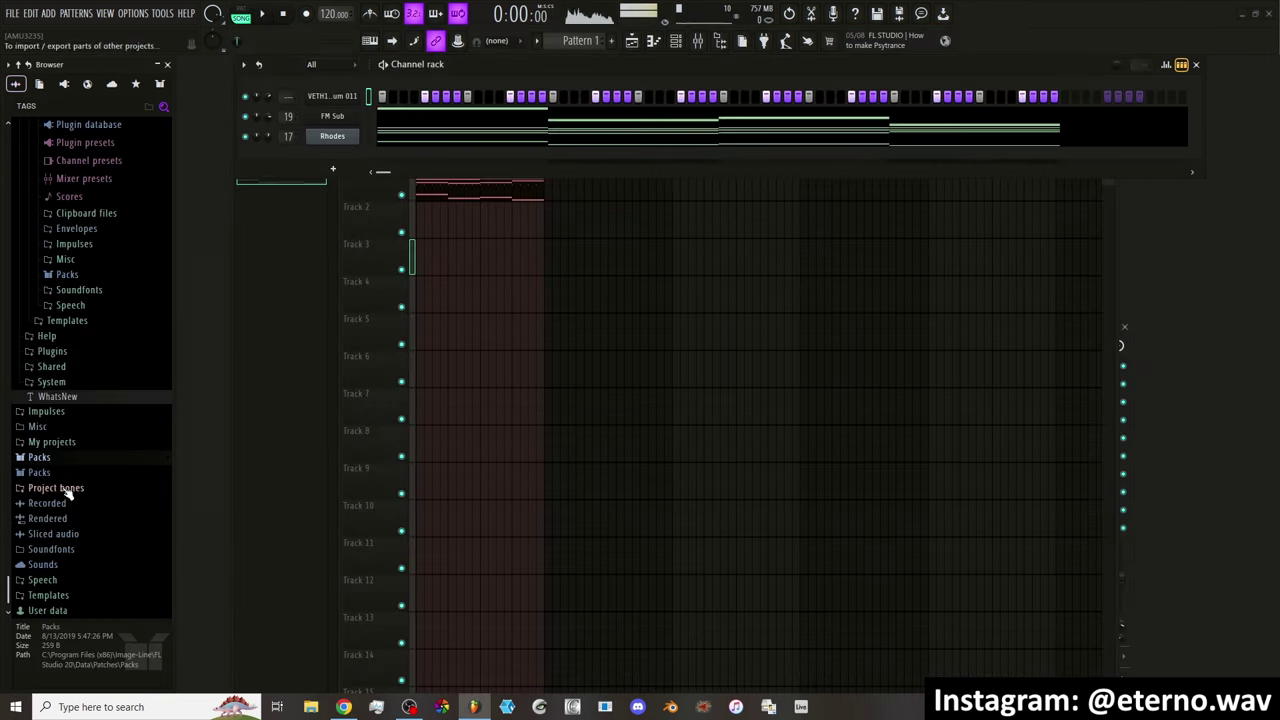
pyautogui.click(62, 473)
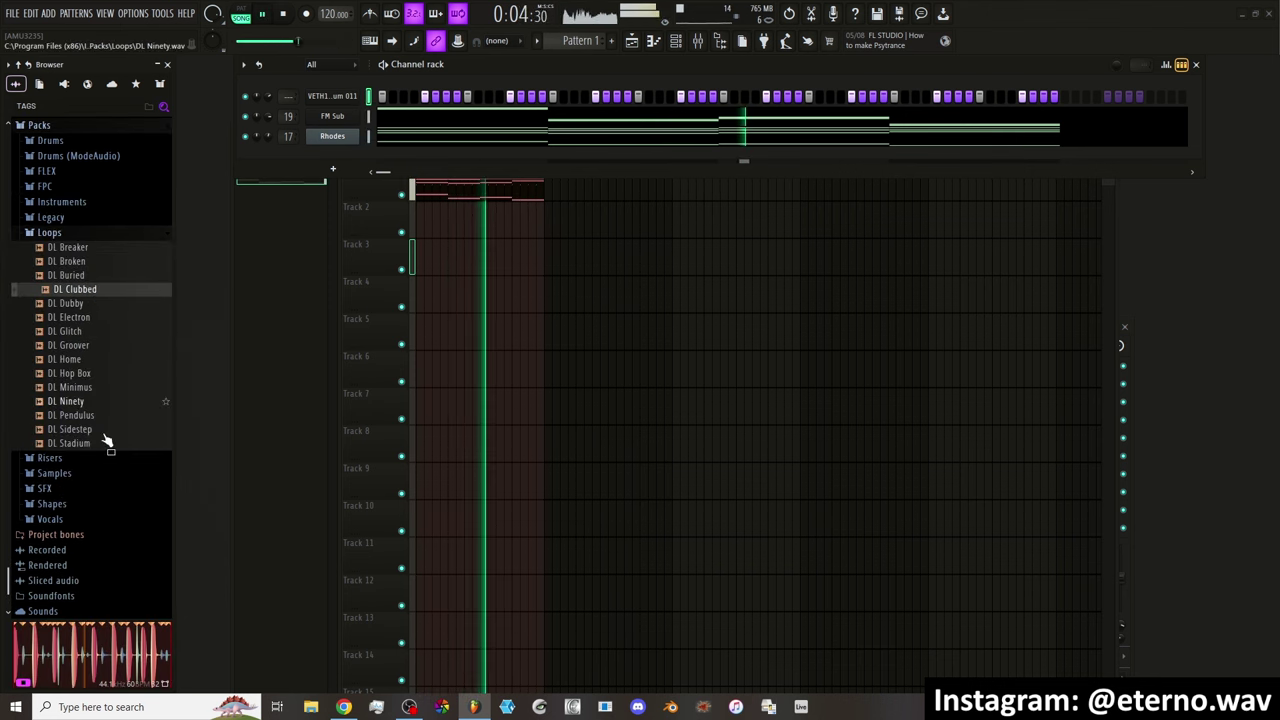
pyautogui.click(92, 318)
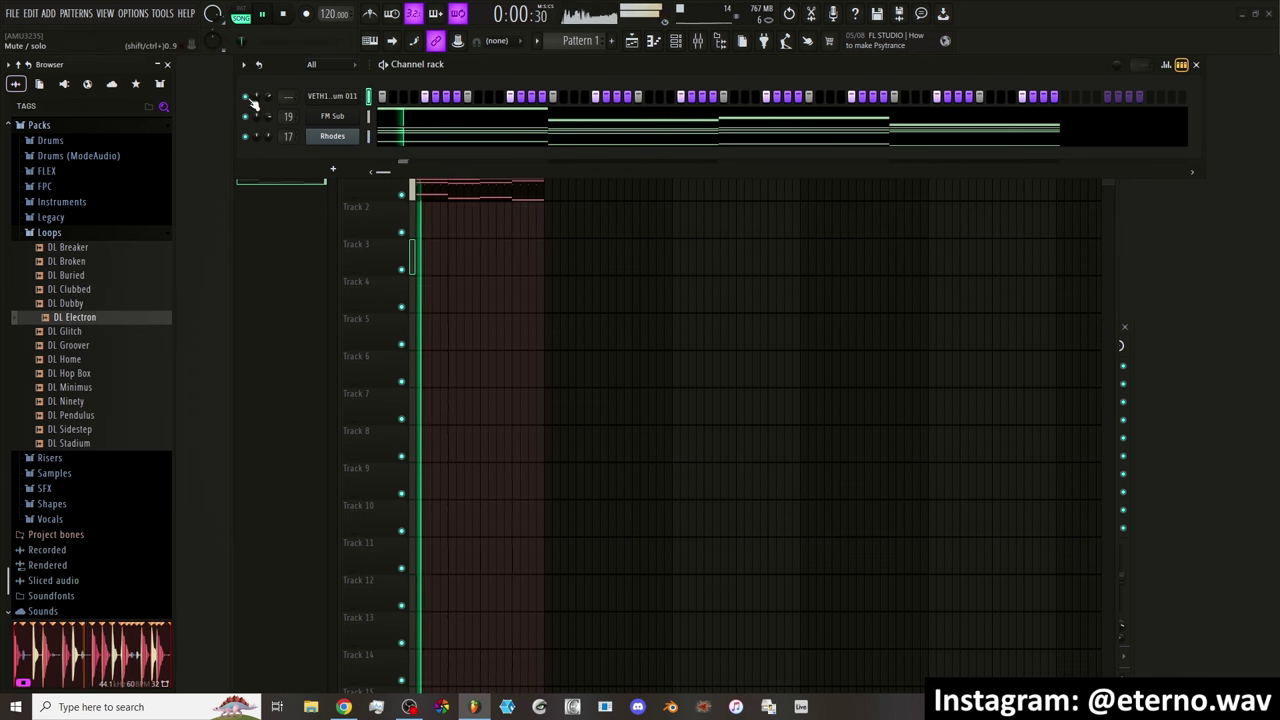
pyautogui.click(112, 376)
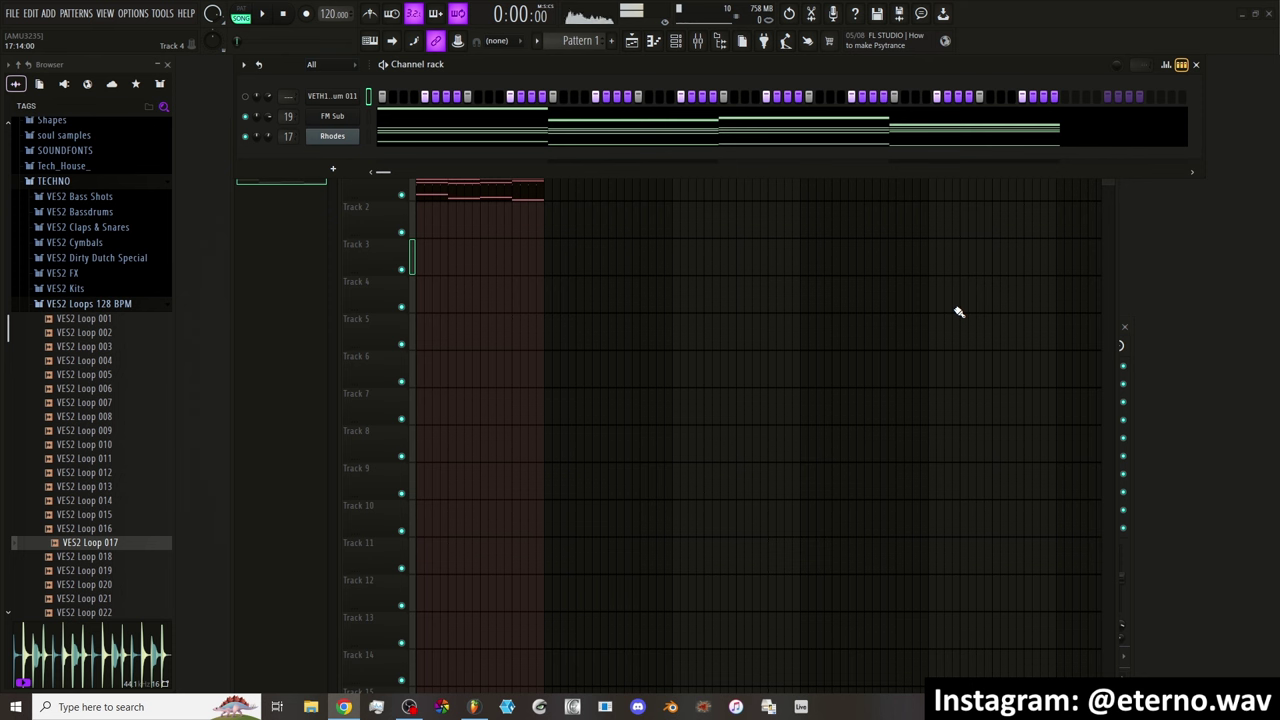
# Open the mixer and load Fruity Parametric EQ 2 into slot 1 of the Rhodes track
pyautogui.click(698, 40)
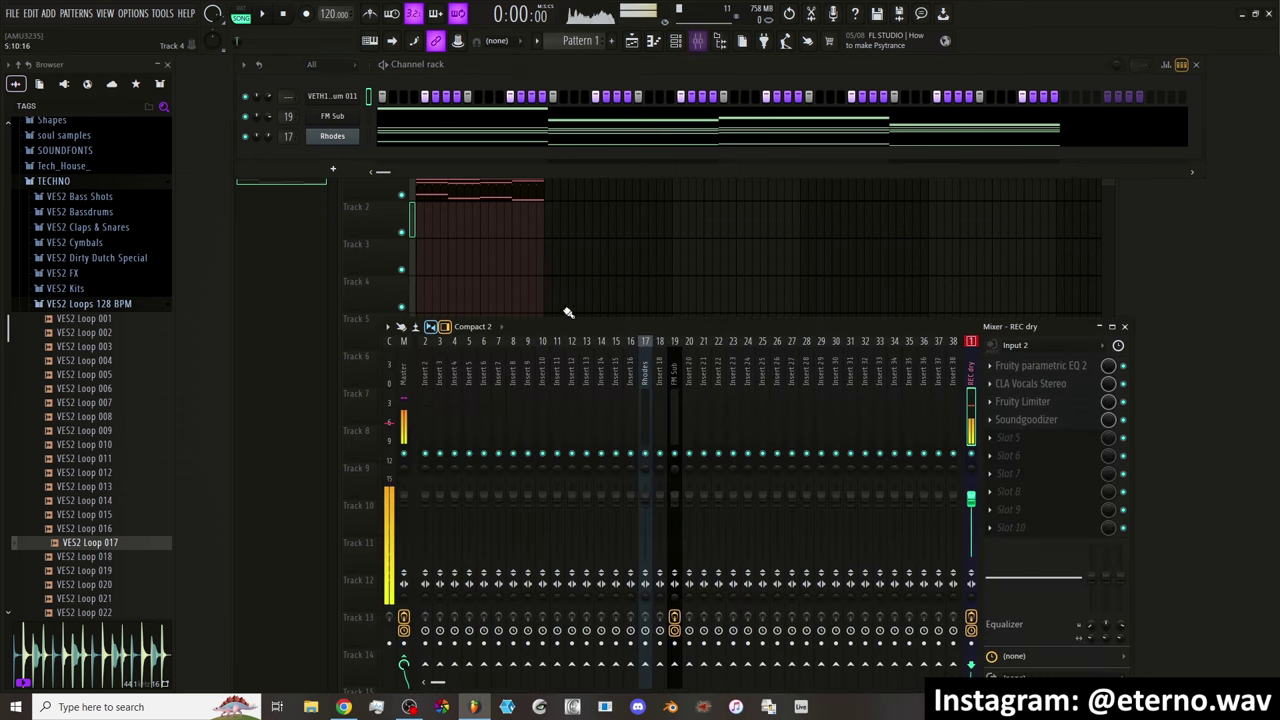
pyautogui.click(645, 400)
pyautogui.click(1010, 366)
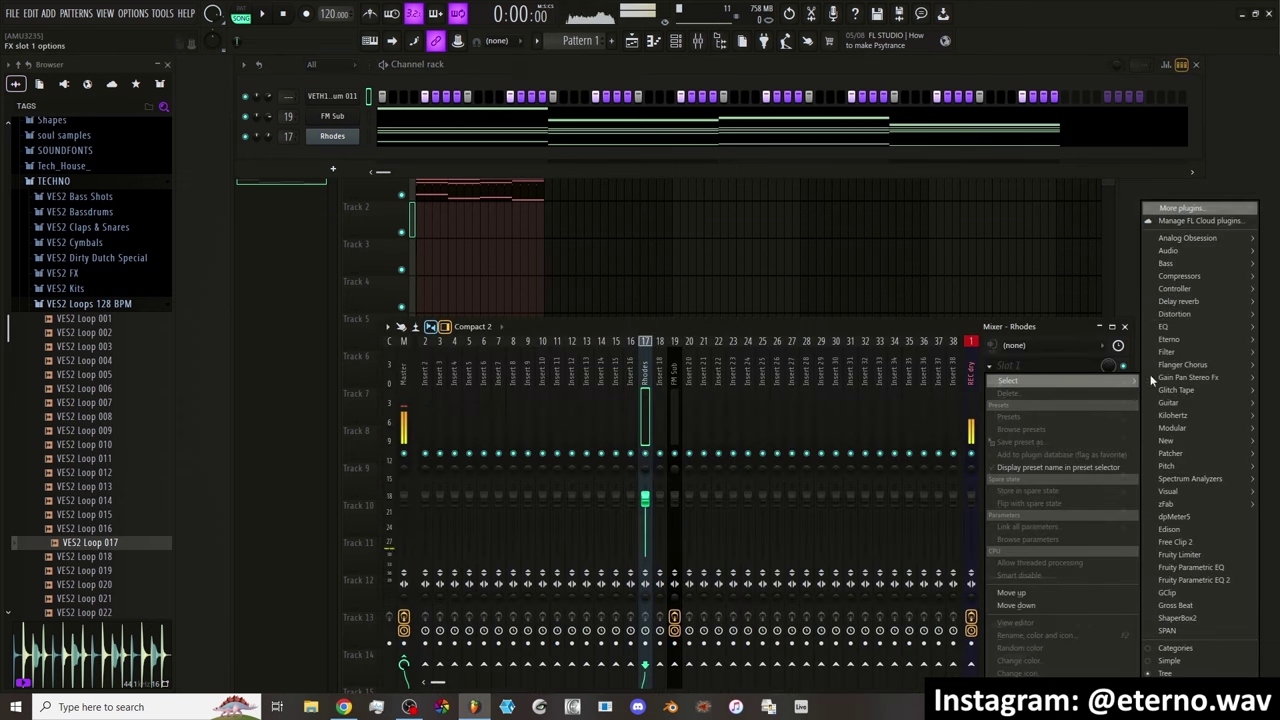
pyautogui.click(1193, 580)
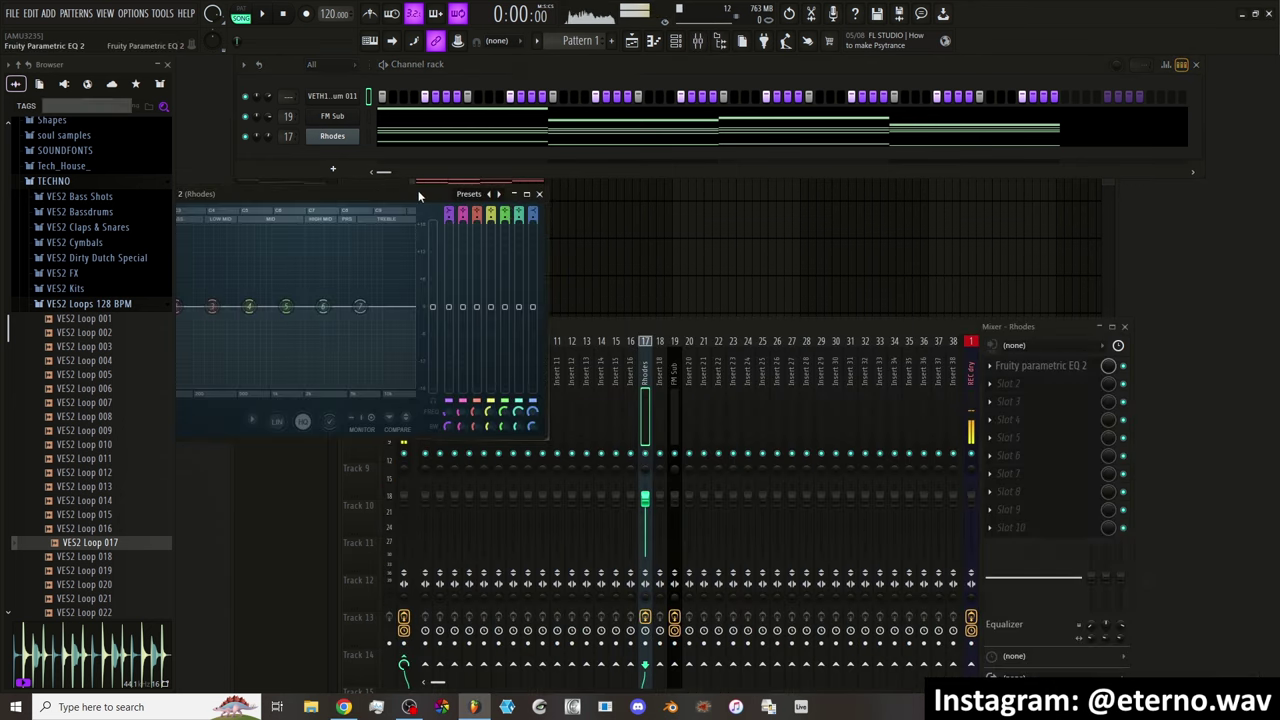
# Place the Rhodes track's Fruity Parametric EQ 2 window over the mixer and try its HQ+ filter option
pyautogui.moveTo(420, 192); pyautogui.dragTo(730, 190)
pyautogui.click(617, 417)
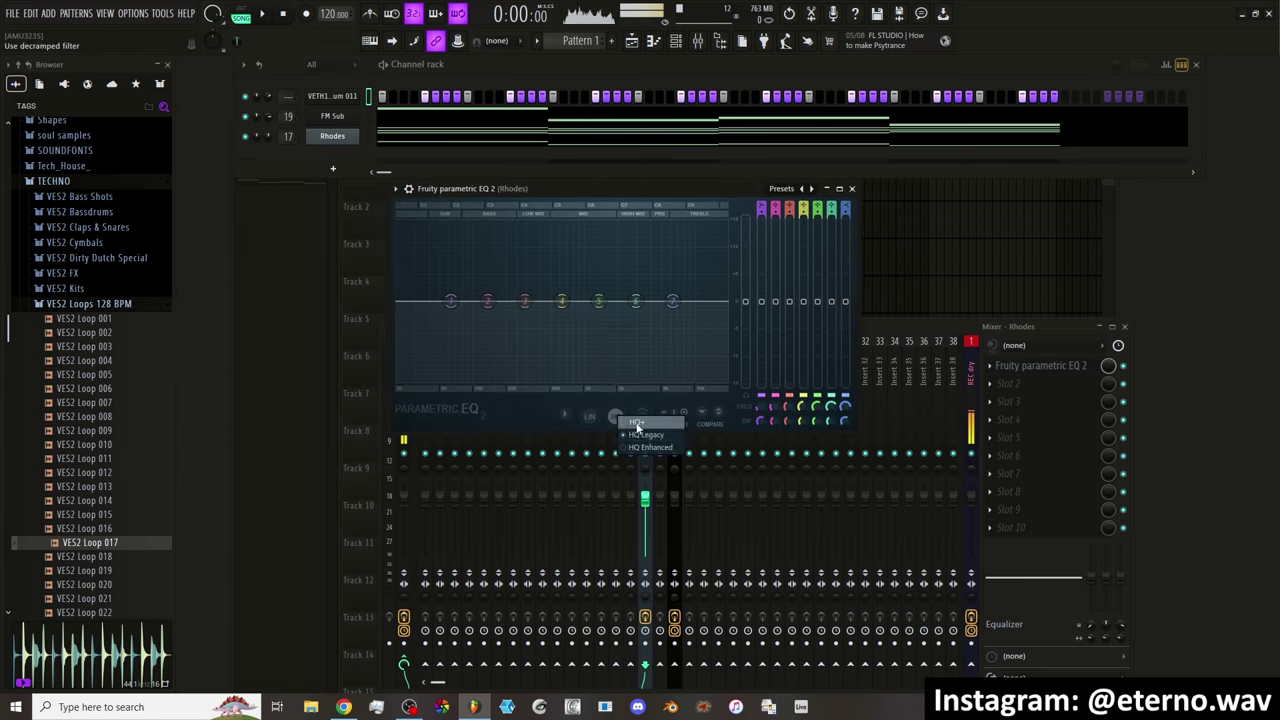
pyautogui.click(637, 424)
pyautogui.moveTo(566, 192); pyautogui.dragTo(622, 243)
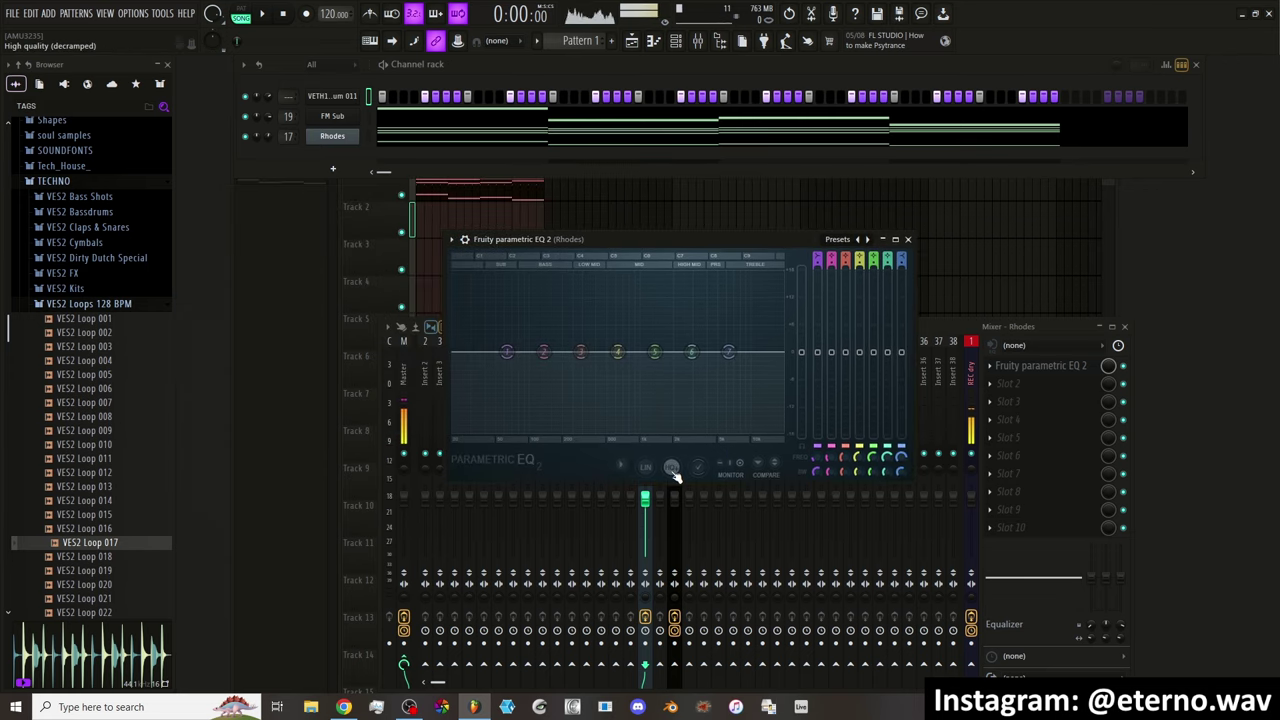
pyautogui.click(675, 477)
pyautogui.click(690, 487)
pyautogui.hotkey('alt', 'Tab')
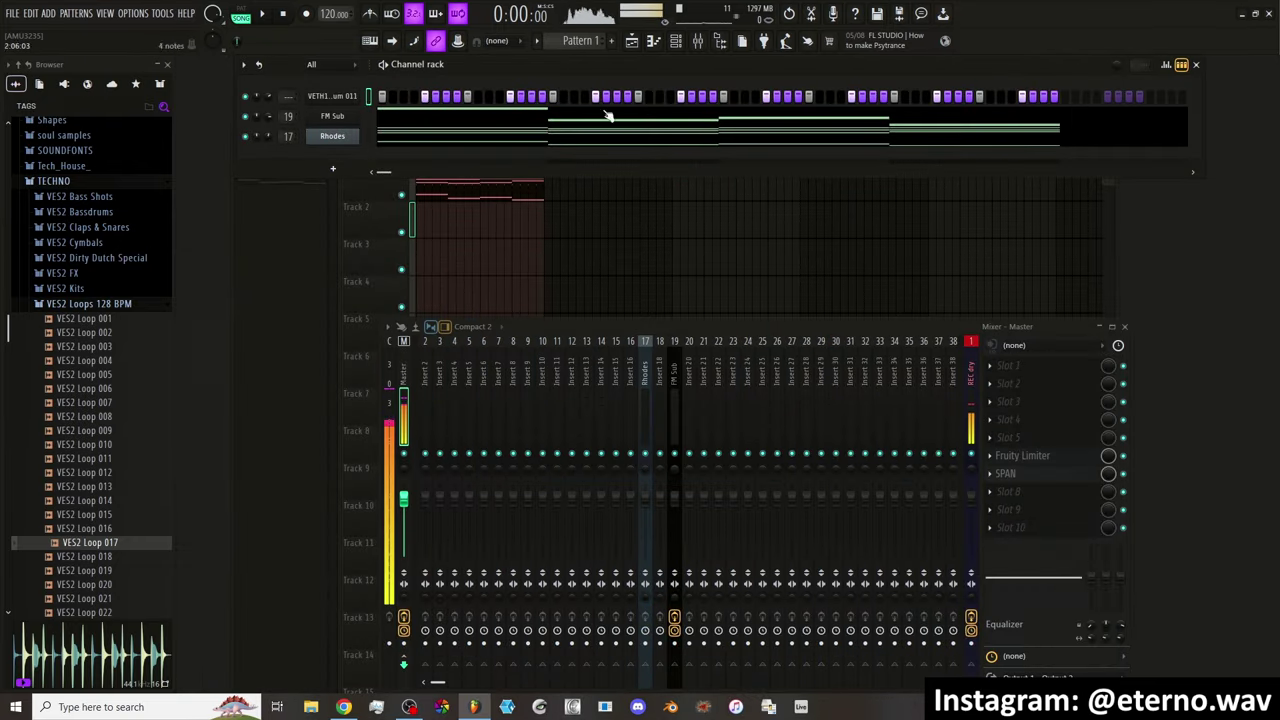
# Bring the playlist to the front and try the Make unique option on the Pattern 1 clip
pyautogui.click(500, 271)
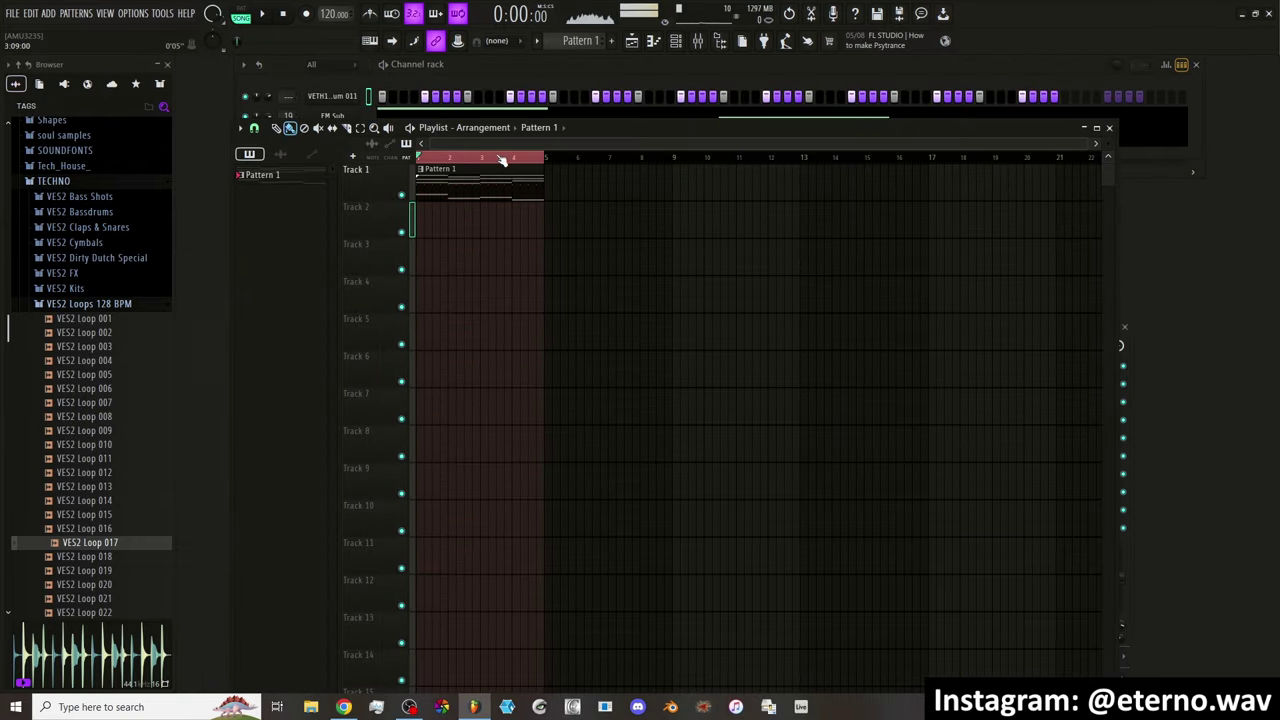
pyautogui.scroll(3, 443, 168)
pyautogui.click(420, 172)
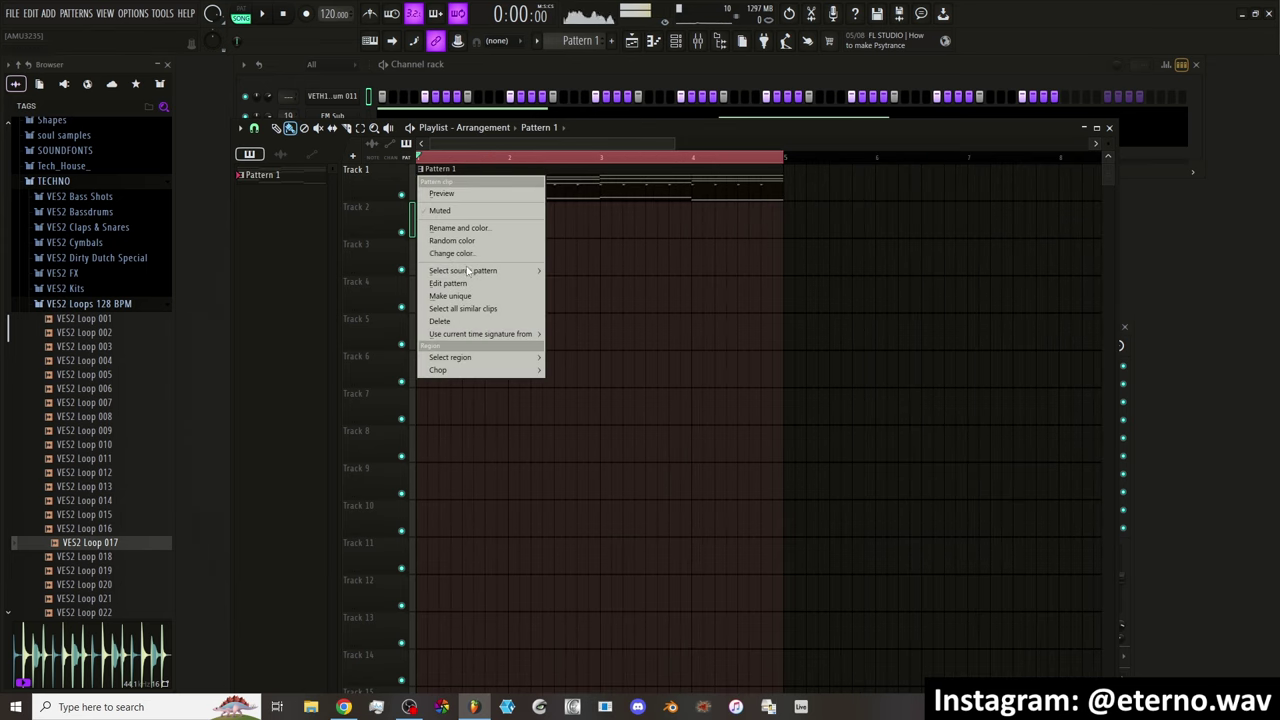
pyautogui.click(466, 298)
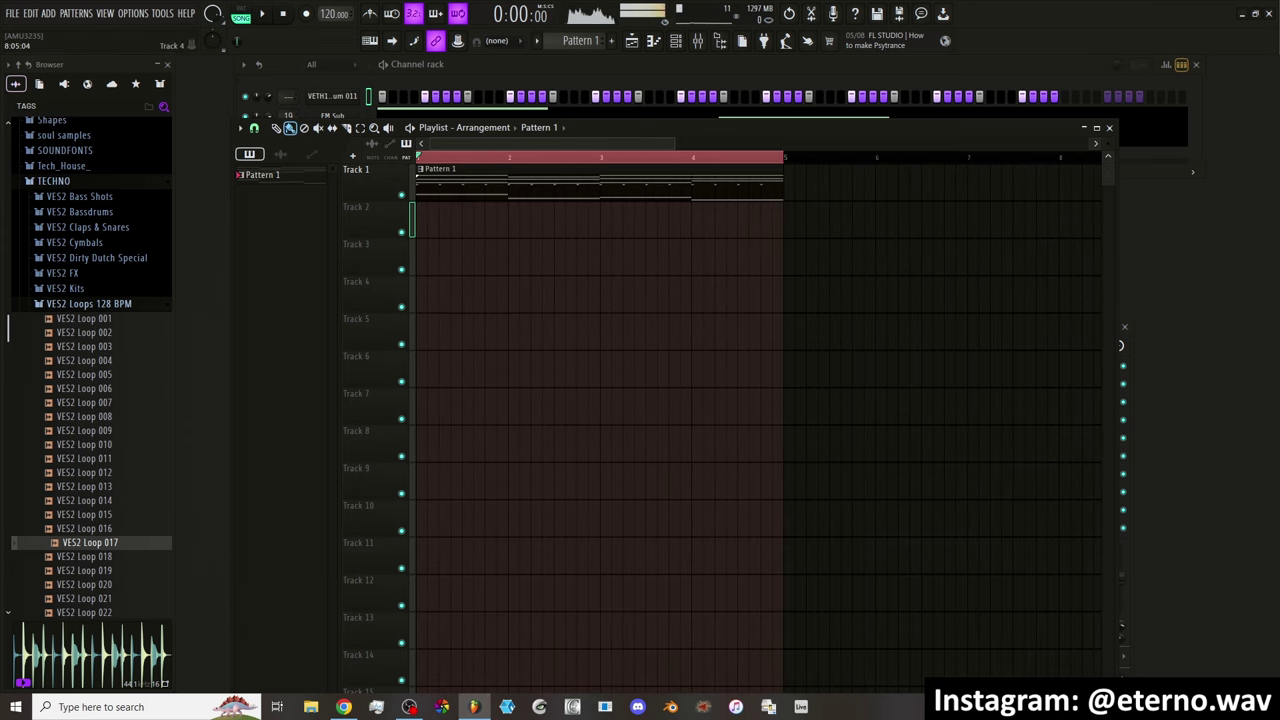
# Clone the Pattern 1 clip to bar 5 as a unique Pattern 2, and undo the placed copy
pyautogui.click(343, 707)
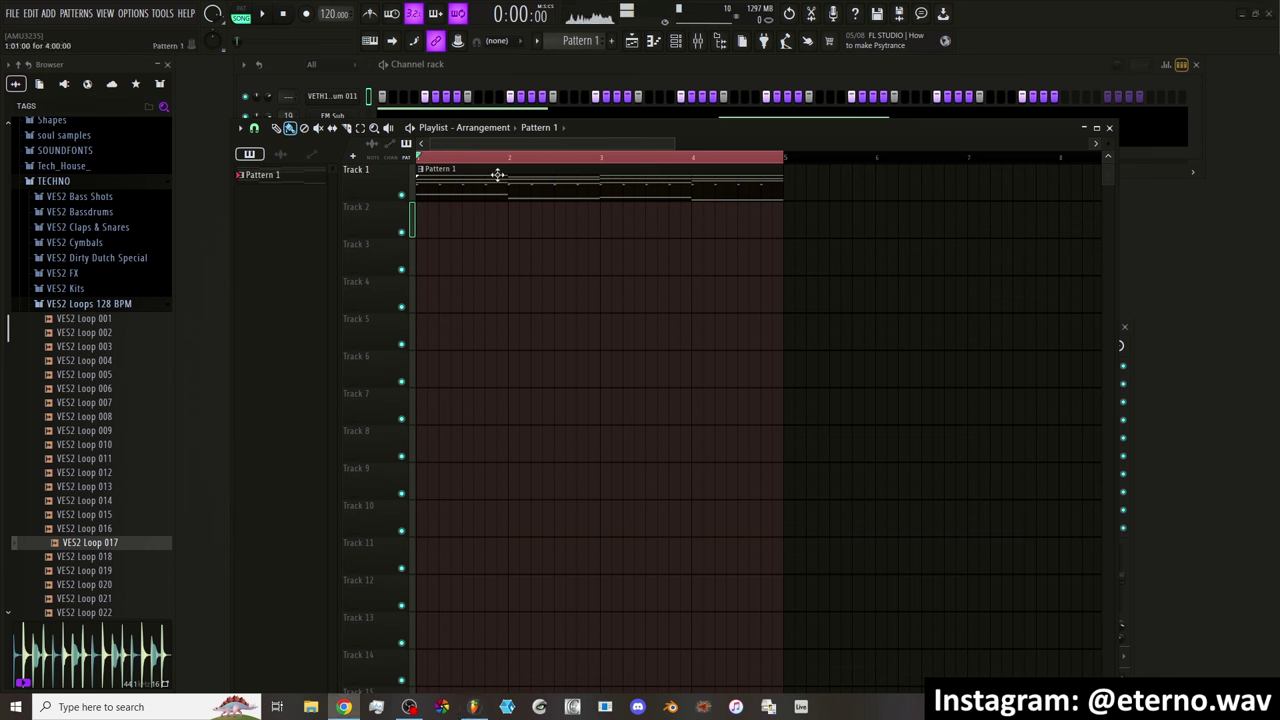
pyautogui.keyDown('shift'); pyautogui.moveTo(497, 175); pyautogui.dragTo(791, 176); pyautogui.keyUp('shift')
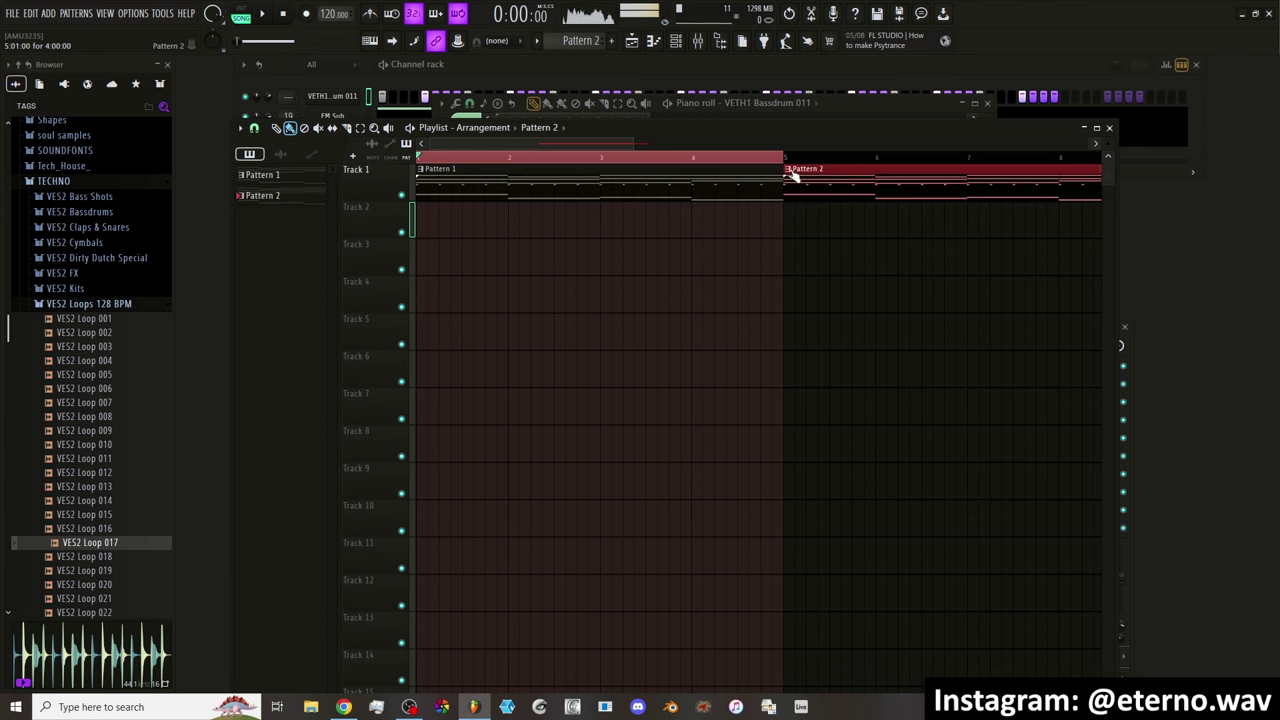
pyautogui.keyDown('ctrl'); pyautogui.scroll(-1, 748, 183); pyautogui.keyUp('ctrl')
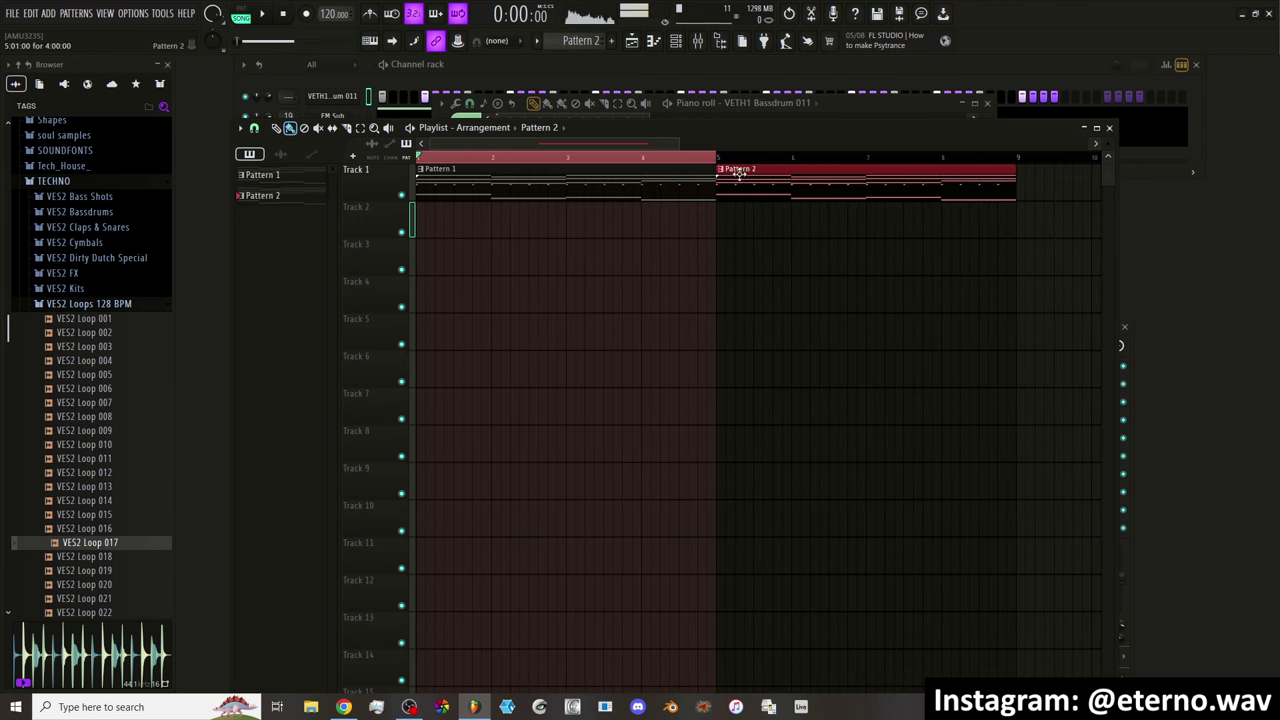
pyautogui.hotkey('ctrl', 'z')
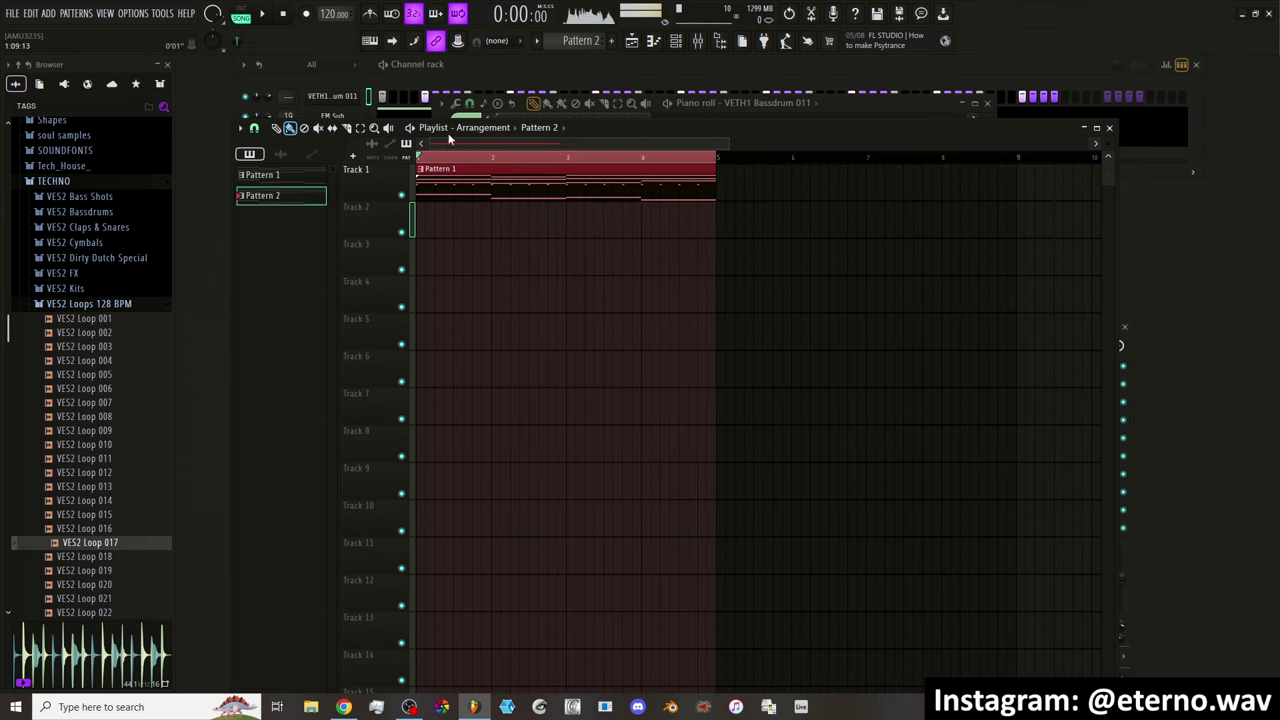
# Remove the Pattern 1 clip from the playlist's Track 1 and delete Pattern 2 from the project
pyautogui.scroll(2, 450, 142)
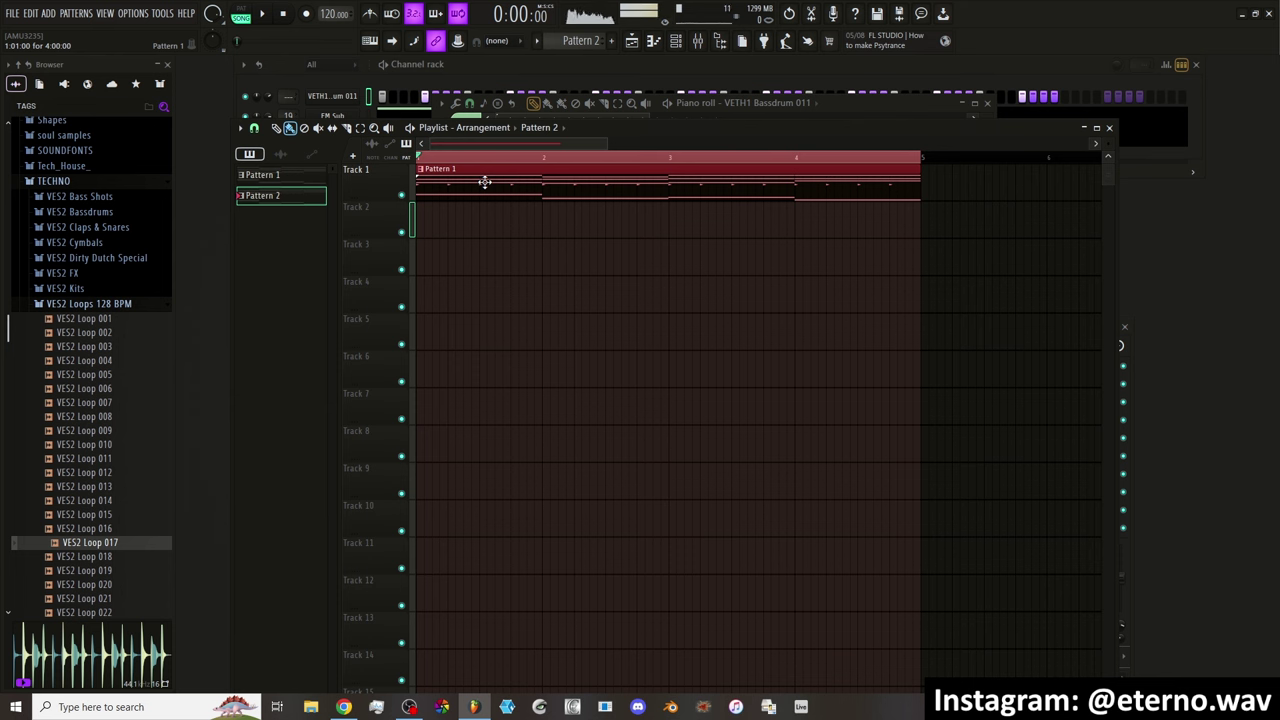
pyautogui.hotkey('ctrl', 'shift', 'c')
pyautogui.moveTo(464, 175); pyautogui.dragTo(411, 150)
pyautogui.rightClick(841, 191)
pyautogui.rightClick(291, 198)
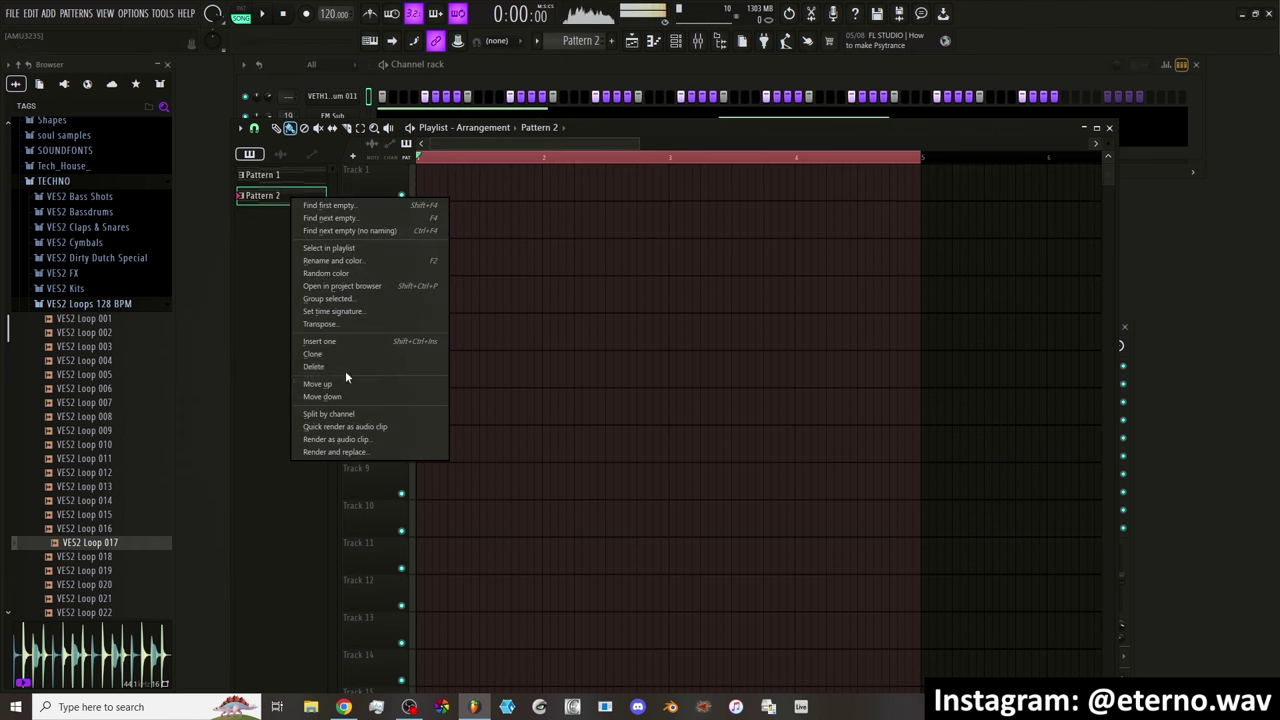
pyautogui.click(340, 367)
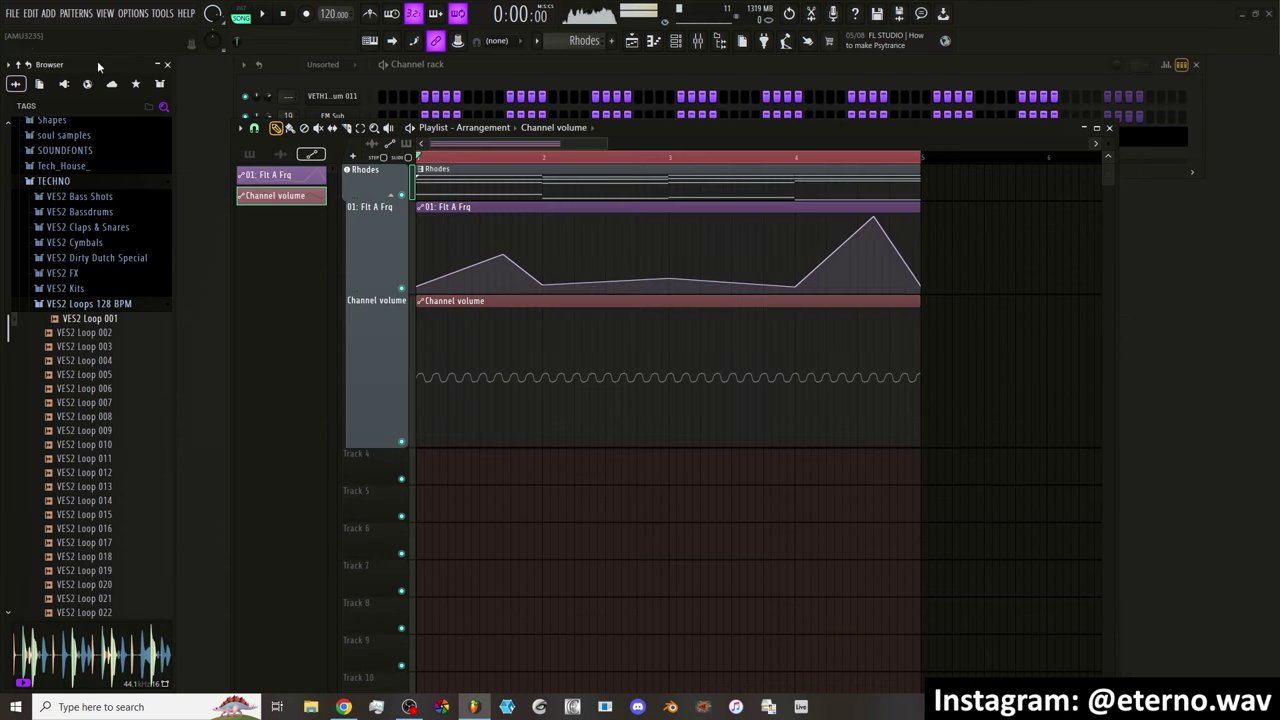
pyautogui.click(125, 13)
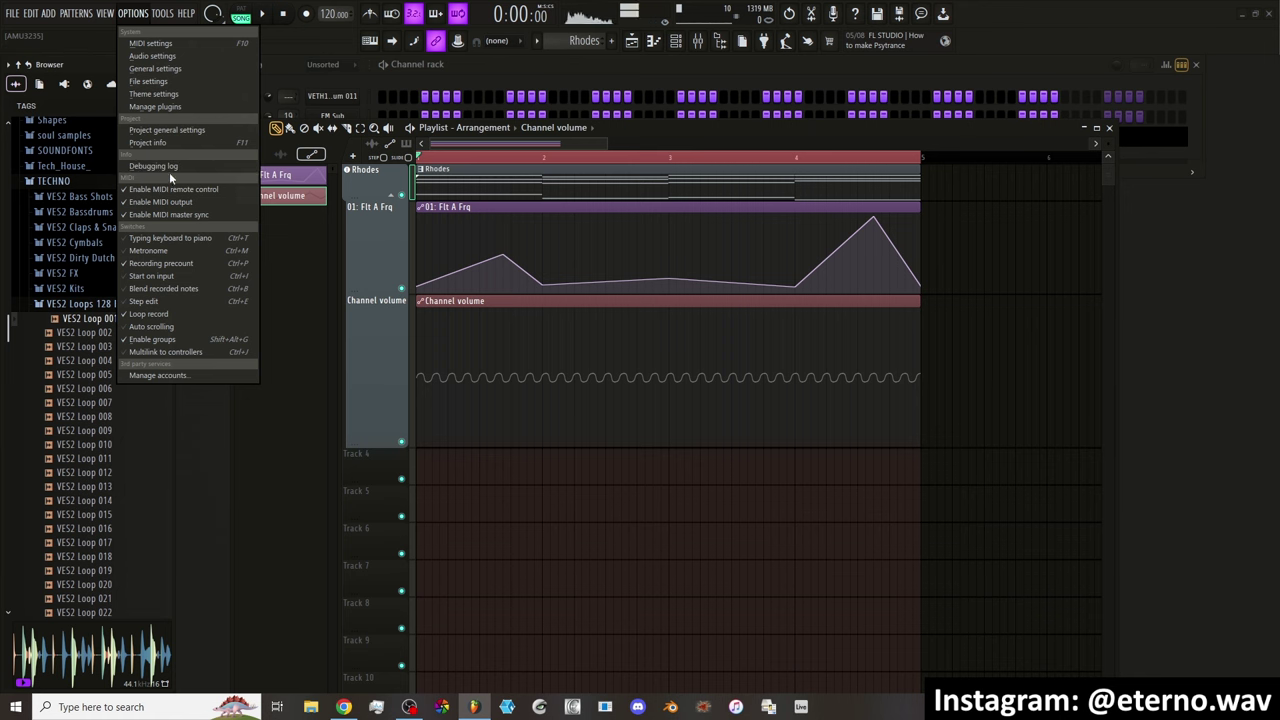
pyautogui.click(238, 135)
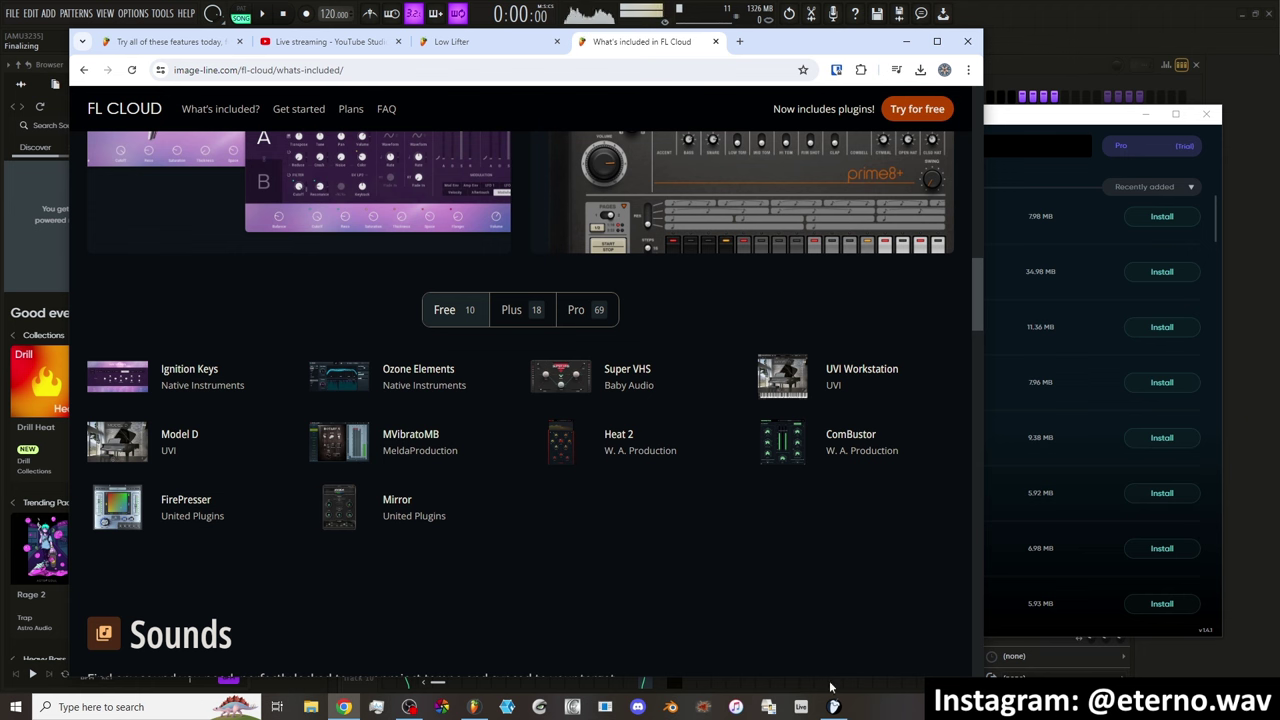
# Switch to FL Cloud Plugins, request the Ignition Keys code, and install the Super VHS effect, accepting its partner terms
pyautogui.click(834, 707)
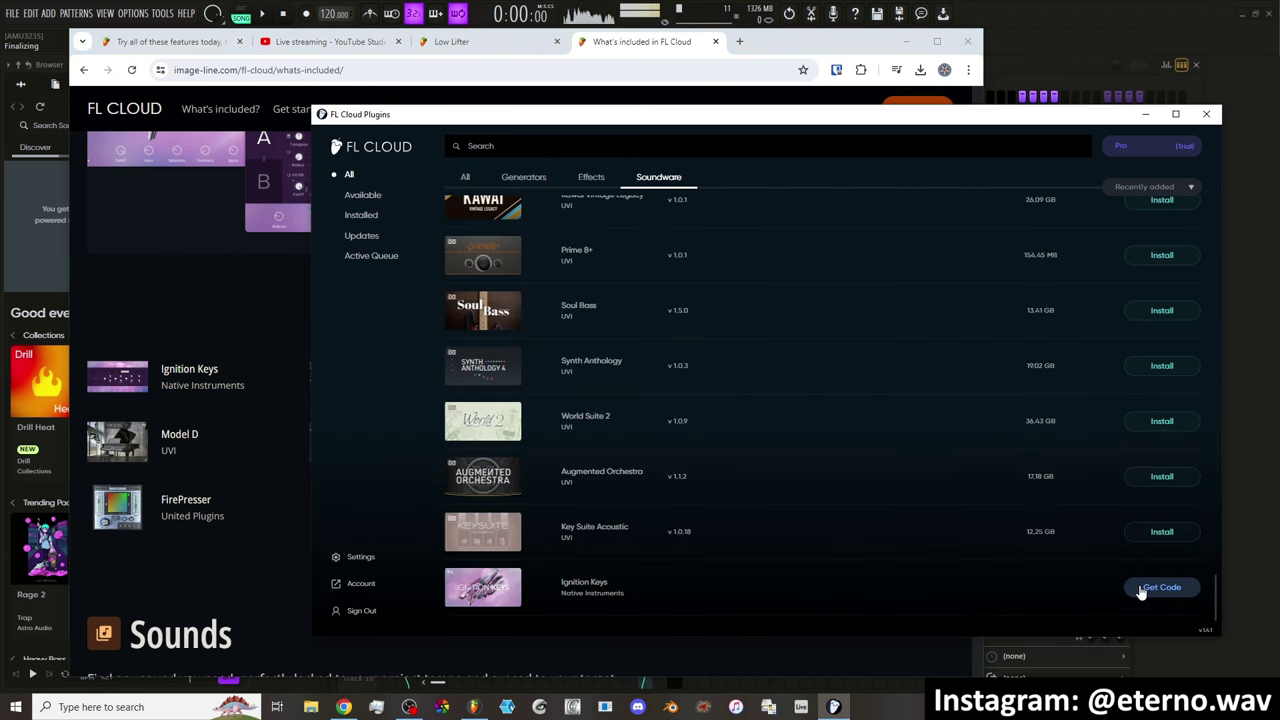
pyautogui.click(1160, 587)
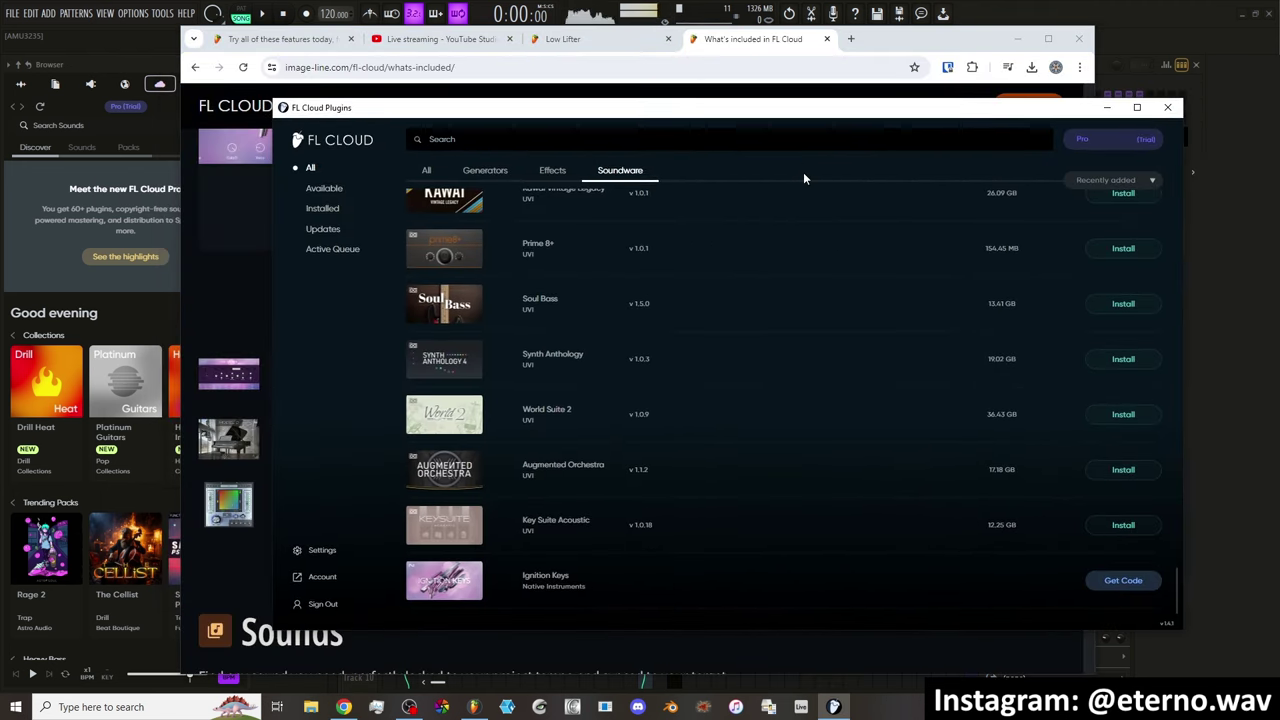
pyautogui.click(552, 170)
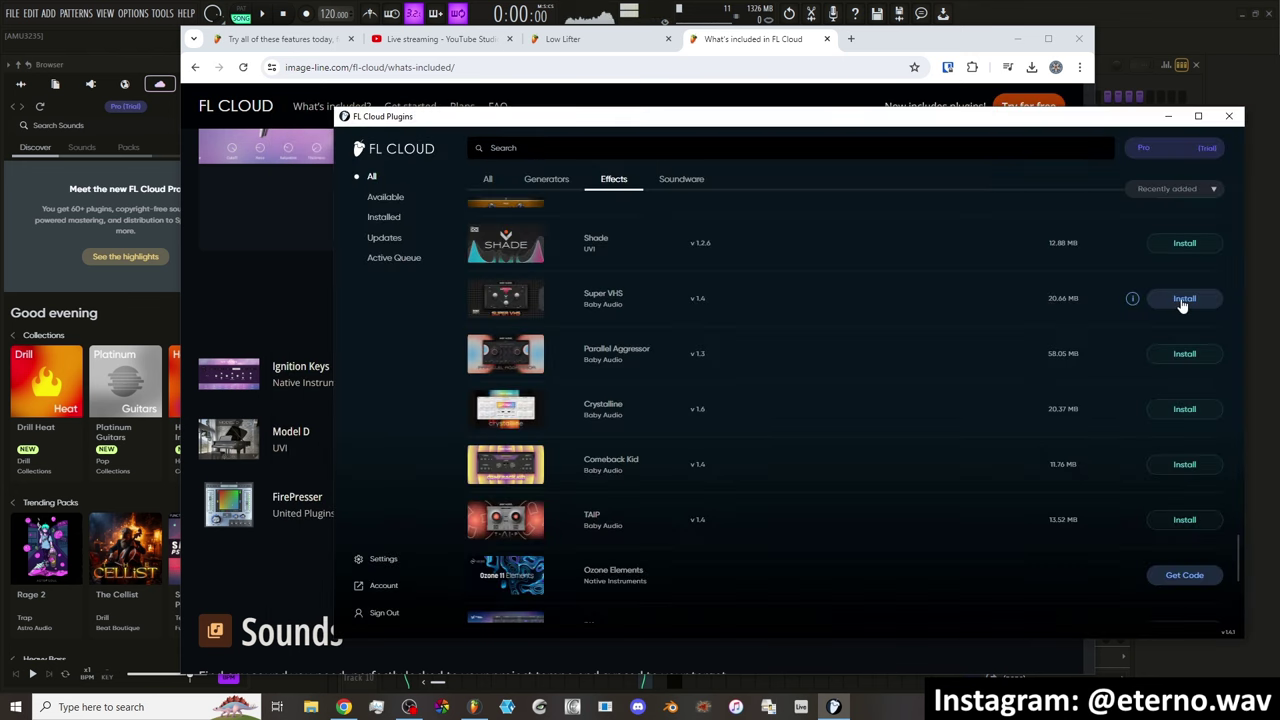
pyautogui.click(1183, 299)
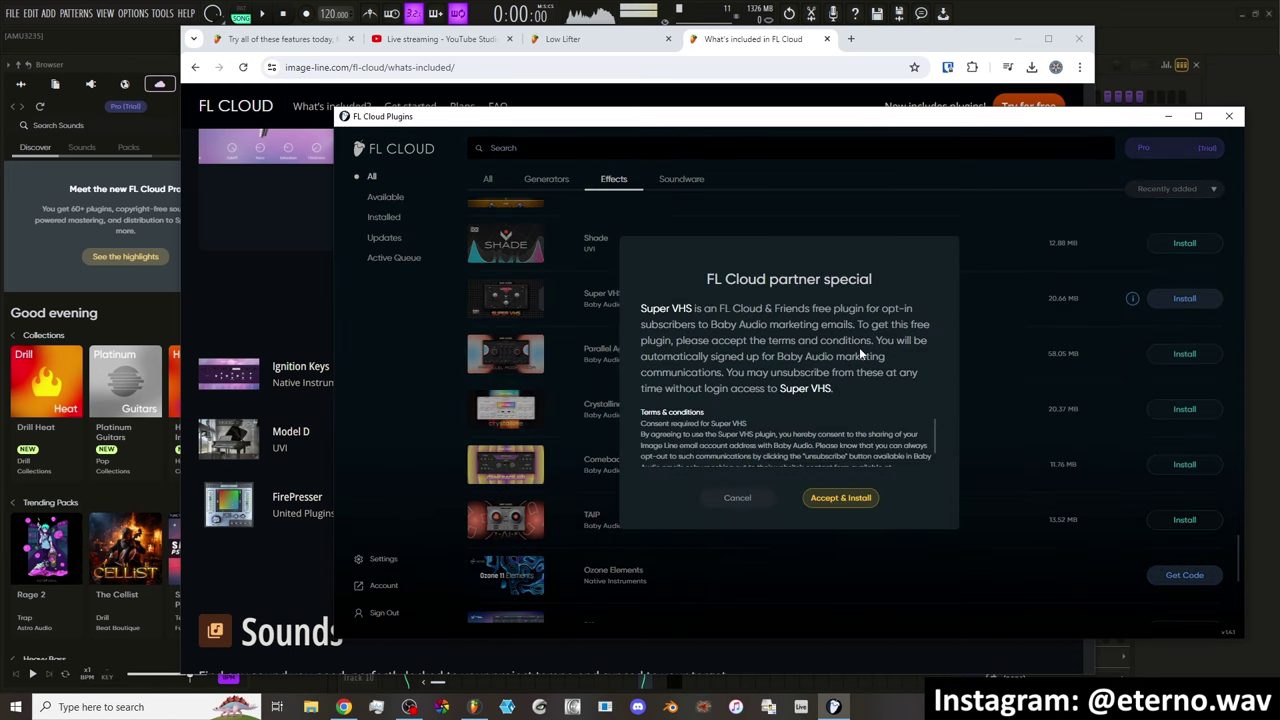
pyautogui.click(840, 497)
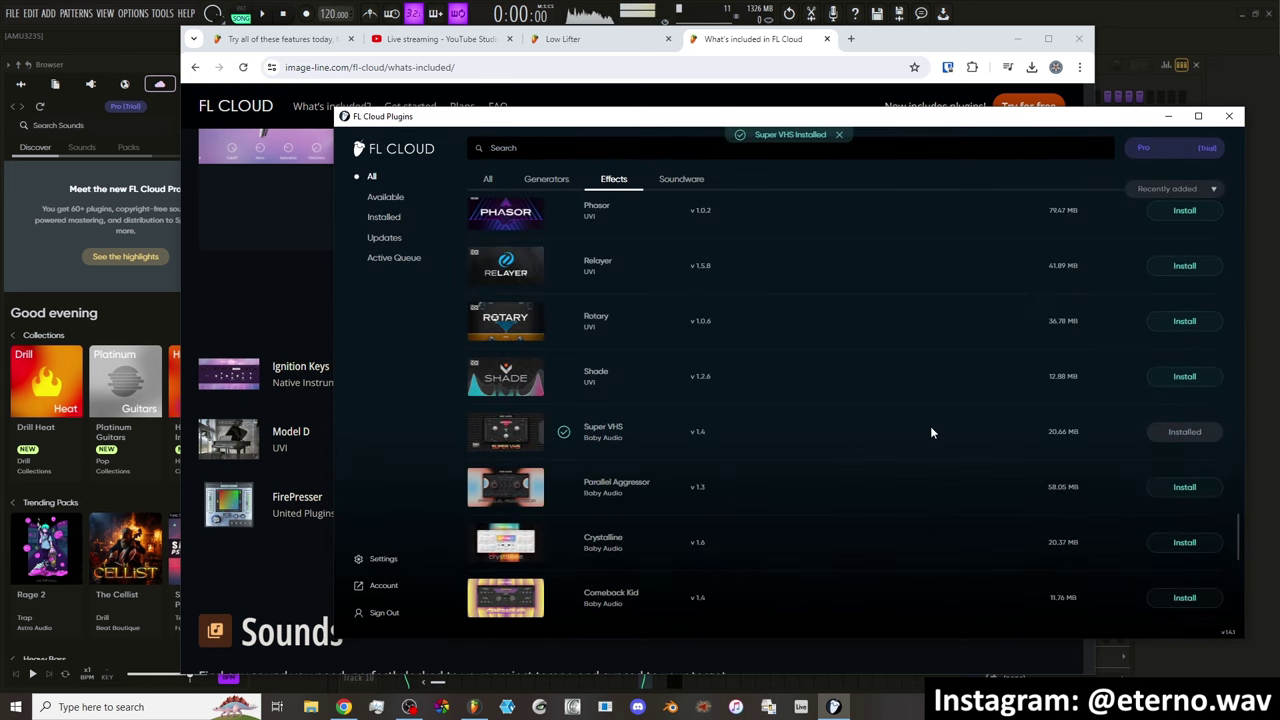
# Check the free plugin list on the FL Cloud web page and install UVI Workstation and Model D from the soundware
pyautogui.click(769, 62)
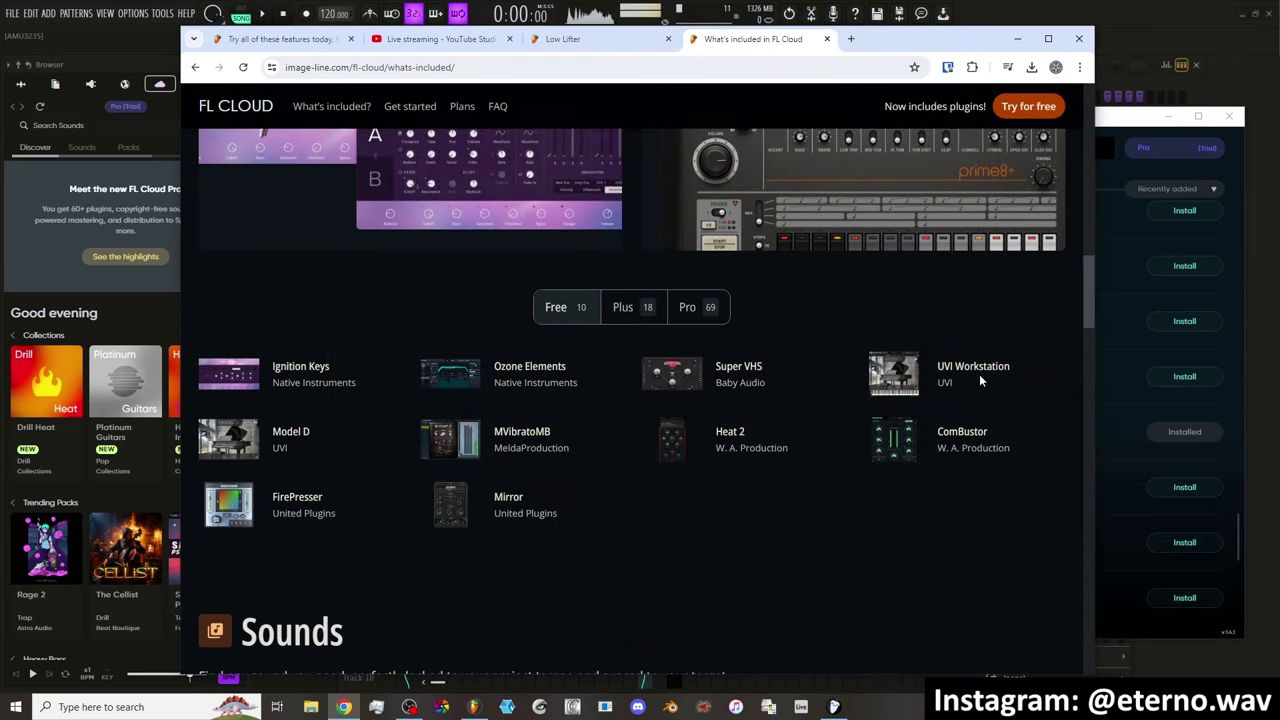
pyautogui.click(1138, 153)
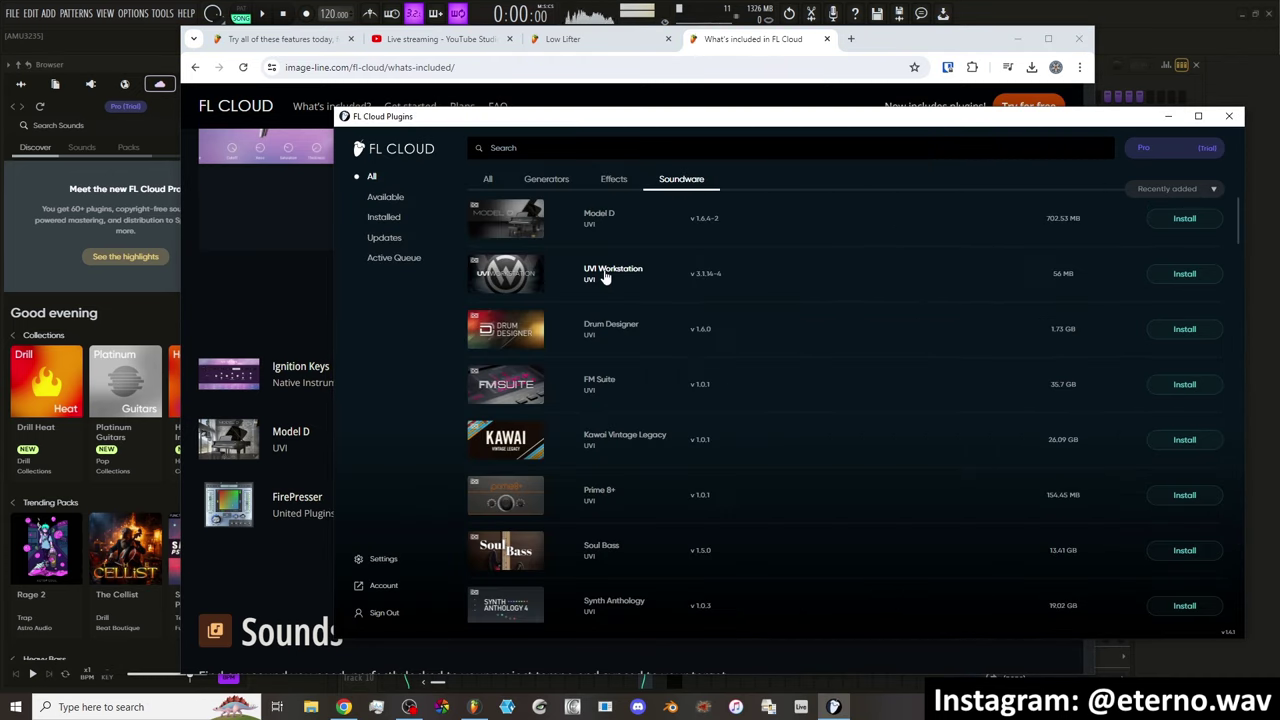
pyautogui.click(1151, 285)
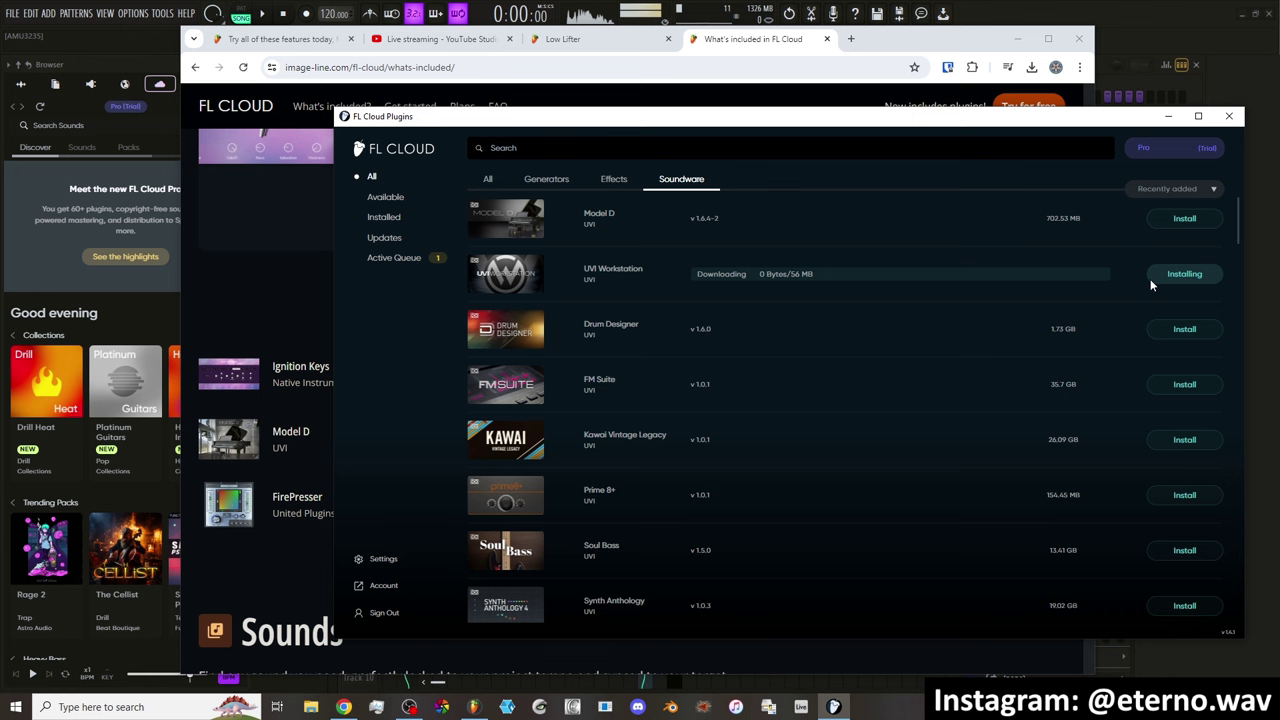
pyautogui.click(783, 44)
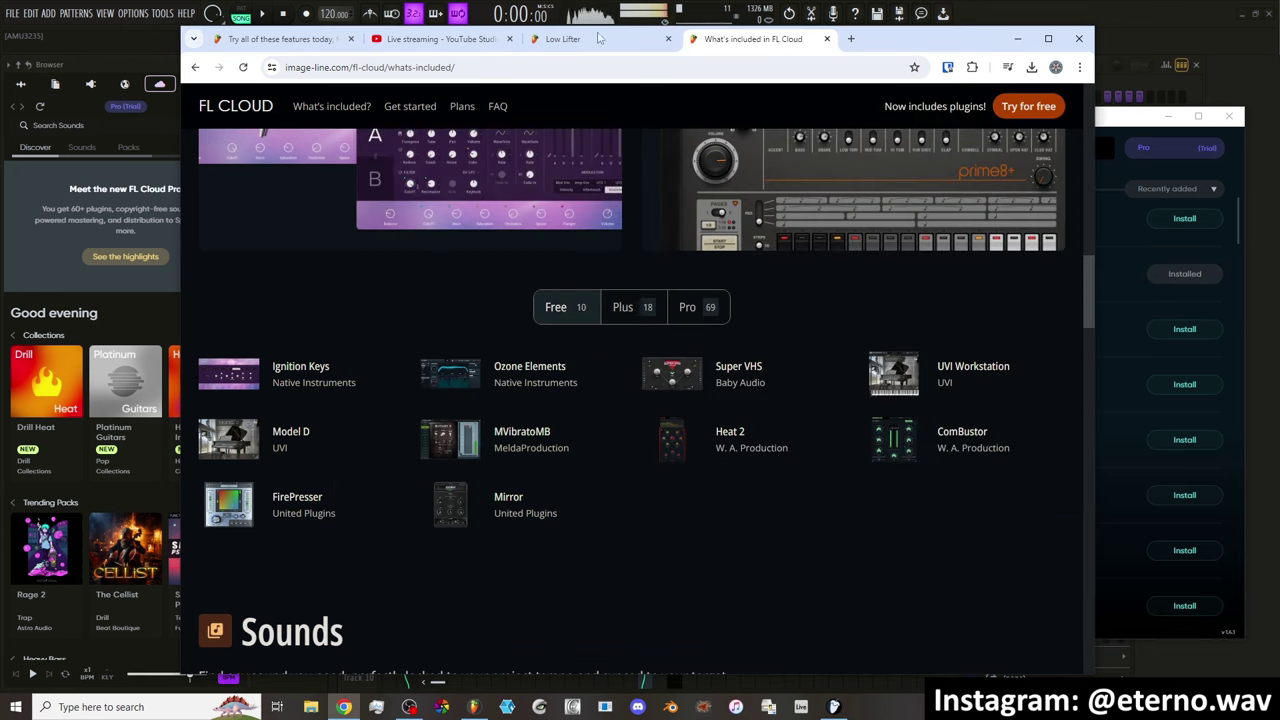
pyautogui.hotkey('alt', 'Tab')
pyautogui.click(1173, 228)
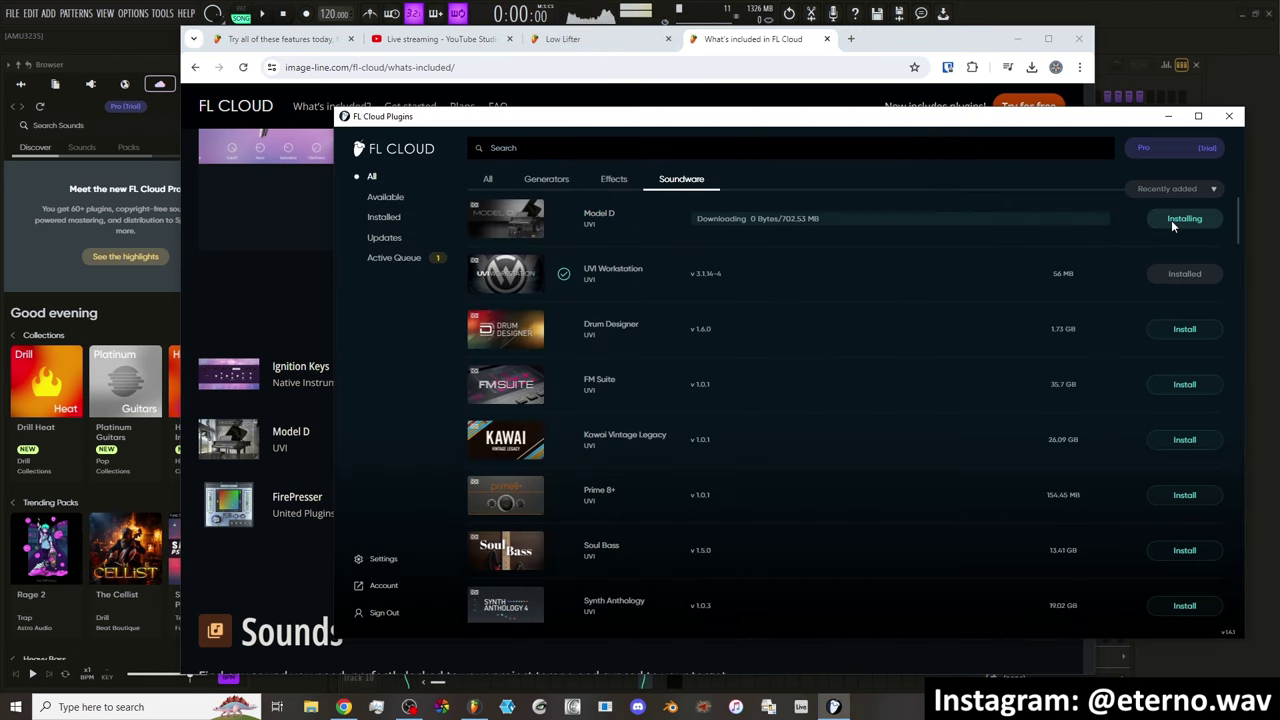
# Following the web page's free plugin list, install the MVibratoMB and Heat 2 effects in FL Cloud Plugins
pyautogui.hotkey('alt', 'Tab')
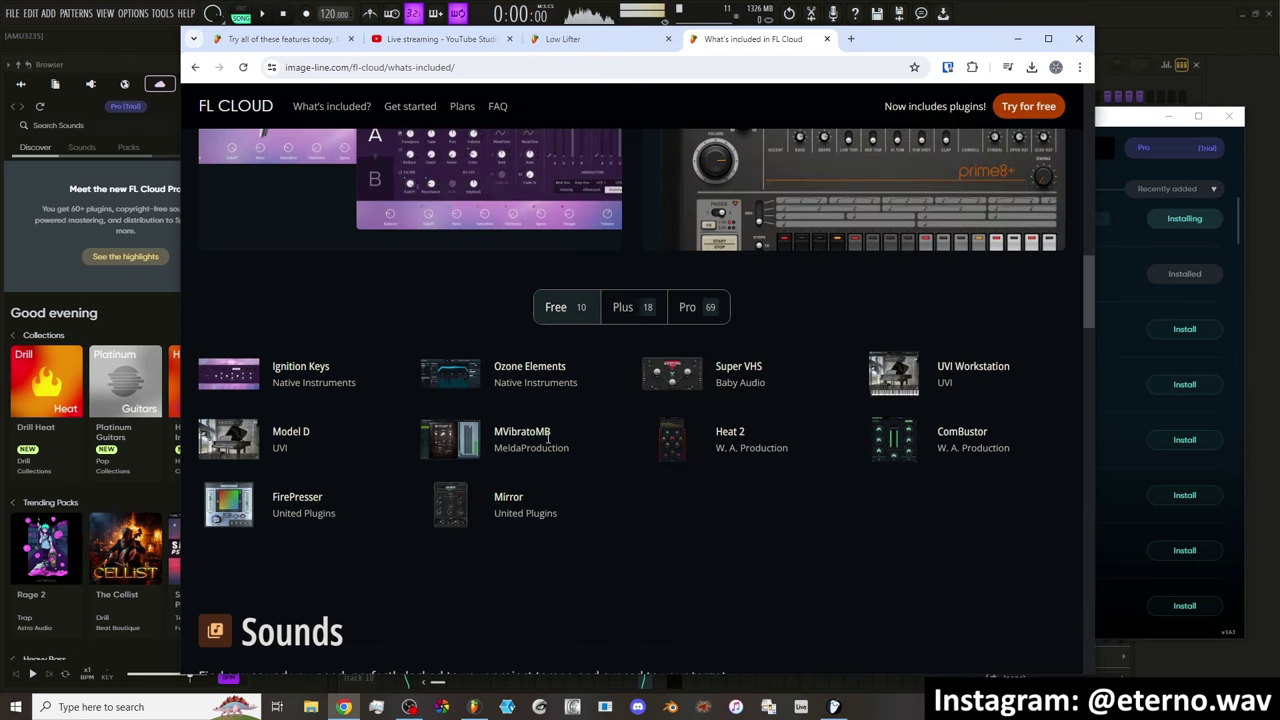
pyautogui.hotkey('alt', 'Tab')
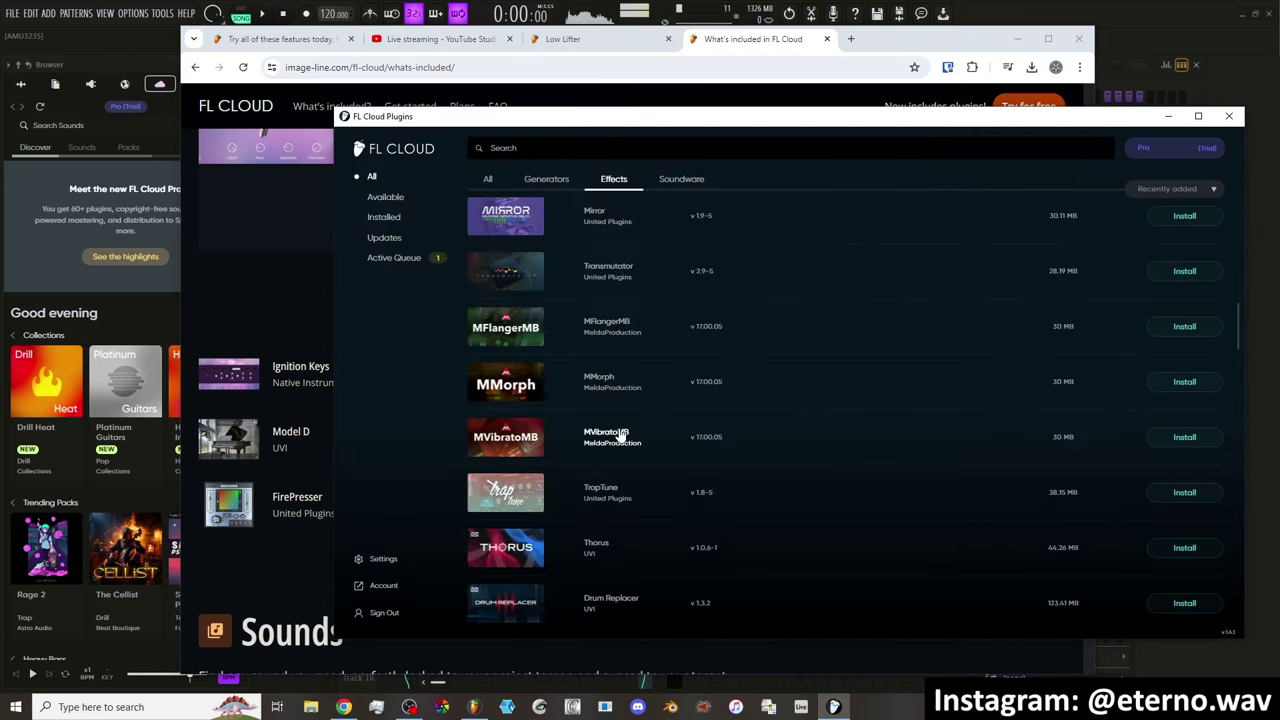
pyautogui.click(1196, 437)
pyautogui.hotkey('alt', 'Tab')
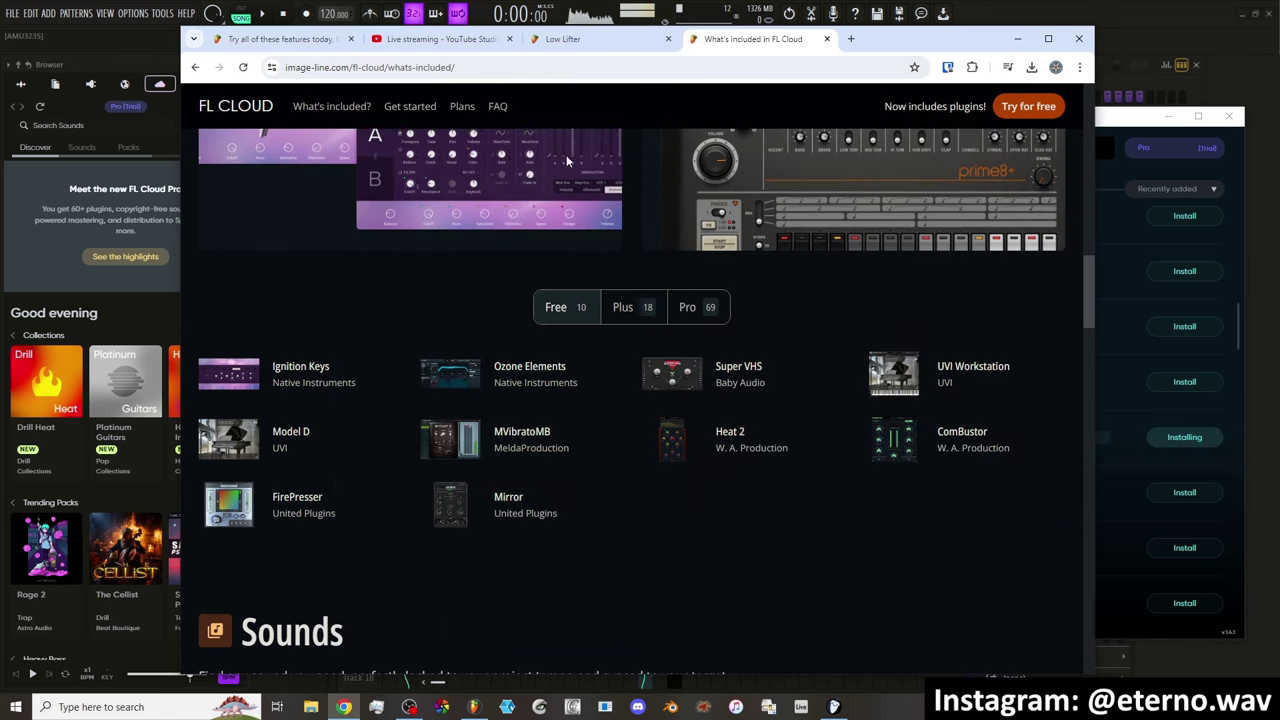
pyautogui.hotkey('alt', 'Tab')
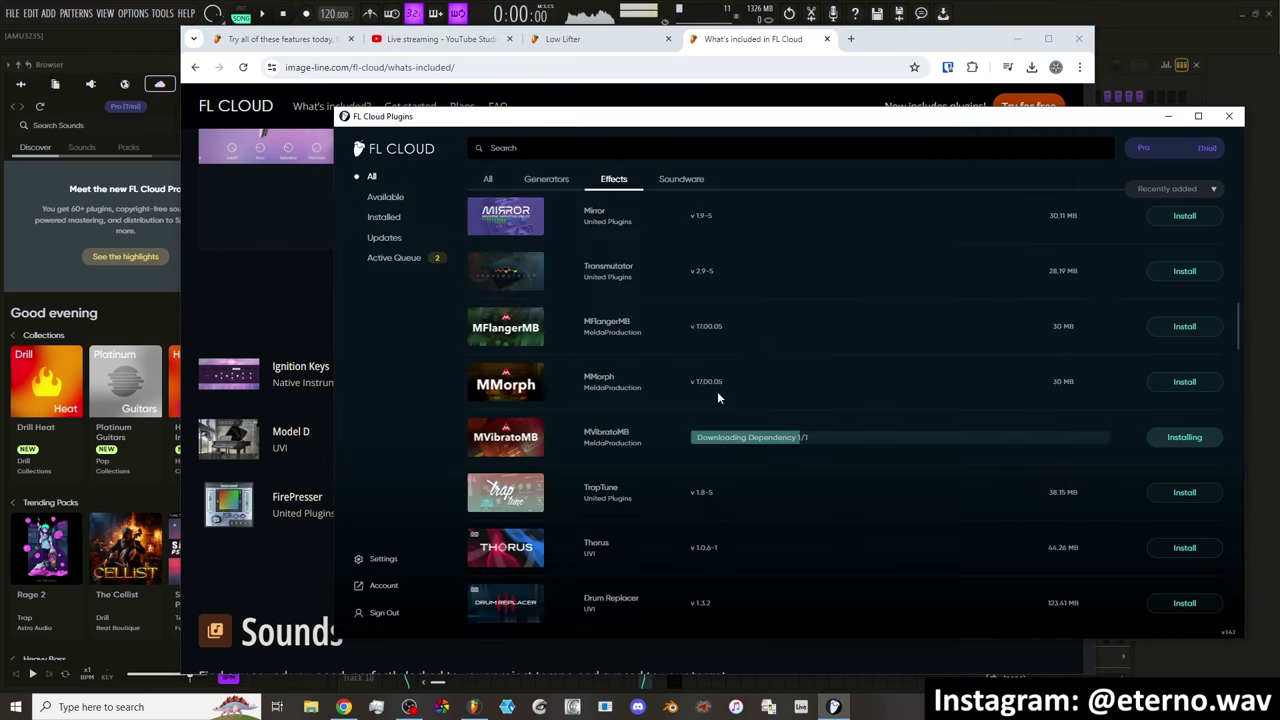
pyautogui.scroll(3, 673, 420)
pyautogui.scroll(-10, 673, 420)
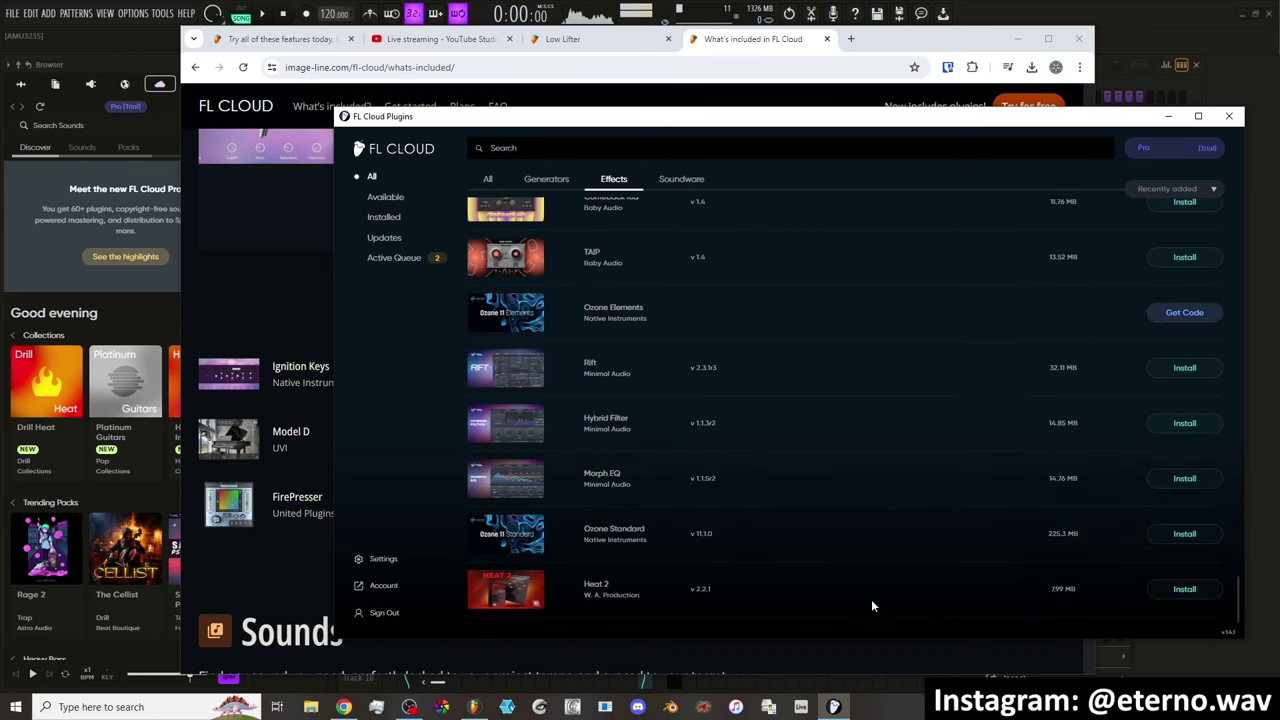
pyautogui.click(1172, 592)
# Check the web list for the next free effects and install Combustor and FirePresser in FL Cloud Plugins
pyautogui.hotkey('alt', 'Tab')
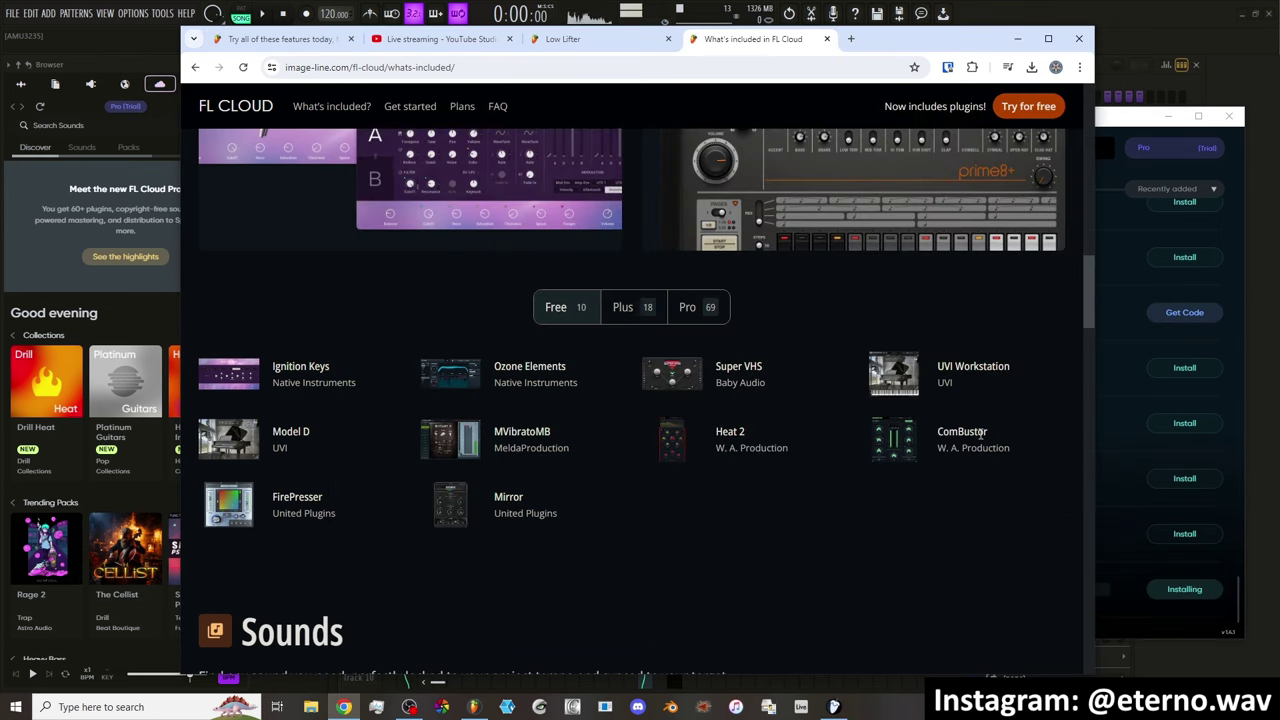
pyautogui.click(1173, 222)
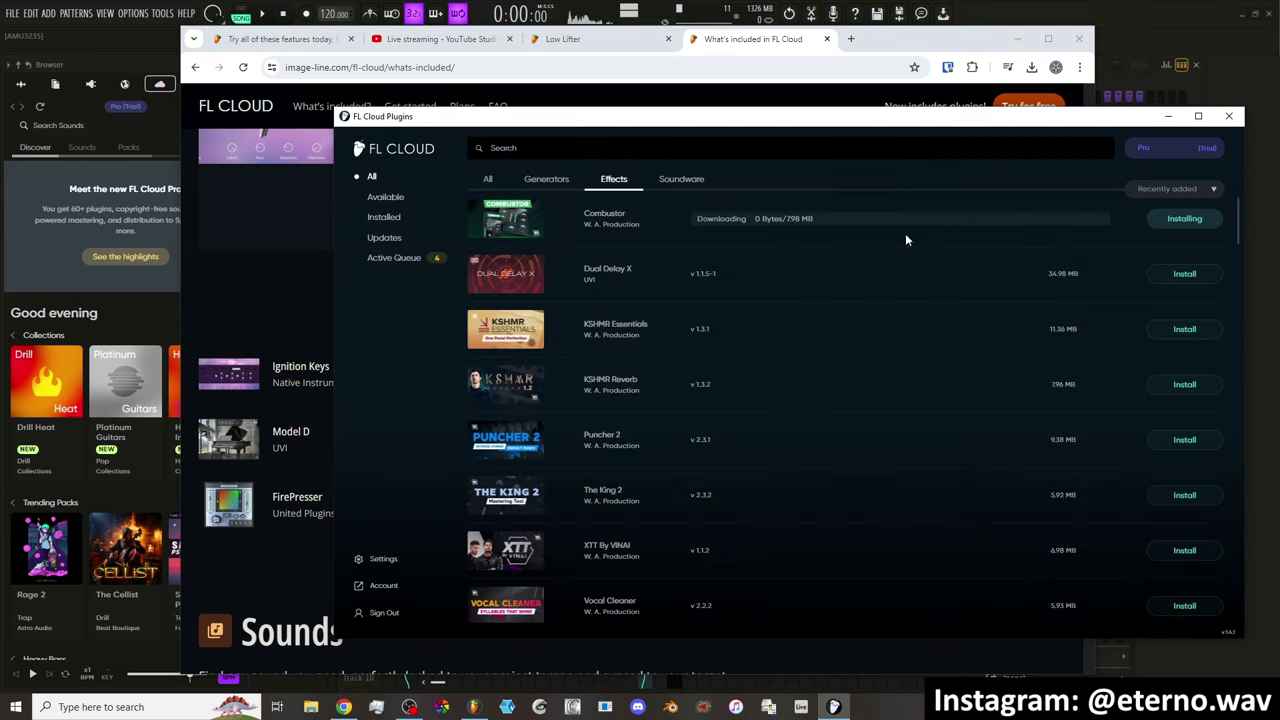
pyautogui.hotkey('alt', 'Tab')
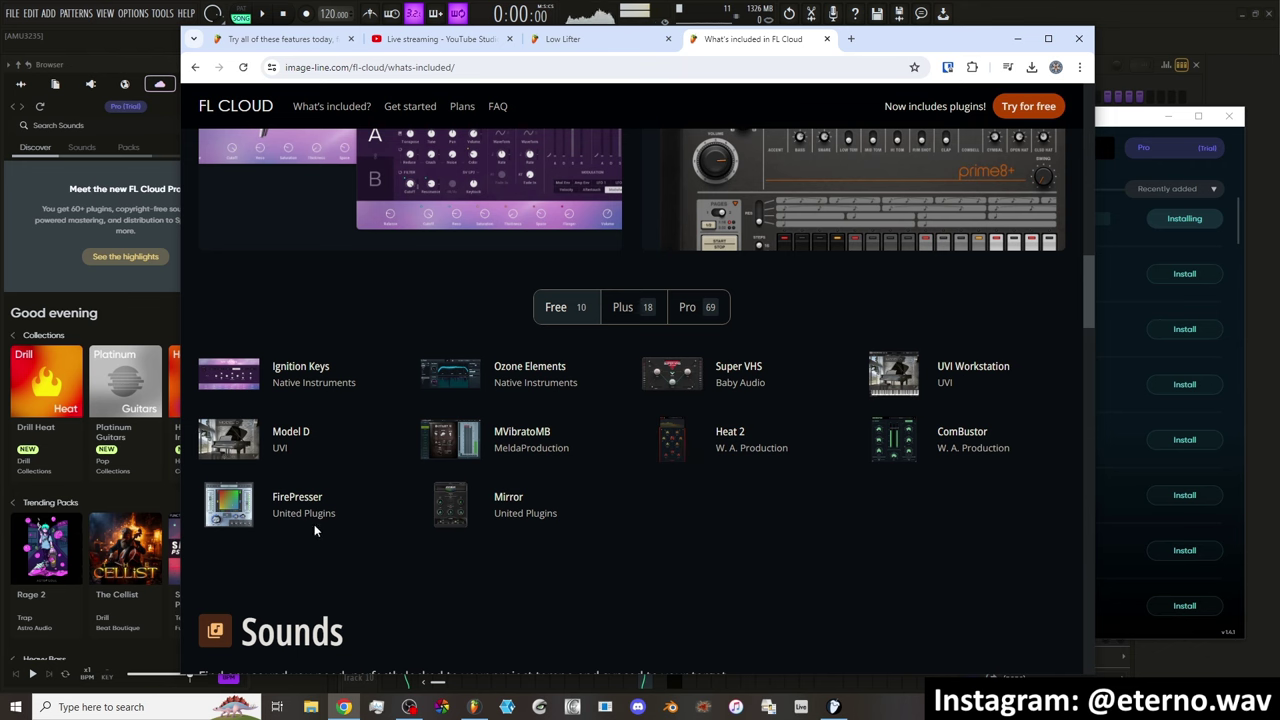
pyautogui.hotkey('alt', 'Tab')
pyautogui.click(1195, 240)
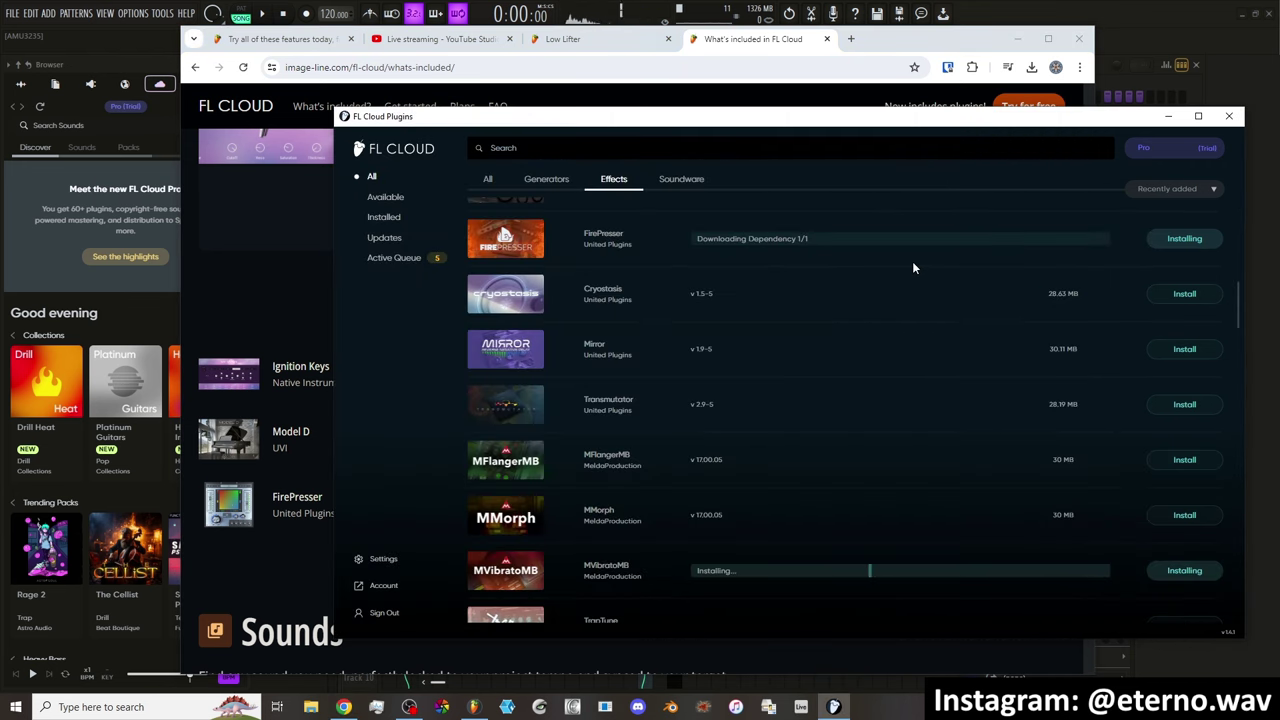
# Compare against the web list once more and install the remaining free effect, Mirror by United Plugins
pyautogui.hotkey('alt', 'Tab')
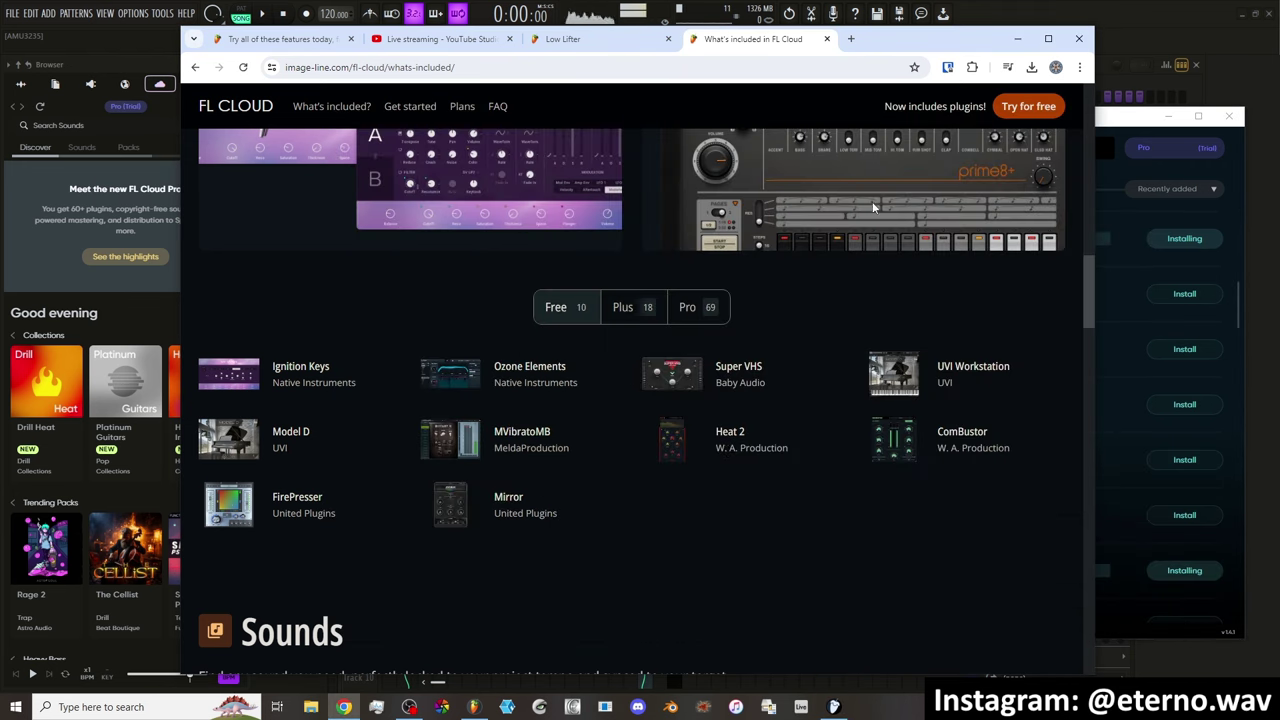
pyautogui.hotkey('alt', 'Tab')
pyautogui.scroll(1, 747, 421)
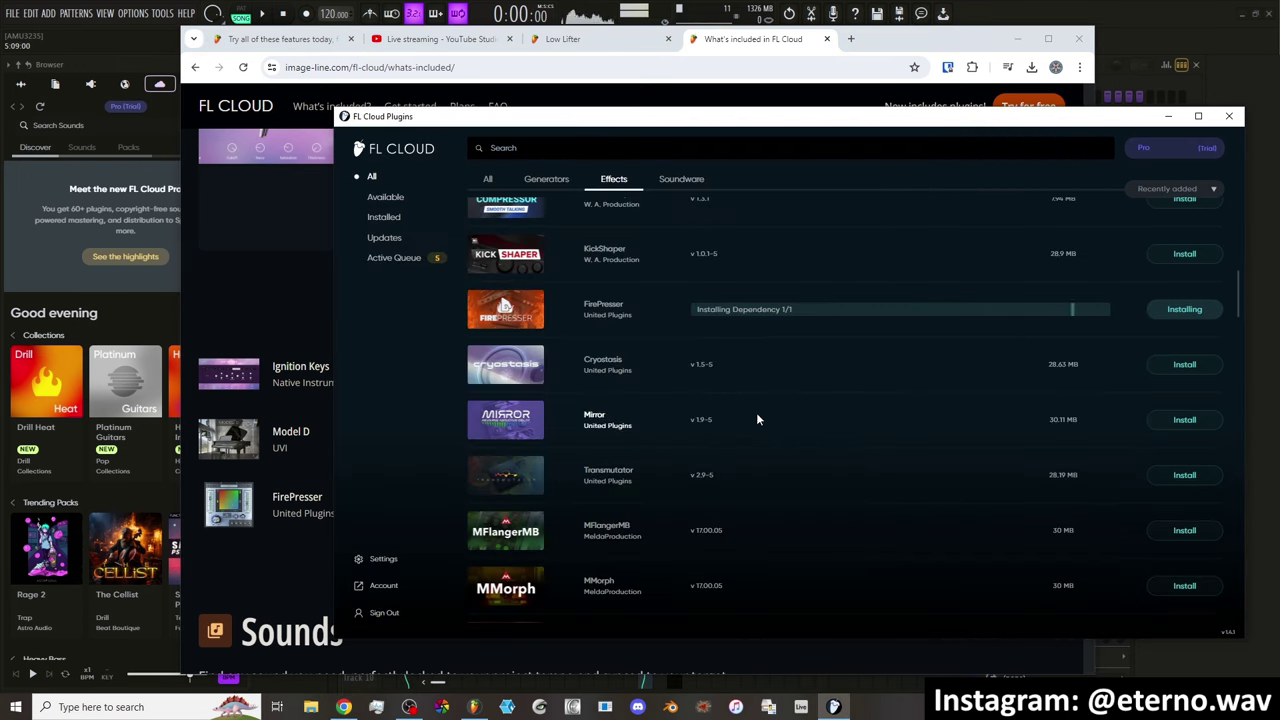
pyautogui.click(1182, 422)
pyautogui.scroll(-1, 771, 410)
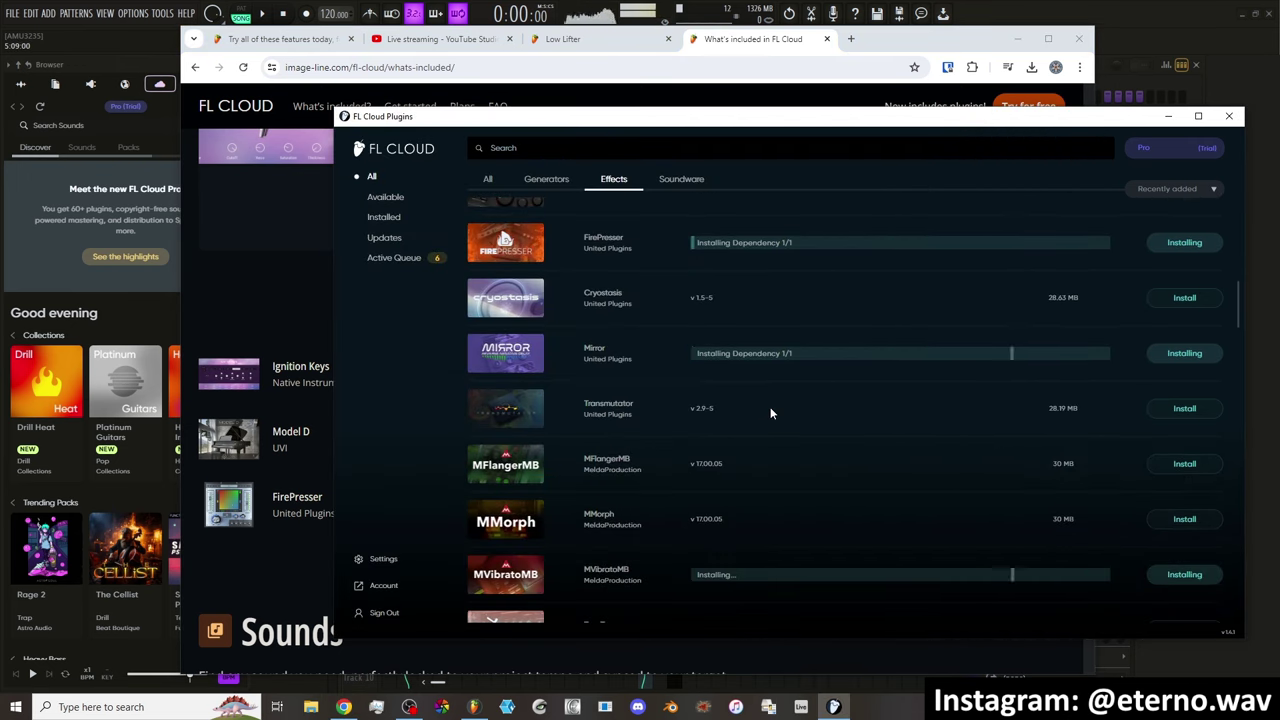
# Move the web browser out of the way, return to FL Studio, and insert FL Cloud's Model D as a new channel above Rhodes
pyautogui.moveTo(880, 38); pyautogui.dragTo(1279, 70)
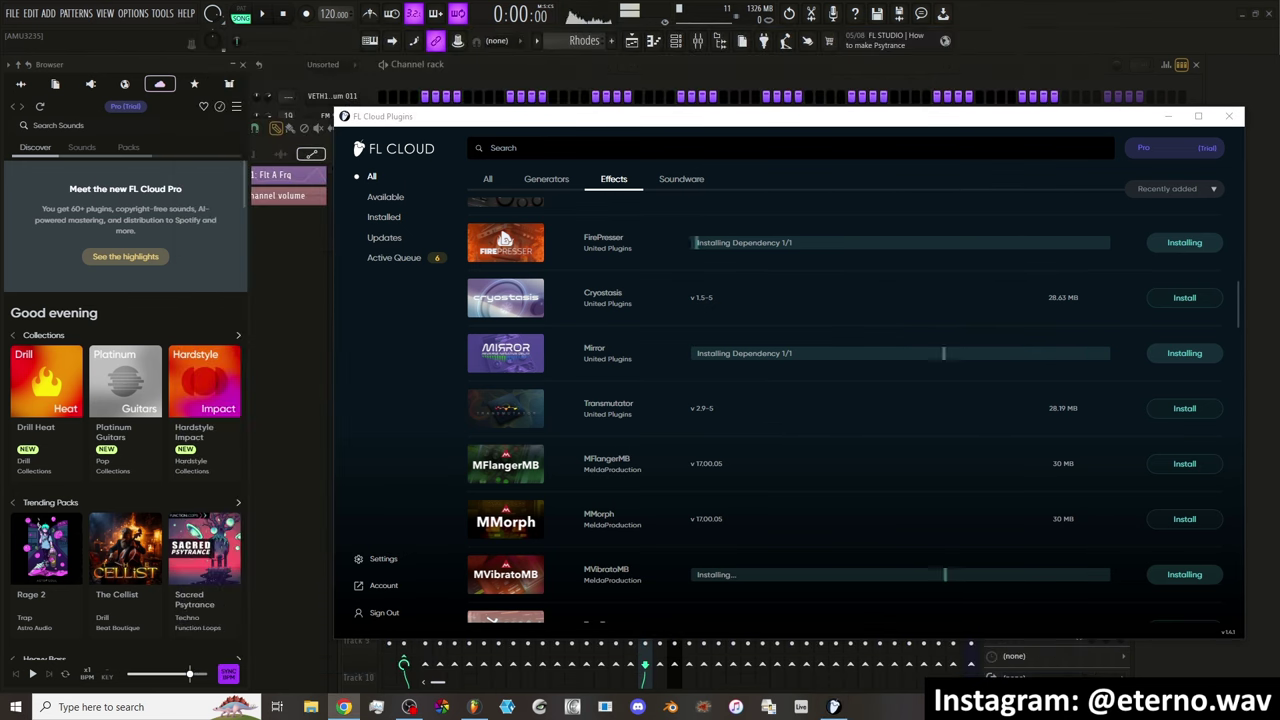
pyautogui.click(1262, 215)
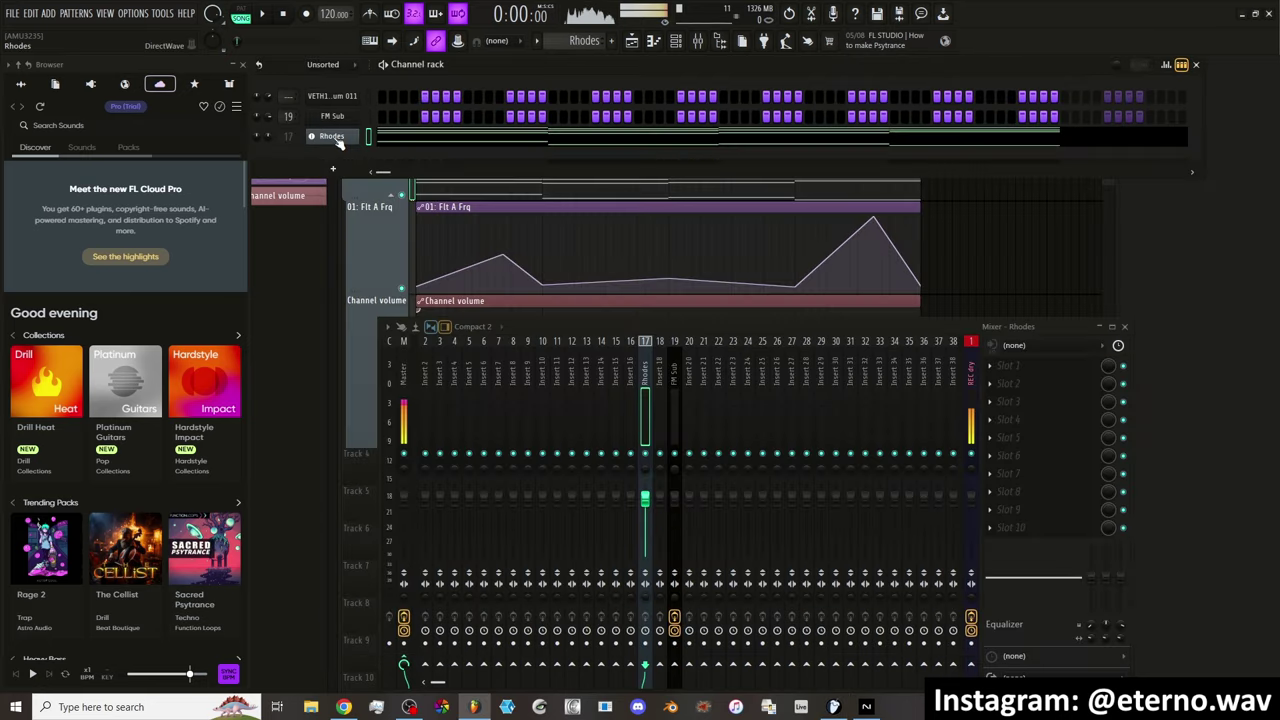
pyautogui.rightClick(334, 139)
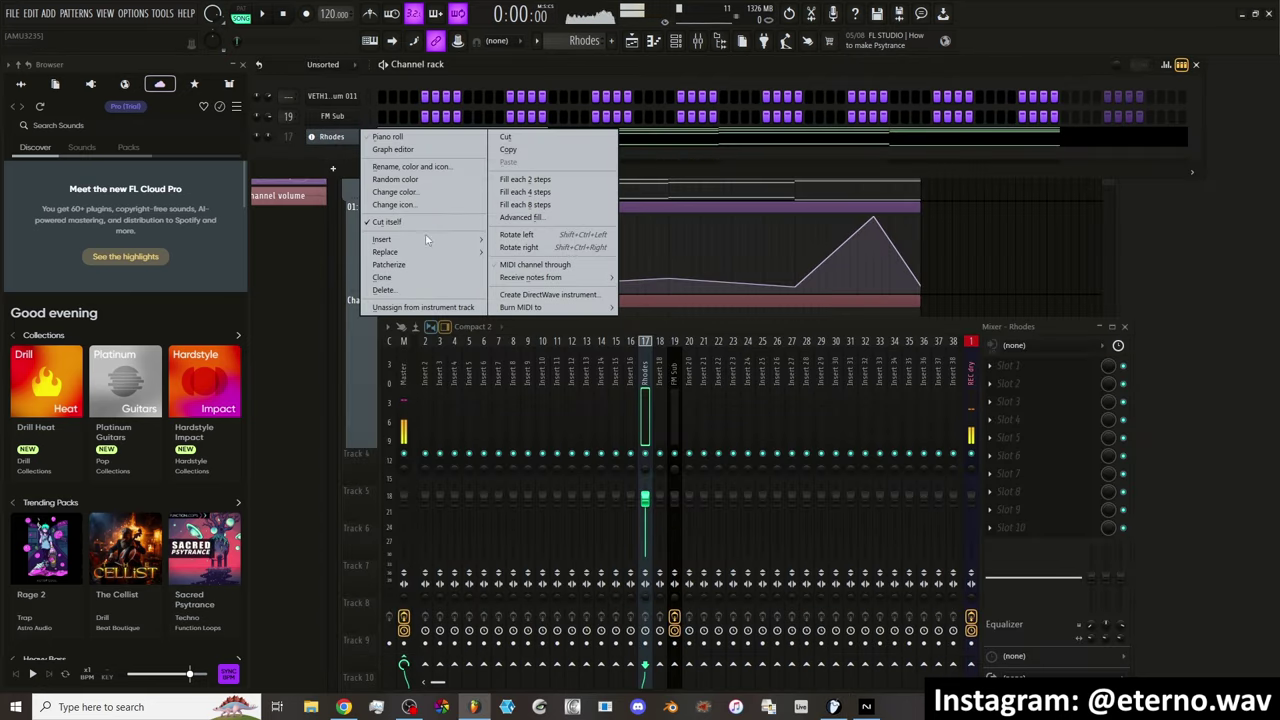
pyautogui.moveTo(450, 240)
pyautogui.moveTo(540, 294)
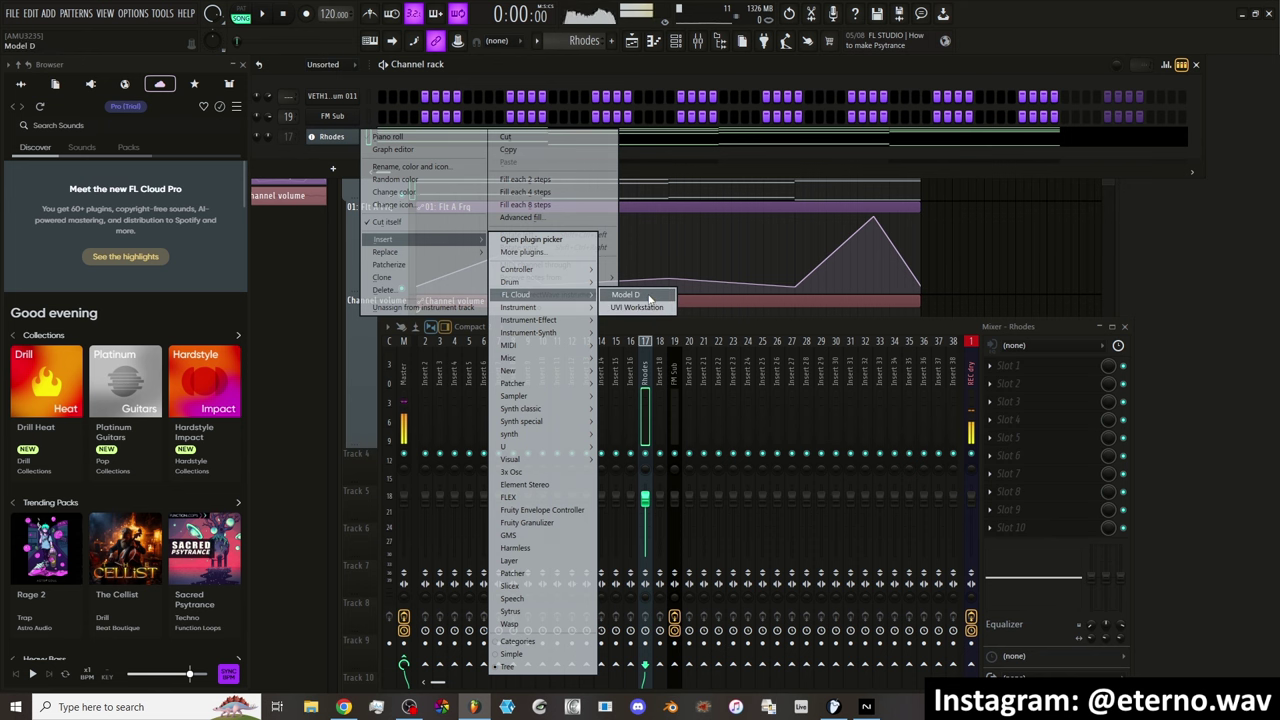
pyautogui.click(649, 298)
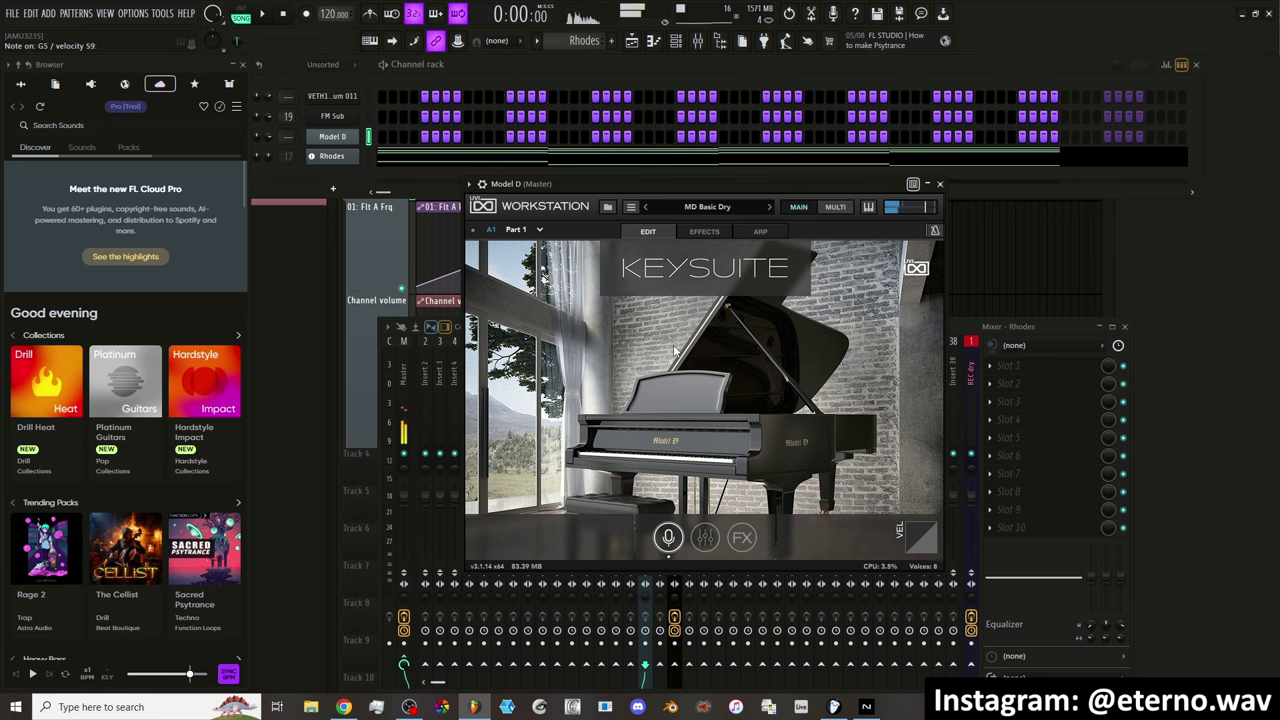
# Step forward through the Model D piano presets, trying MD Basic Hall and MD Mellow Dark, to MD Phasor Tint
pyautogui.click(768, 207)
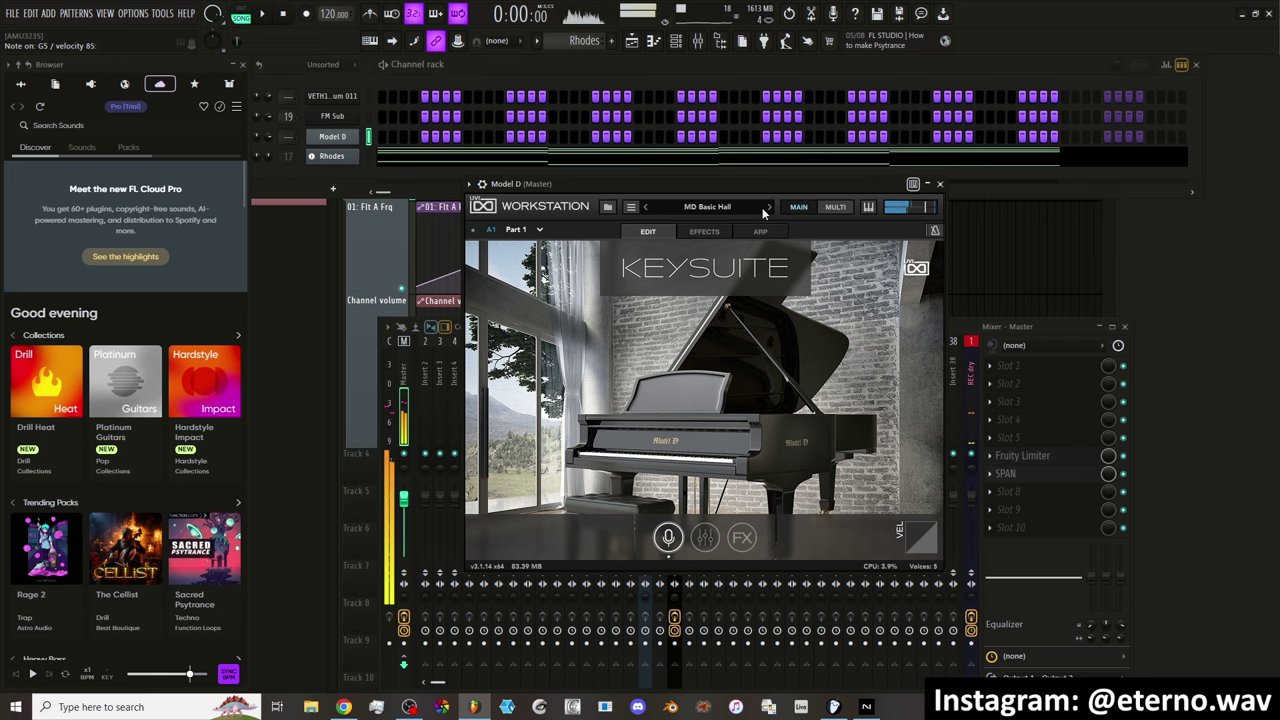
pyautogui.click(767, 207)
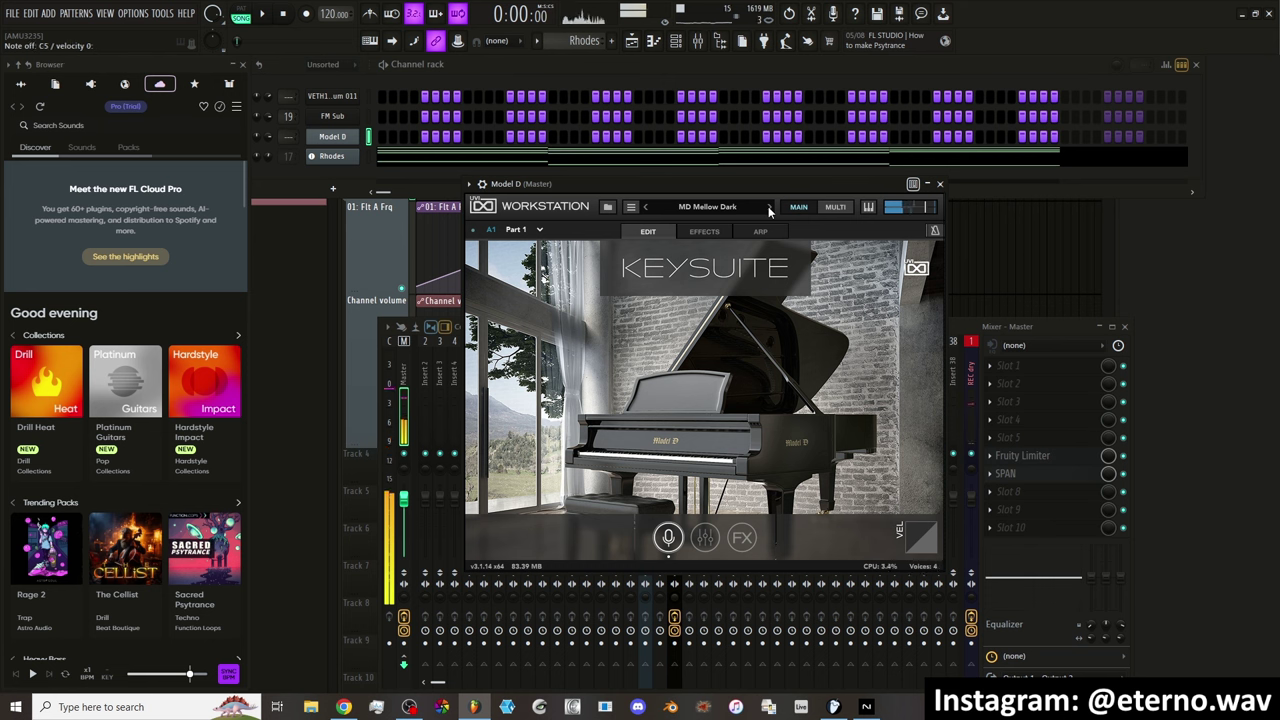
pyautogui.click(768, 206)
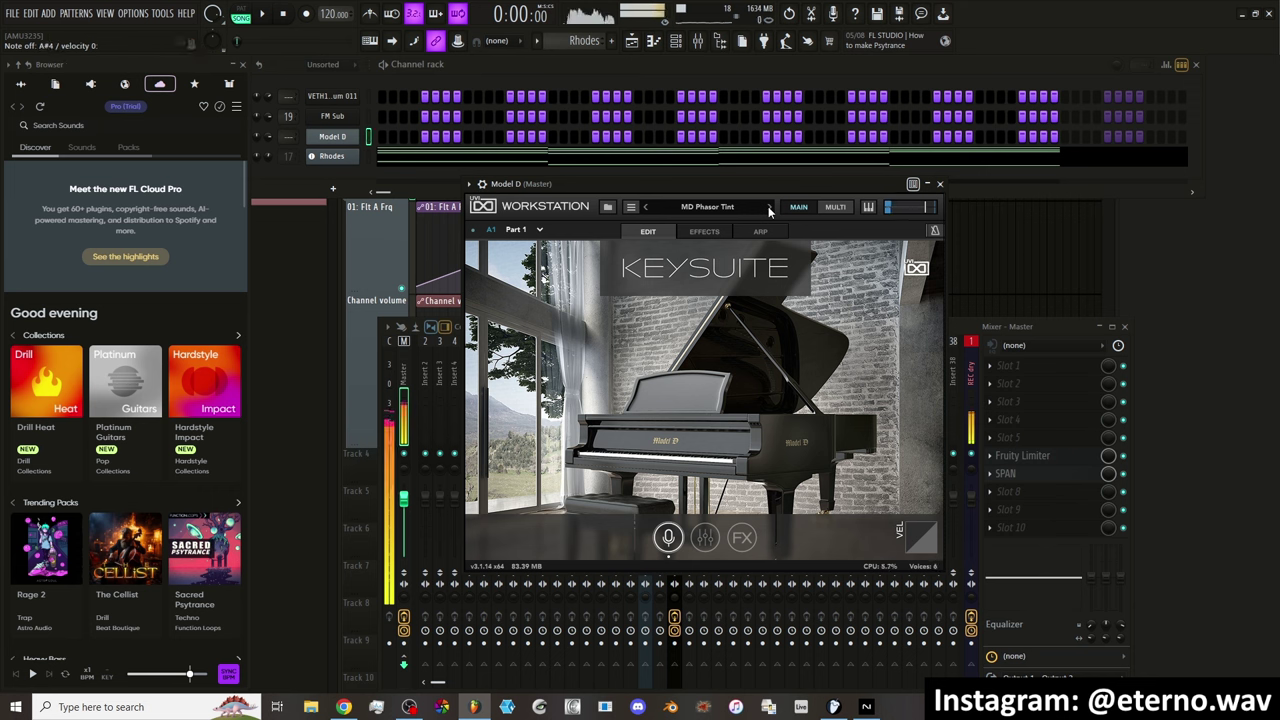
# Step forward through the Model D presets to MD Radio FX and audition the neighbouring presets
pyautogui.click(768, 206)
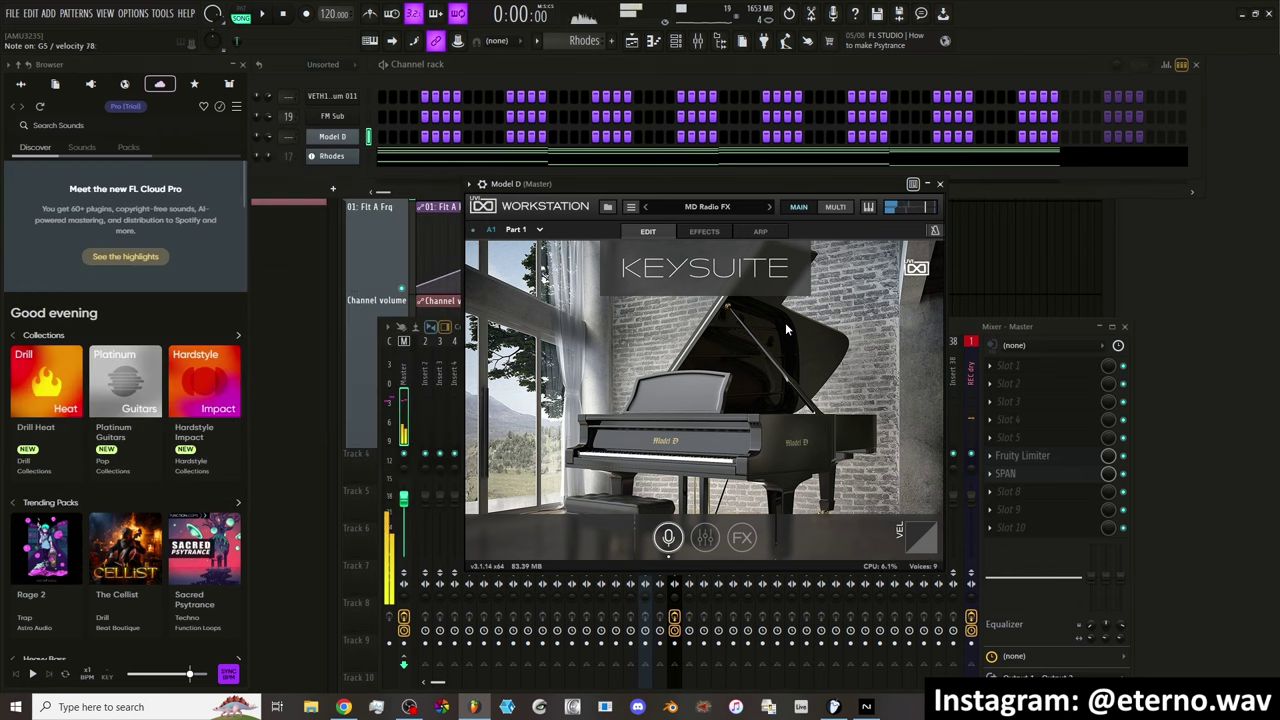
pyautogui.click(768, 207)
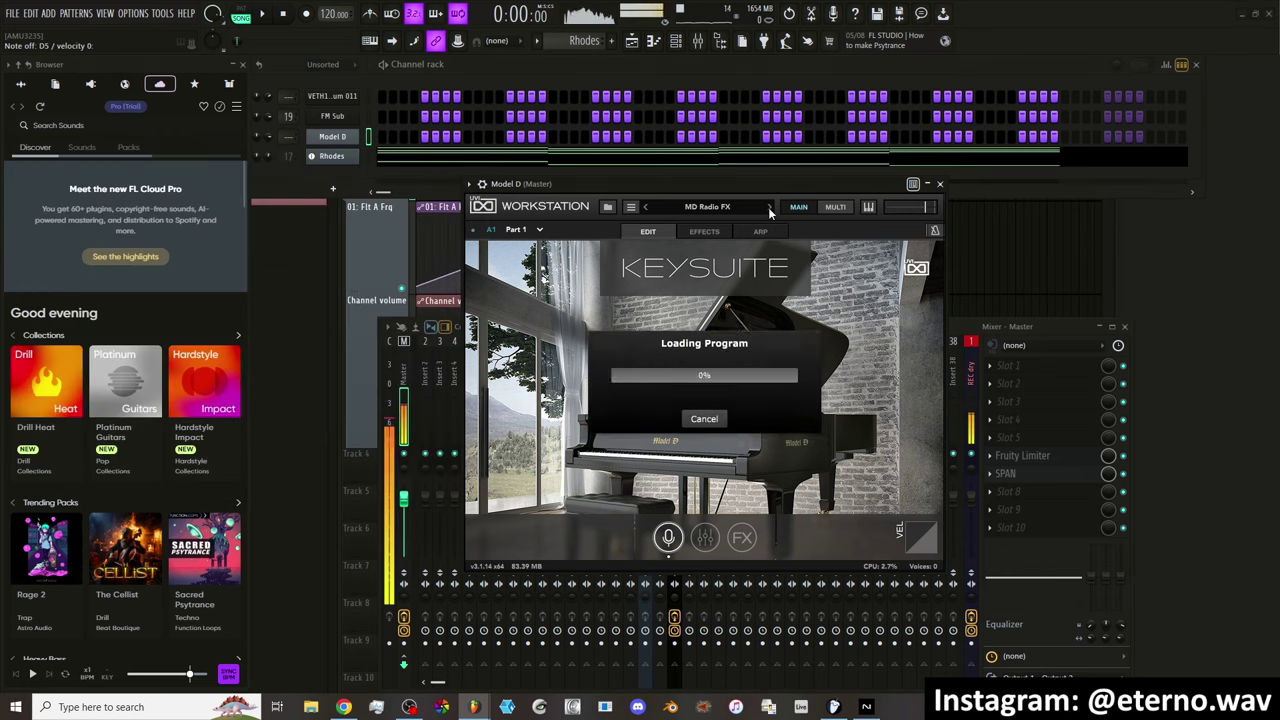
pyautogui.click(649, 207)
pyautogui.click(767, 206)
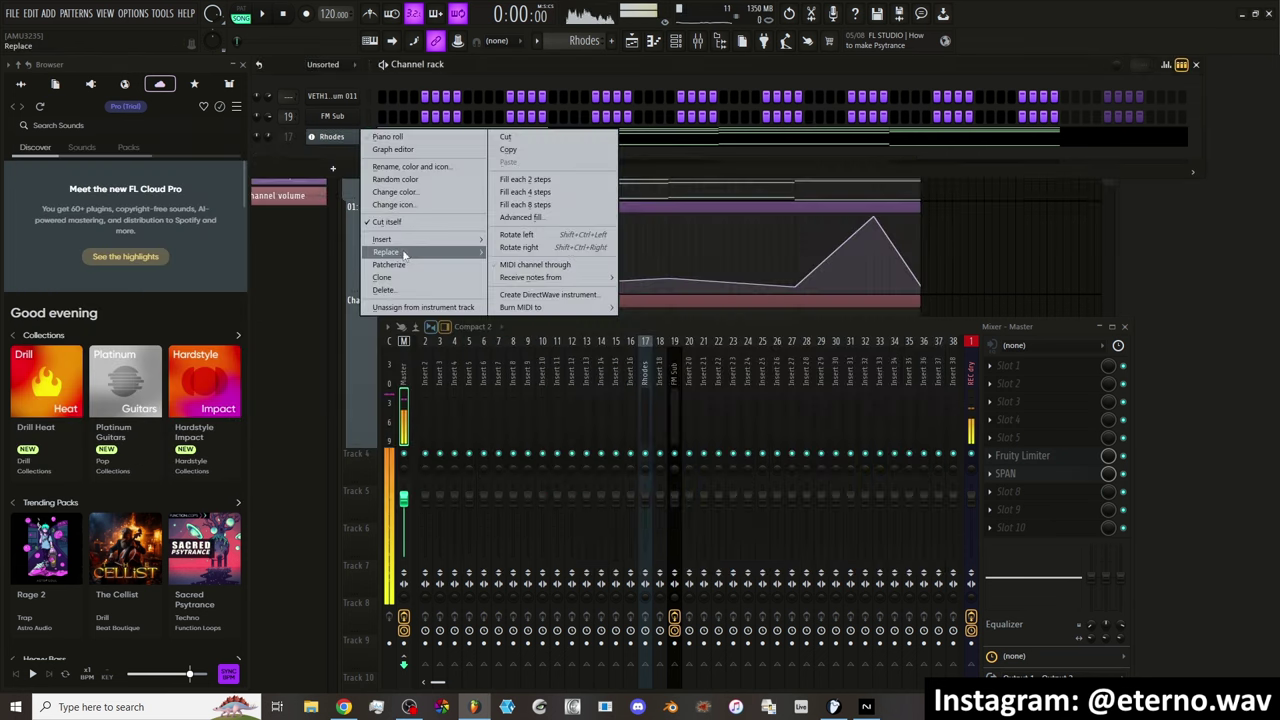
# Insert UVI Workstation as a new channel above Rhodes and move the Native Access window out of the way
pyautogui.moveTo(406, 240)
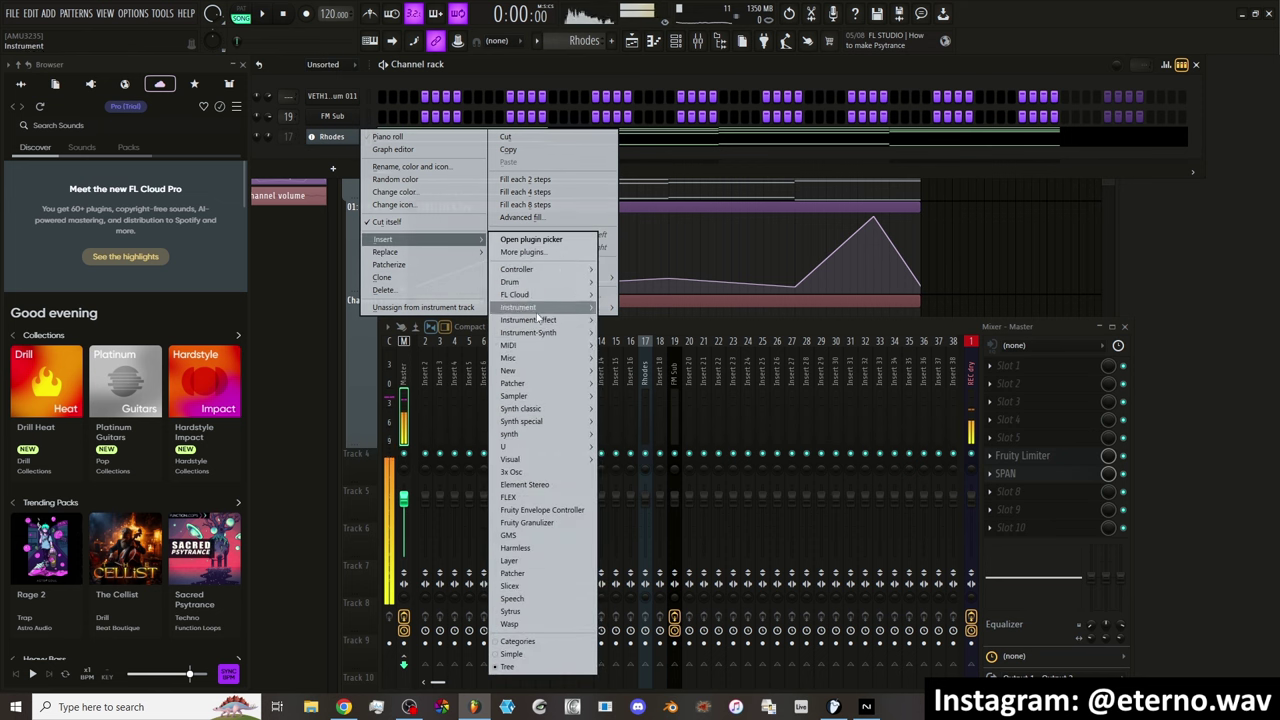
pyautogui.moveTo(545, 307)
pyautogui.click(620, 298)
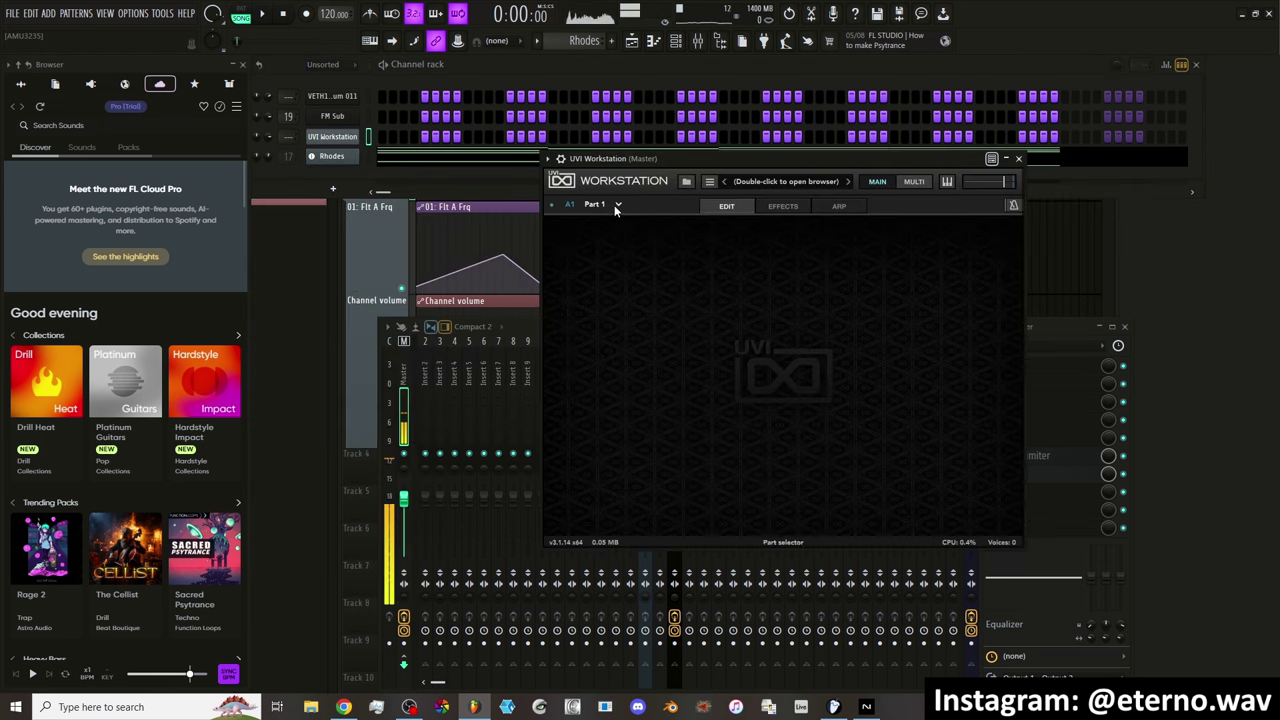
pyautogui.click(617, 205)
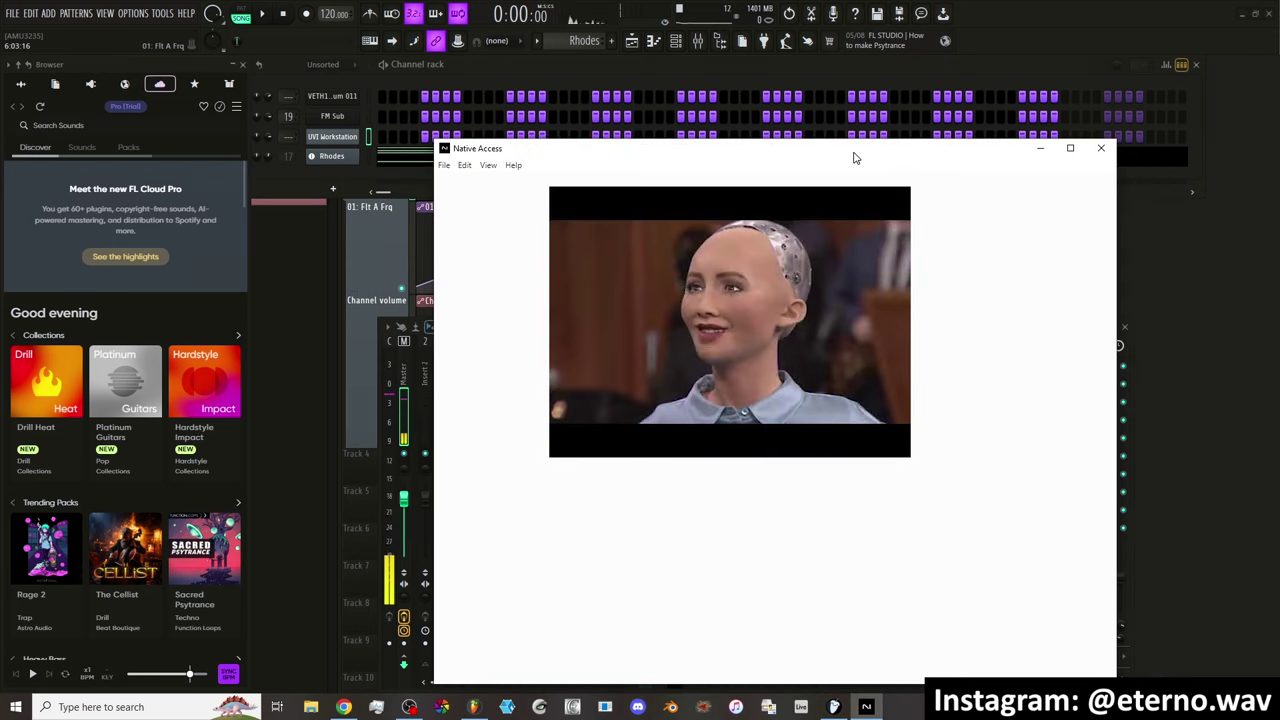
pyautogui.moveTo(855, 158); pyautogui.dragTo(1270, 133)
pyautogui.click(628, 217)
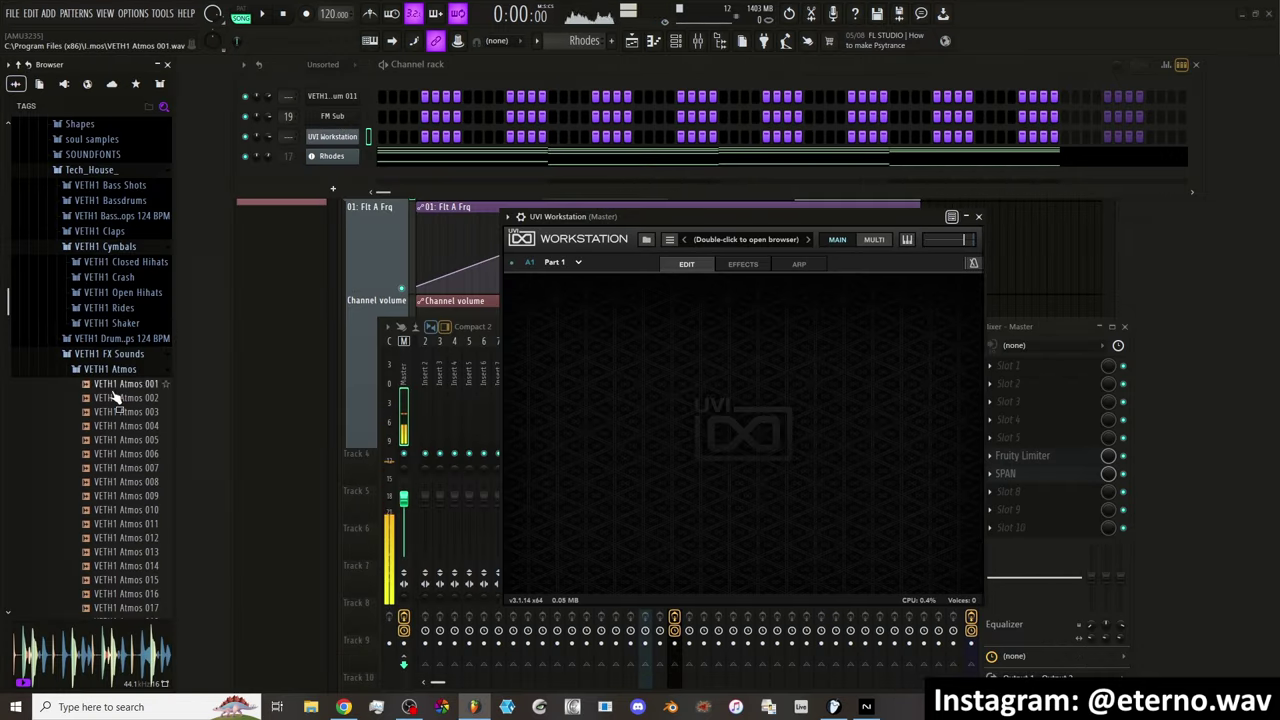
# Load the VETH1 Atmos 001 sample into UVI Workstation, set its Coarse pitch to -18 semitones, and turn Sync off
pyautogui.moveTo(113, 388); pyautogui.dragTo(607, 410)
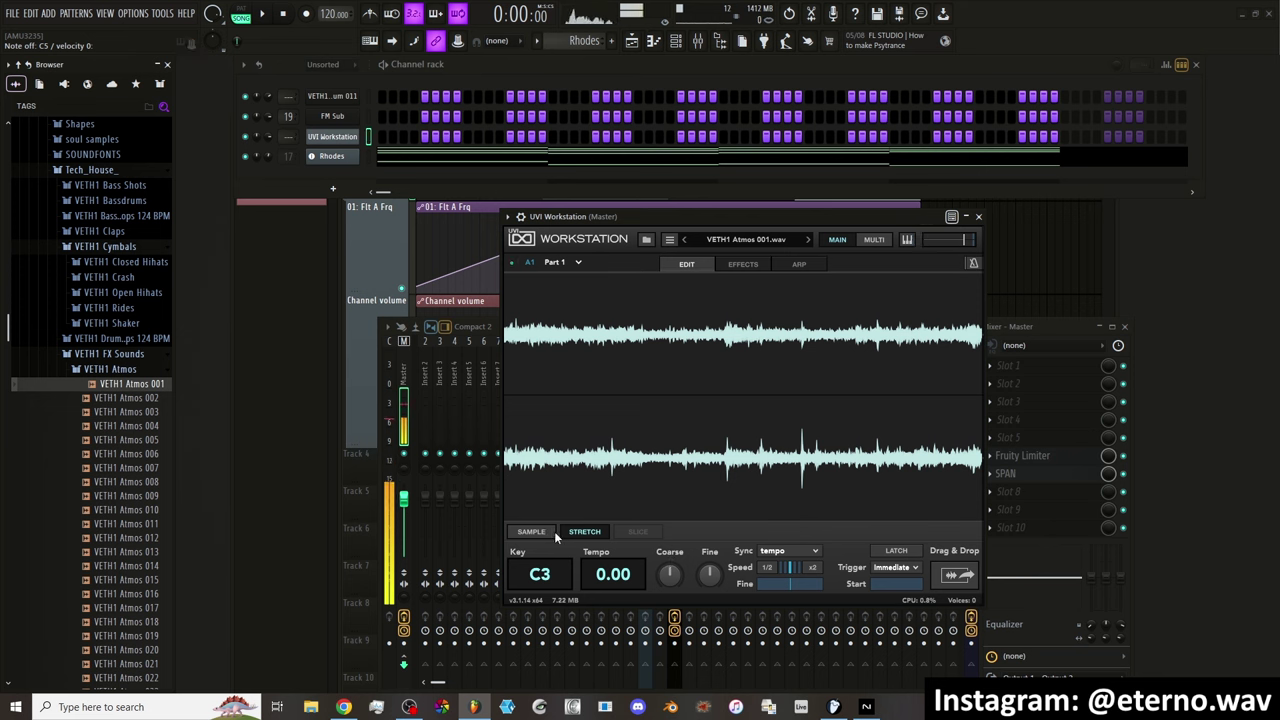
pyautogui.moveTo(674, 575)
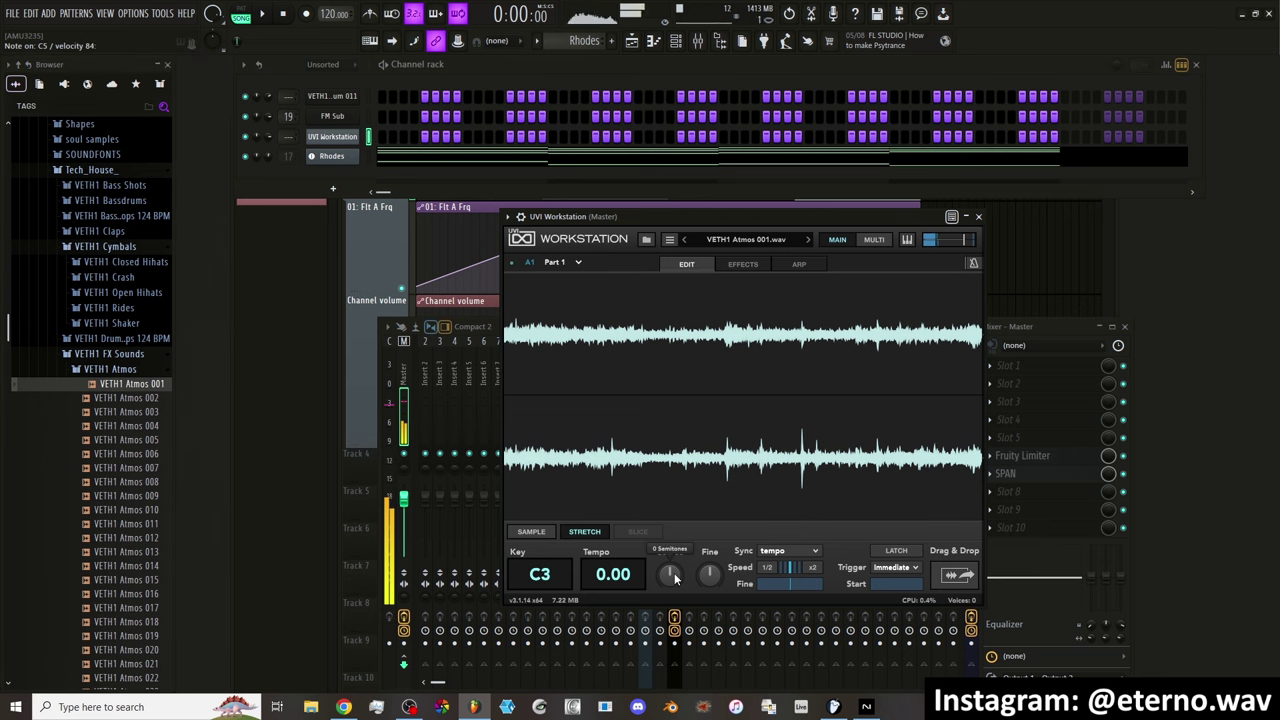
pyautogui.scroll(-18, 672, 577)
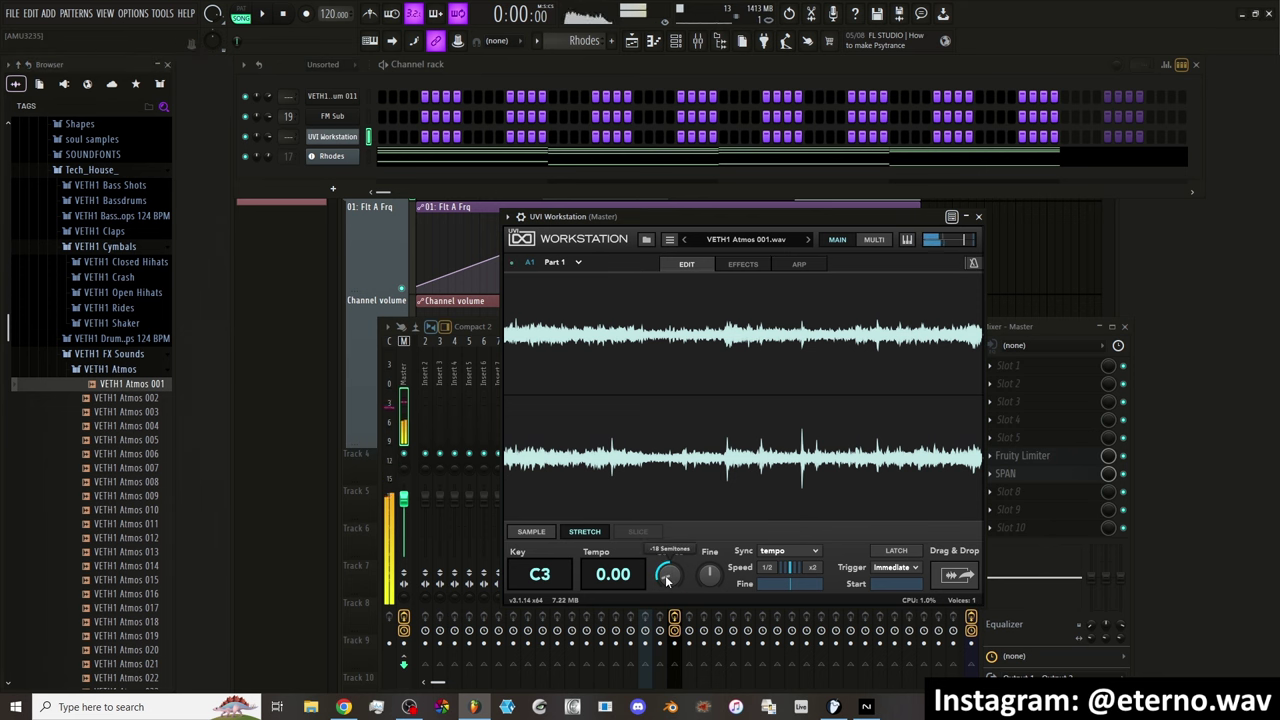
pyautogui.click(781, 569)
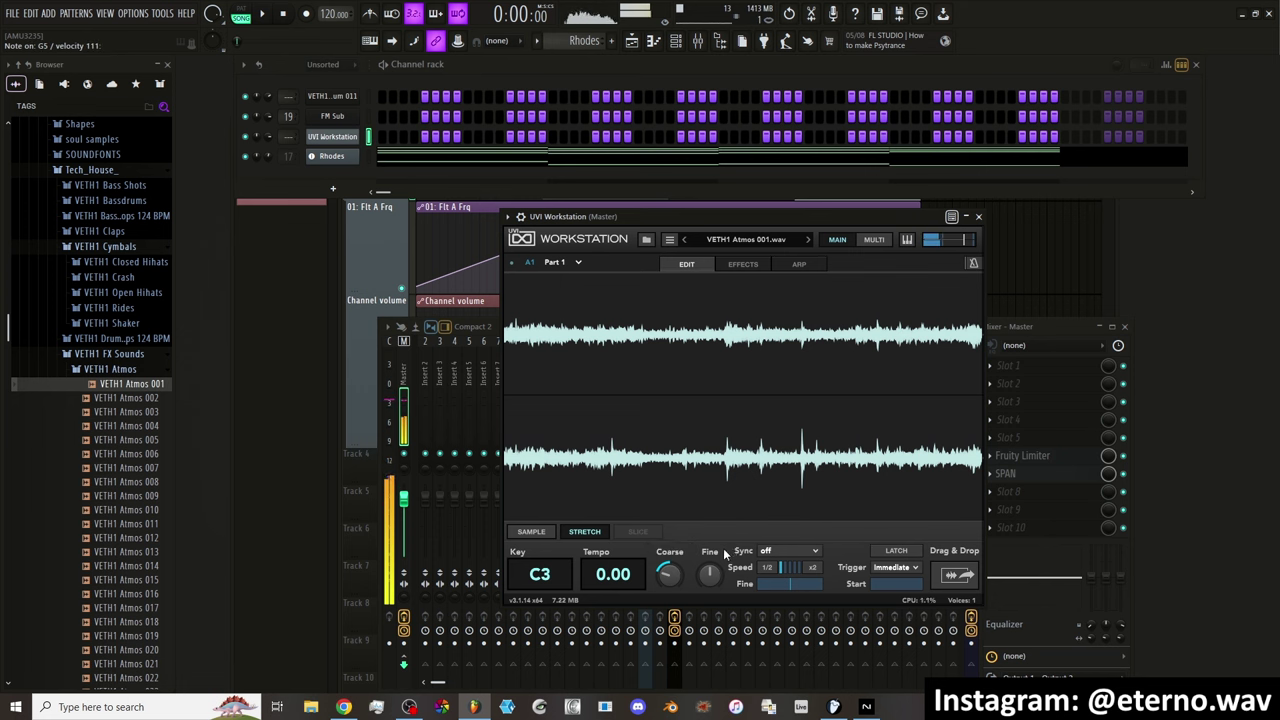
# Try different Coarse pitches on the UVI Workstation sample, including -11 semitones and a setting above zero
pyautogui.moveTo(672, 570); pyautogui.dragTo(675, 480)
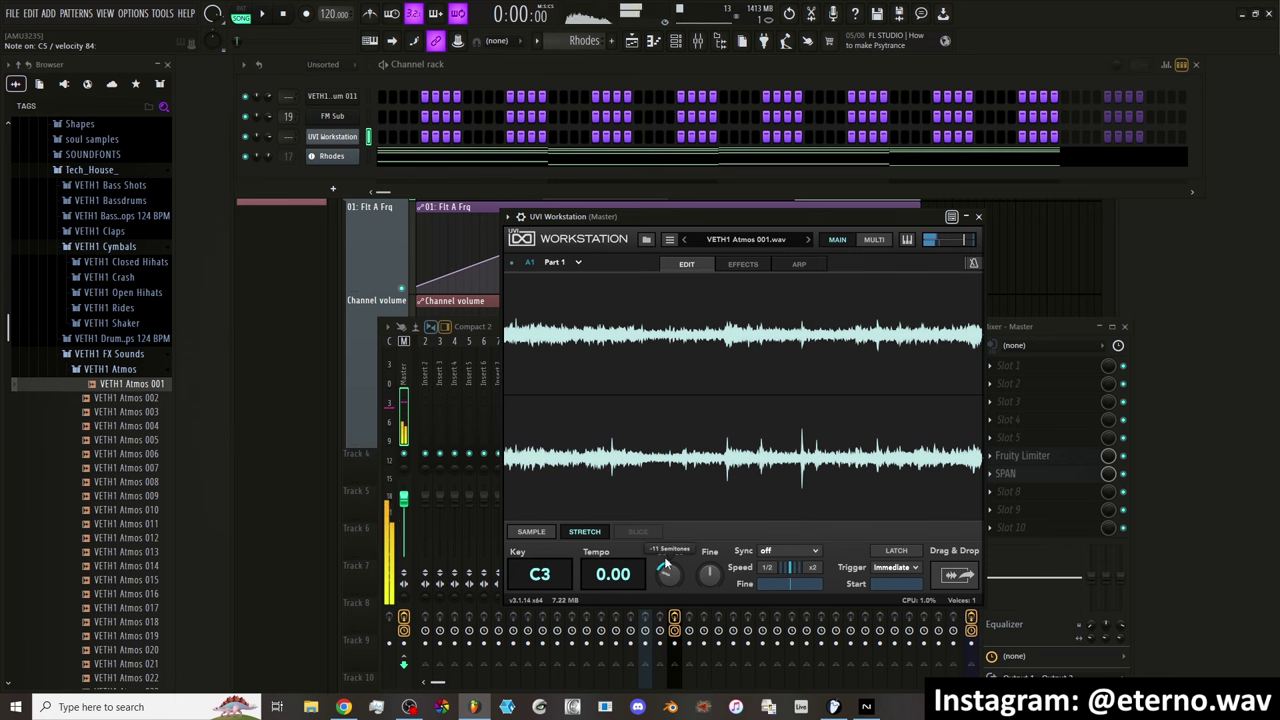
pyautogui.click(162, 13)
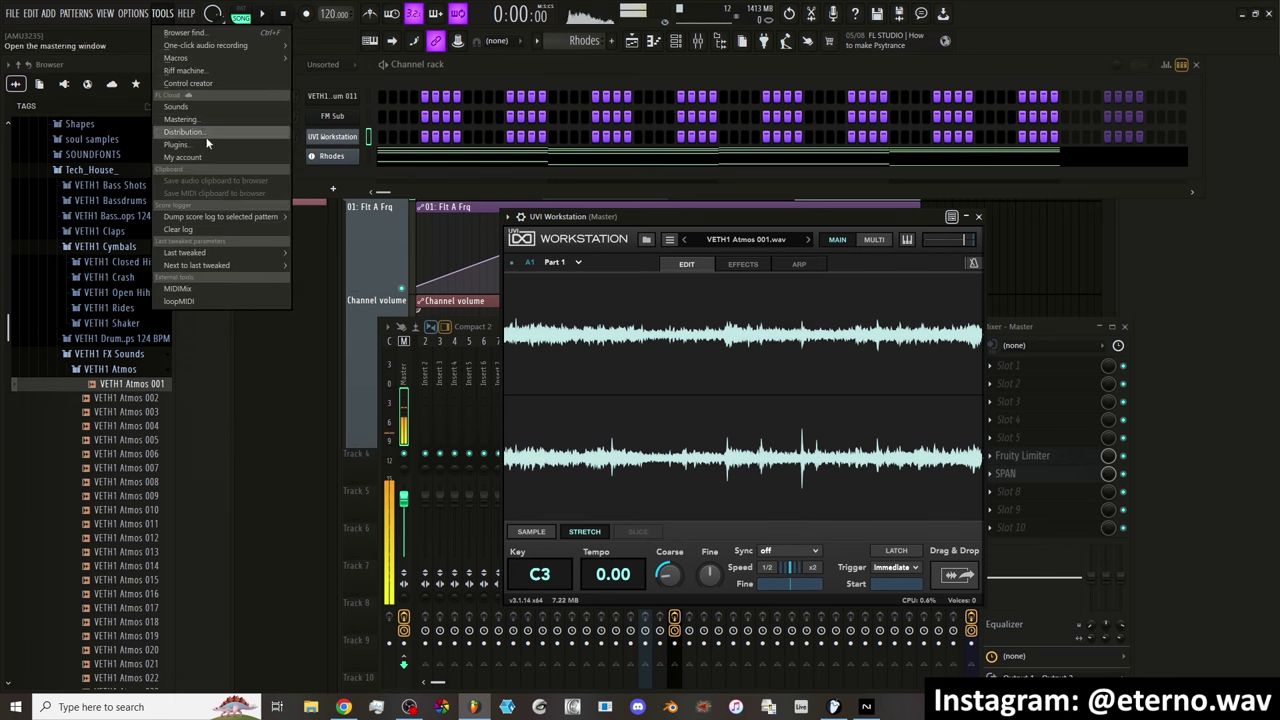
pyautogui.moveTo(220, 252)
pyautogui.click(670, 574)
pyautogui.moveTo(670, 574); pyautogui.dragTo(666, 531)
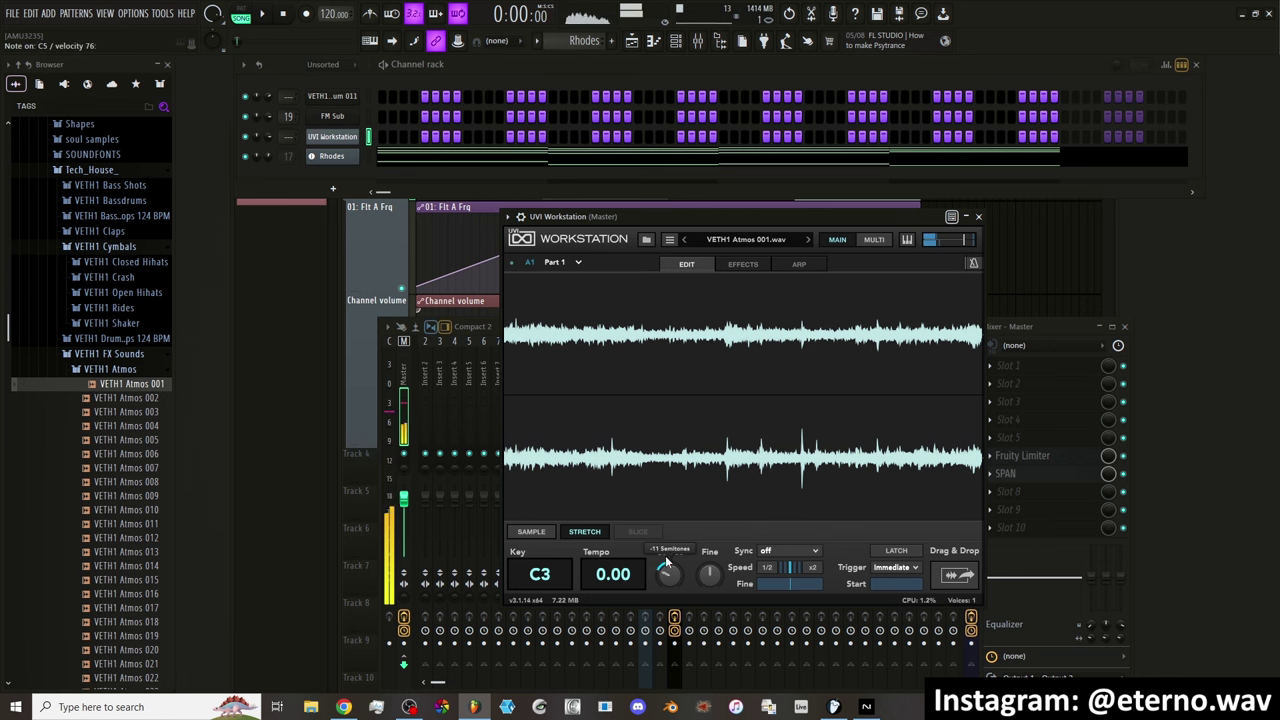
pyautogui.moveTo(667, 575)
pyautogui.mouseDown()
pyautogui.moveTo(669, 486)
pyautogui.moveTo(666, 568)
pyautogui.mouseUp()
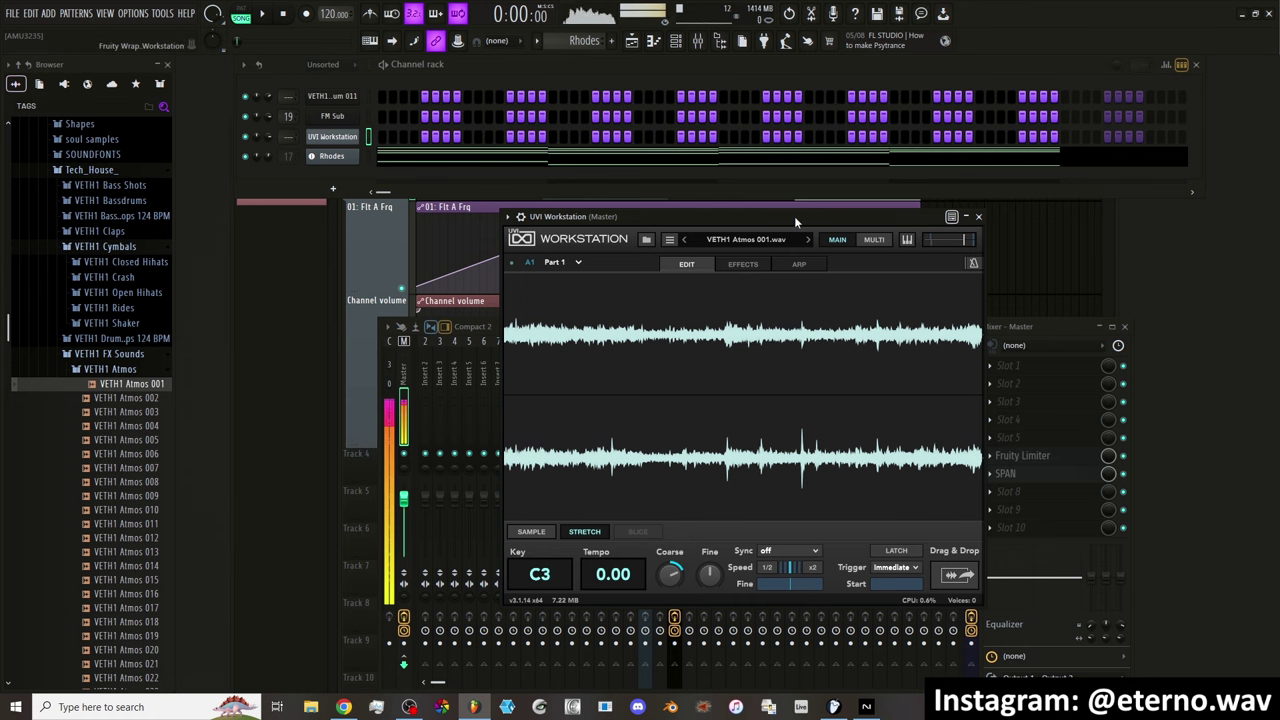
# Place the VETH1 Atmos 001 audio on playlist track 4, audition it, and delete the clip
pyautogui.moveTo(781, 218); pyautogui.dragTo(712, 201)
pyautogui.moveTo(588, 558)
pyautogui.moveTo(587, 568); pyautogui.dragTo(598, 652)
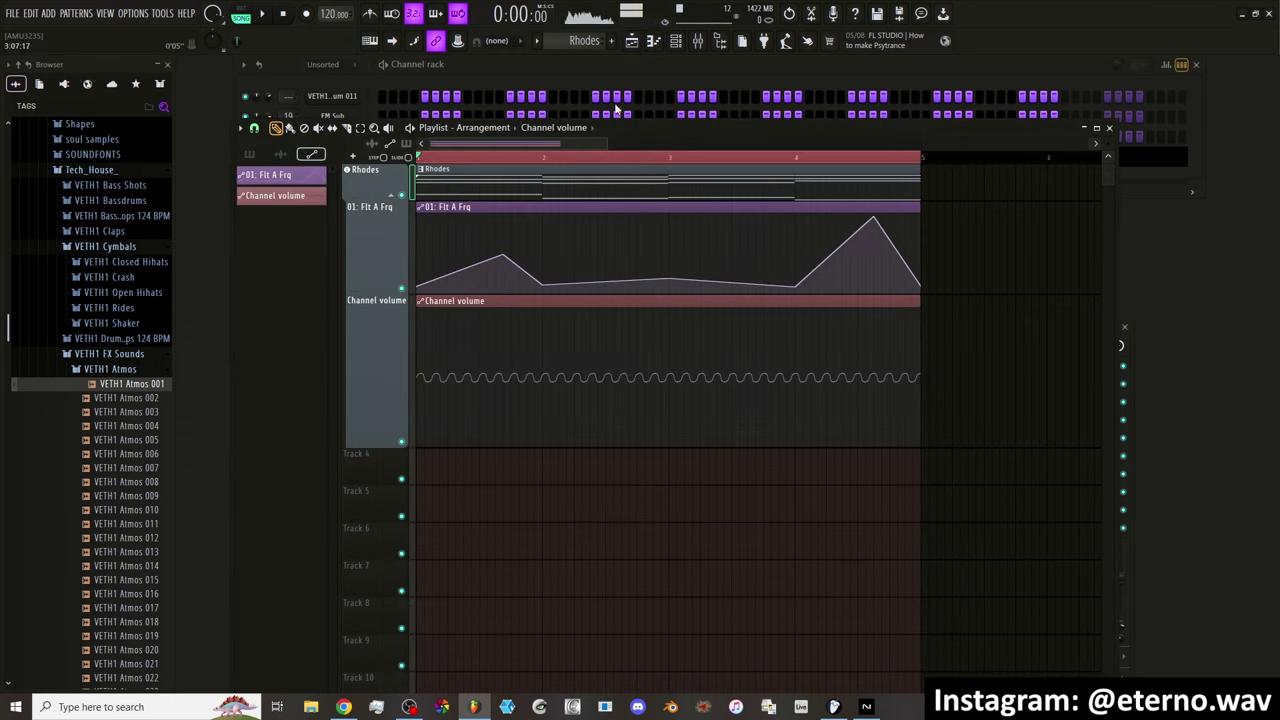
pyautogui.moveTo(590, 199); pyautogui.dragTo(485, 65)
pyautogui.moveTo(765, 450)
pyautogui.mouseDown()
pyautogui.moveTo(766, 486)
pyautogui.moveTo(766, 470)
pyautogui.mouseUp()
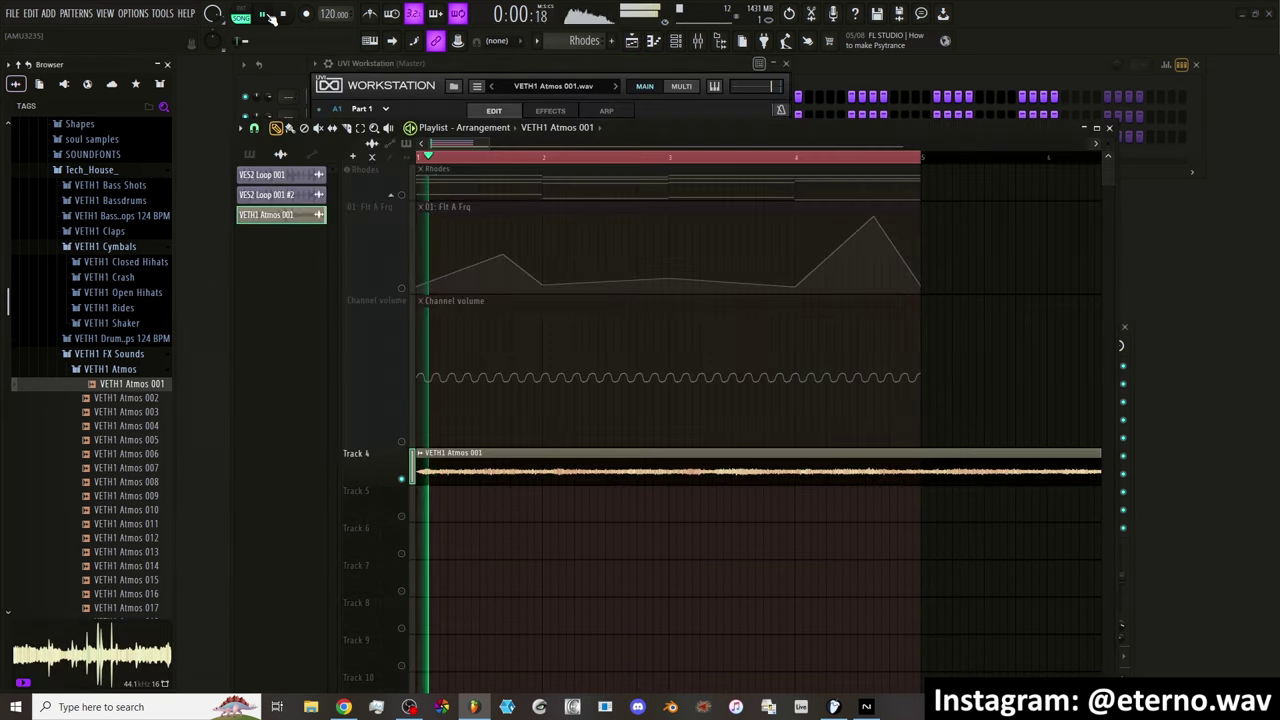
pyautogui.rightClick(646, 486)
pyautogui.rightClick(297, 214)
pyautogui.click(345, 382)
# Add a Ping Pong Delay from the Delay category to UVI Workstation's preset effects
pyautogui.click(416, 258)
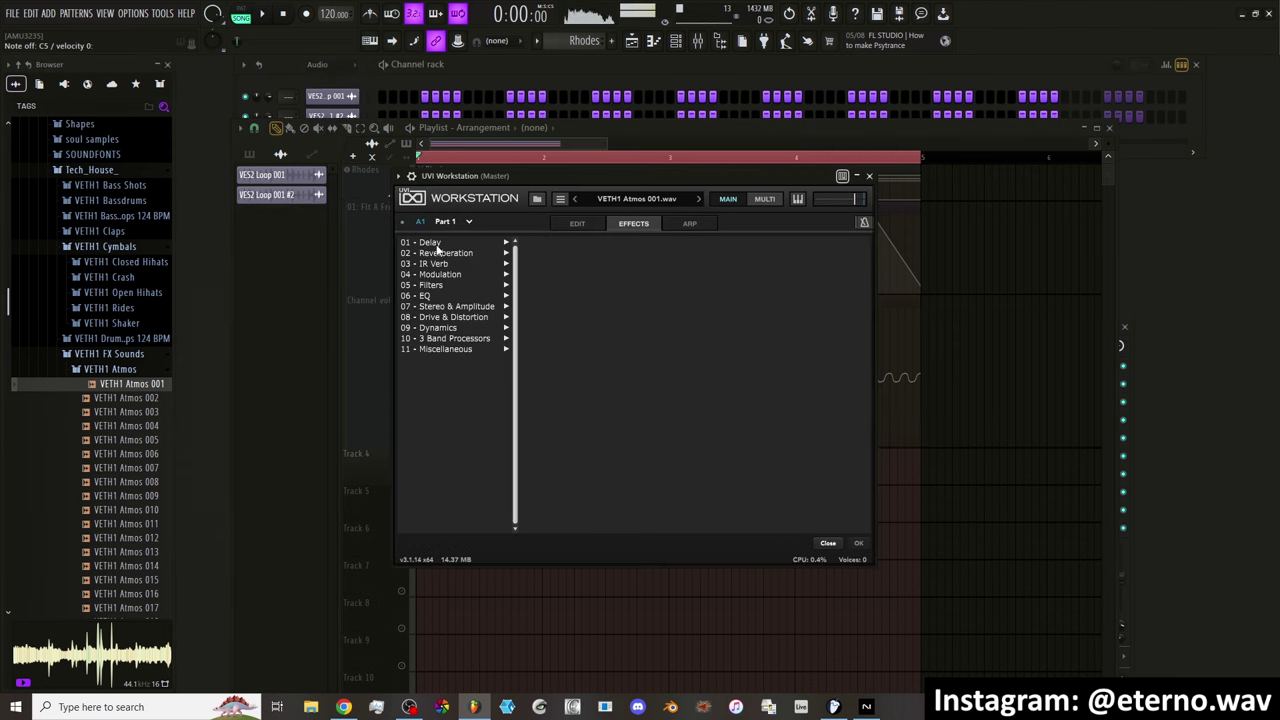
pyautogui.click(437, 245)
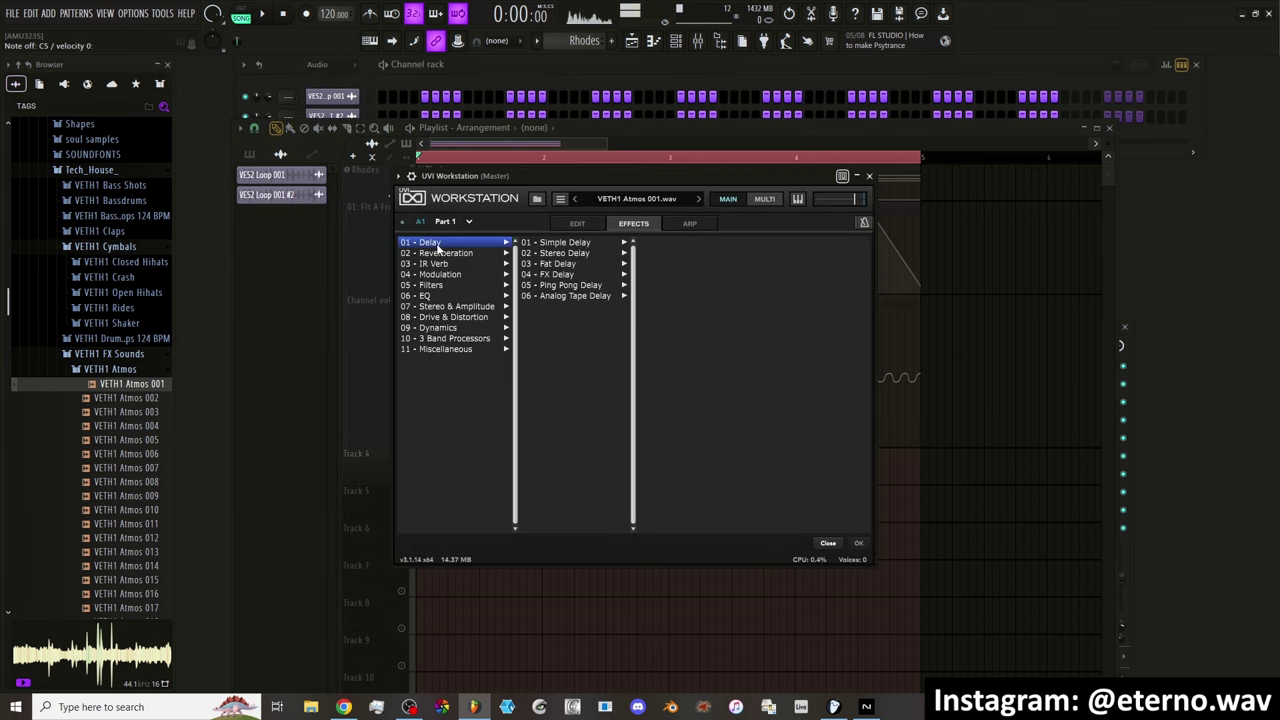
pyautogui.click(561, 285)
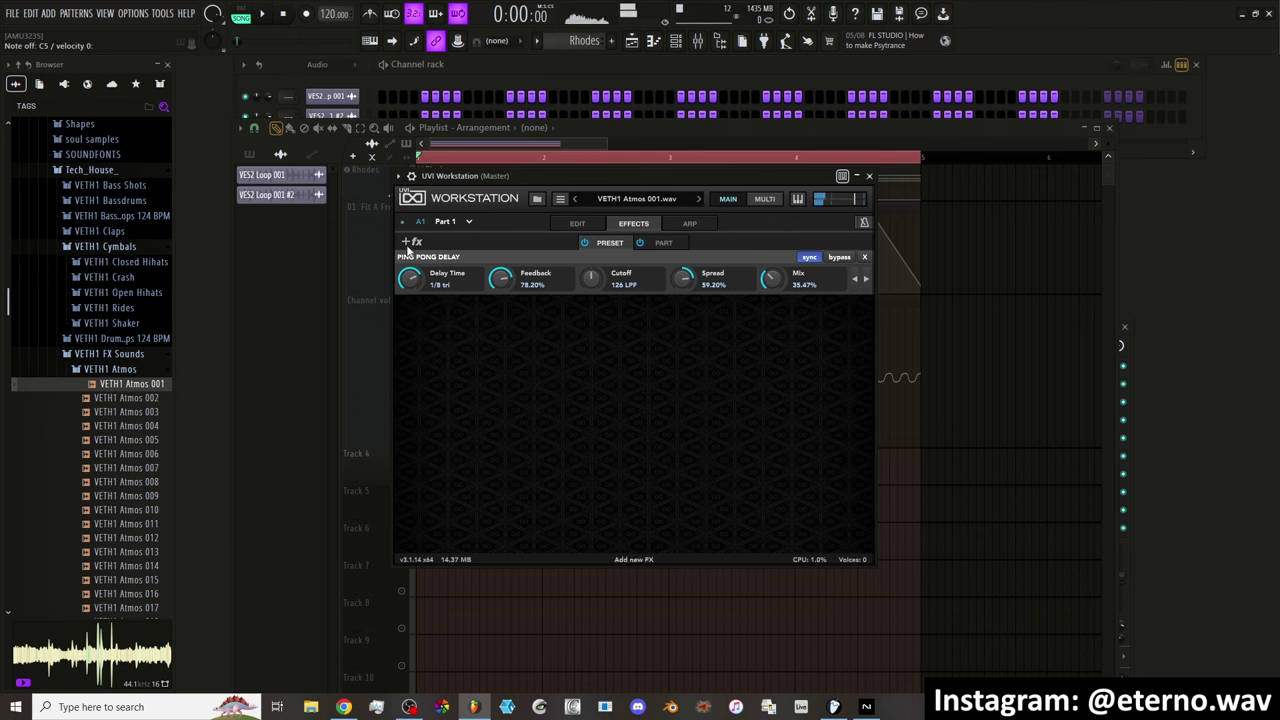
# Browse UVI Workstation's other effect categories, including Modulation, Stereo & Amplitude and Miscellaneous, and return to the sample editor
pyautogui.click(432, 262)
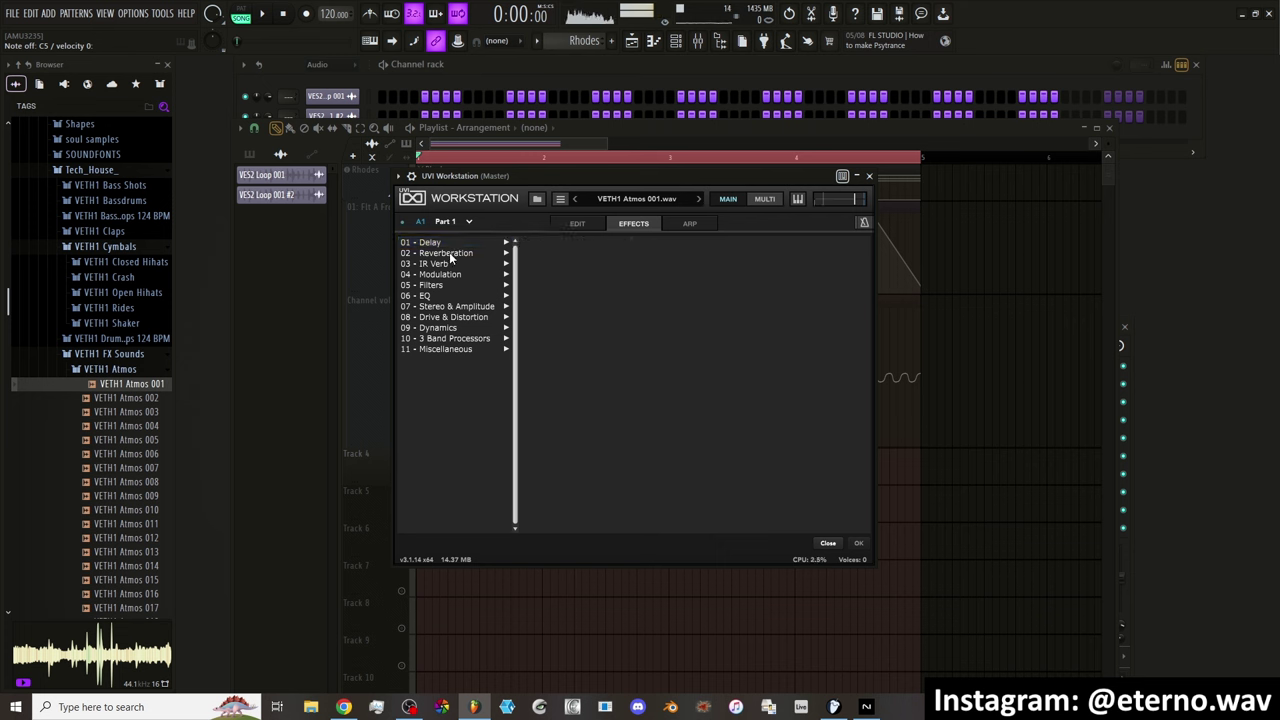
pyautogui.moveTo(471, 278)
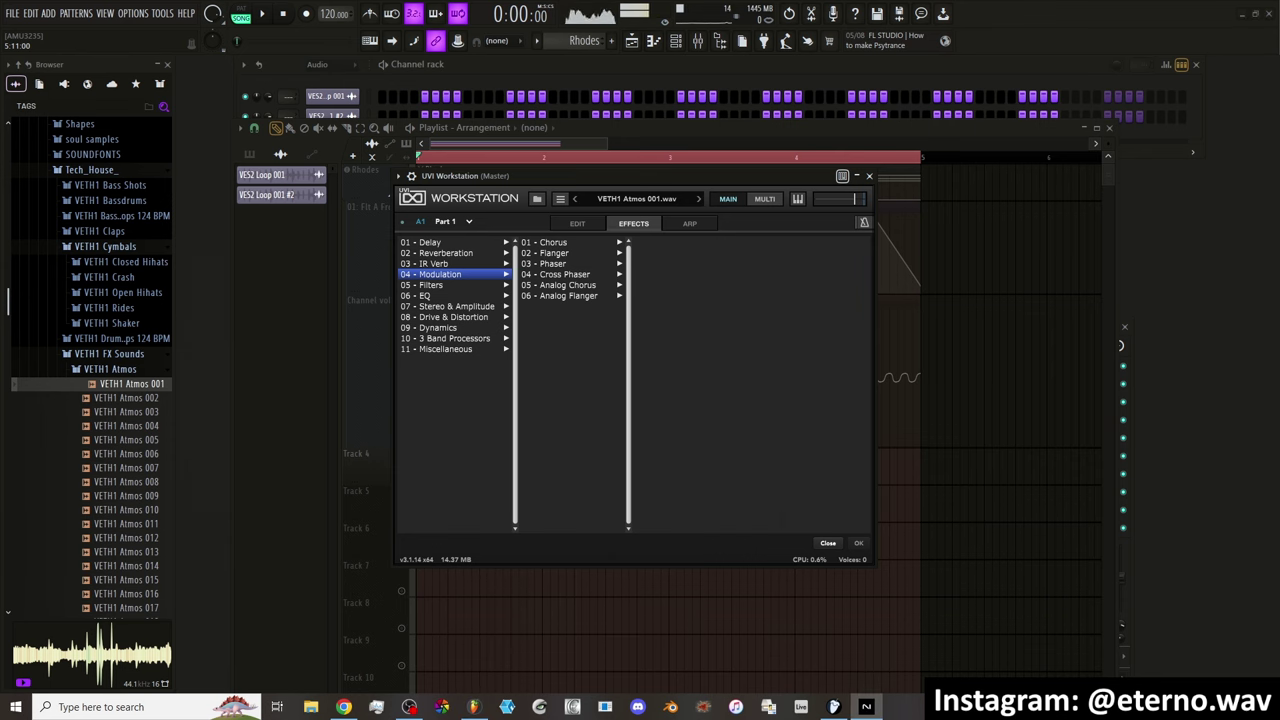
pyautogui.click(581, 175)
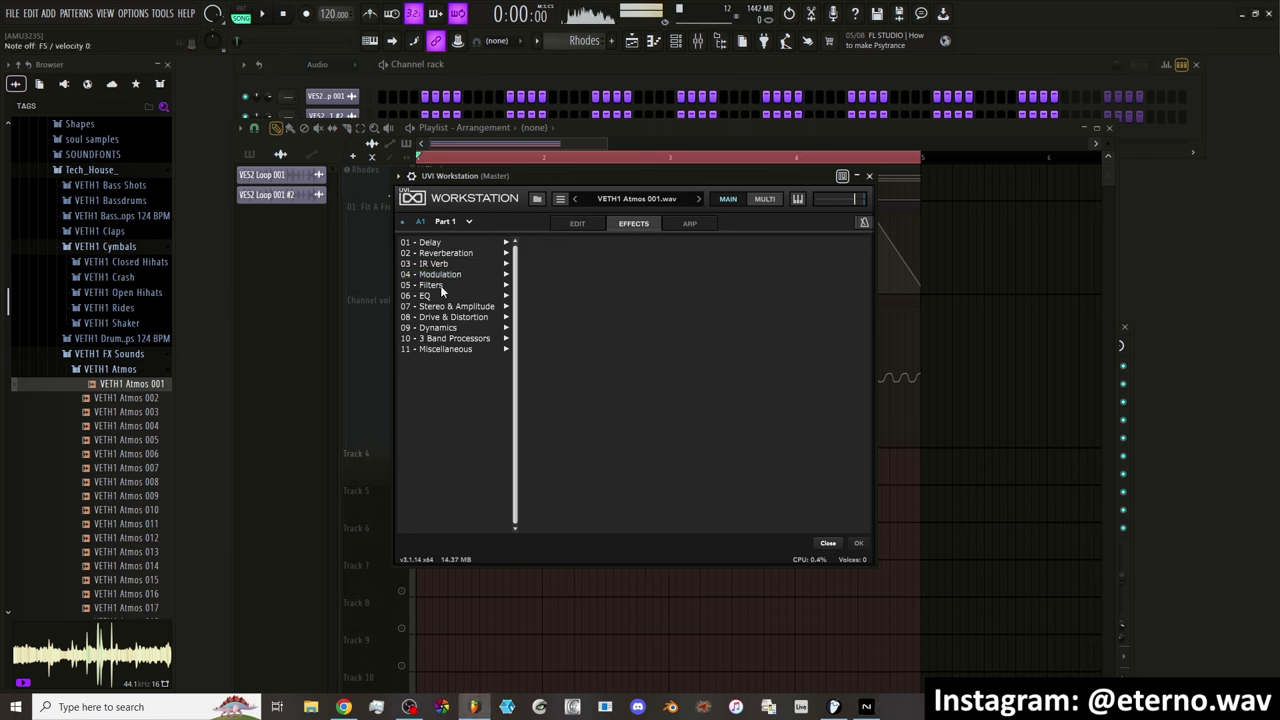
pyautogui.moveTo(440, 285)
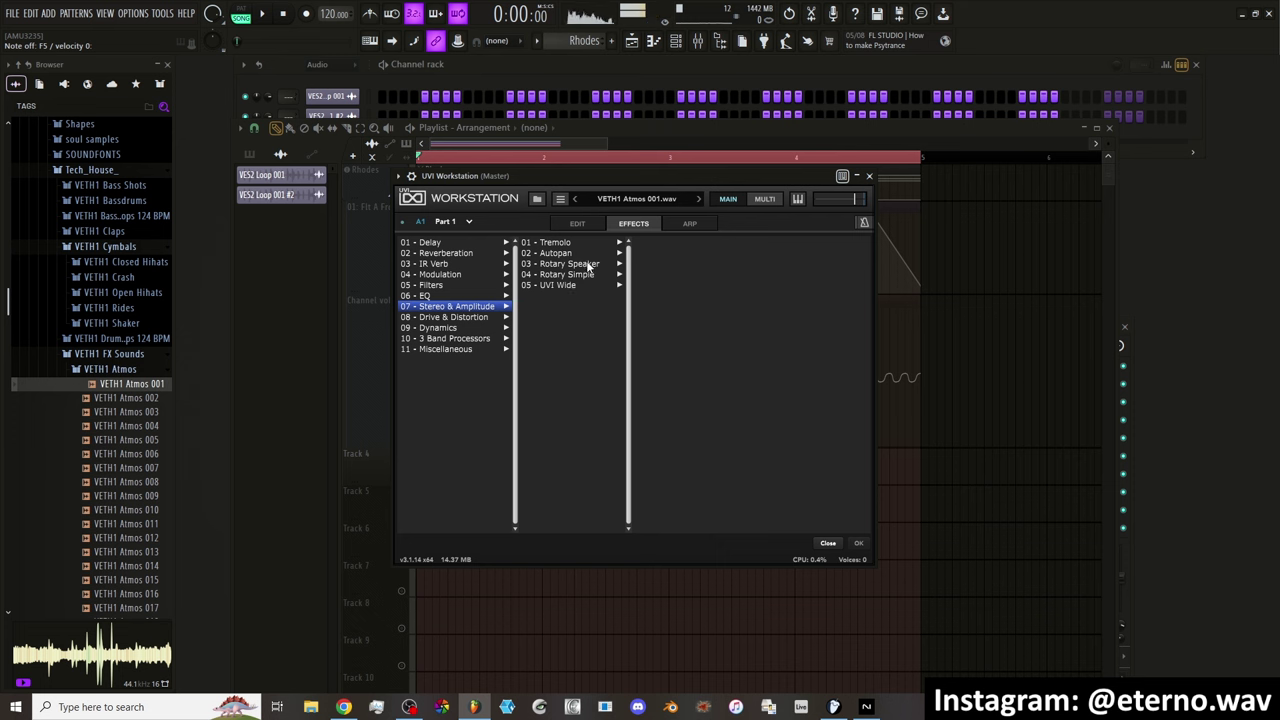
pyautogui.moveTo(480, 322)
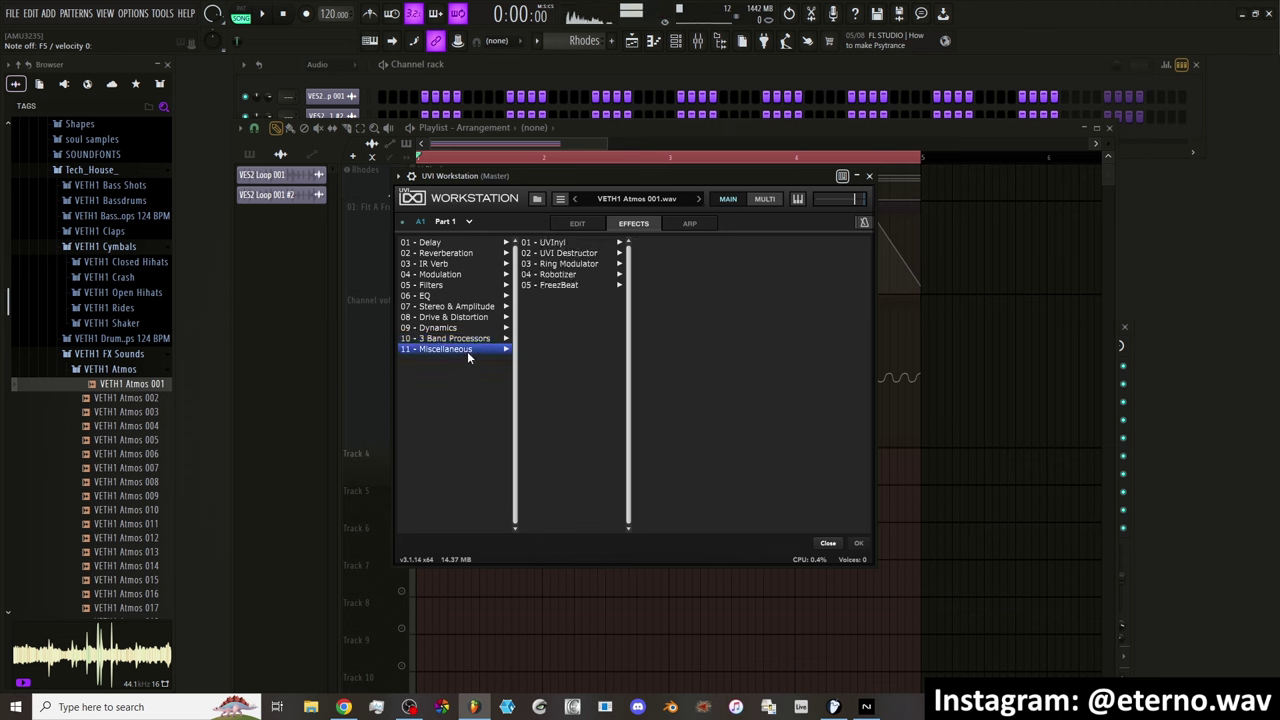
pyautogui.click(570, 223)
pyautogui.click(572, 223)
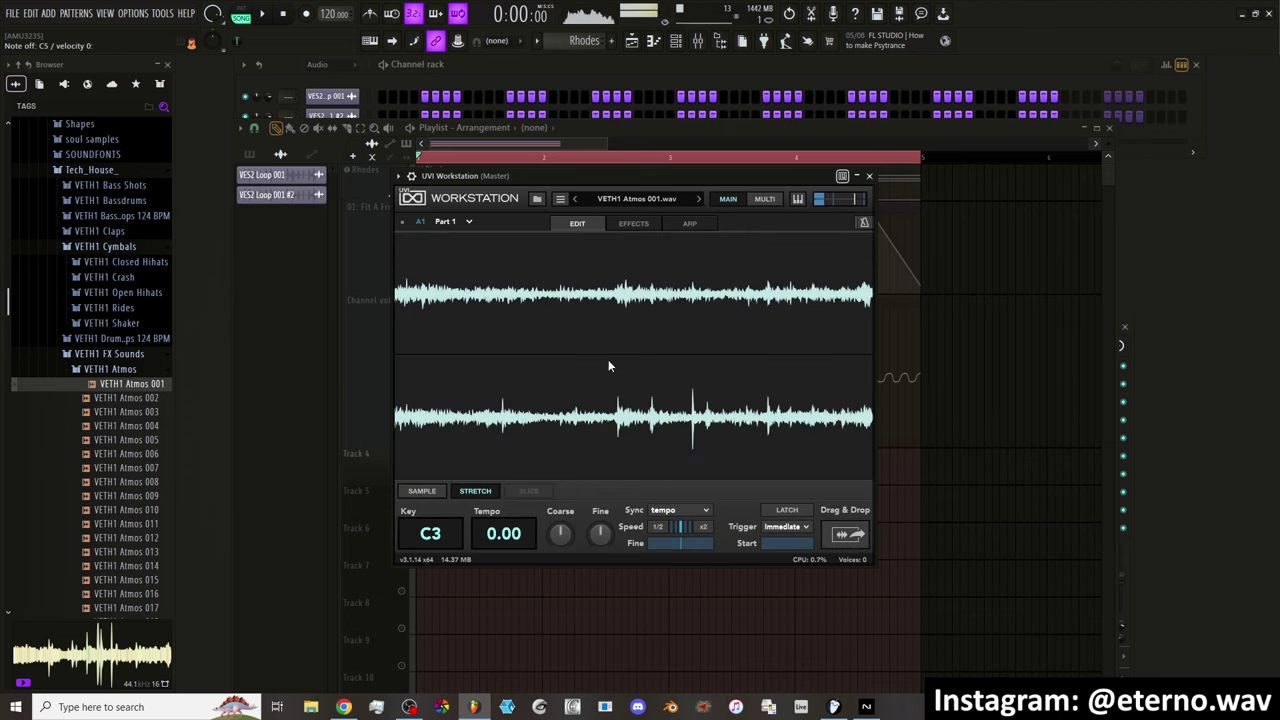
# Load Reversed Dreams 2 from the Eterno Vol 1 Samples folder into UVI Workstation and lower its Coarse pitch
pyautogui.scroll(10, 100, 380)
pyautogui.click(90, 343)
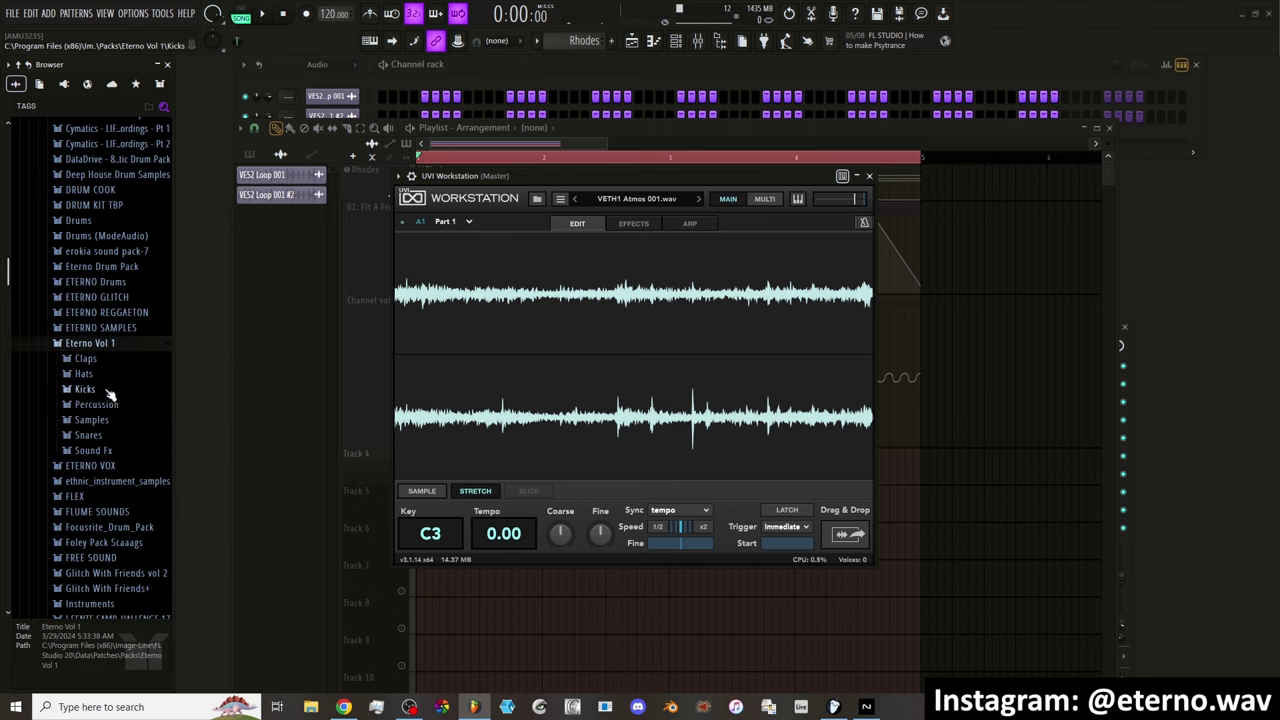
pyautogui.click(111, 425)
pyautogui.click(125, 295)
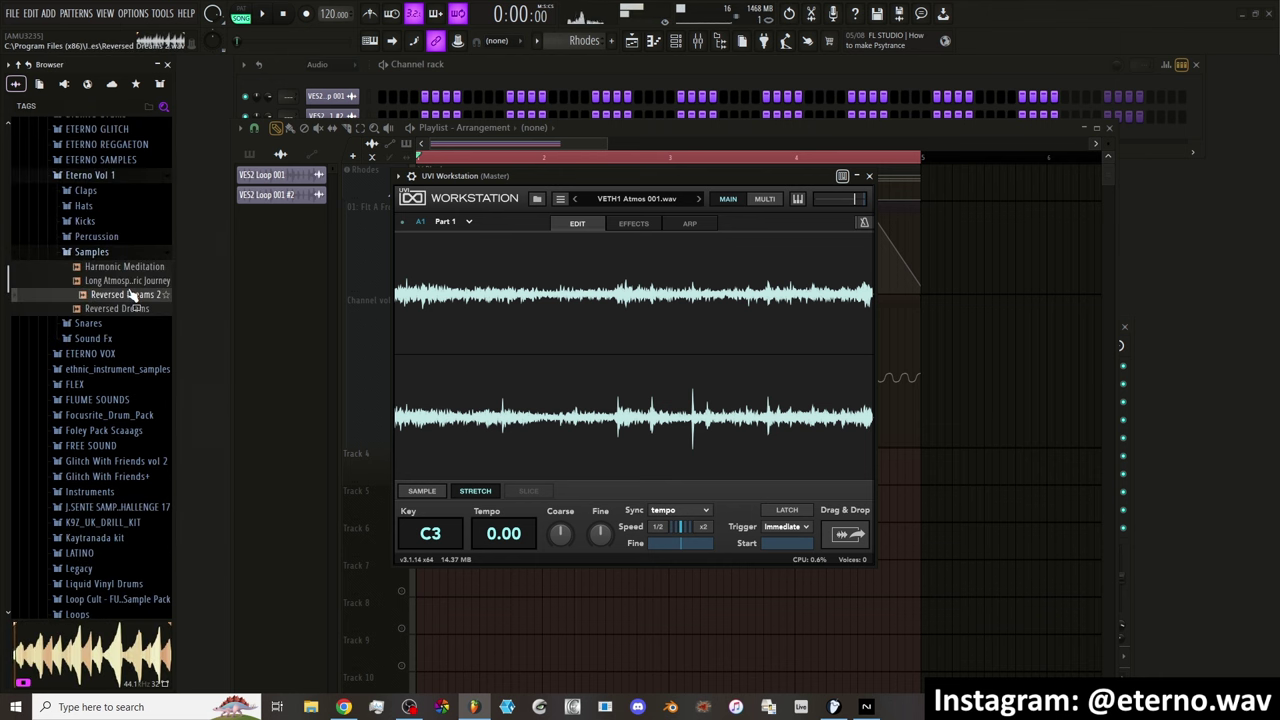
pyautogui.moveTo(125, 295); pyautogui.dragTo(492, 345)
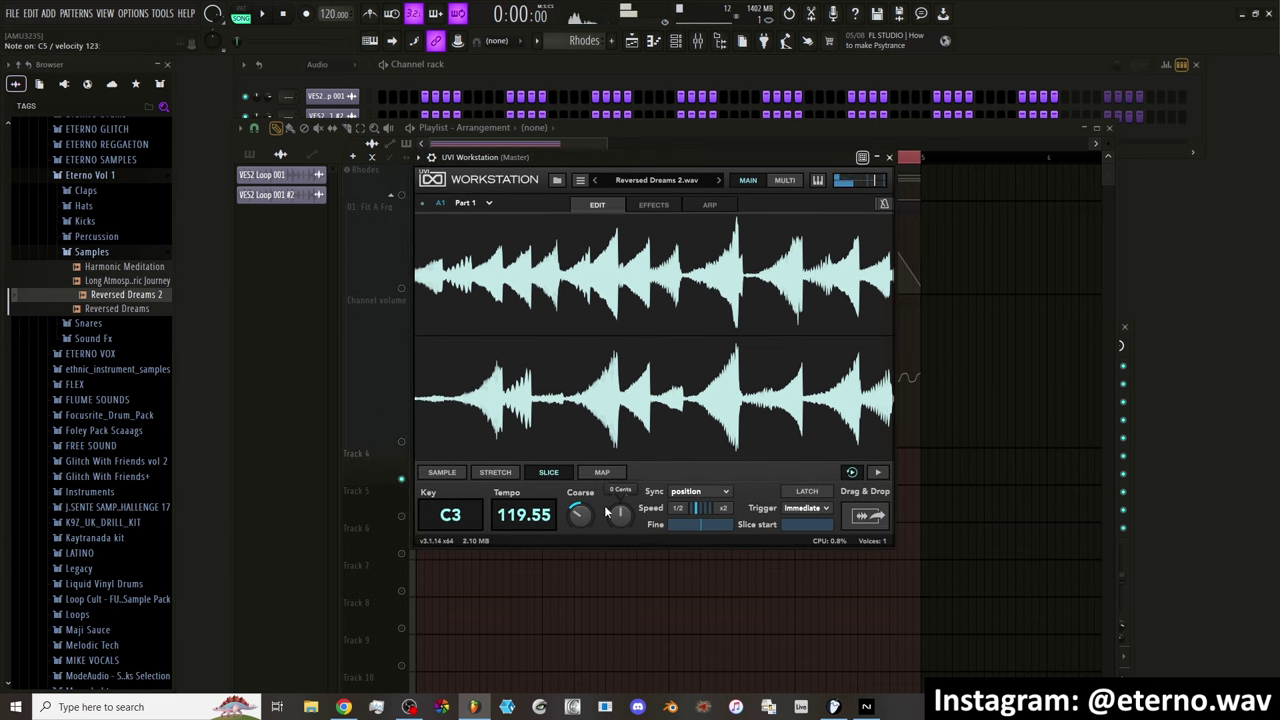
pyautogui.moveTo(592, 517)
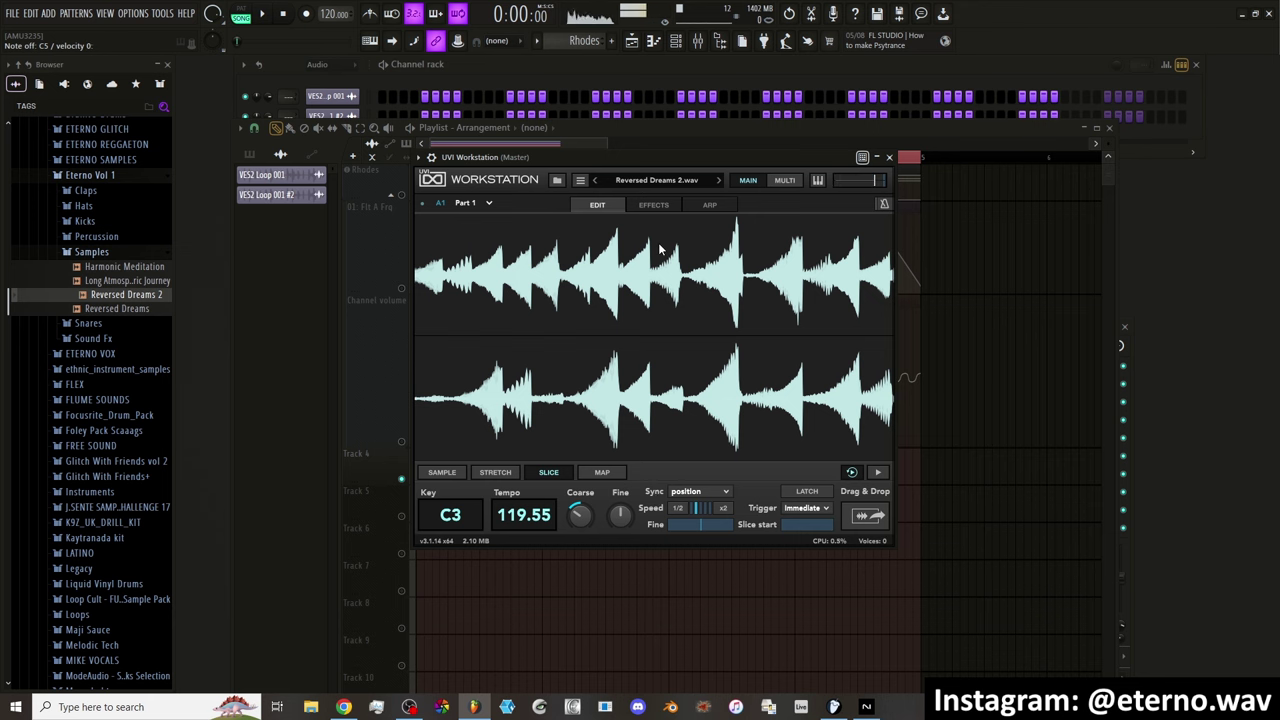
# Route UVI Workstation to mixer insert 20 and set up its sends to the Supermassive track on insert 22 and another track on insert 23
pyautogui.click(697, 40)
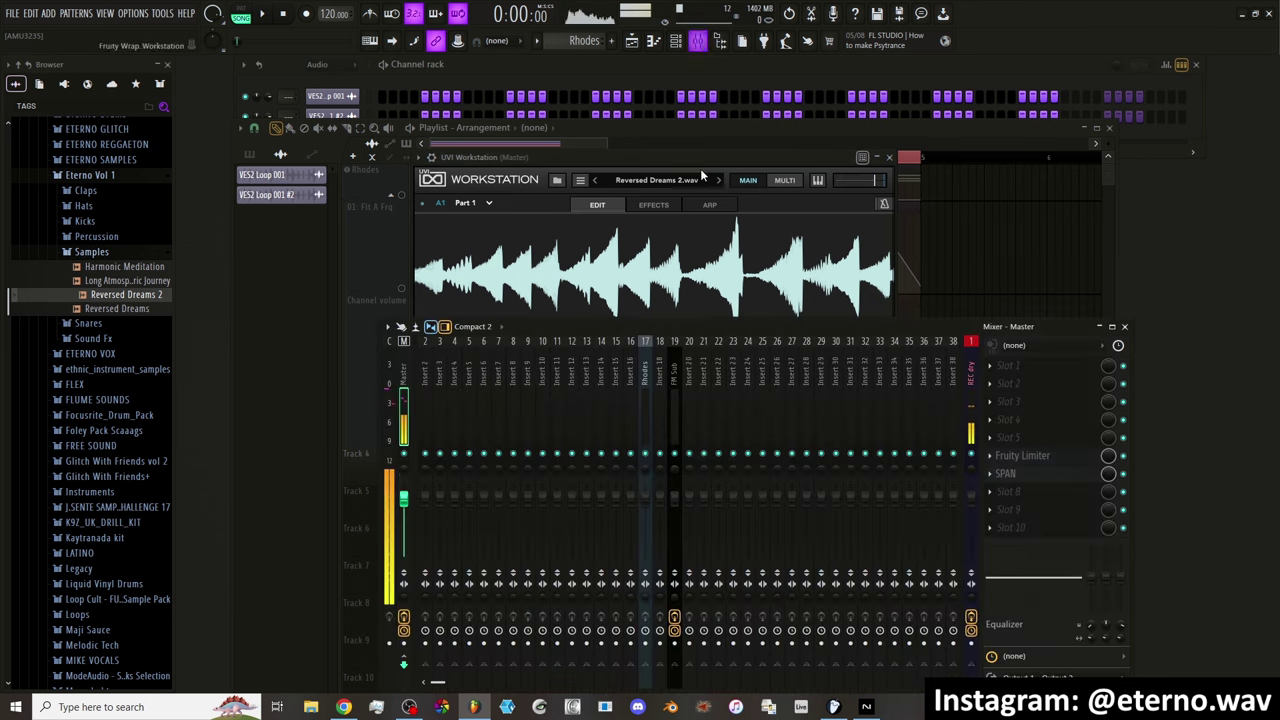
pyautogui.rightClick(688, 390)
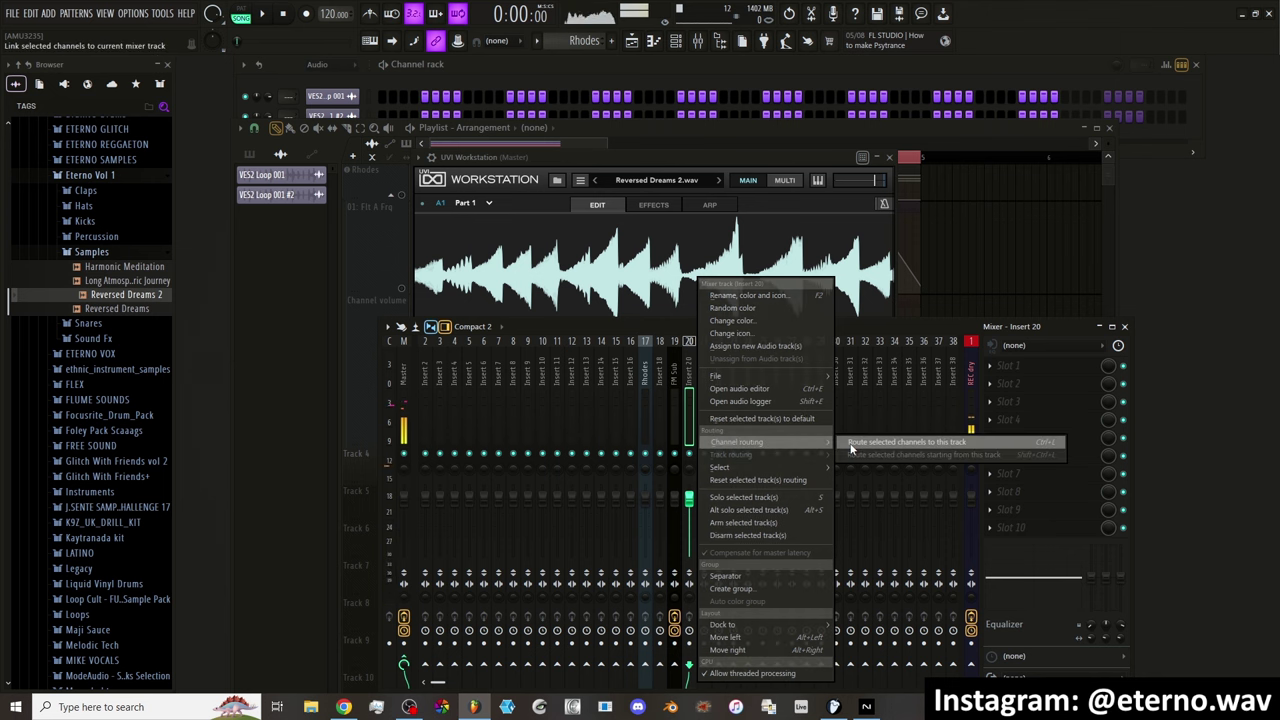
pyautogui.click(900, 442)
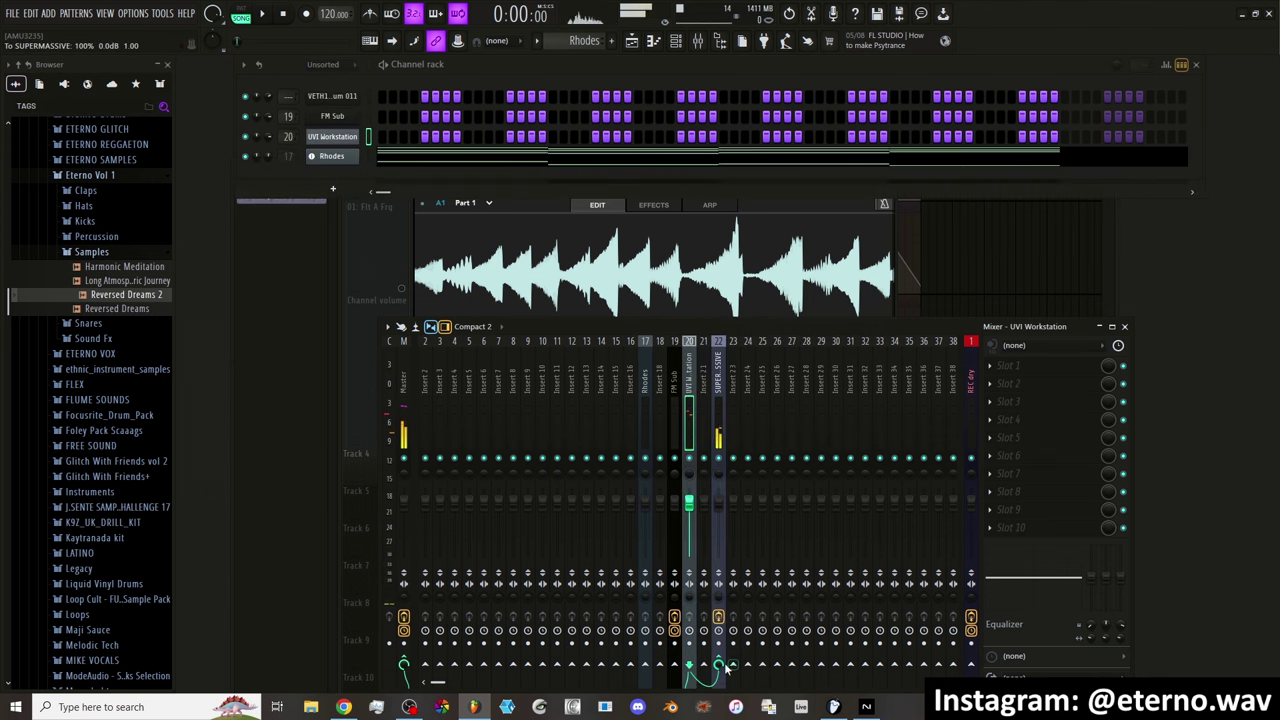
pyautogui.moveTo(719, 665); pyautogui.dragTo(719, 690)
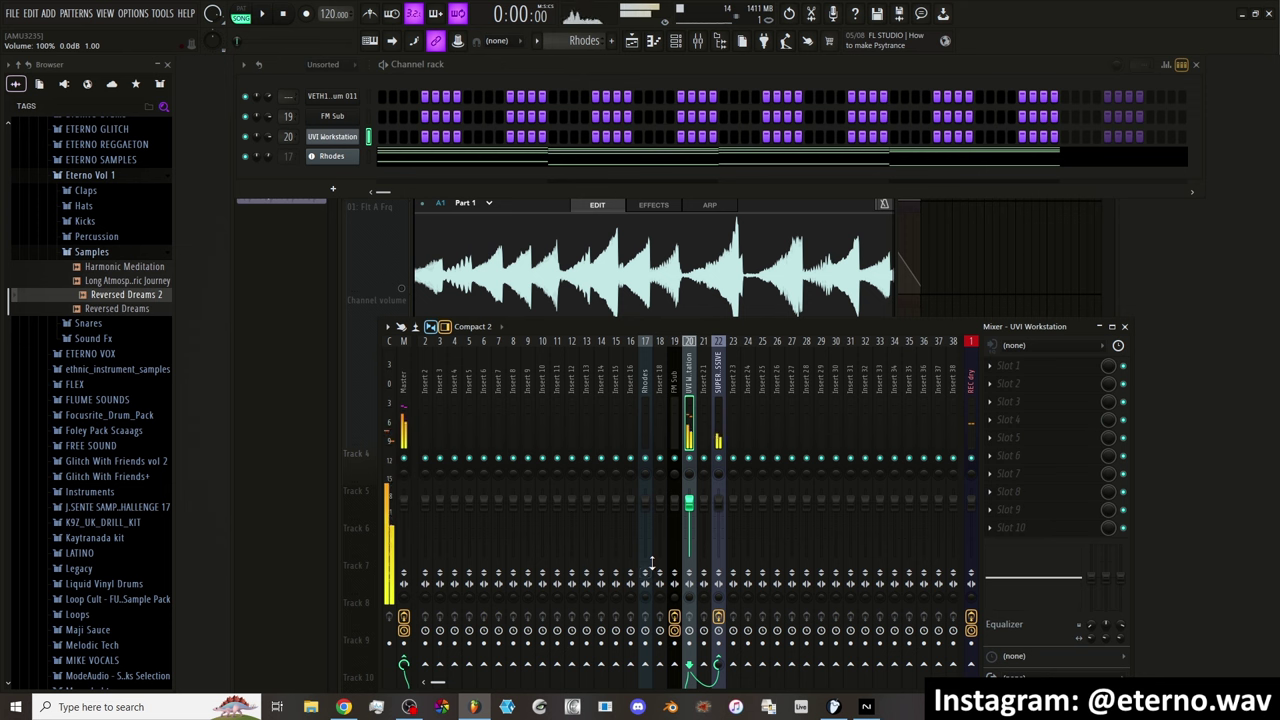
pyautogui.rightClick(737, 409)
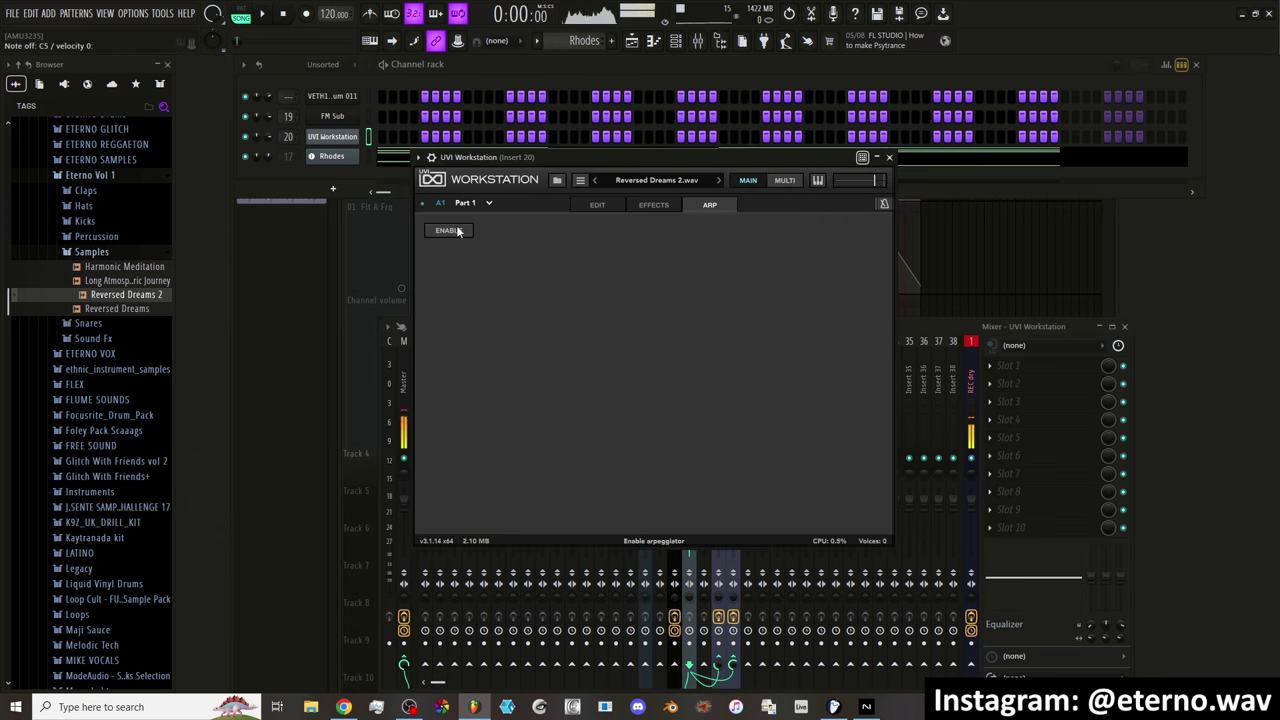
# Enable UVI Workstation's arpeggiator, silence several of its steps and set the resolution to 1/8
pyautogui.click(459, 230)
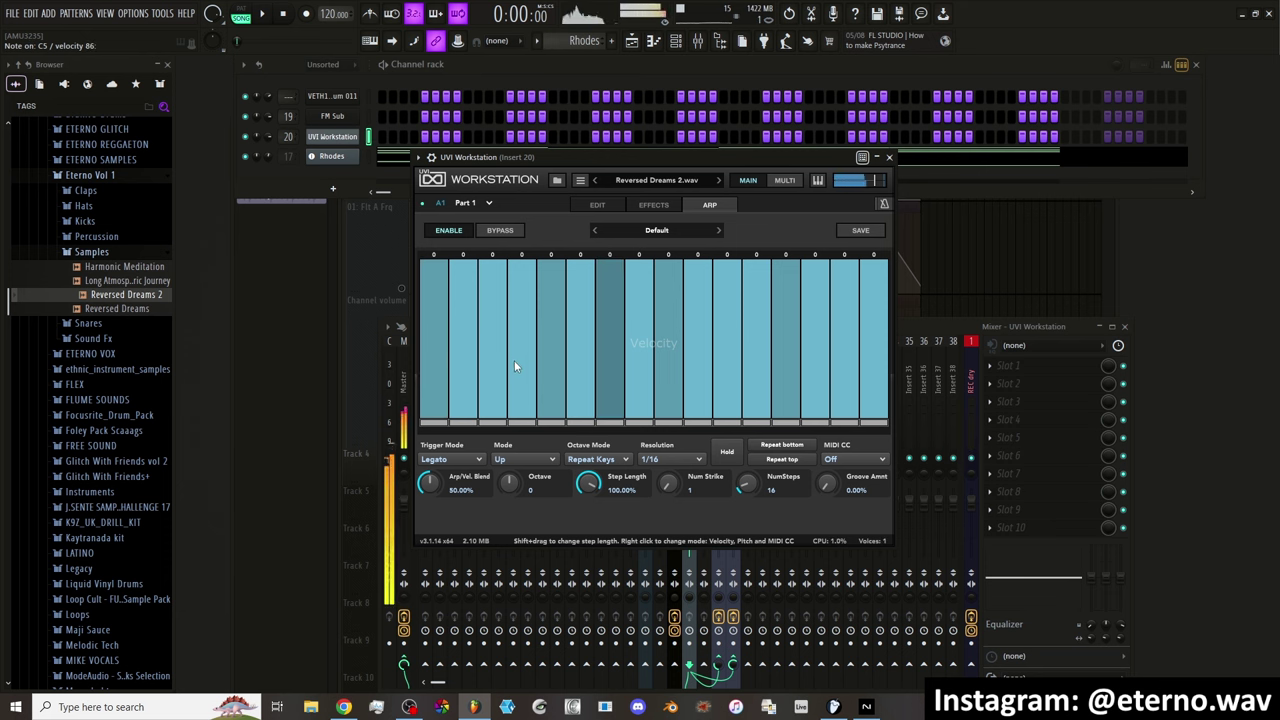
pyautogui.moveTo(512, 362); pyautogui.dragTo(510, 396)
pyautogui.click(640, 304)
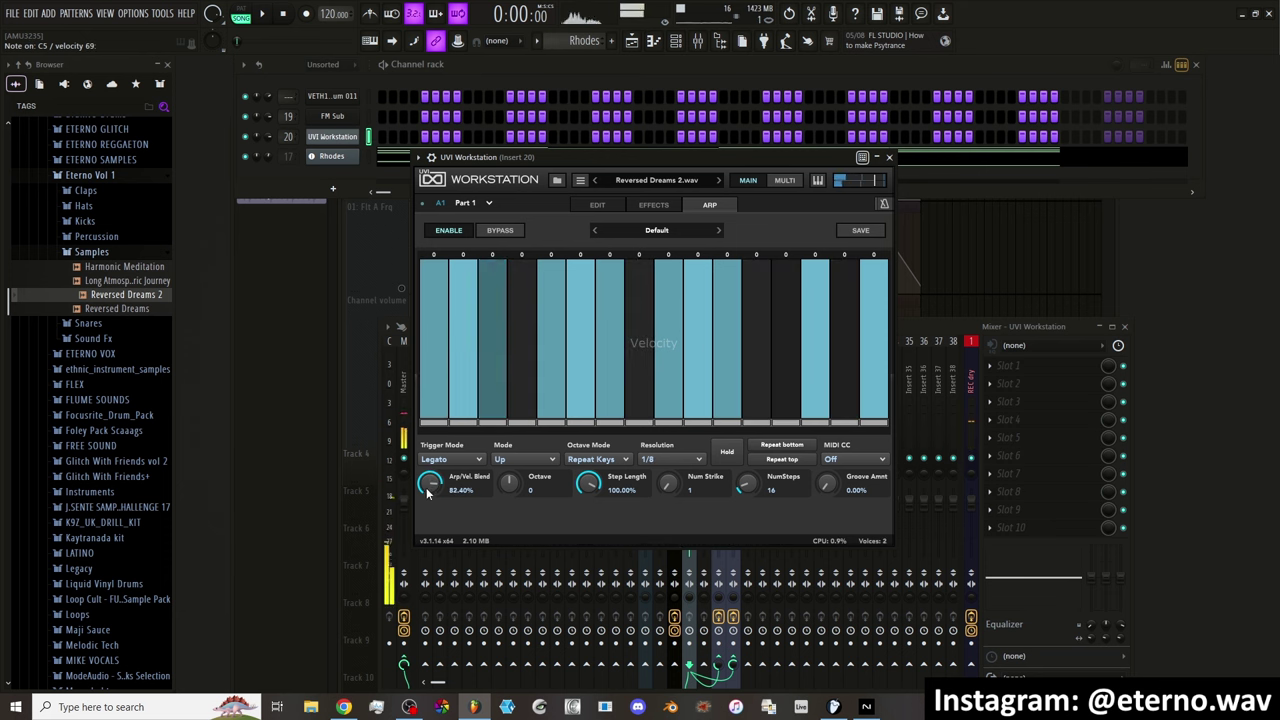
# Set the arpeggiator's Arp/Vel Blend to 100% and its Octave to 1
pyautogui.moveTo(427, 488); pyautogui.dragTo(430, 453)
pyautogui.moveTo(509, 482); pyautogui.dragTo(505, 367)
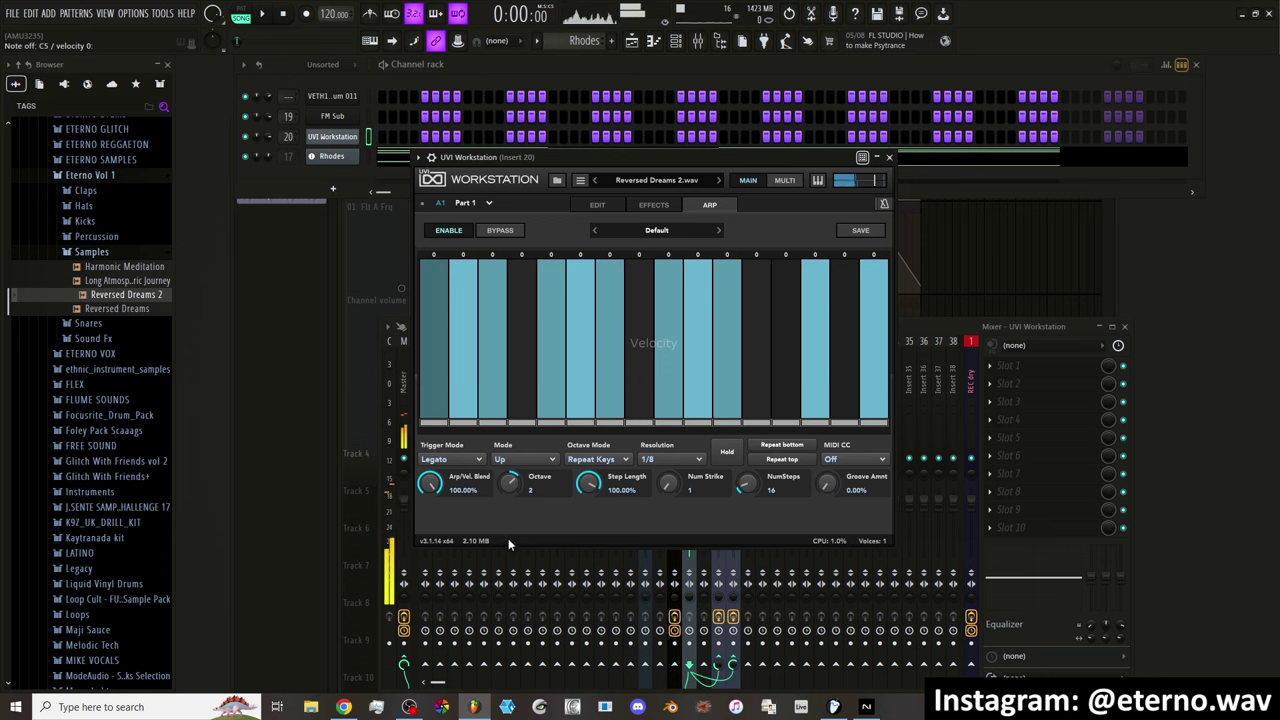
pyautogui.moveTo(511, 470); pyautogui.dragTo(508, 557)
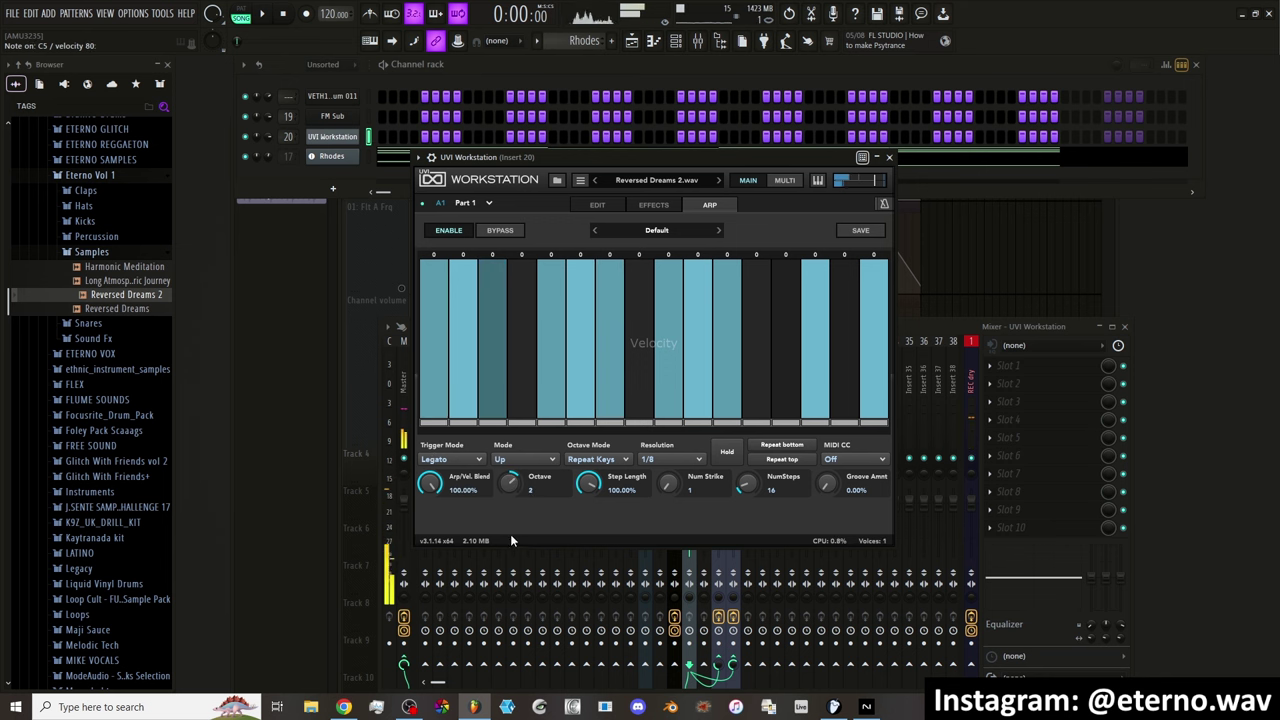
pyautogui.moveTo(511, 481); pyautogui.dragTo(511, 494)
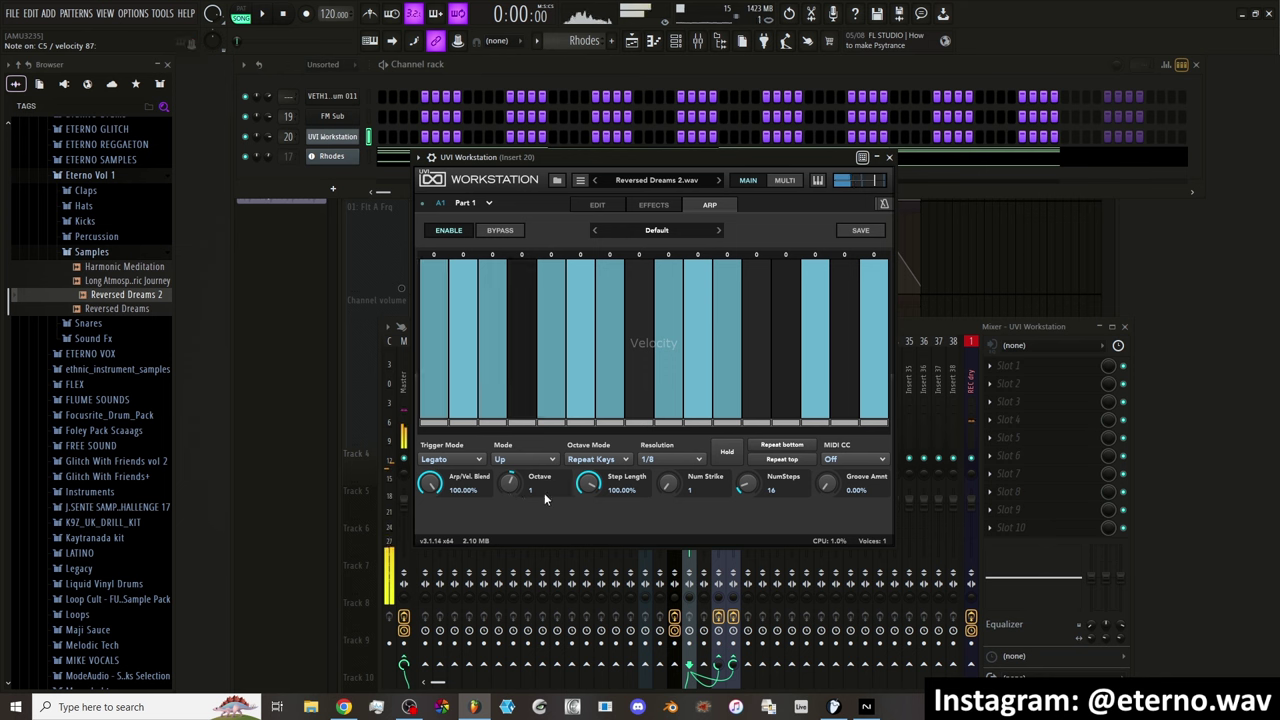
# Vary the arpeggiator's velocity pattern by setting reduced velocities on the second, sixth, eighth, ninth and tenth steps, and turn the arpeggiator off
pyautogui.click(463, 351)
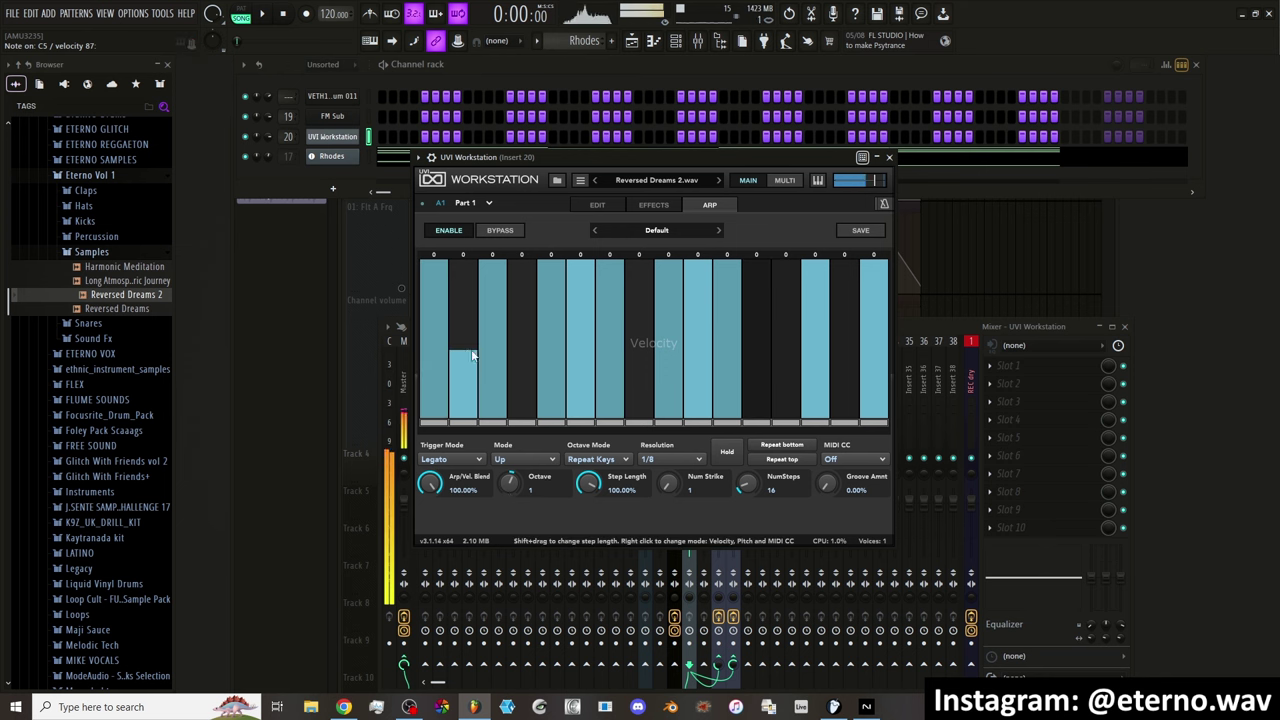
pyautogui.click(580, 314)
pyautogui.click(688, 345)
pyautogui.click(671, 312)
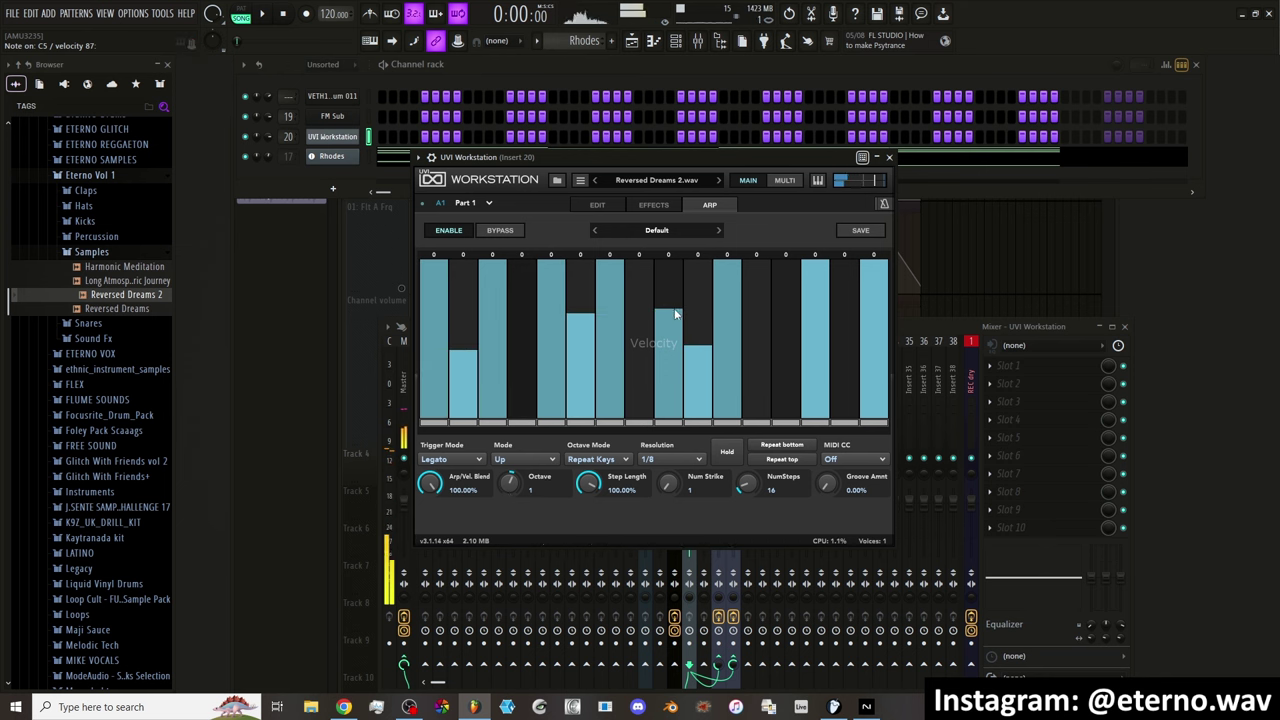
pyautogui.click(639, 344)
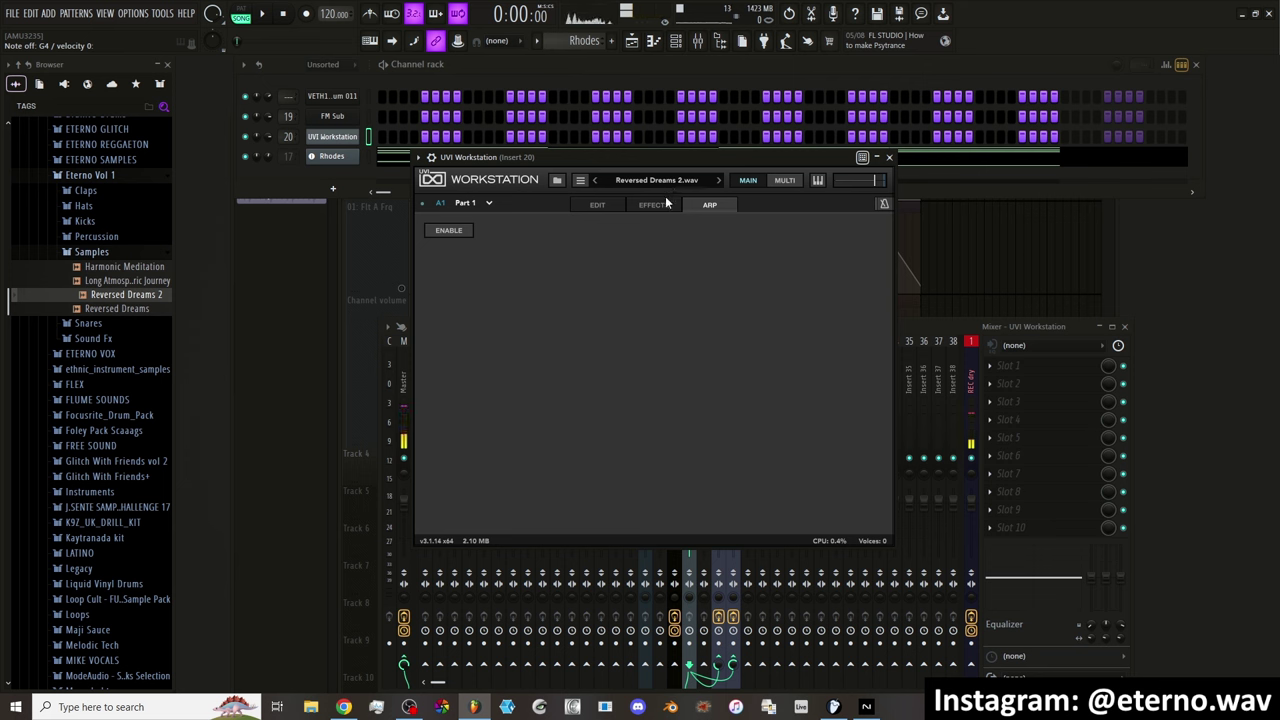
# Bypass and re-enable UVI Workstation's preset effects
pyautogui.click(656, 204)
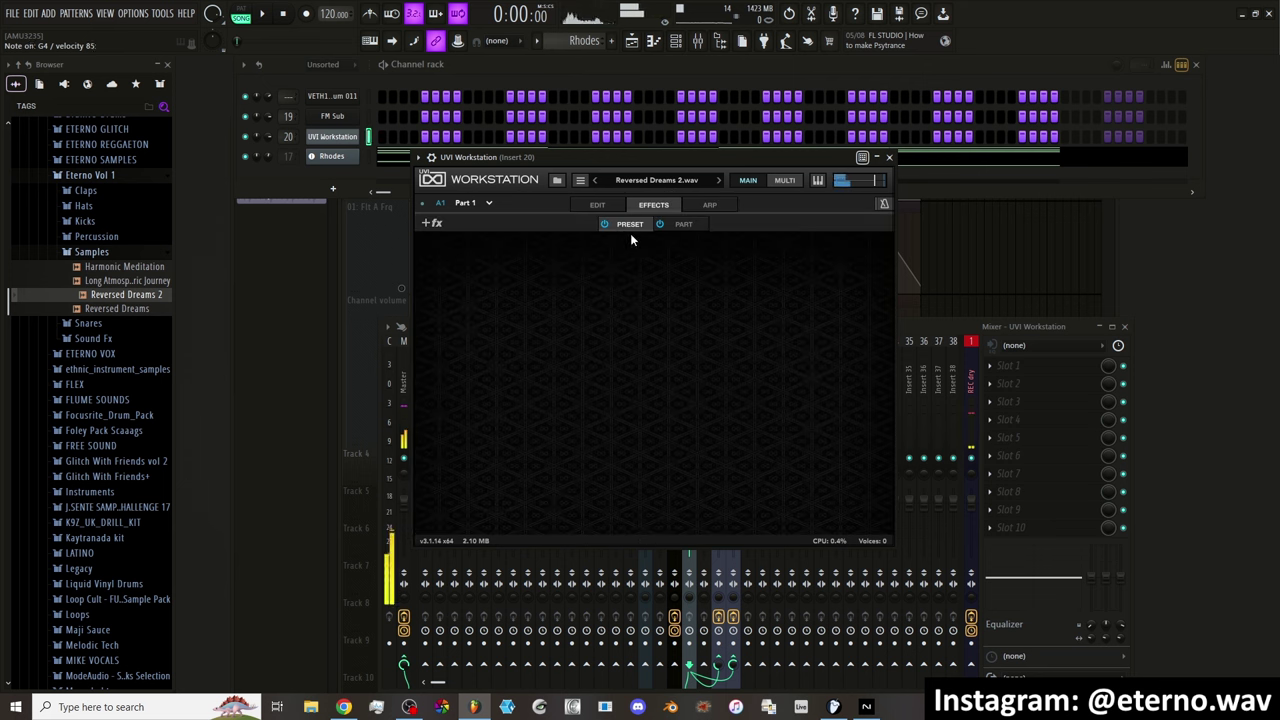
pyautogui.click(603, 224)
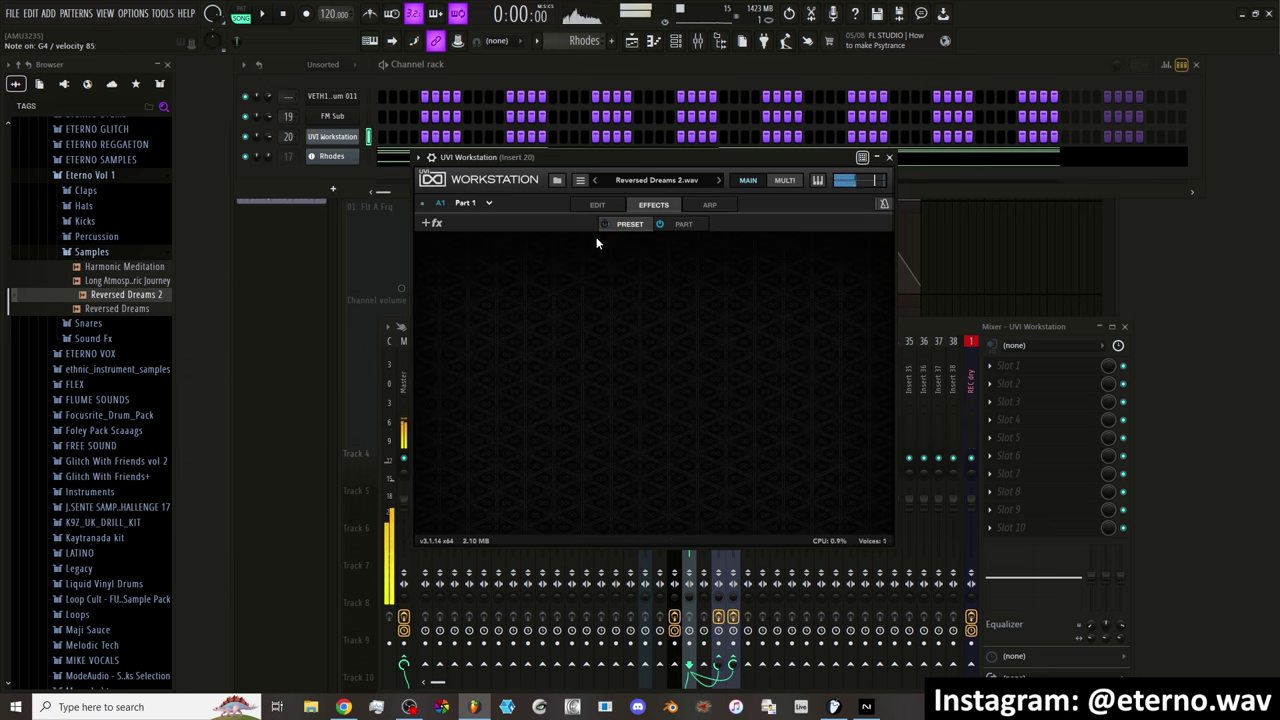
pyautogui.click(606, 224)
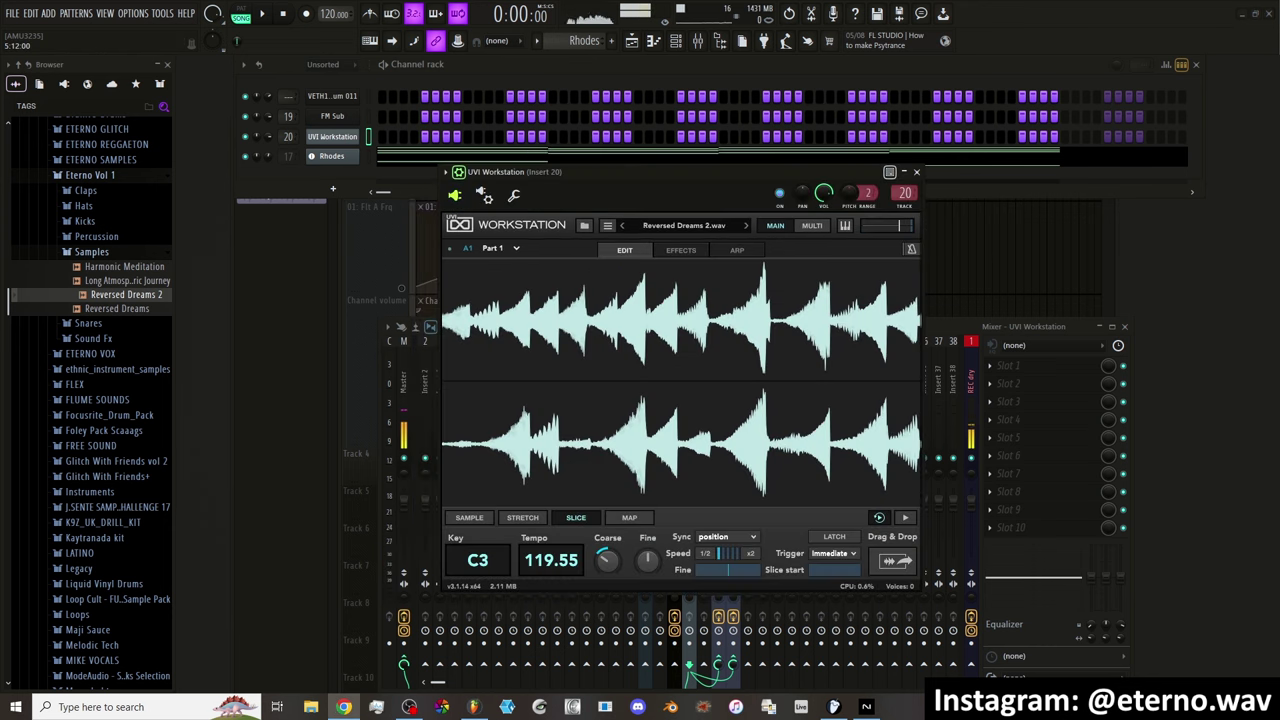
# Load the FL Cloud effect Combustor into slot 1 of the UVI Workstation mixer track
pyautogui.click(331, 136)
pyautogui.rightClick(332, 138)
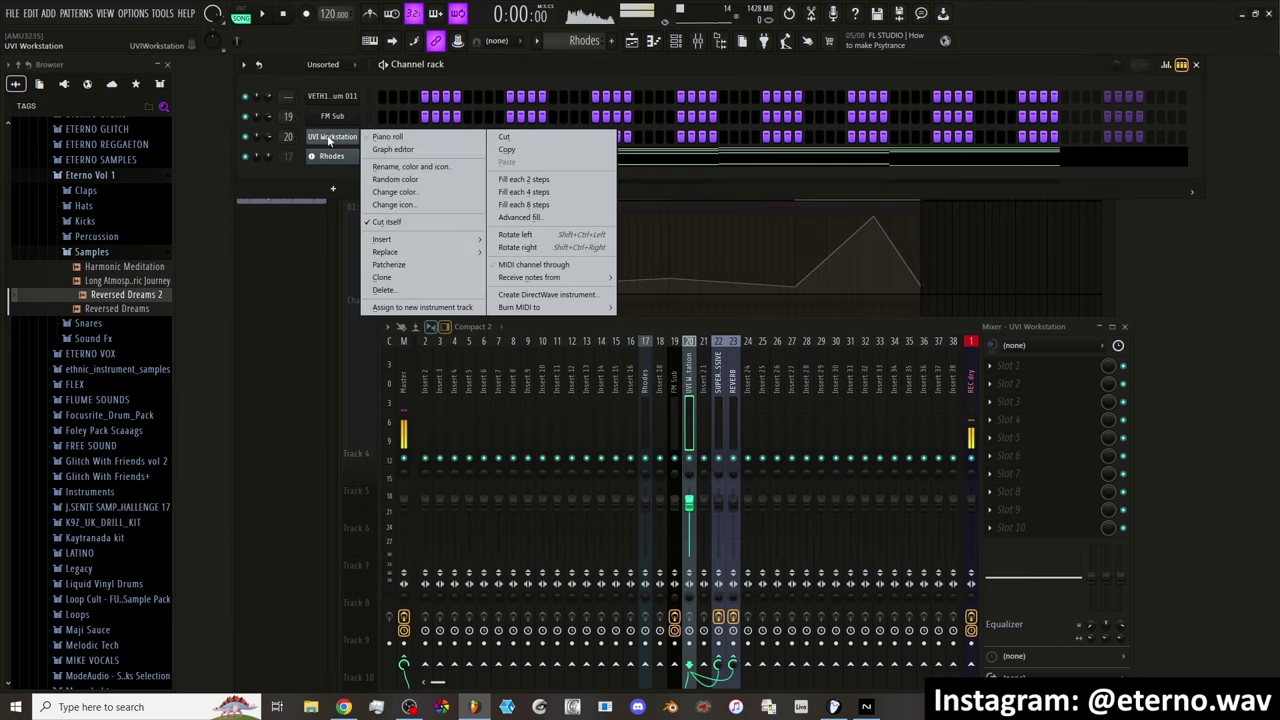
pyautogui.click(333, 141)
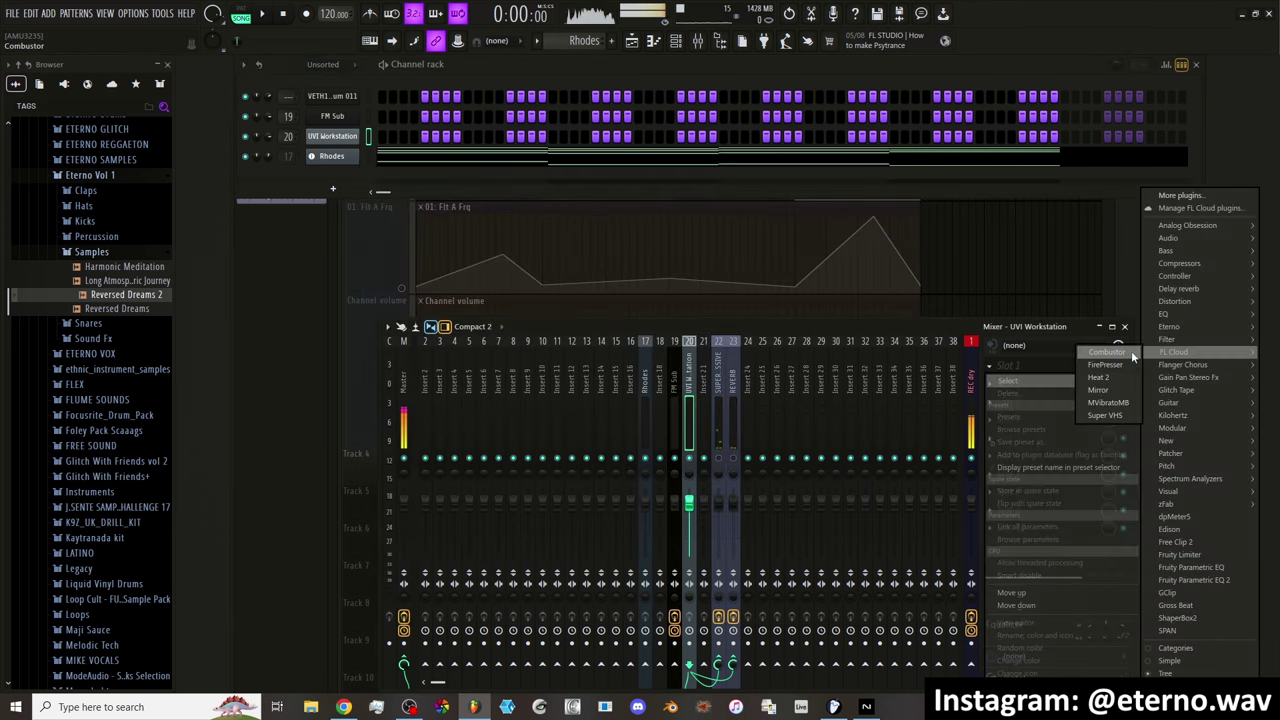
pyautogui.click(1119, 353)
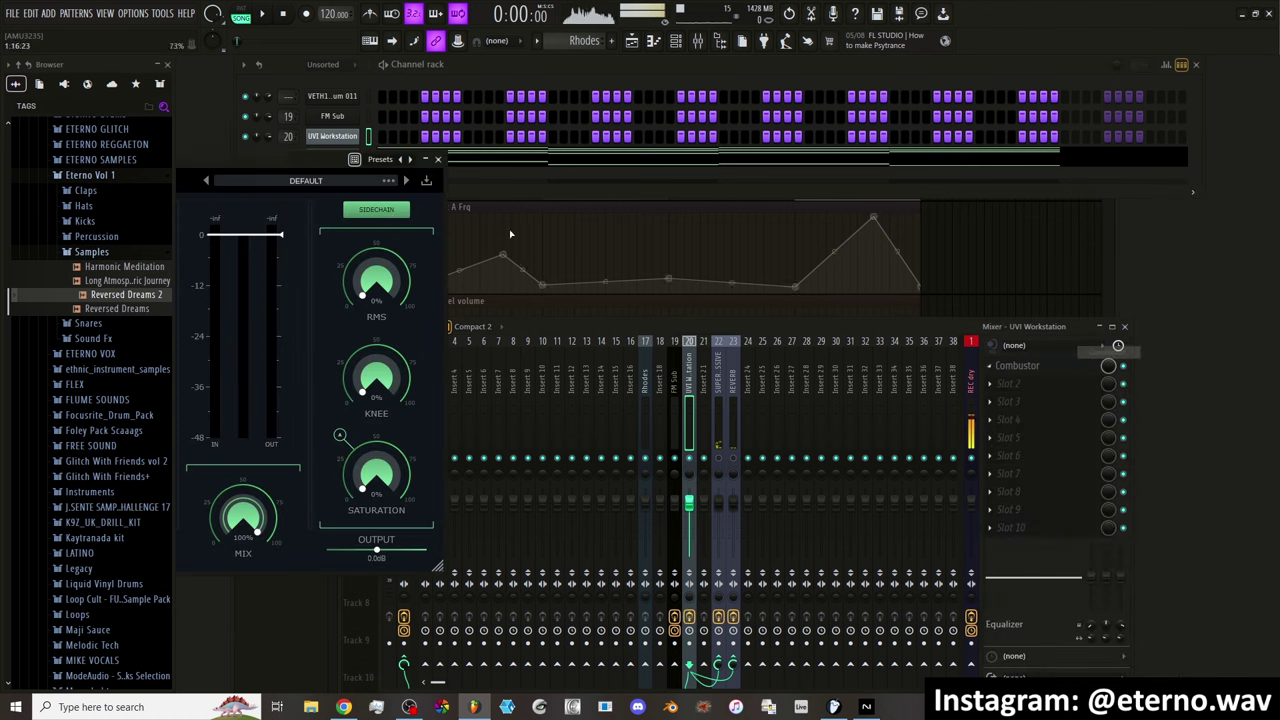
pyautogui.moveTo(302, 156); pyautogui.dragTo(711, 162)
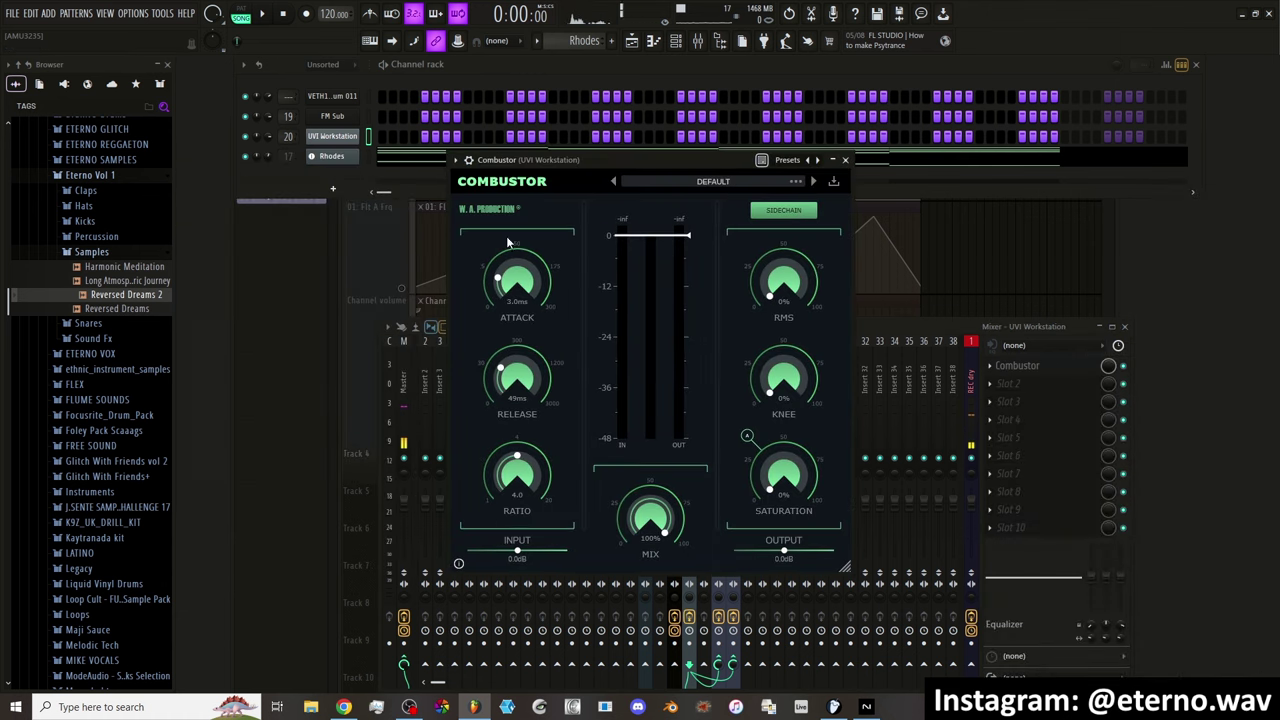
# Lower Combustor's threshold to about -24 dB, shorten the attack, and set release to 866 ms, input to 1.8 dB and output to 7.0 dB
pyautogui.moveTo(645, 237); pyautogui.dragTo(646, 340)
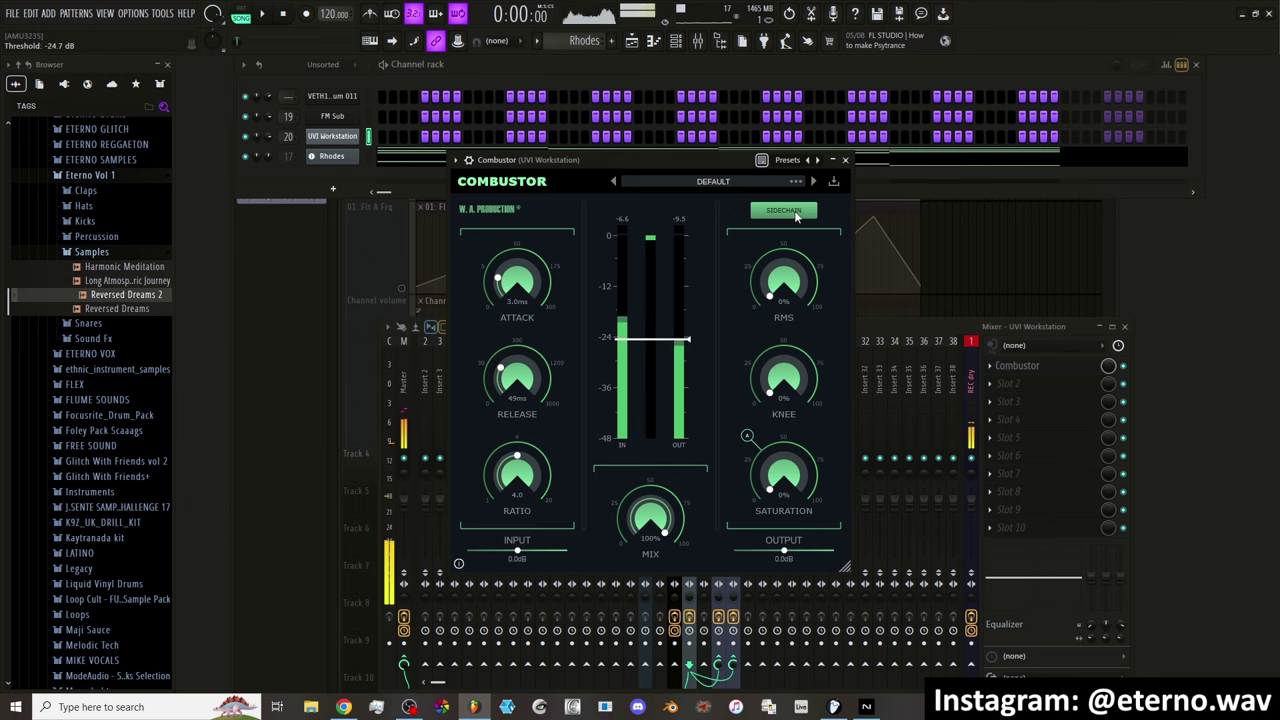
pyautogui.moveTo(740, 162); pyautogui.dragTo(740, 181)
pyautogui.moveTo(665, 357); pyautogui.dragTo(665, 363)
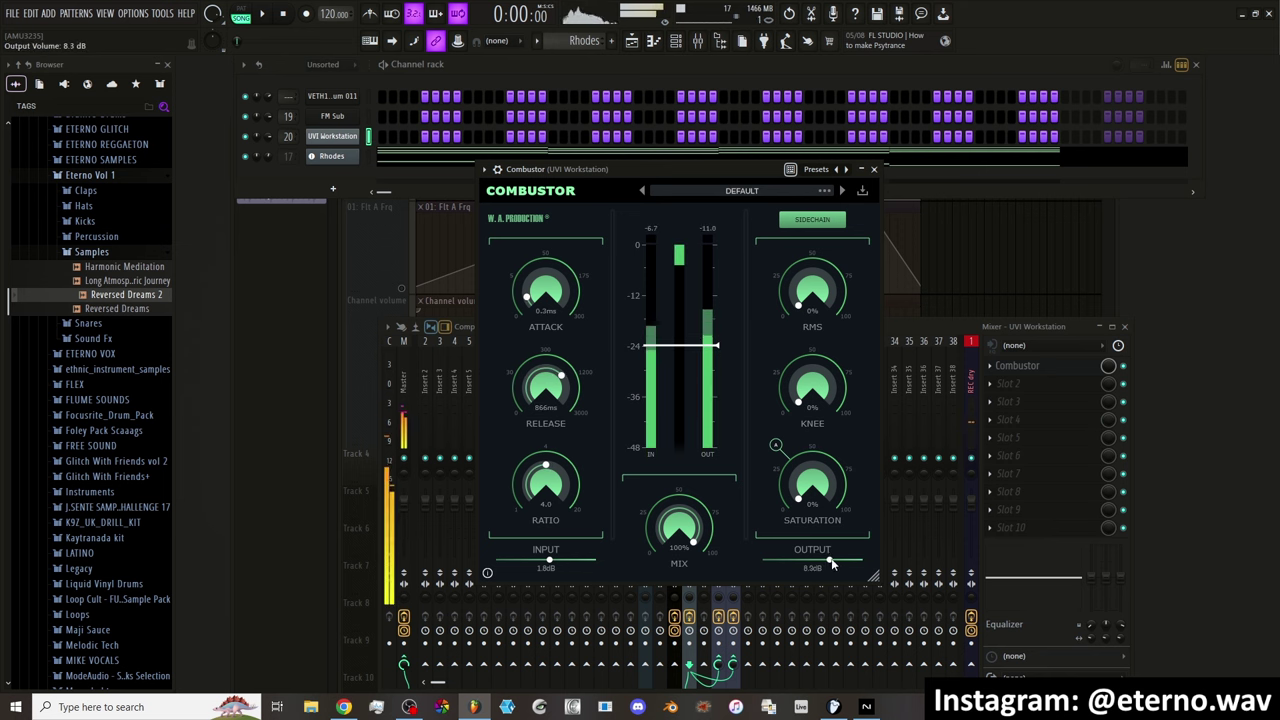
pyautogui.moveTo(830, 563); pyautogui.dragTo(827, 563)
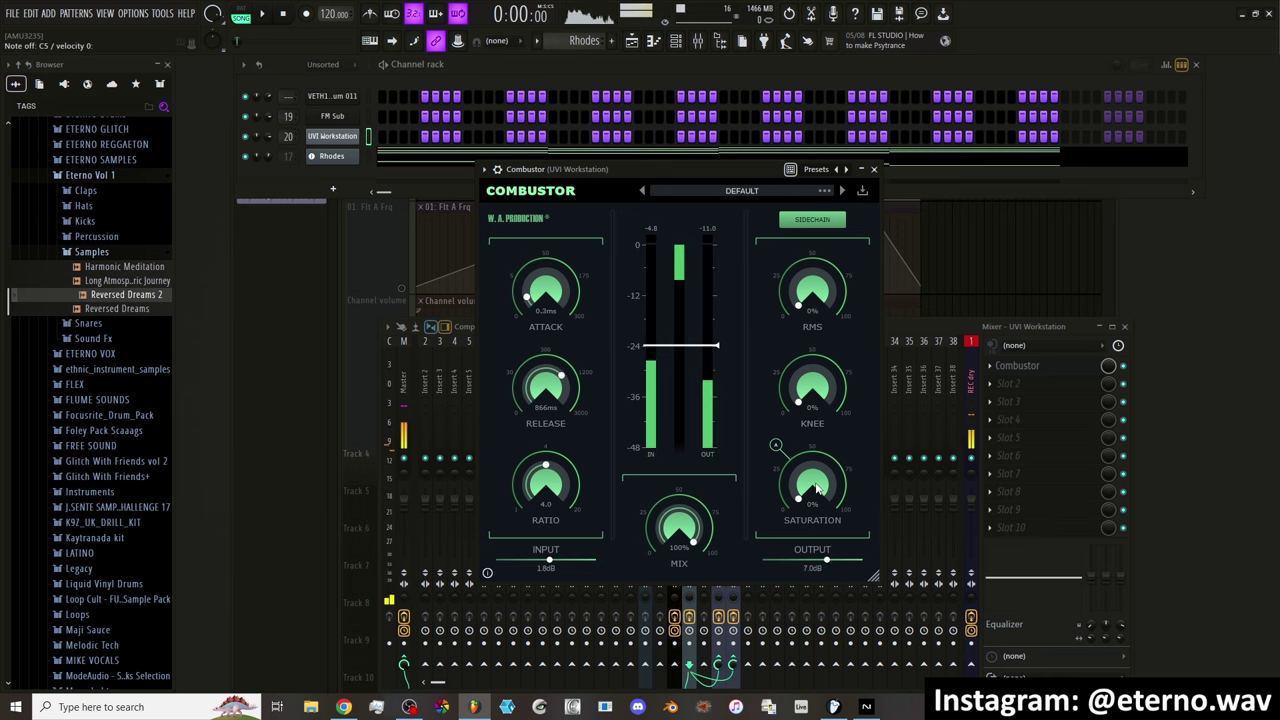
# Try Combustor's Saturation at 77% and 100% while cycling through its saturation types, including Drive B and Drive C
pyautogui.moveTo(817, 487); pyautogui.dragTo(820, 358)
pyautogui.click(776, 446)
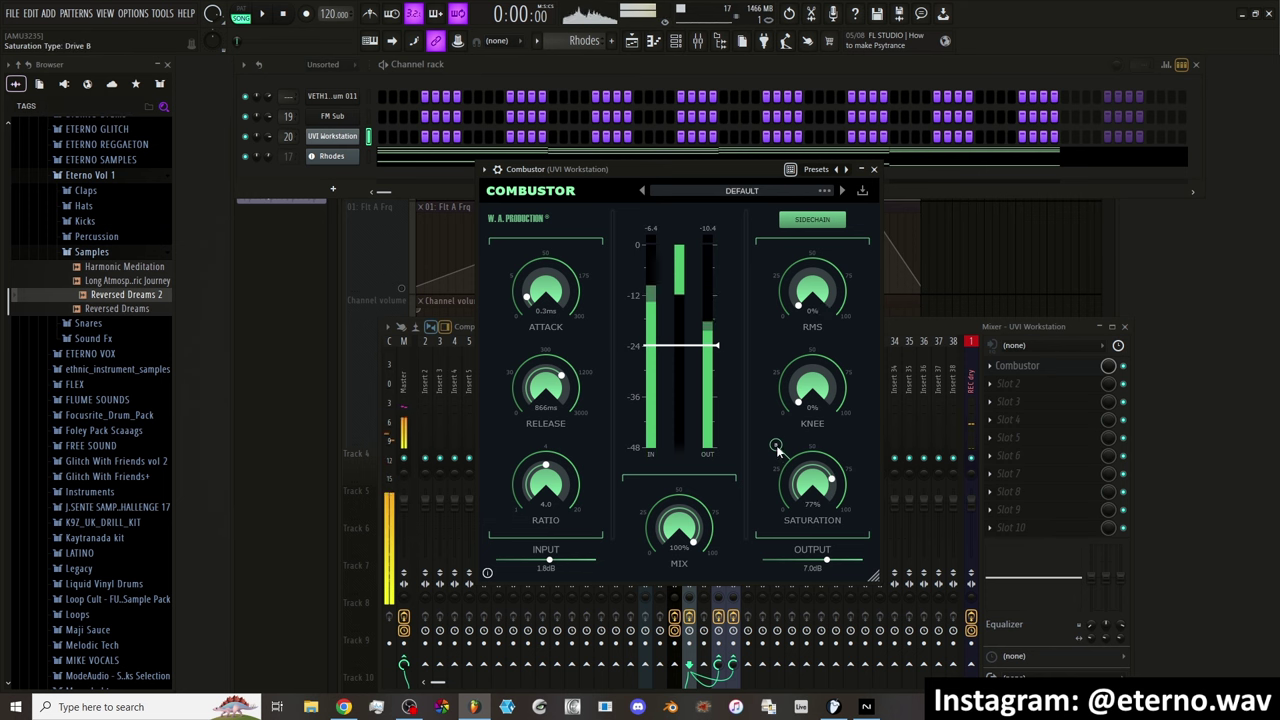
pyautogui.click(777, 447)
pyautogui.click(777, 447)
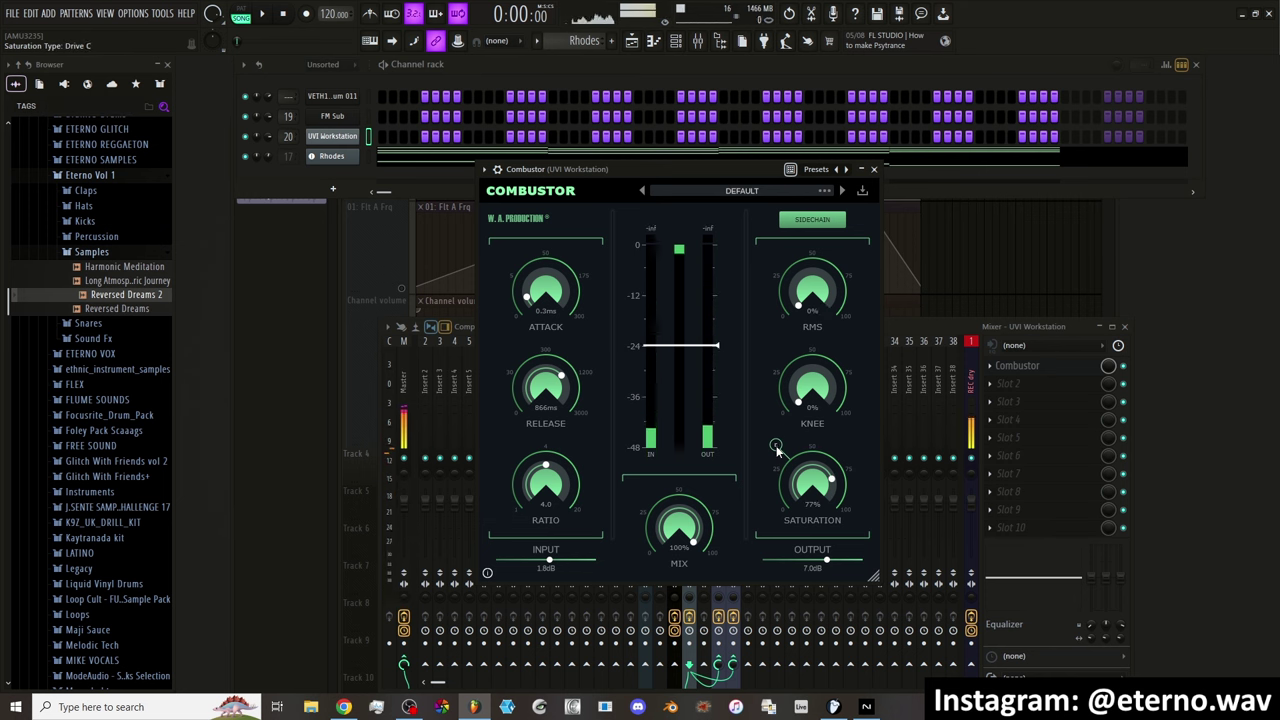
pyautogui.click(779, 446)
pyautogui.moveTo(814, 478); pyautogui.dragTo(814, 440)
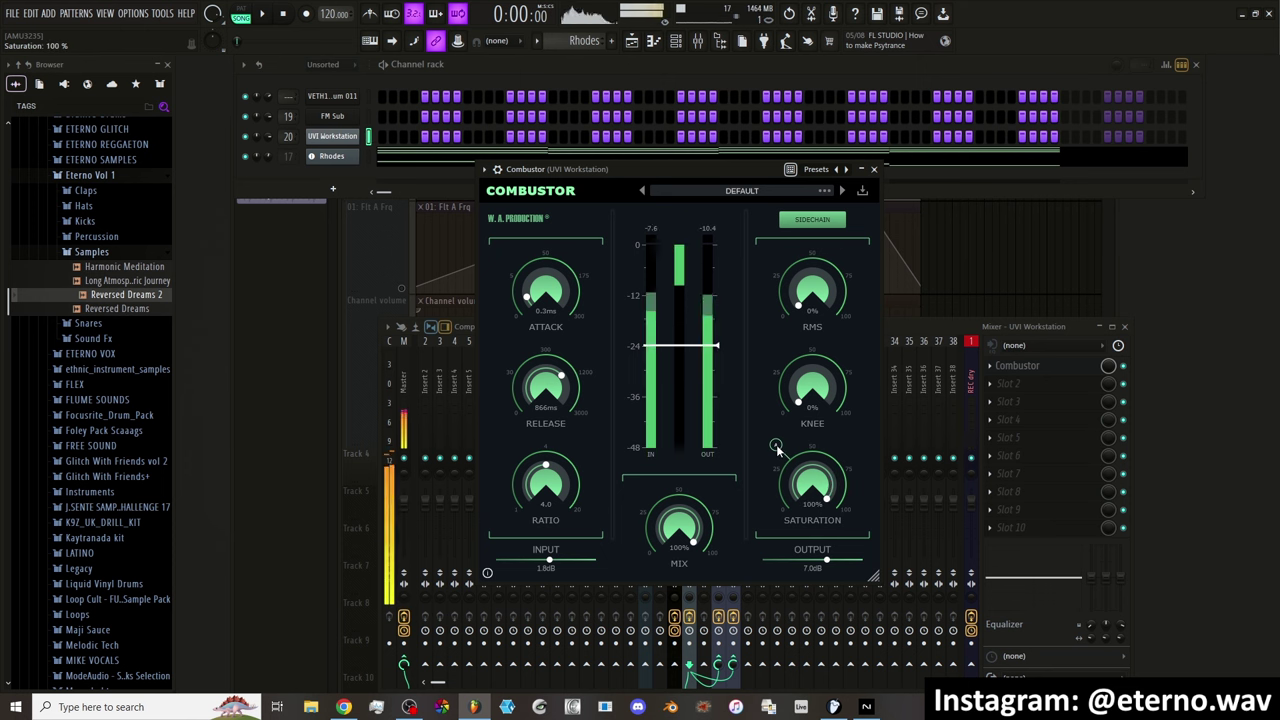
pyautogui.click(778, 447)
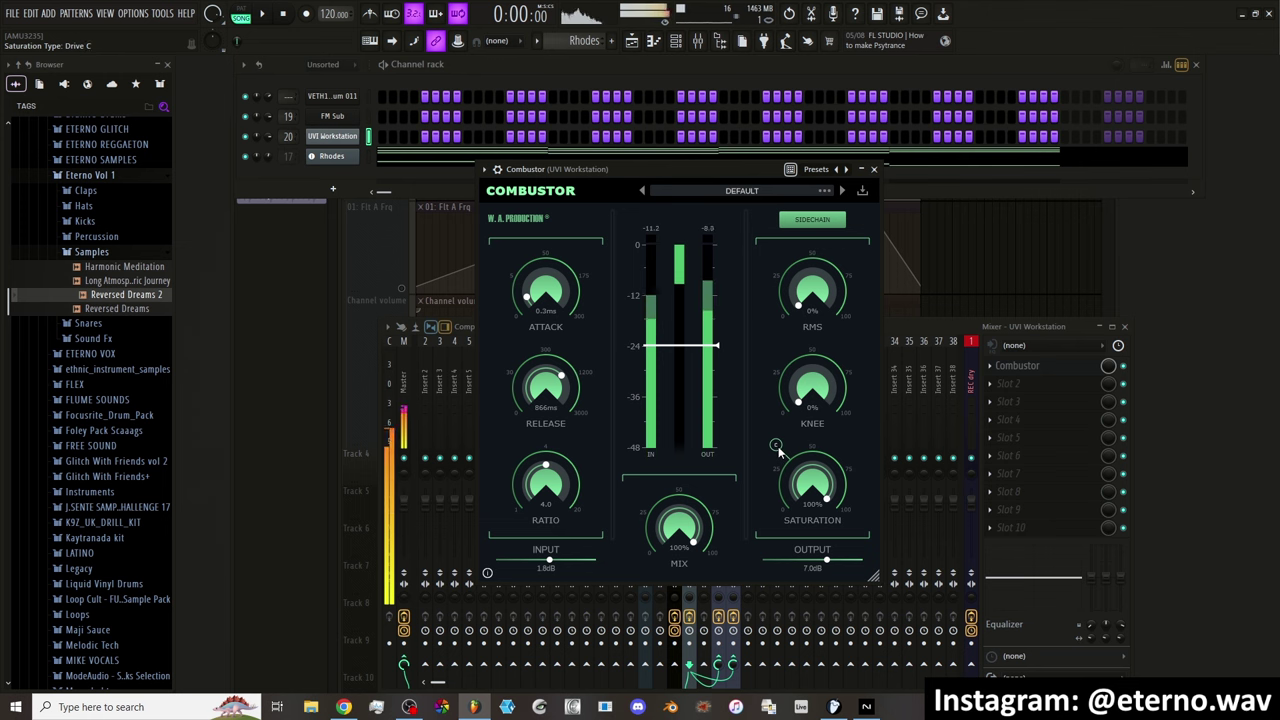
pyautogui.click(779, 446)
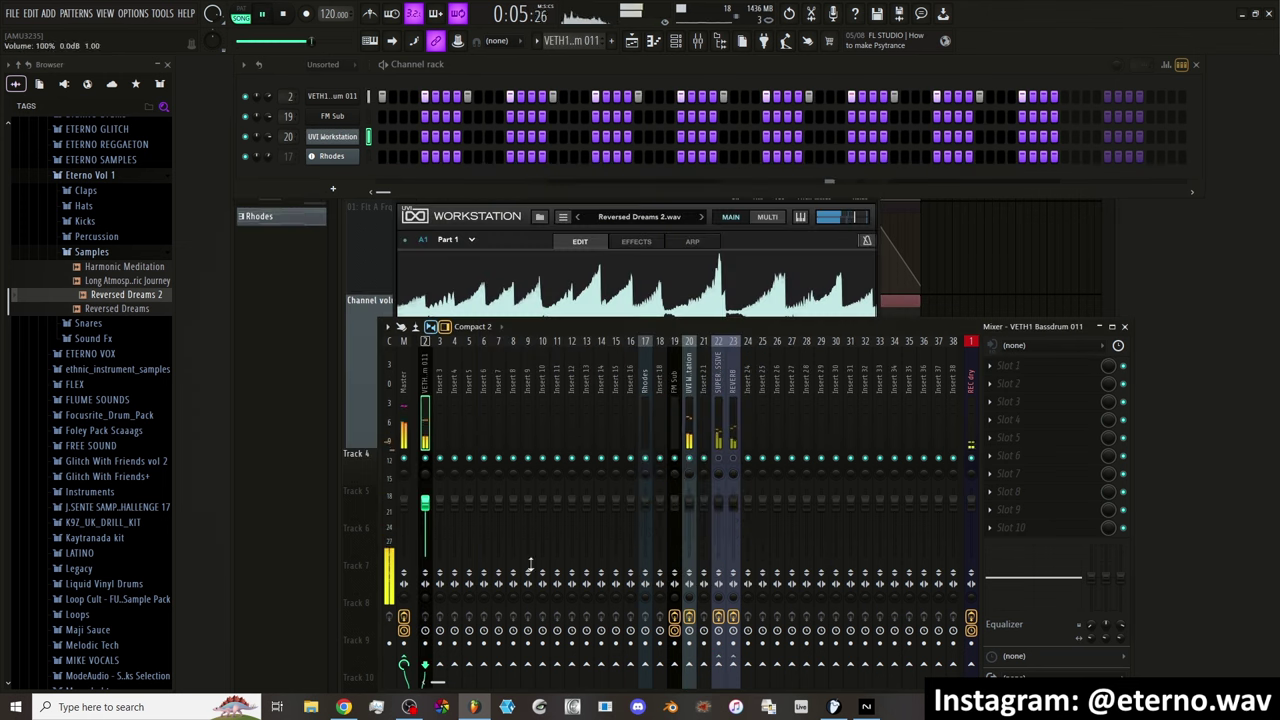
# Sidechain the VETH1 Bassdrum 011 mixer track to the UVI Workstation track on insert 20 and select that insert
pyautogui.rightClick(690, 666)
pyautogui.click(717, 663)
pyautogui.click(689, 450)
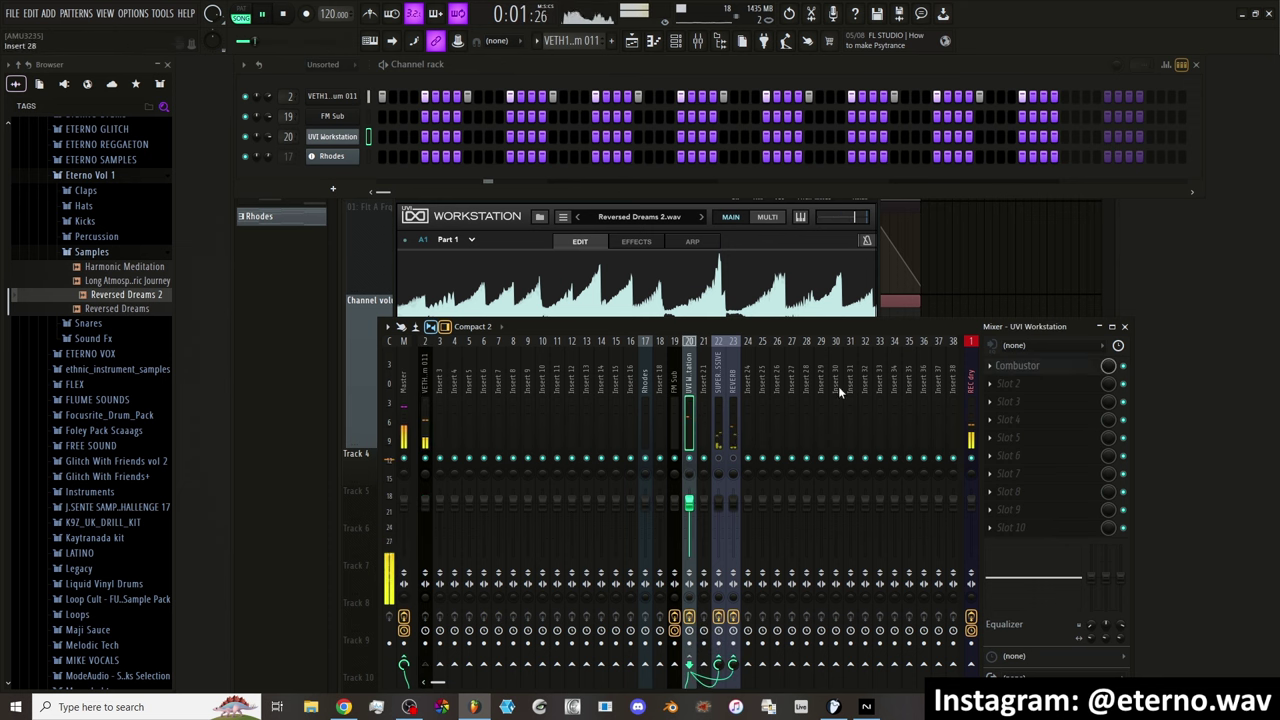
# Assign VETH1 Bassdrum 011 to Combustor's sidechain input in the plugin's processing settings and return to its interface
pyautogui.click(1017, 365)
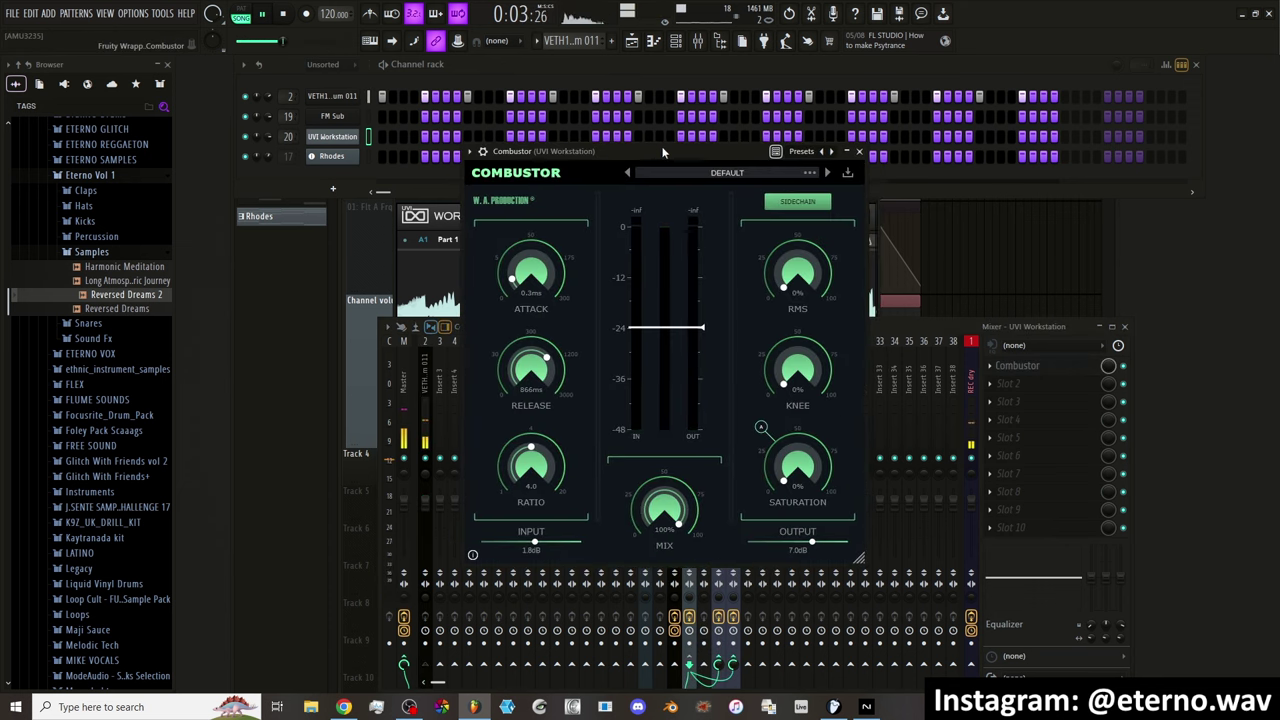
pyautogui.click(508, 175)
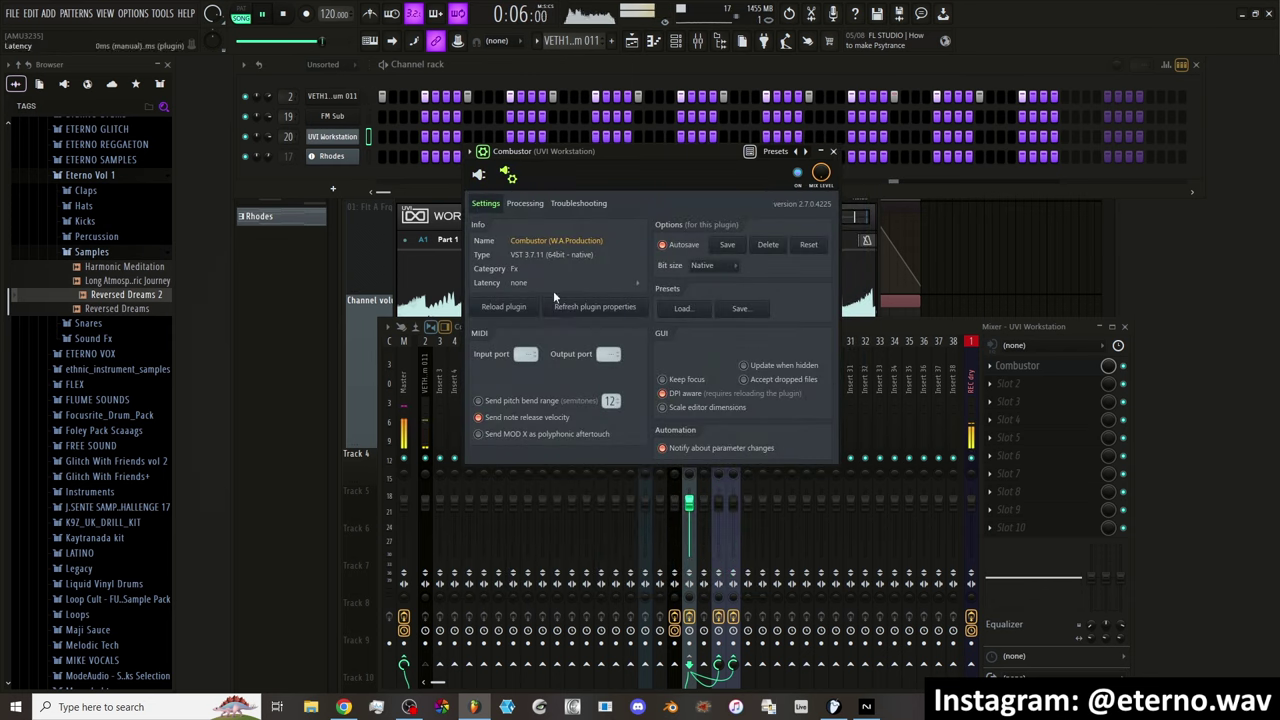
pyautogui.click(536, 204)
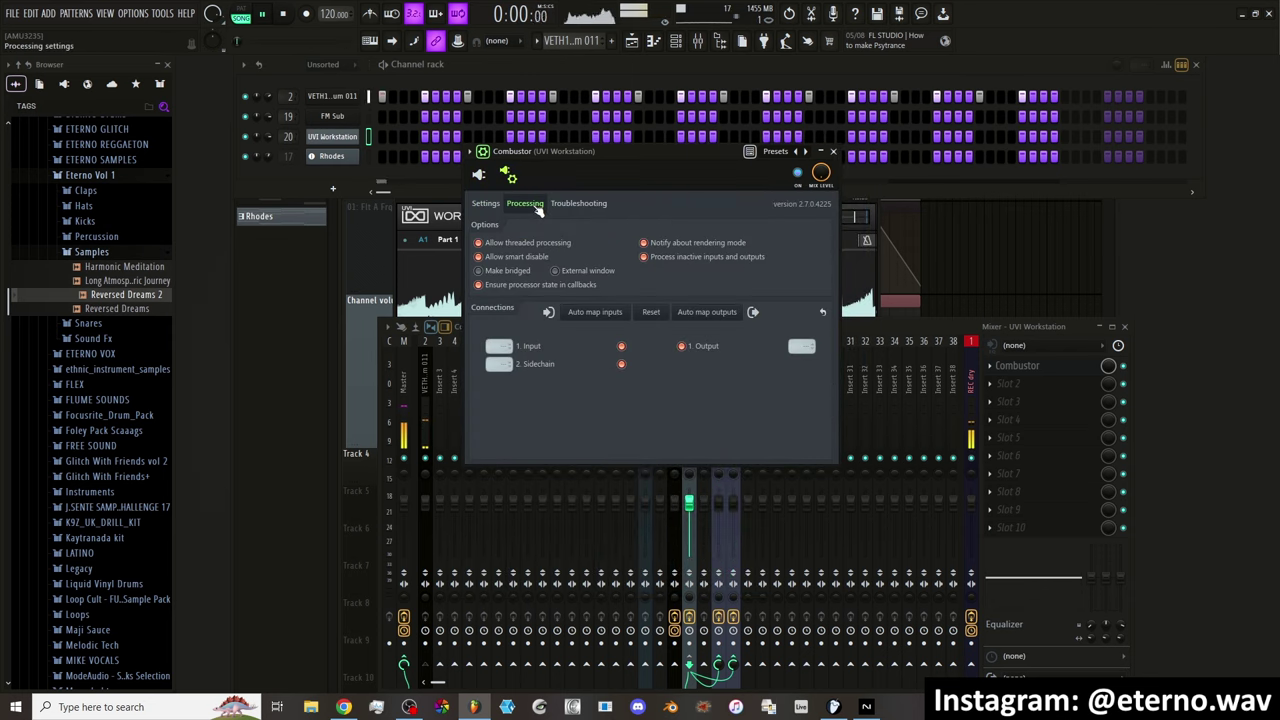
pyautogui.click(499, 364)
pyautogui.click(530, 387)
pyautogui.click(495, 203)
pyautogui.click(480, 176)
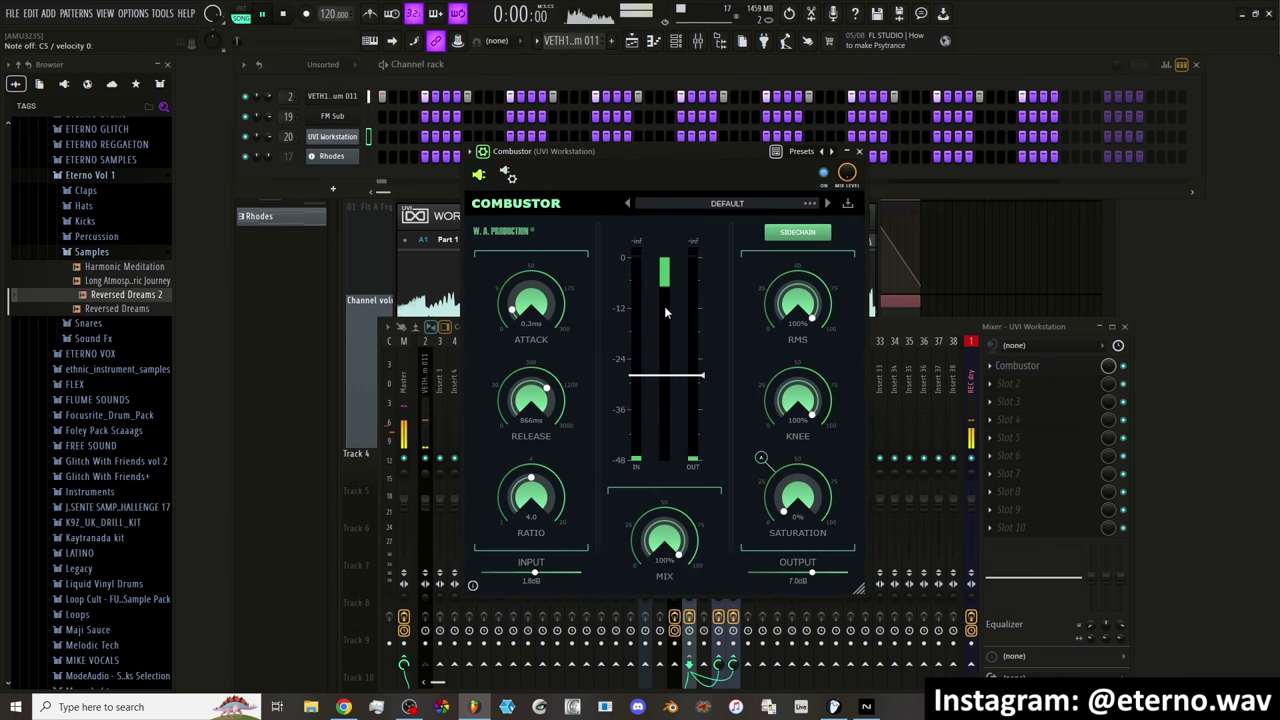
# Set Combustor's threshold to about -39 dB, attack to 0.0 ms, release to 292 ms, ratio to 11.4, RMS to 0% and knee to 100%
pyautogui.moveTo(666, 375); pyautogui.dragTo(672, 426)
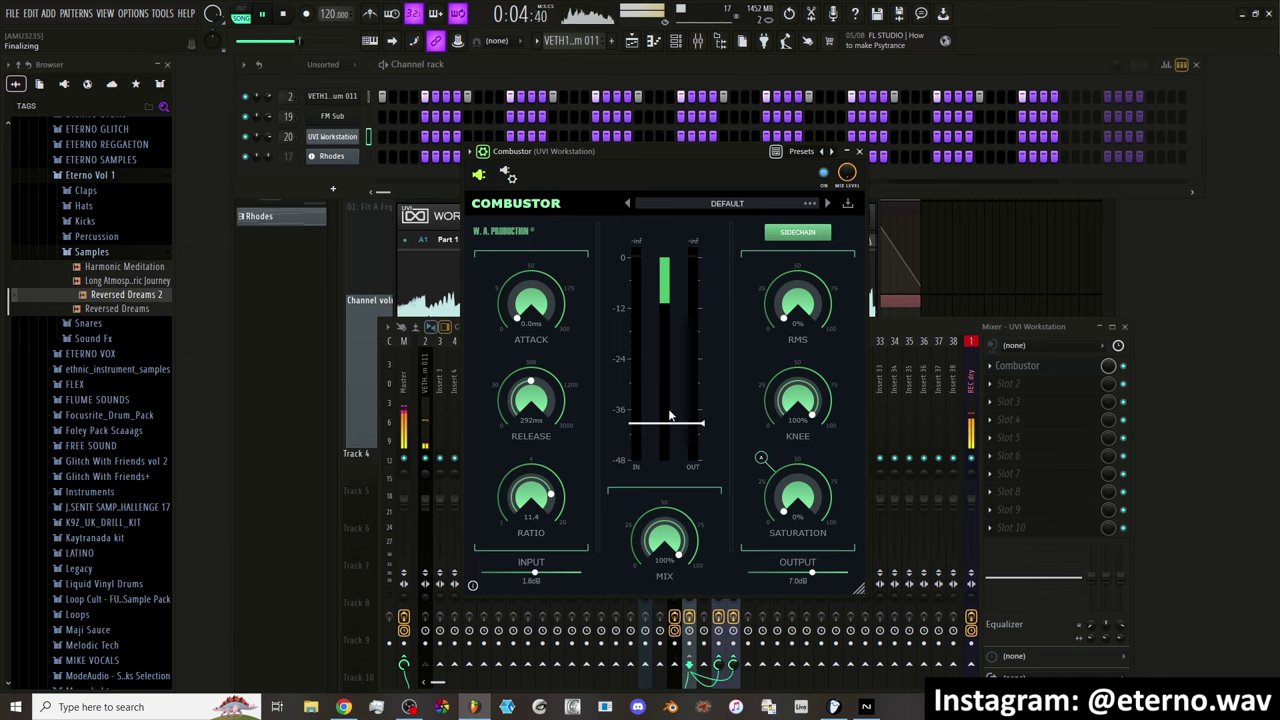
pyautogui.moveTo(651, 152); pyautogui.dragTo(775, 142)
# Check Combustor's sidechain connection, reselect VETH1 Bassdrum 011 as its source and return to the plugin's controls
pyautogui.click(582, 164)
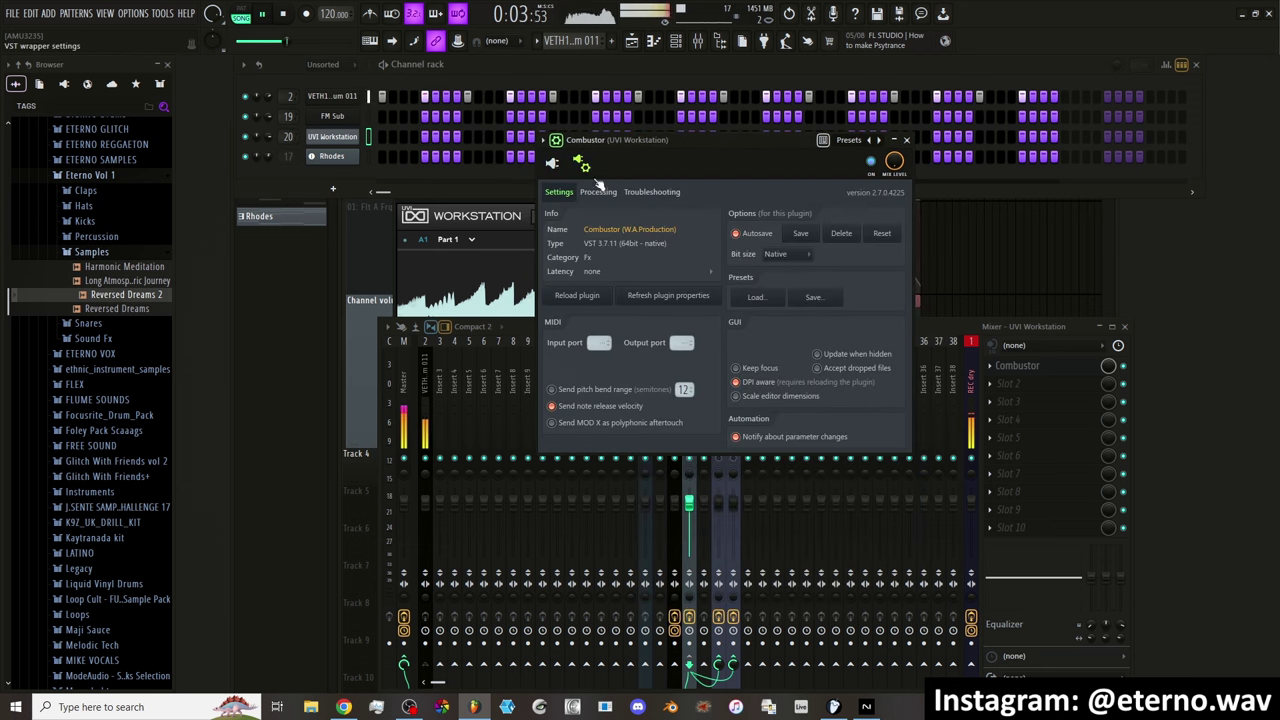
pyautogui.click(611, 196)
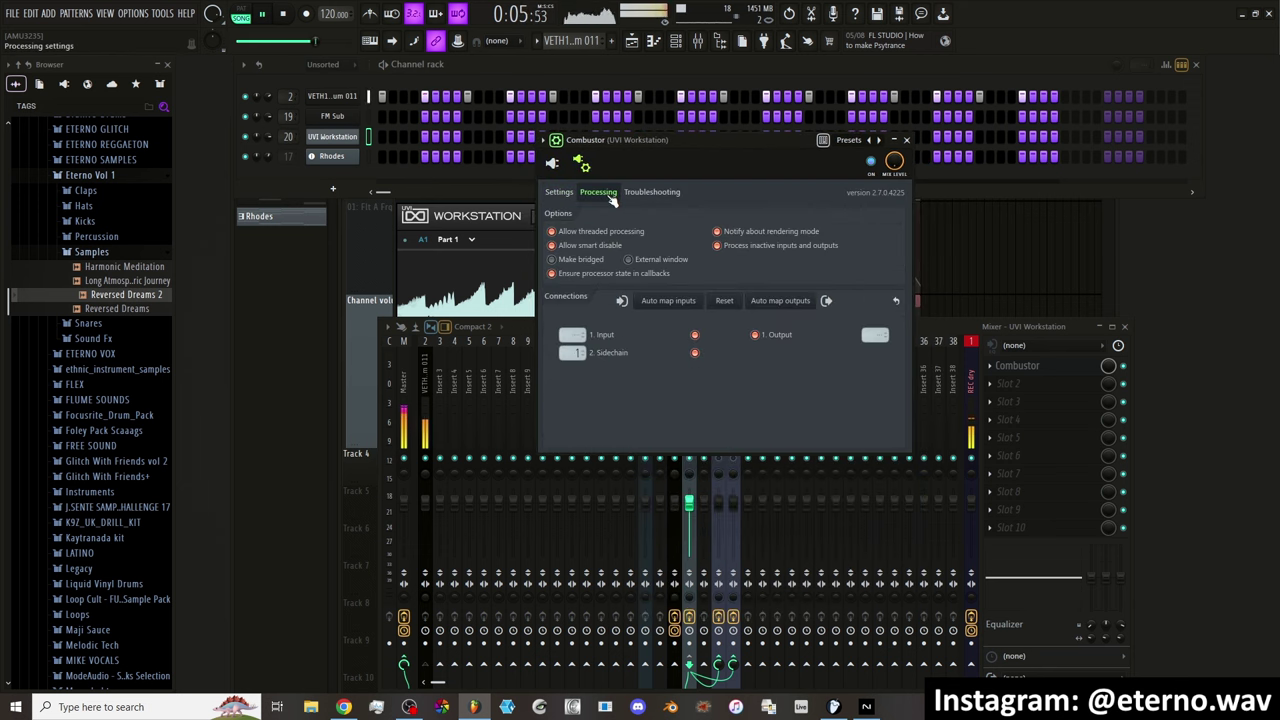
pyautogui.click(576, 356)
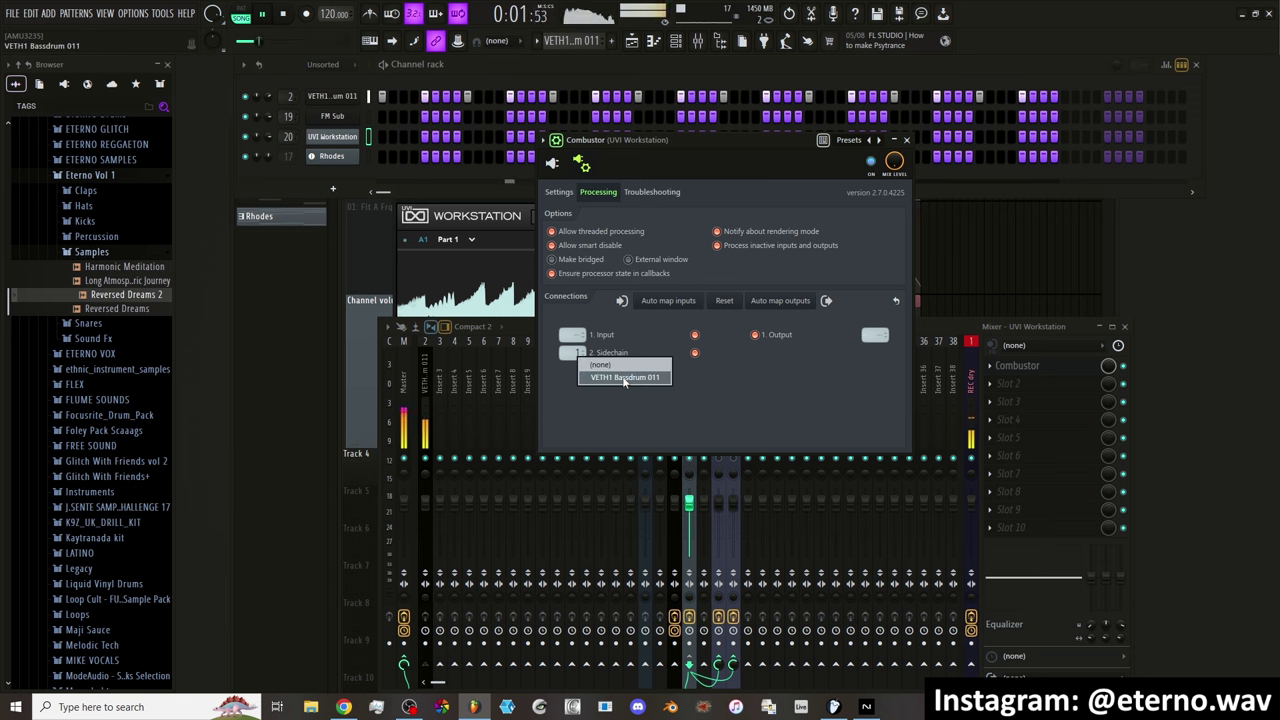
pyautogui.click(610, 376)
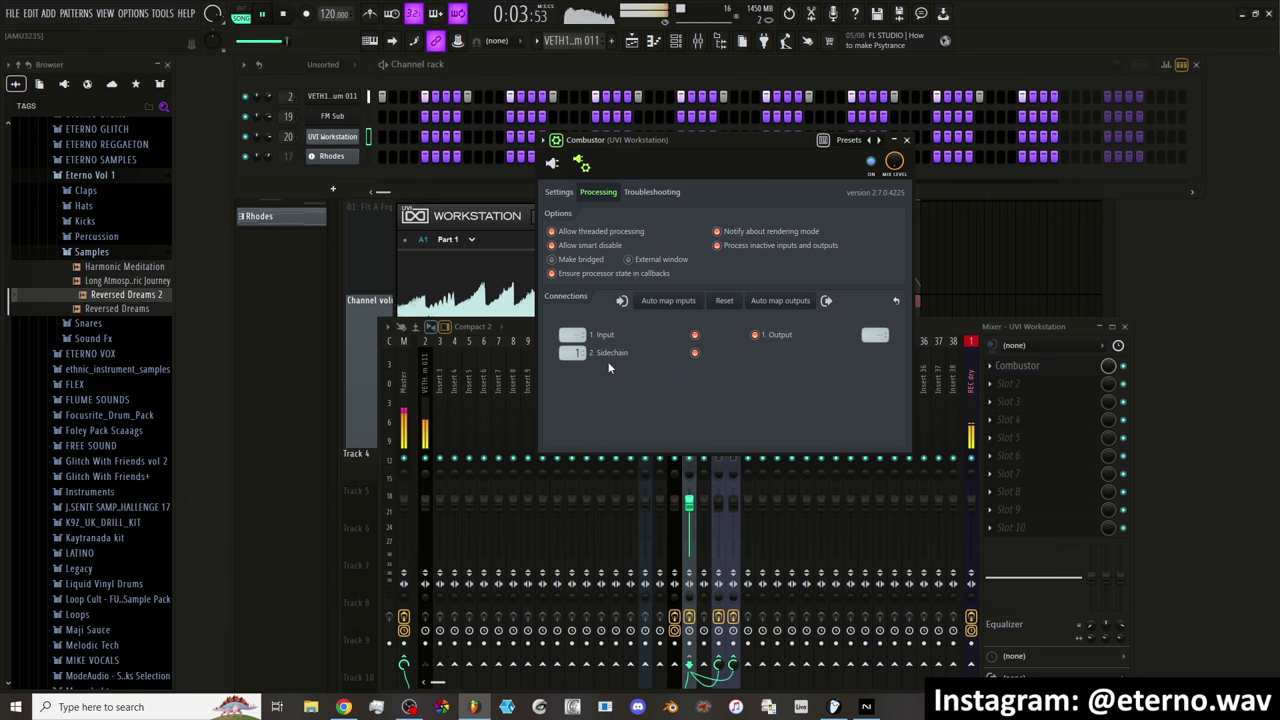
pyautogui.click(555, 165)
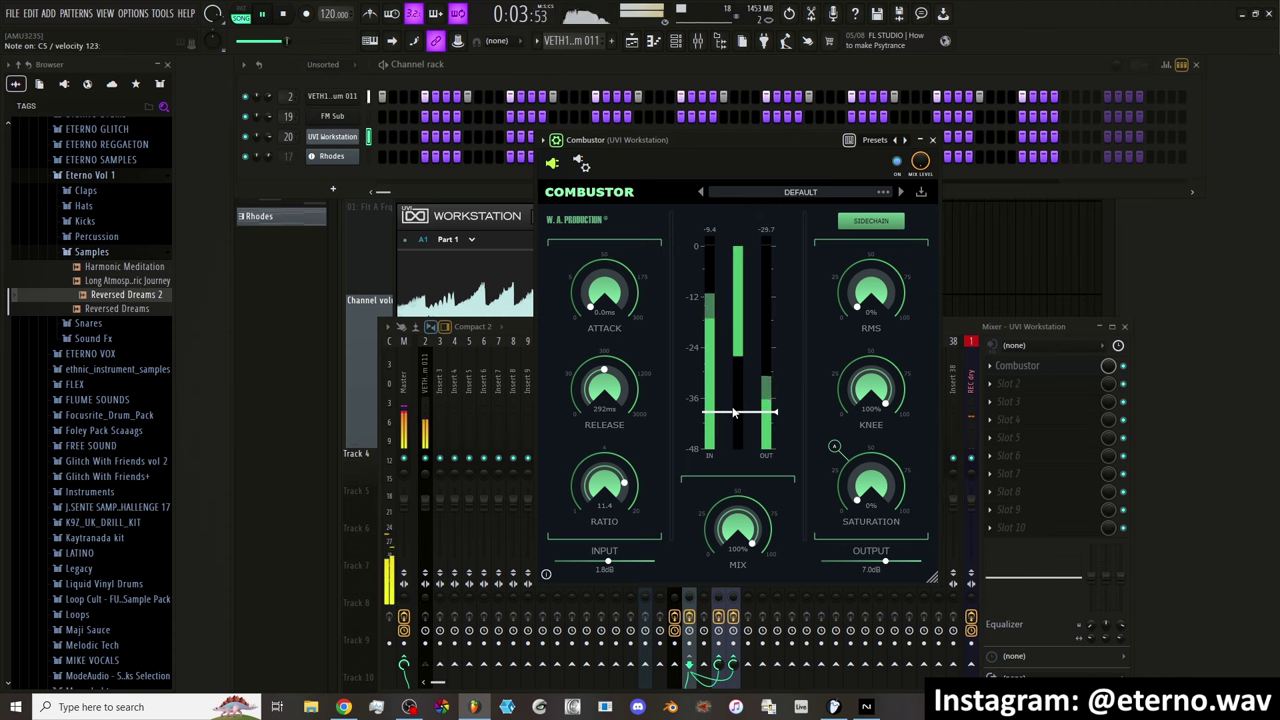
# Stop playback, close Combustor's interface and load the FL Cloud plugin FirePresser into slot 2 of the UVI Workstation mixer track
pyautogui.press('space')
pyautogui.click(1026, 383)
pyautogui.click(932, 140)
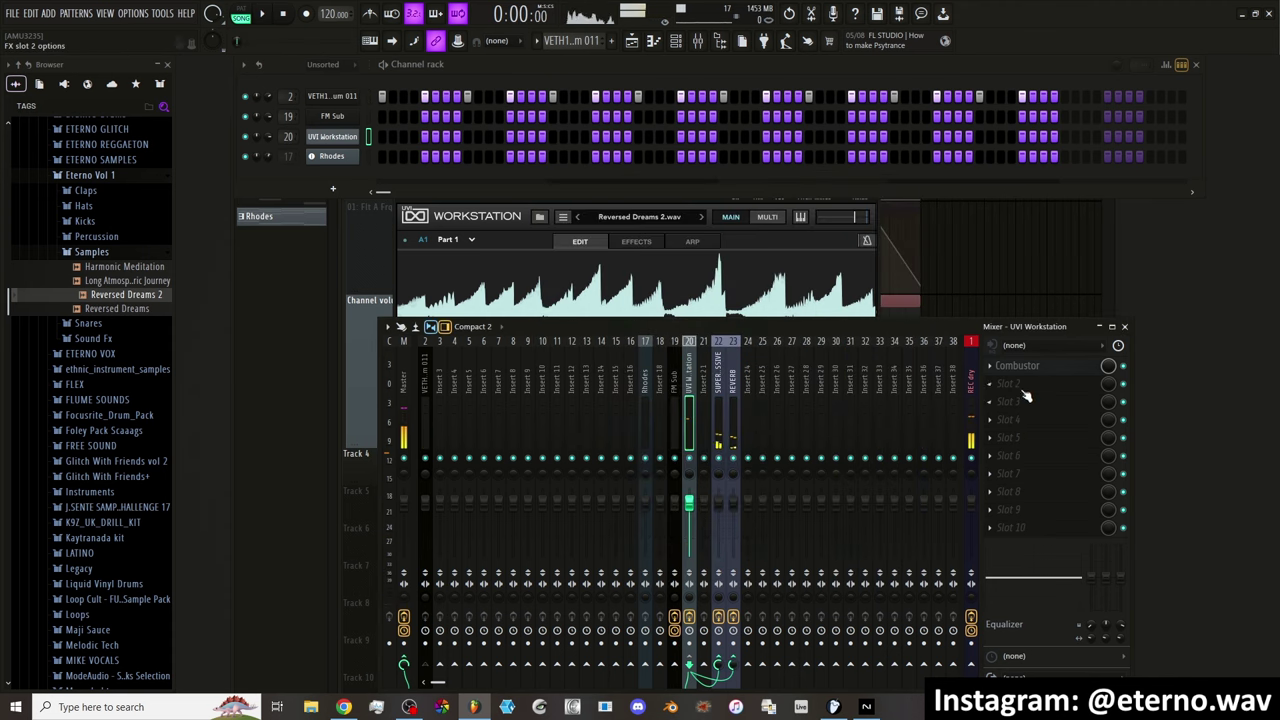
pyautogui.click(990, 365)
pyautogui.moveTo(1010, 381)
pyautogui.moveTo(1188, 355)
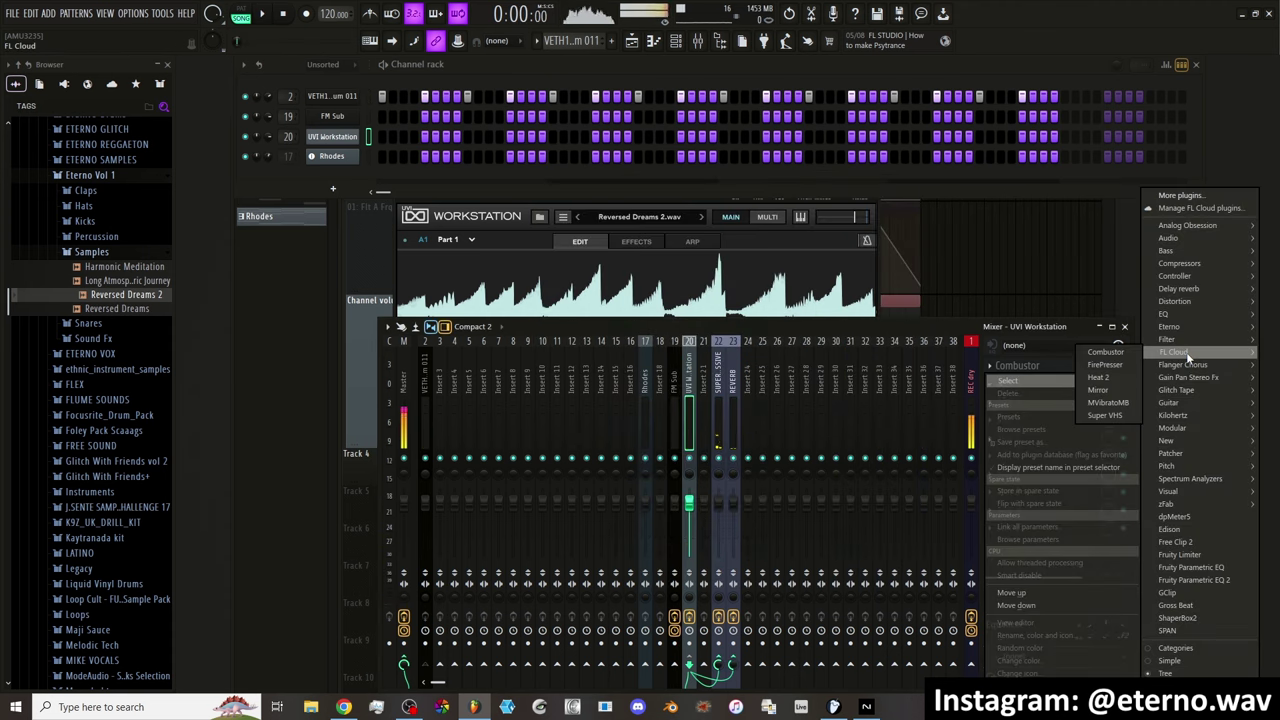
pyautogui.click(1115, 367)
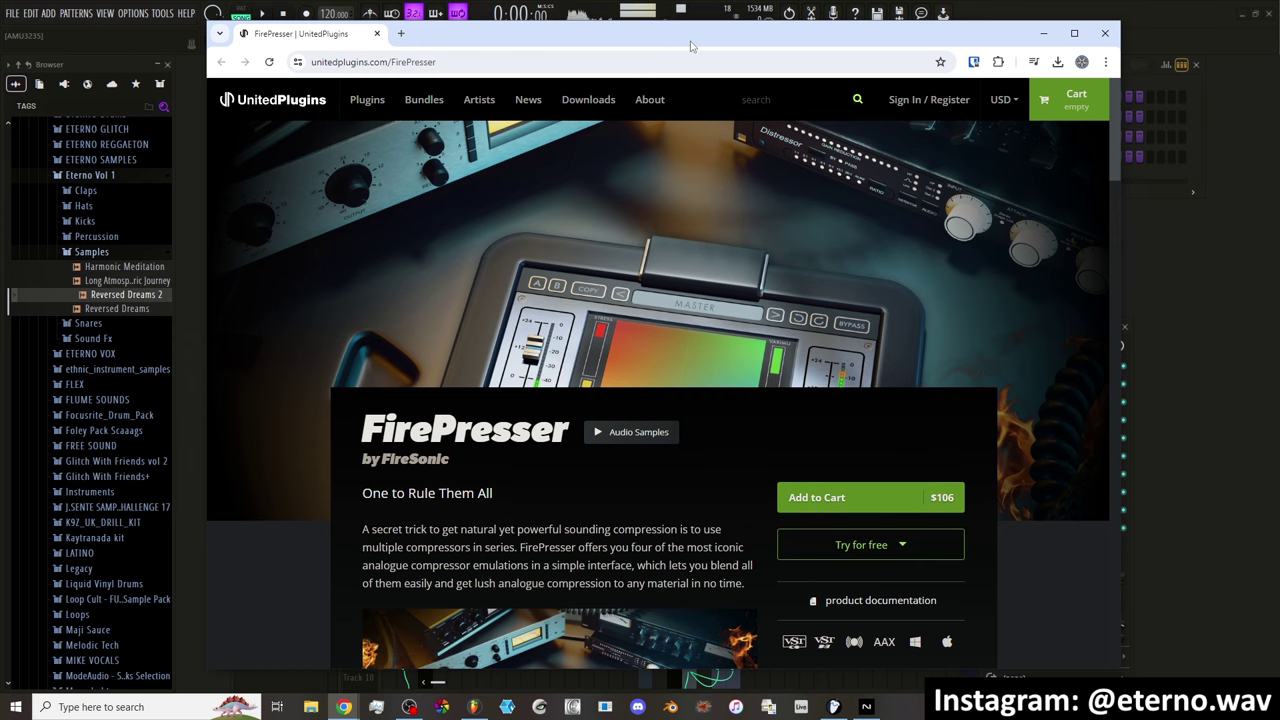
# In the browser, read FirePresser's description on the United Plugins product page
pyautogui.moveTo(675, 42); pyautogui.dragTo(718, 37)
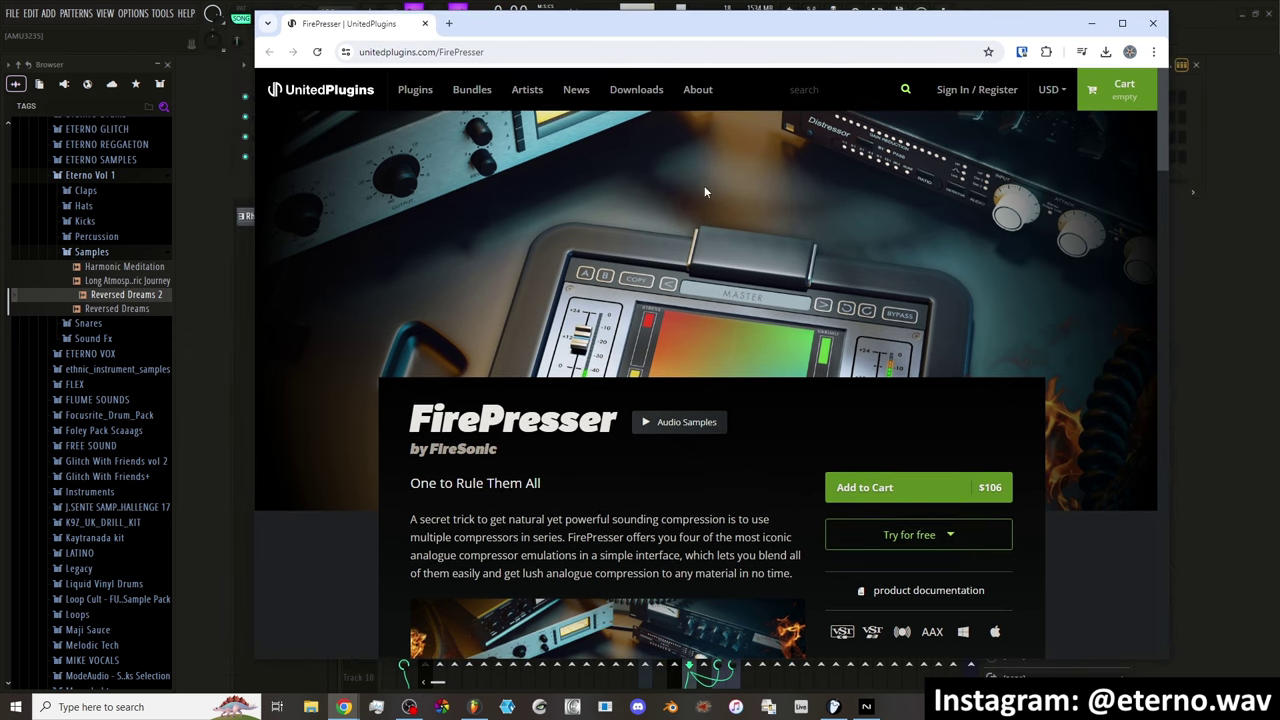
pyautogui.scroll(-2, 650, 327)
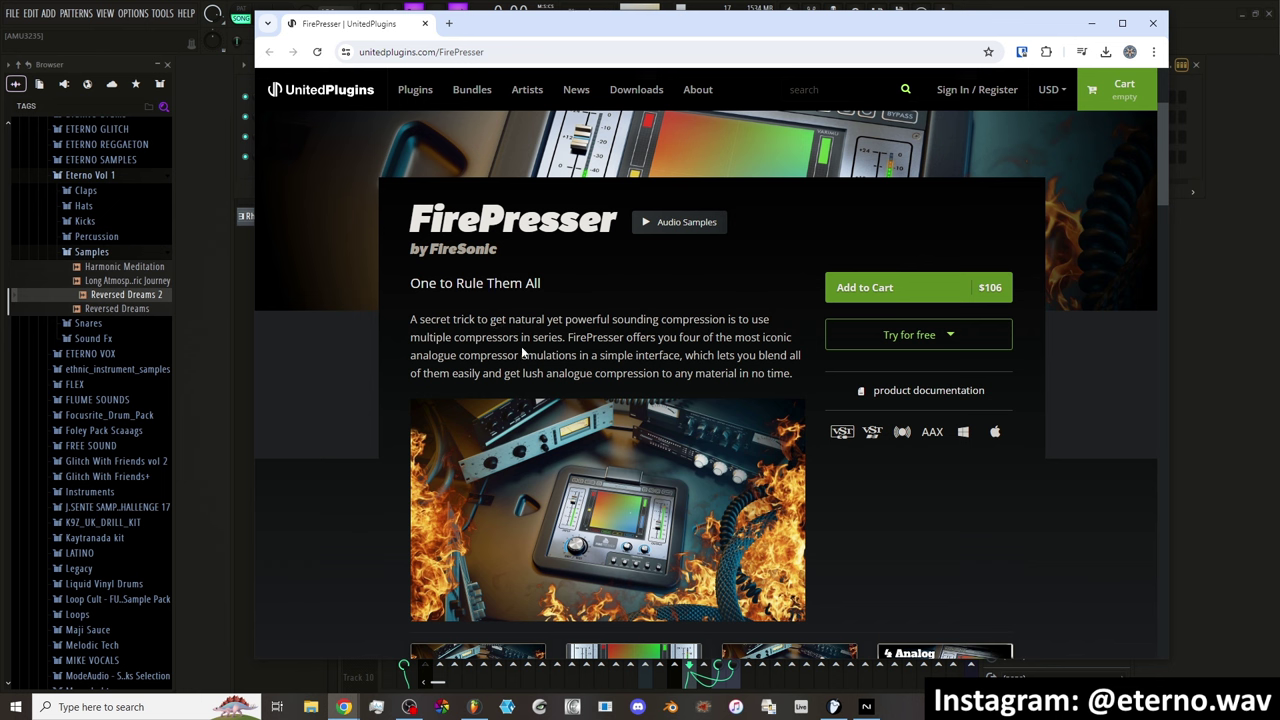
pyautogui.scroll(-5, 604, 343)
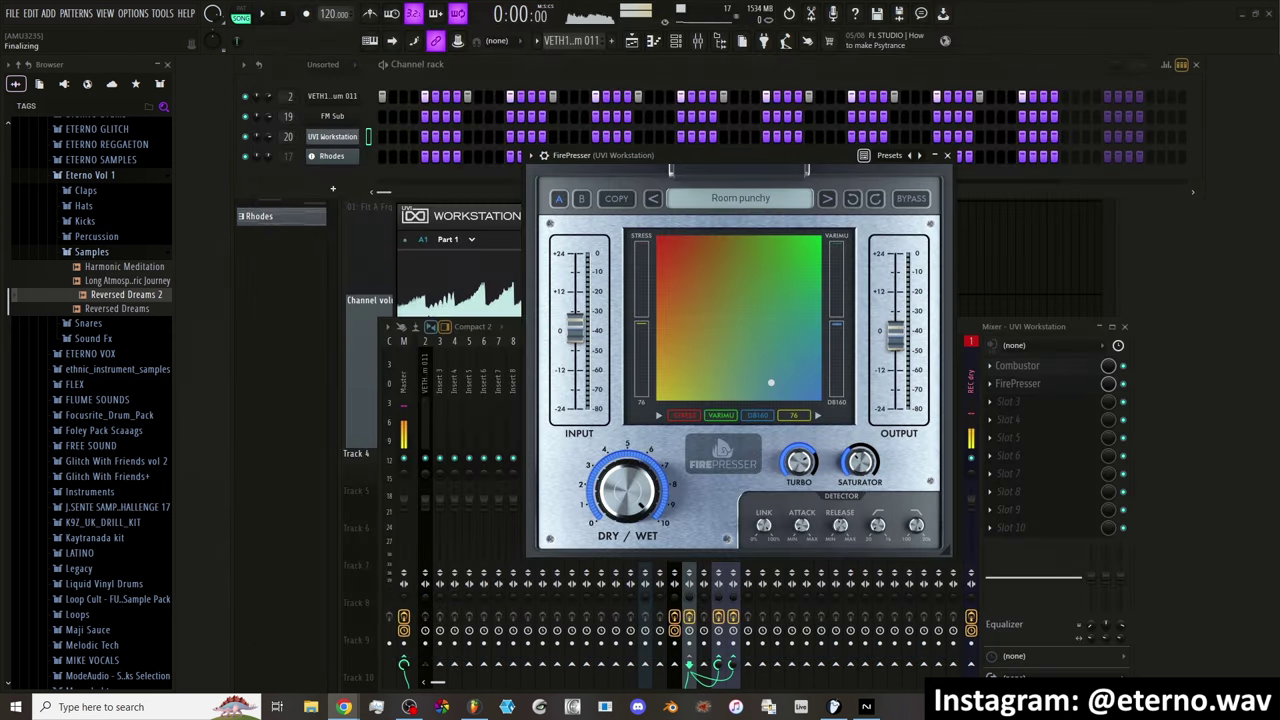
# Move FirePresser's compressor blend point to the Stress side of the colour field and check its preset browser
pyautogui.click(701, 300)
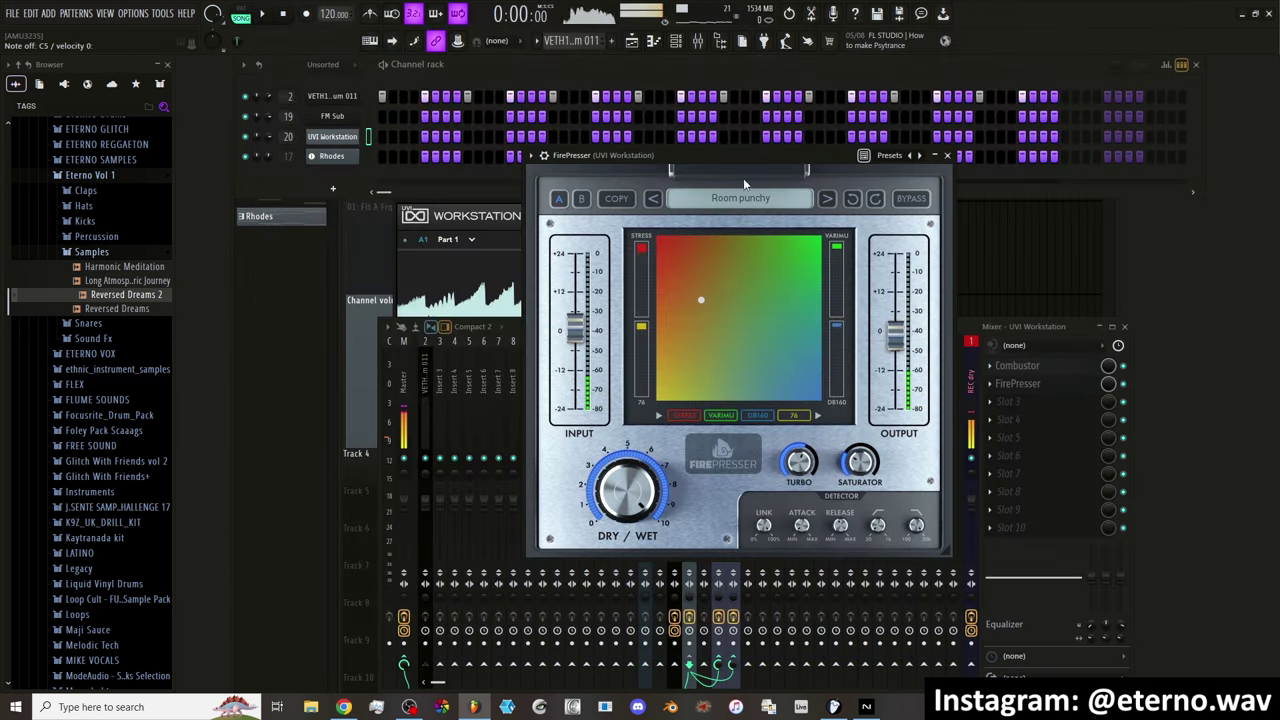
pyautogui.moveTo(735, 158); pyautogui.dragTo(743, 172)
pyautogui.click(748, 212)
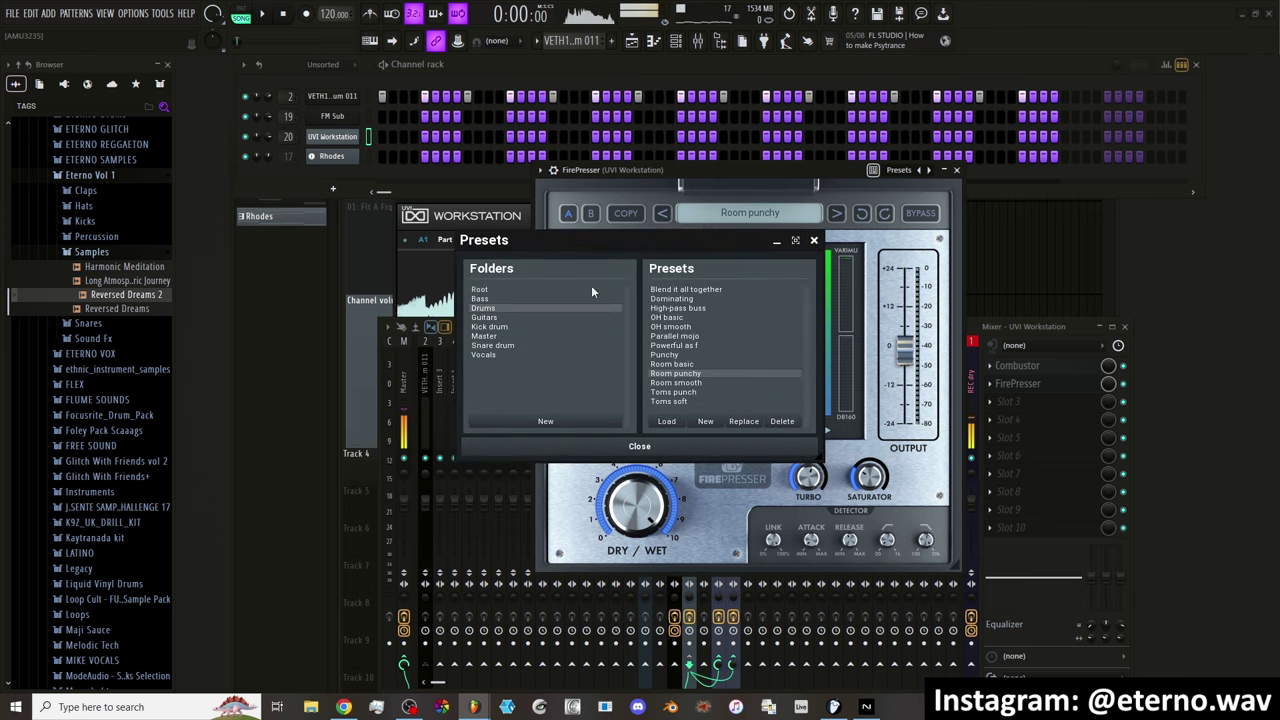
pyautogui.moveTo(612, 235); pyautogui.dragTo(644, 218)
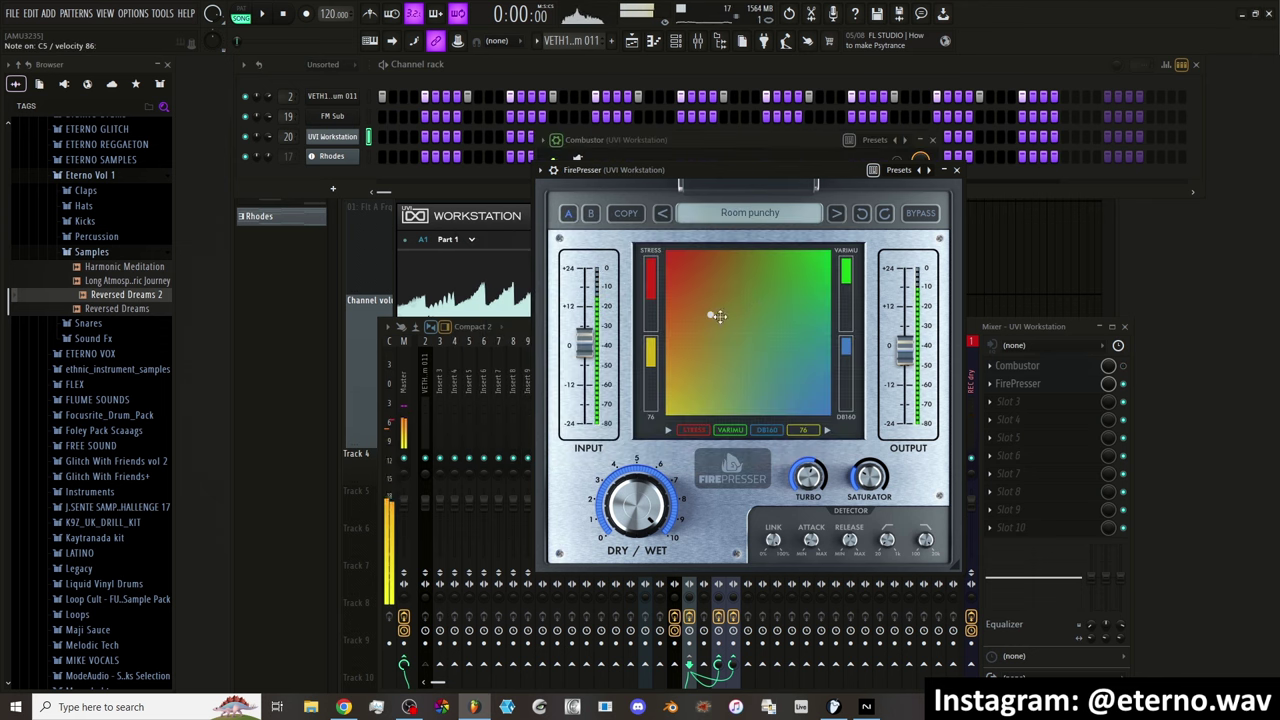
pyautogui.moveTo(718, 316); pyautogui.dragTo(714, 346)
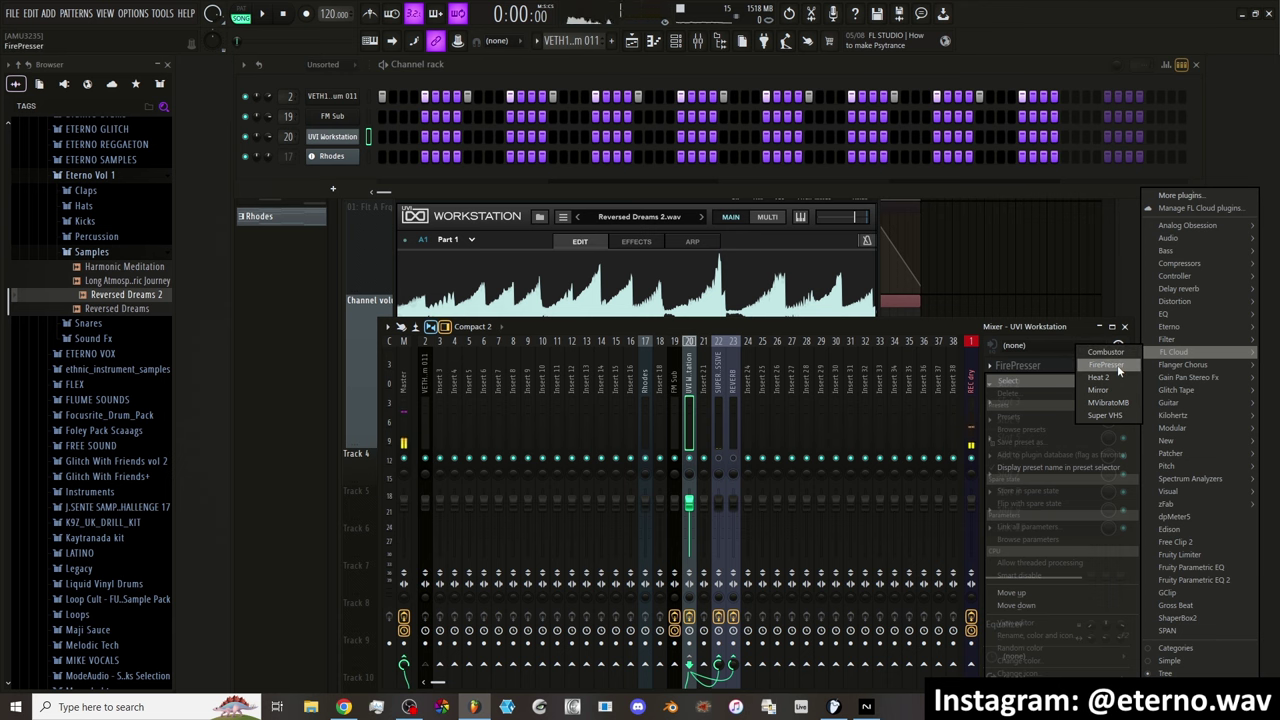
# Load the FL Cloud plugin Heat 2 into slot 2 of the UVI Workstation mixer track and reposition its window
pyautogui.click(1110, 377)
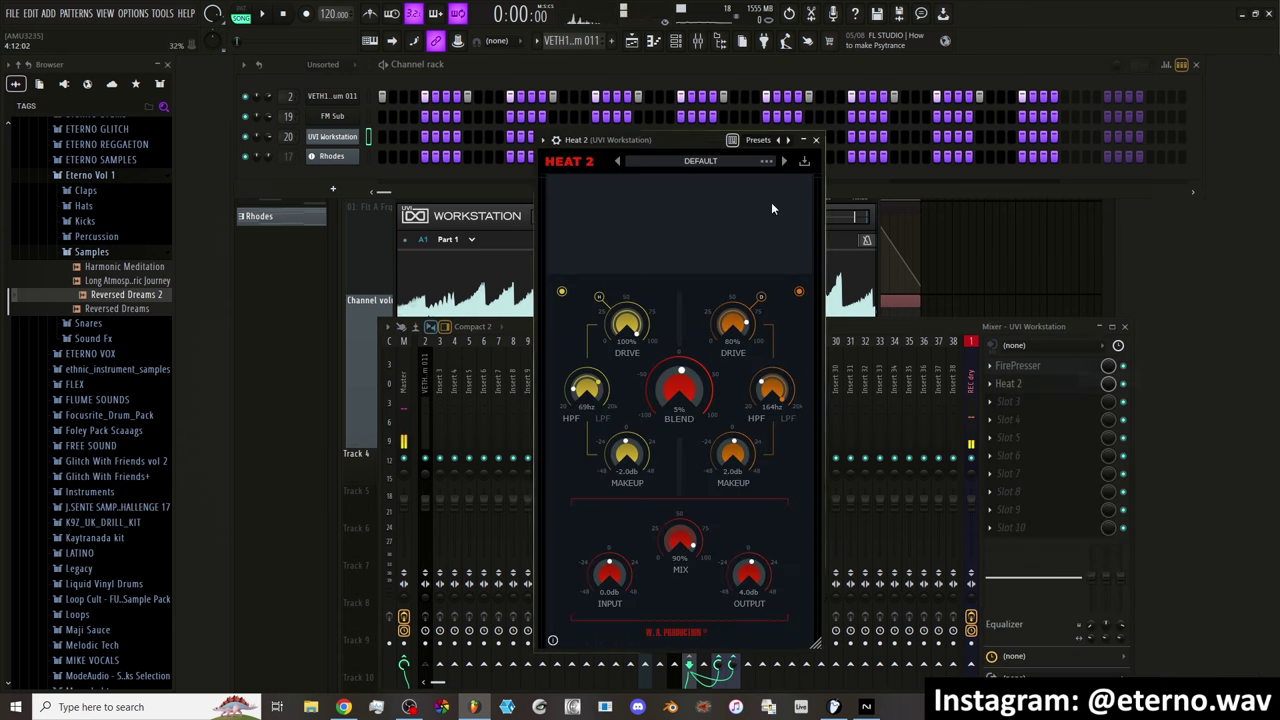
pyautogui.moveTo(687, 145); pyautogui.dragTo(725, 143)
pyautogui.press('F9')
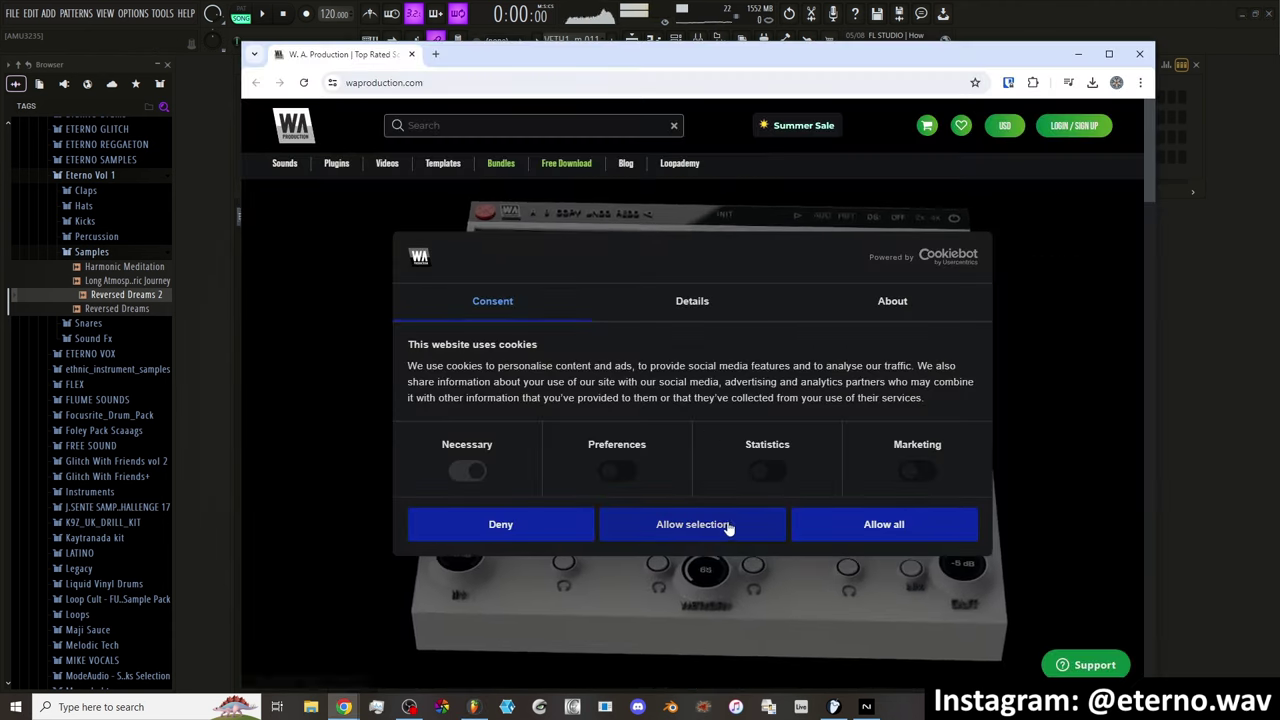
# Accept the selected cookies on the W. A. Production website, read the Heat 2 product page and return to FL Studio
pyautogui.click(692, 524)
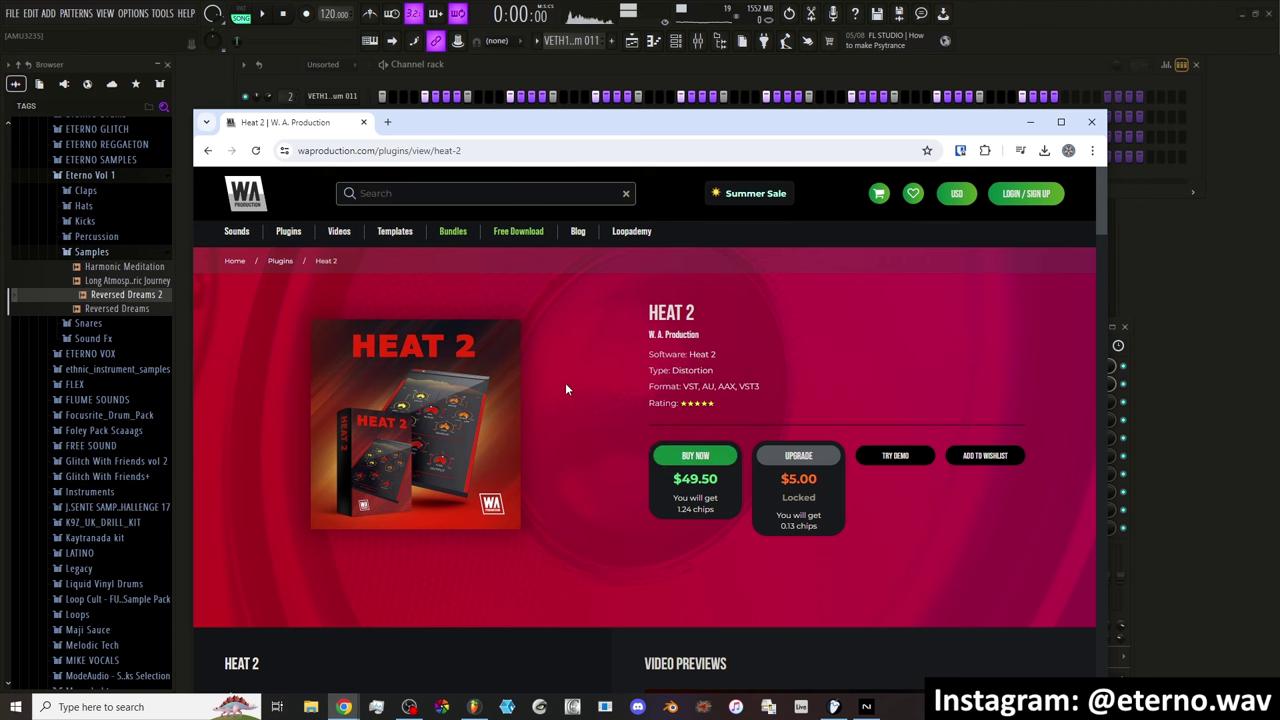
pyautogui.scroll(-6, 548, 370)
pyautogui.scroll(3, 535, 354)
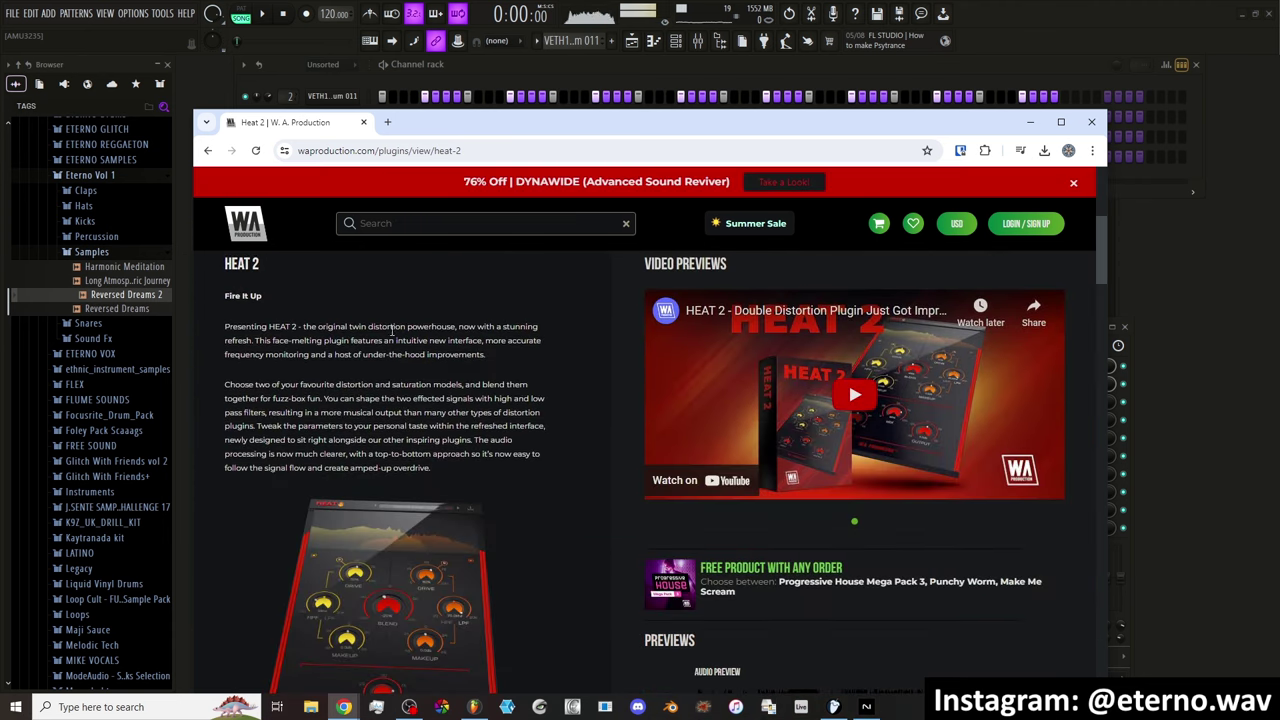
pyautogui.scroll(-3, 405, 374)
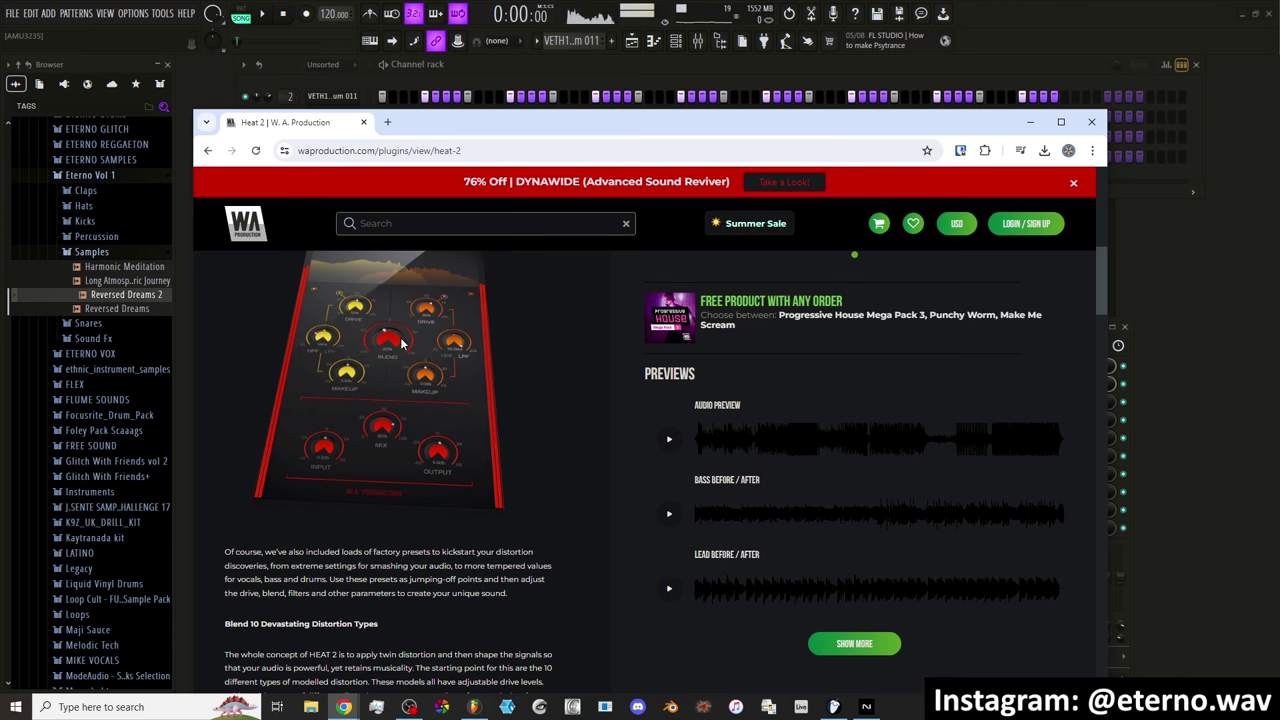
pyautogui.click(1030, 121)
# Set Heat 2's left drive to 21%, right drive to 92%, blend to -46% and mix to 74%, and try different drive types
pyautogui.moveTo(688, 141); pyautogui.dragTo(690, 154)
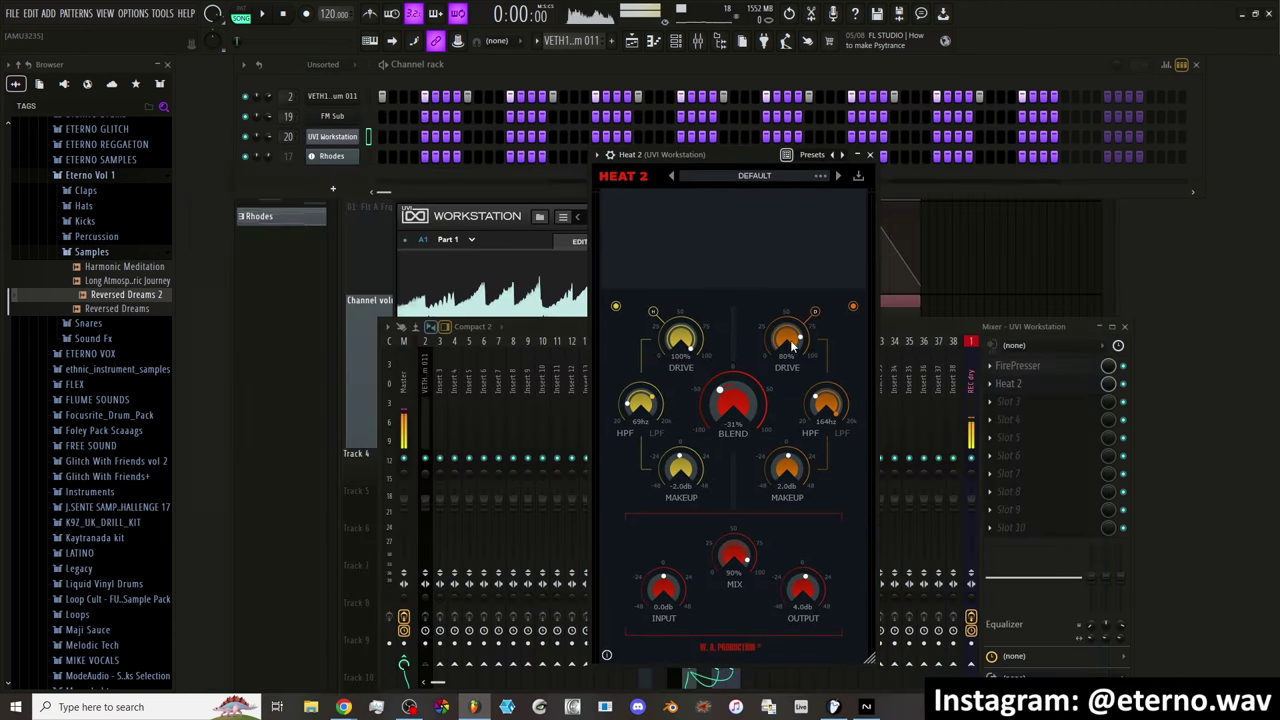
pyautogui.moveTo(785, 345); pyautogui.dragTo(772, 408)
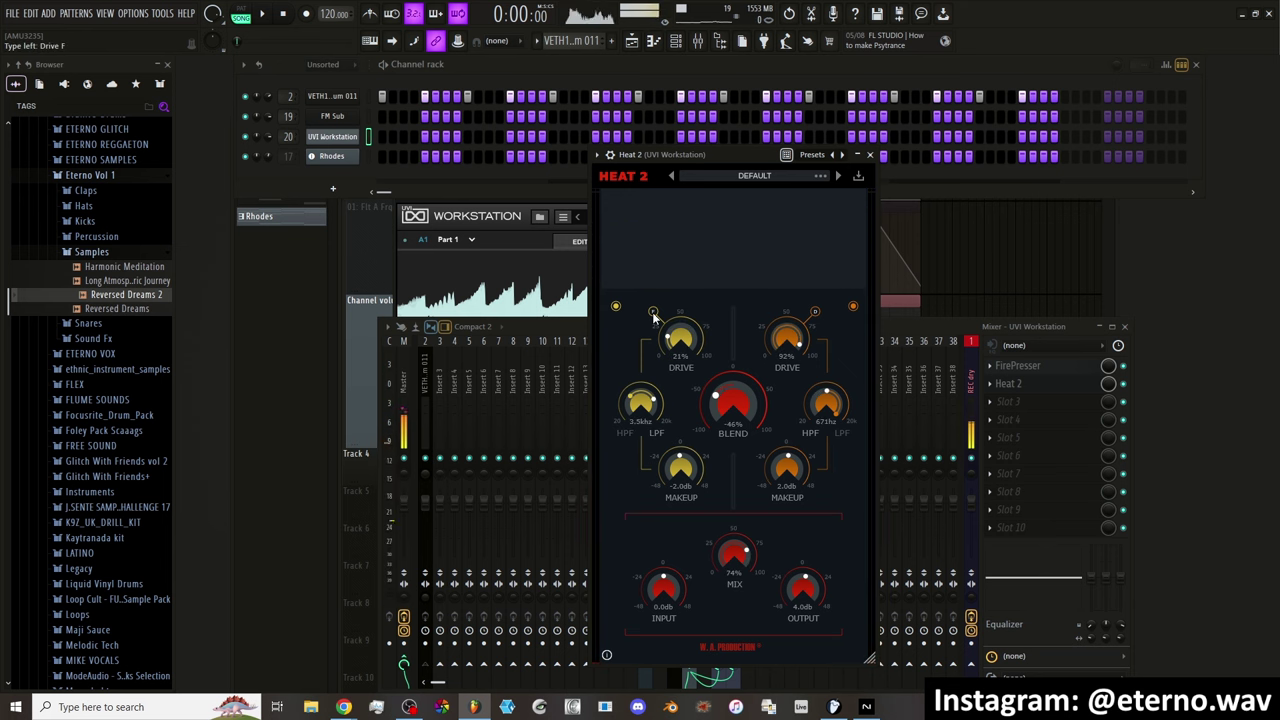
pyautogui.click(652, 312)
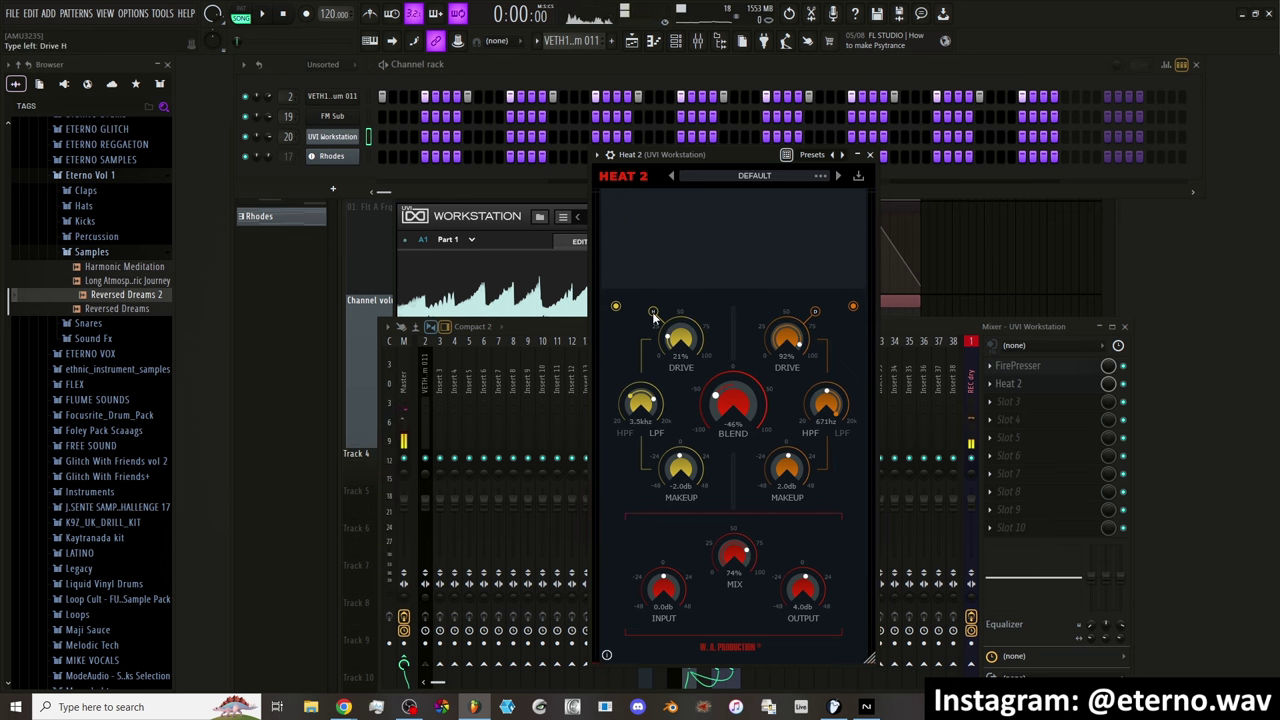
pyautogui.click(816, 314)
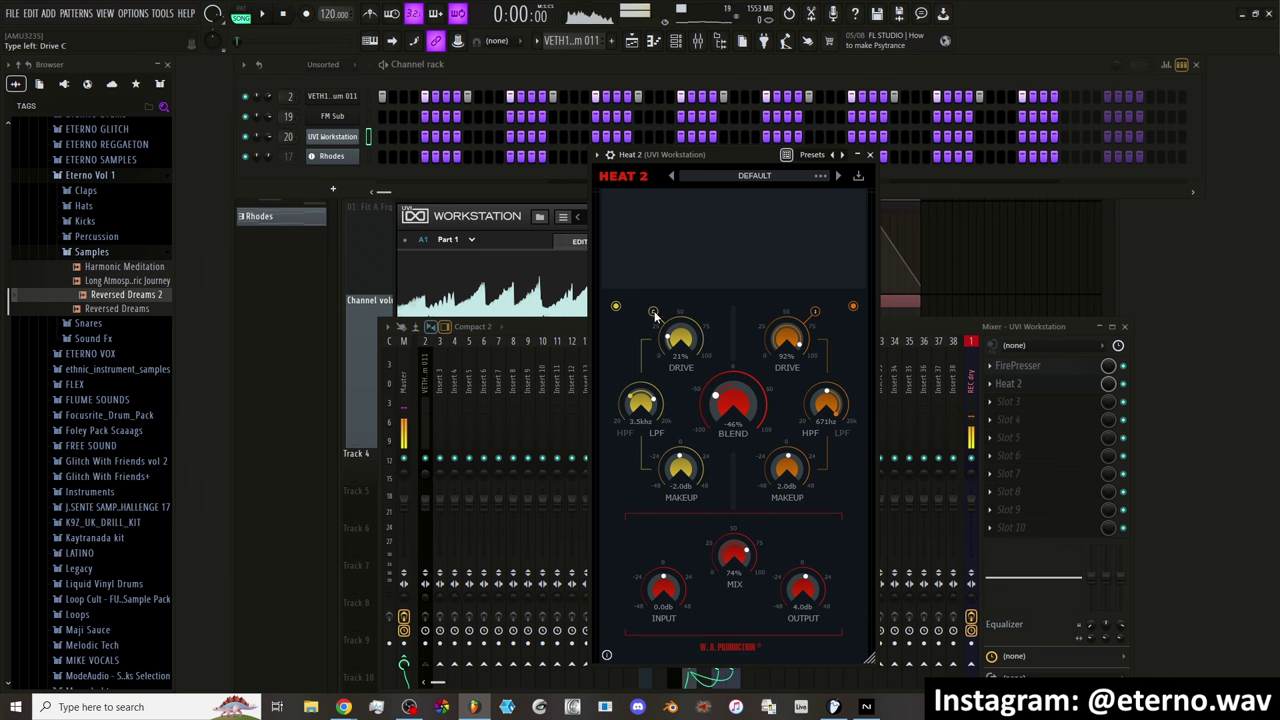
# Remove Heat 2 from slot 2 of the UVI Workstation mixer track and load the FL Cloud plugin Mirror there
pyautogui.click(991, 383)
pyautogui.moveTo(1006, 394)
pyautogui.click(1168, 194)
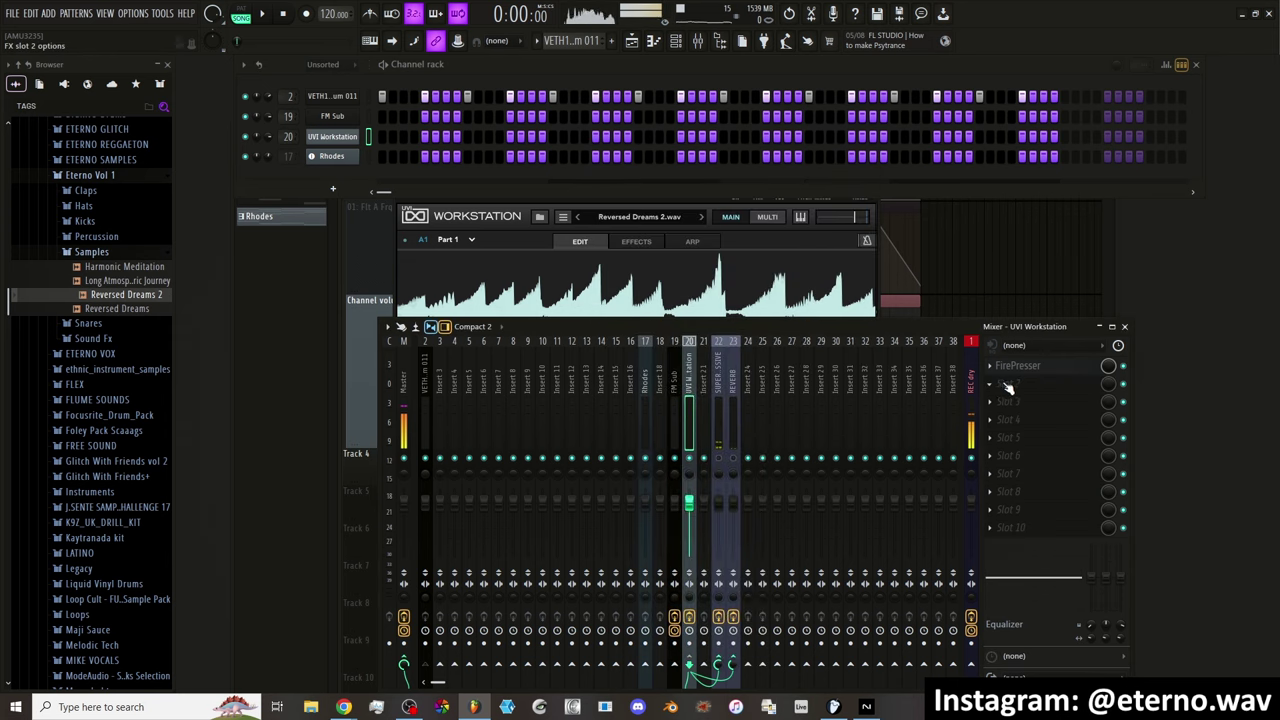
pyautogui.click(1005, 384)
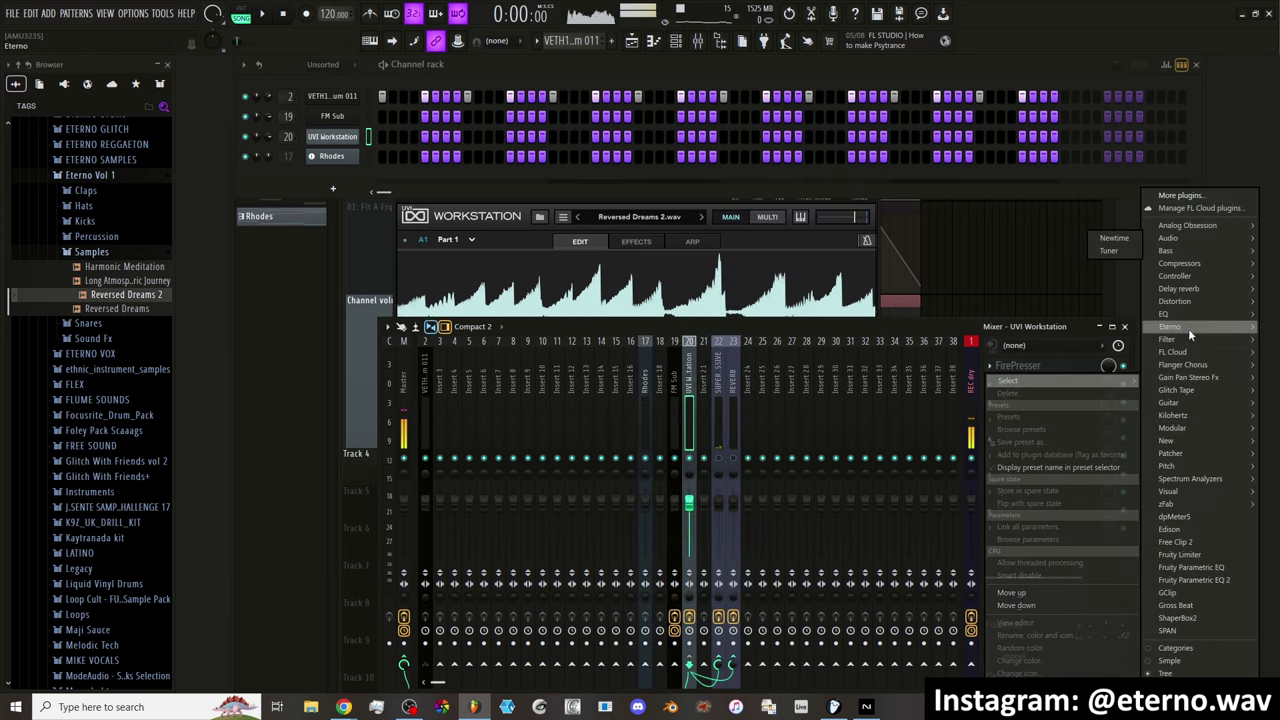
pyautogui.moveTo(1186, 318)
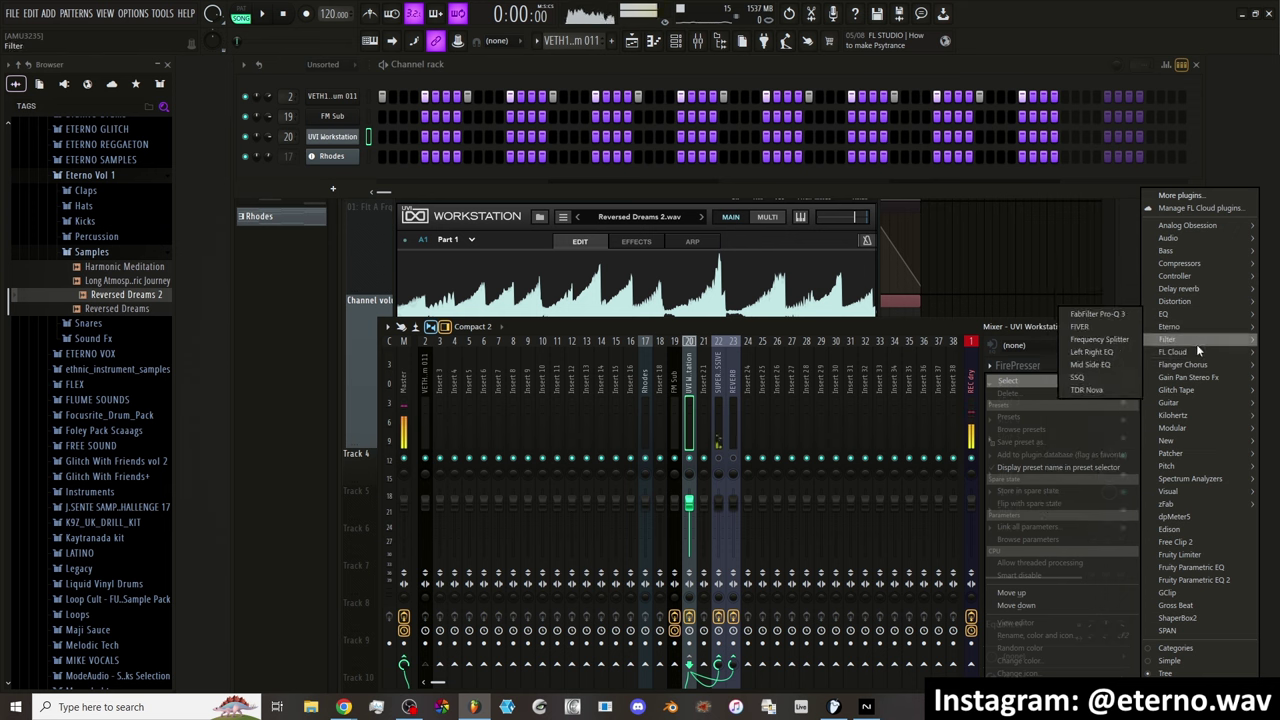
pyautogui.moveTo(1196, 352)
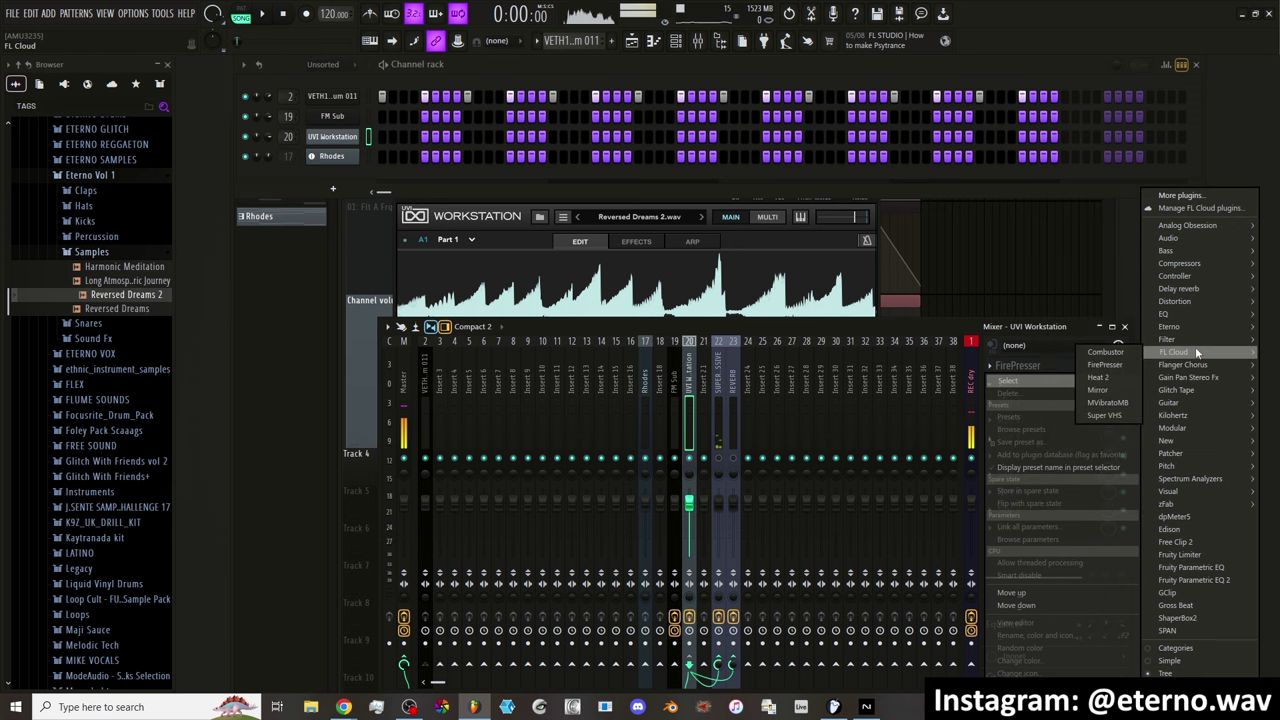
pyautogui.click(1110, 388)
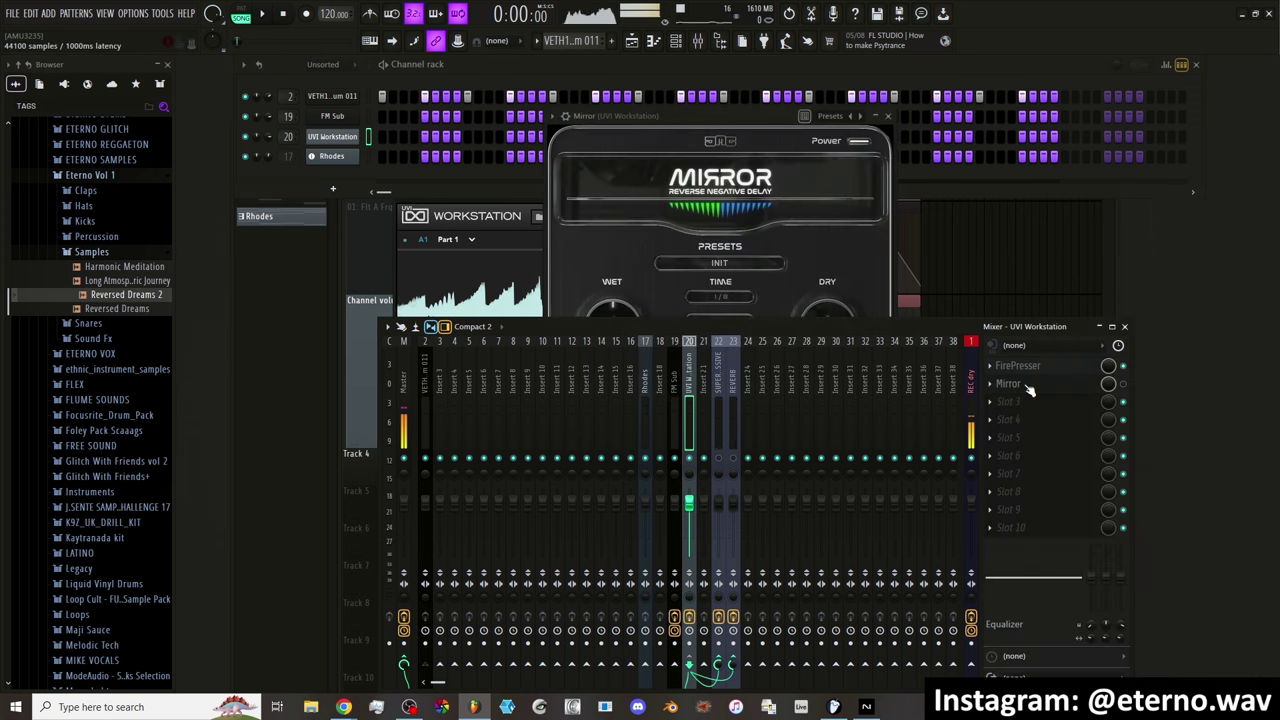
# Apply the Bar - Deep & Dark preset in Mirror and reposition the plugin's window
pyautogui.moveTo(732, 117); pyautogui.dragTo(694, 117)
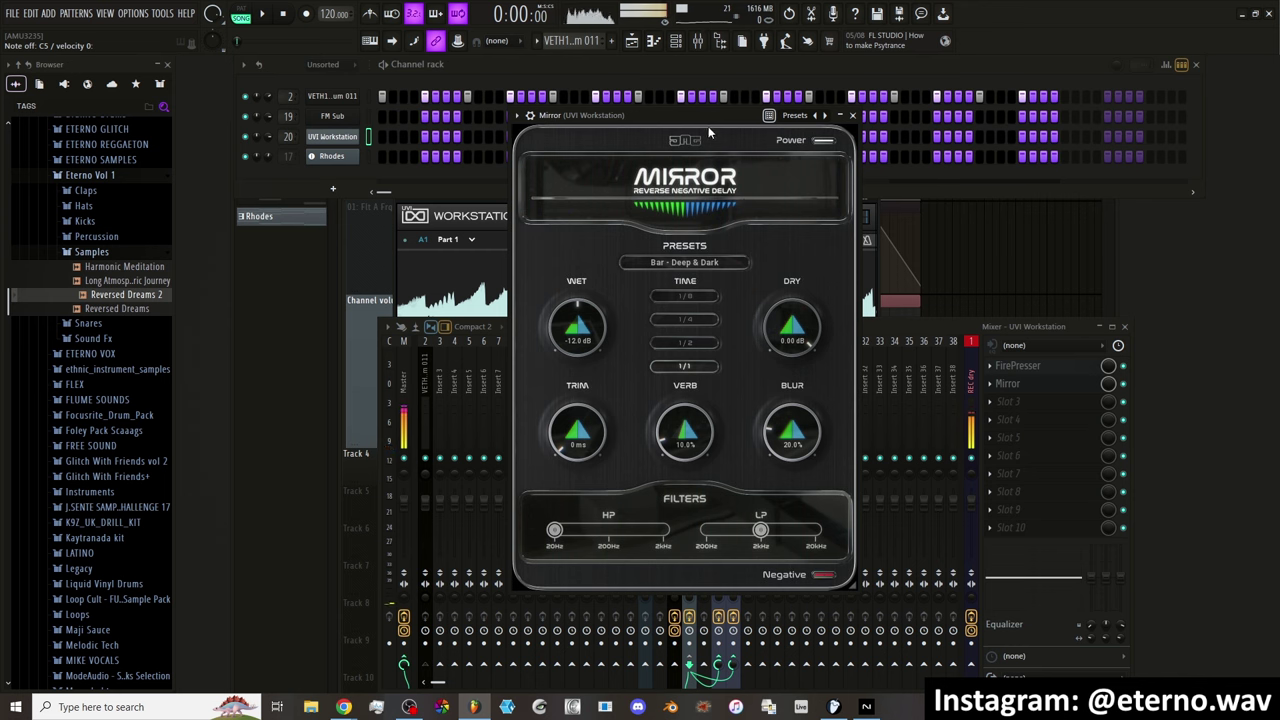
pyautogui.moveTo(704, 118); pyautogui.dragTo(684, 163)
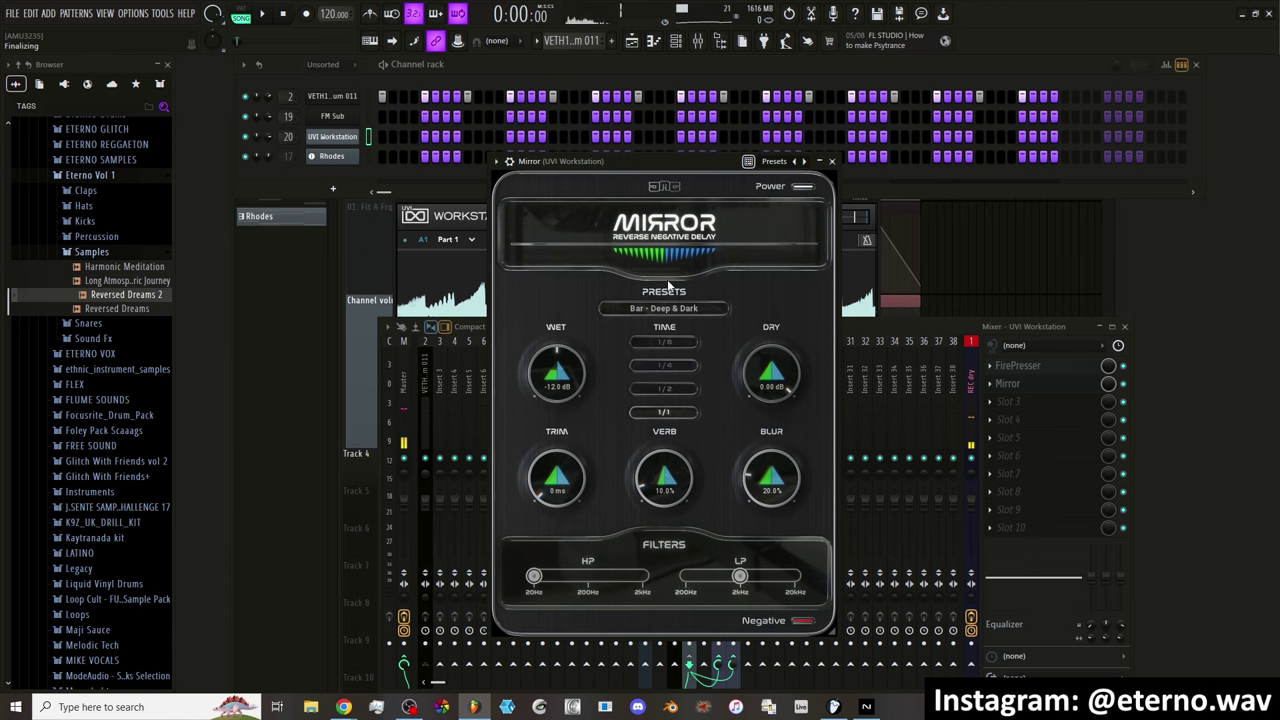
pyautogui.click(665, 188)
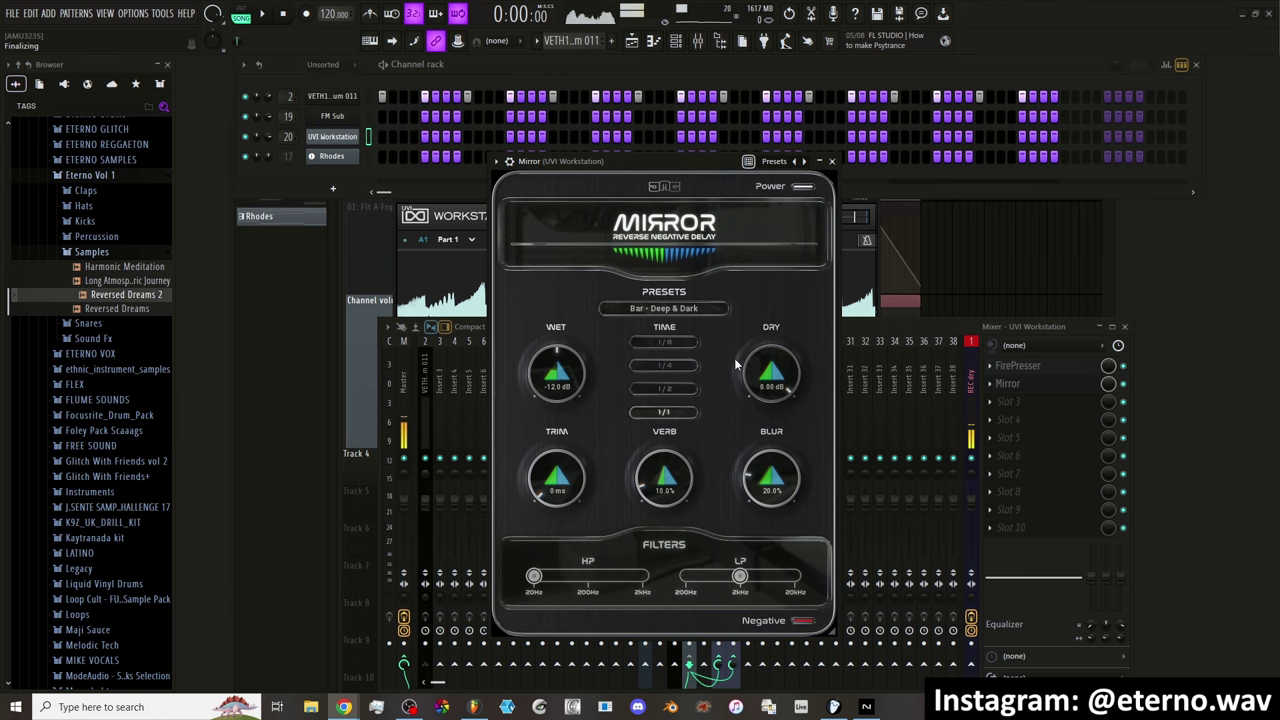
# In the browser, read Mirror's description, key features and recommended workflow on its United Plugins page, and close the page
pyautogui.scroll(-1, 690, 386)
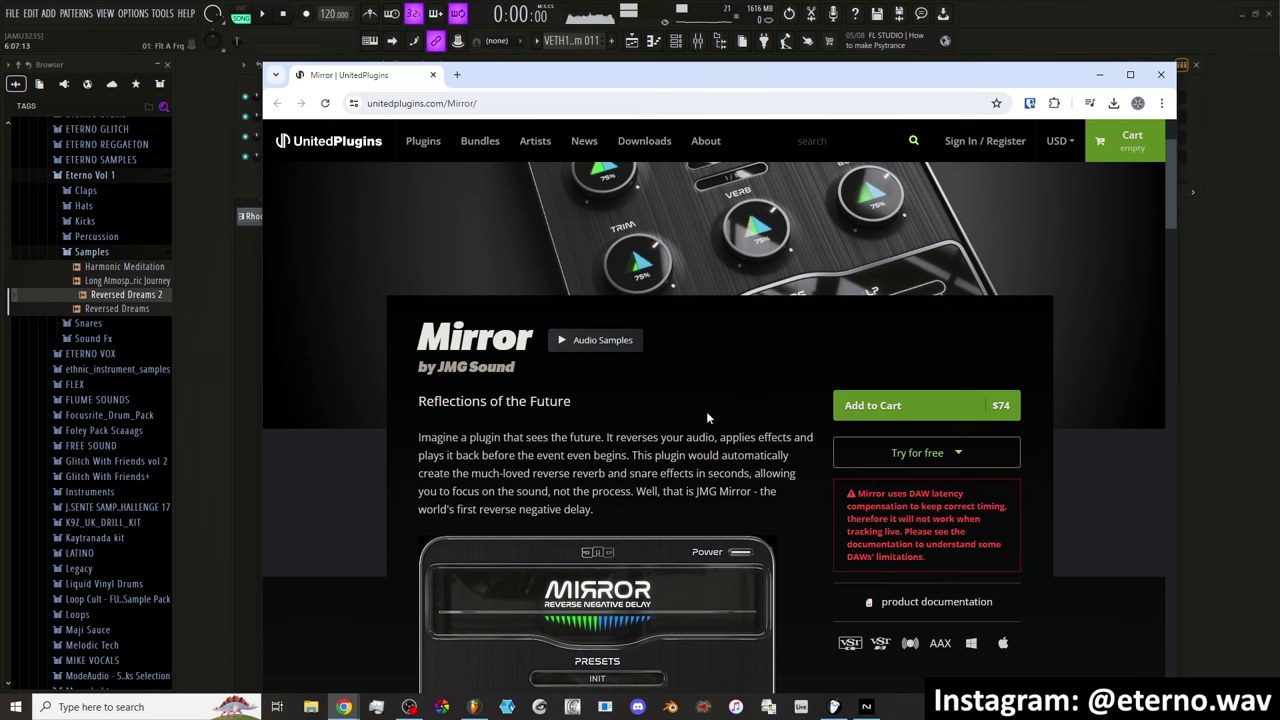
pyautogui.scroll(-7, 952, 435)
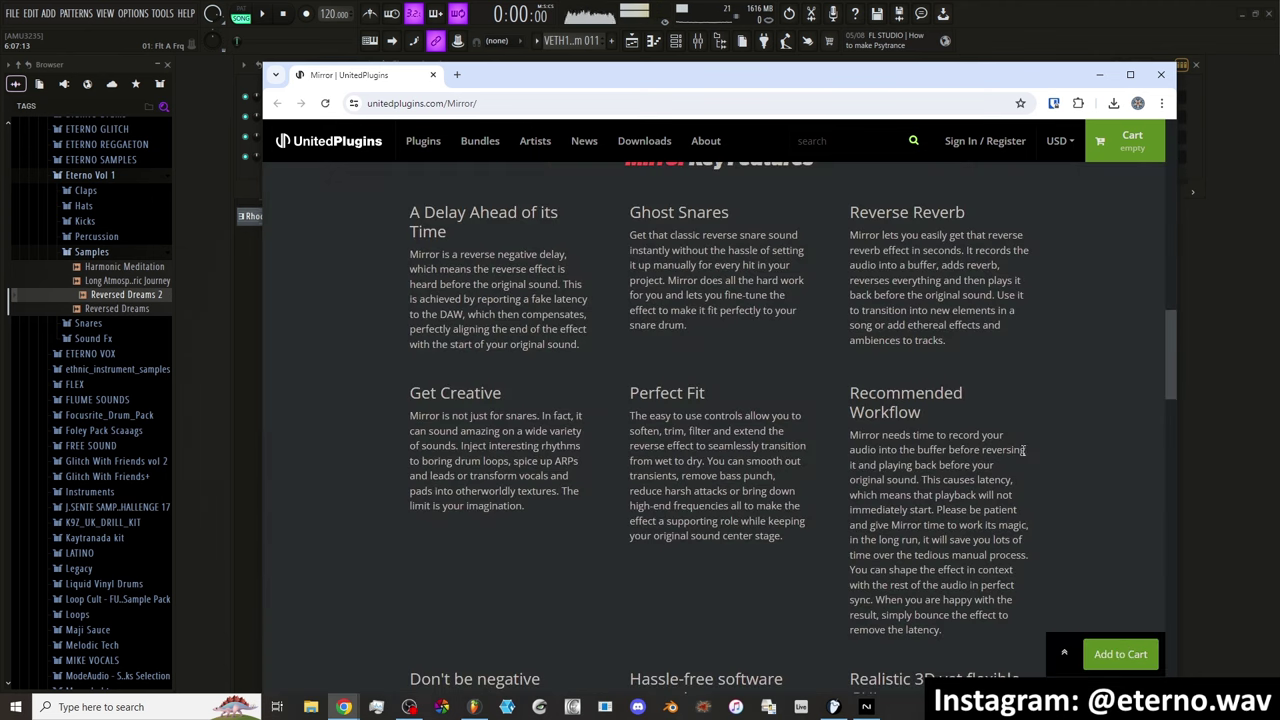
pyautogui.scroll(-1, 1040, 445)
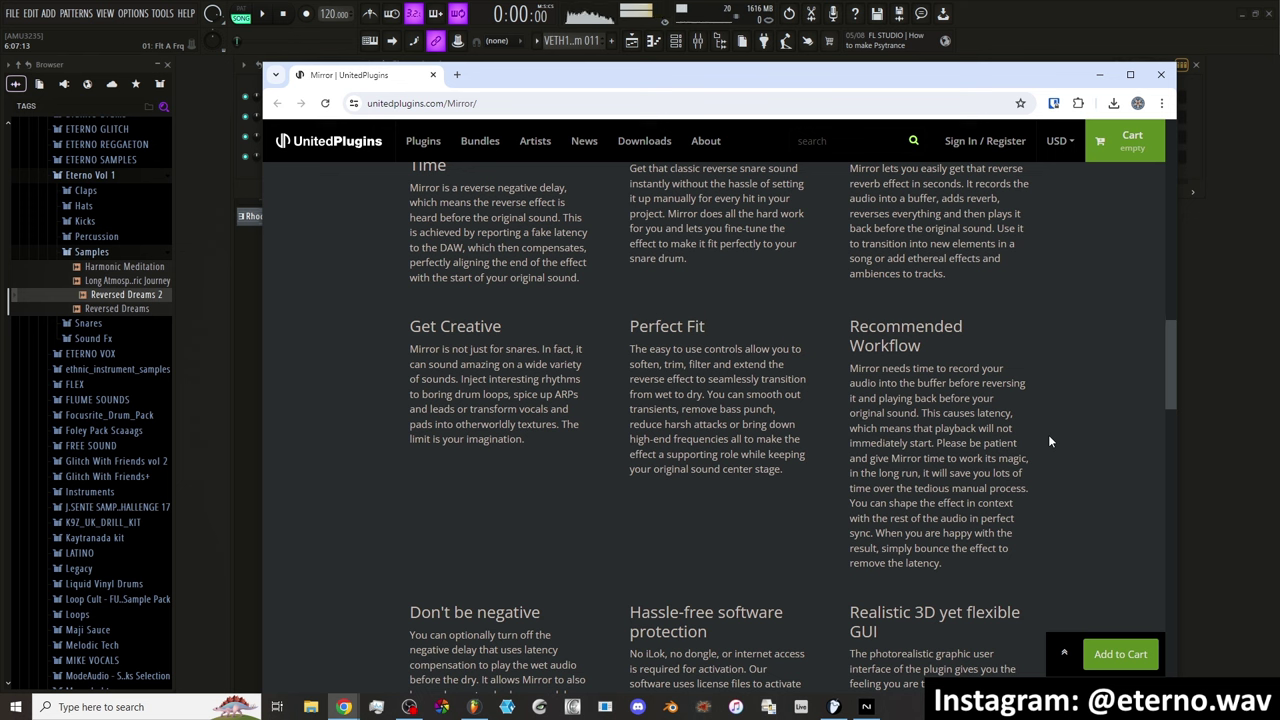
pyautogui.scroll(-2, 1042, 418)
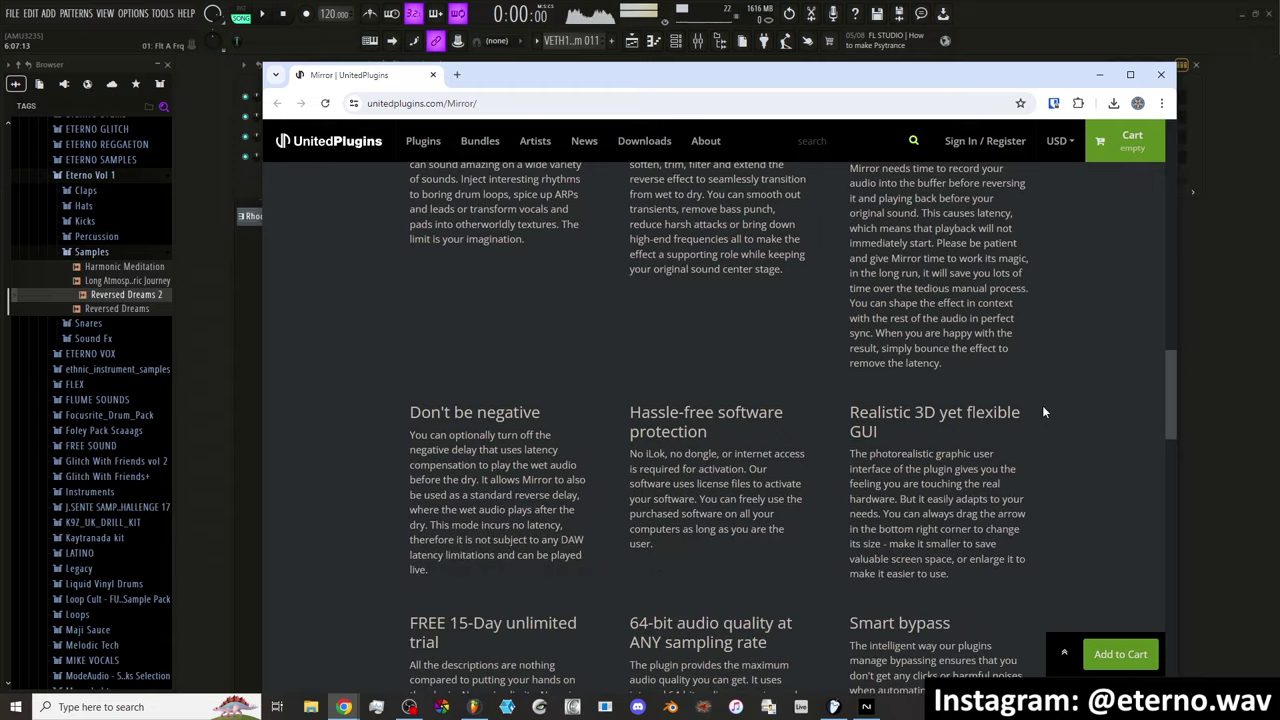
pyautogui.scroll(2, 1042, 405)
pyautogui.scroll(-3, 1042, 400)
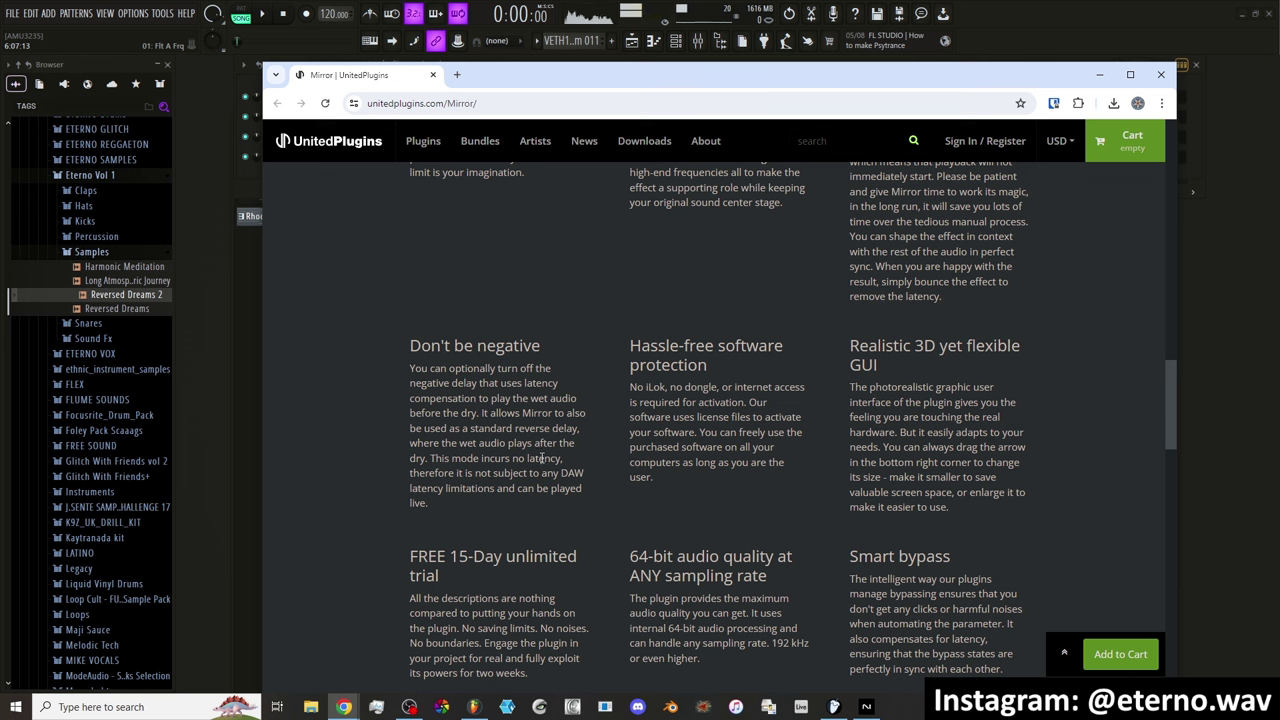
pyautogui.scroll(2, 565, 467)
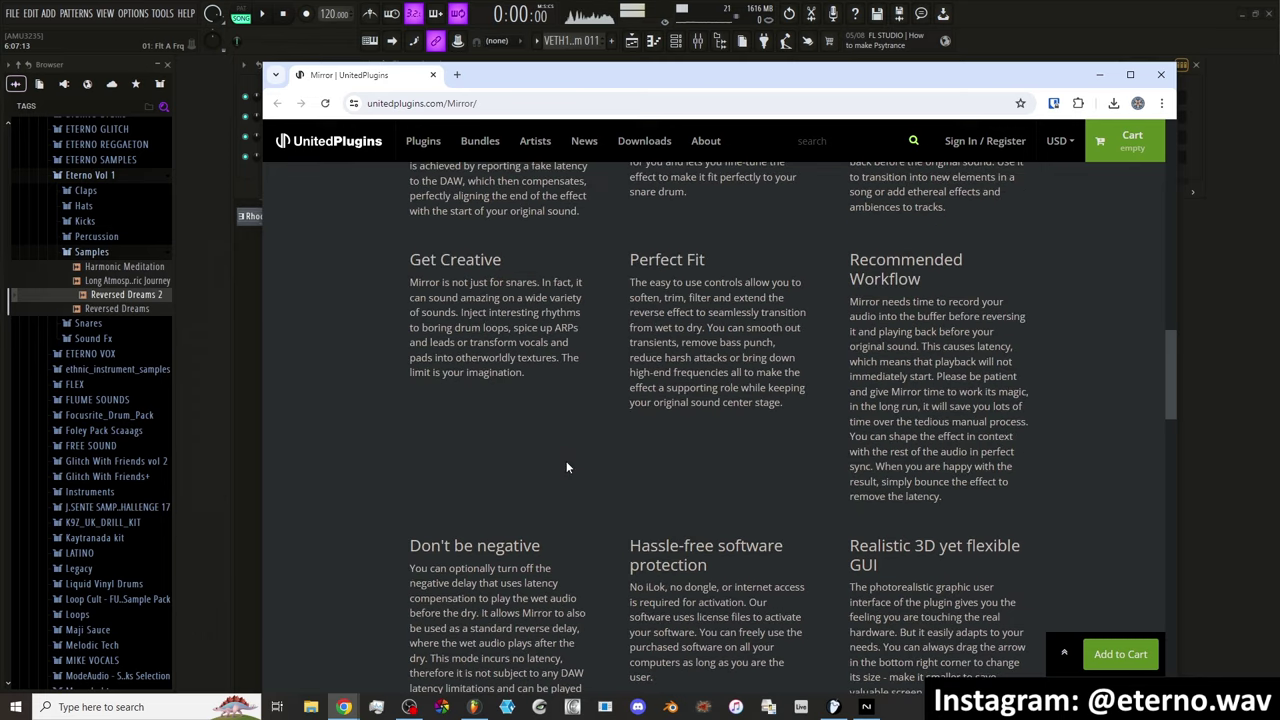
pyautogui.scroll(2, 758, 456)
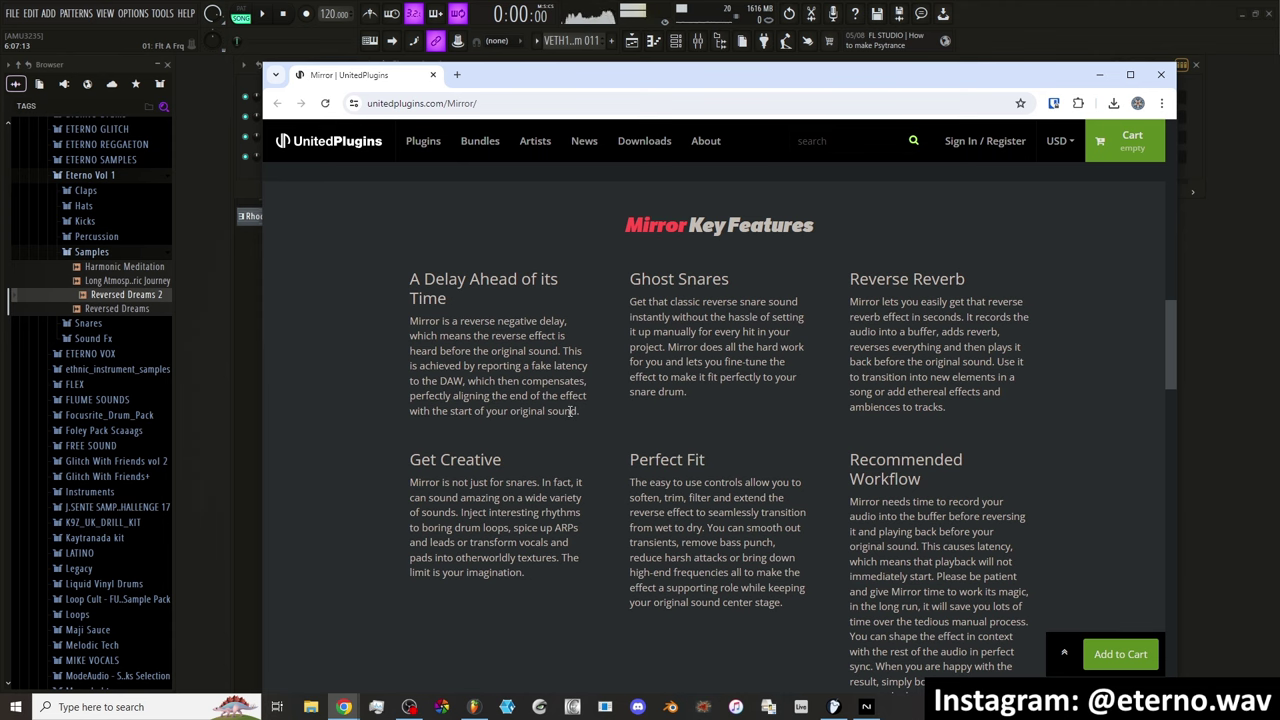
pyautogui.click(434, 75)
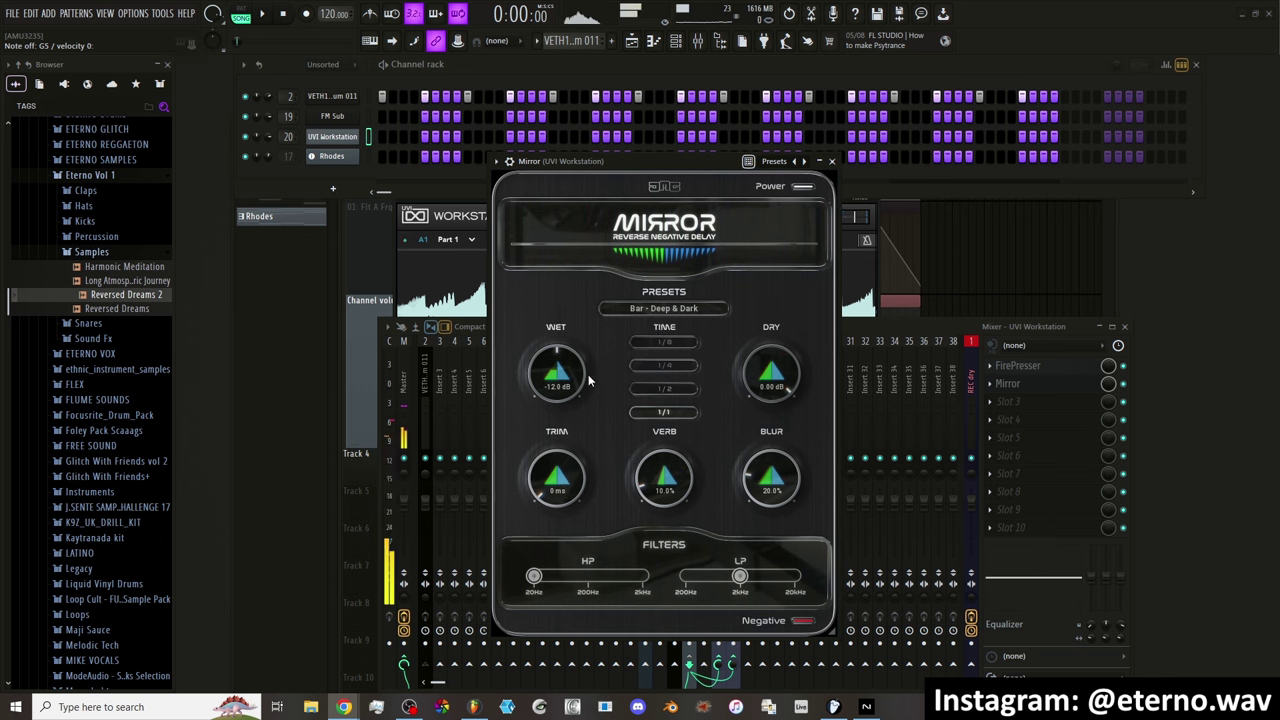
# Raise Mirror's wet level to -2.54 dB and try different delay times, ending on 1/4
pyautogui.moveTo(576, 374); pyautogui.dragTo(576, 340)
pyautogui.click(673, 369)
pyautogui.click(668, 343)
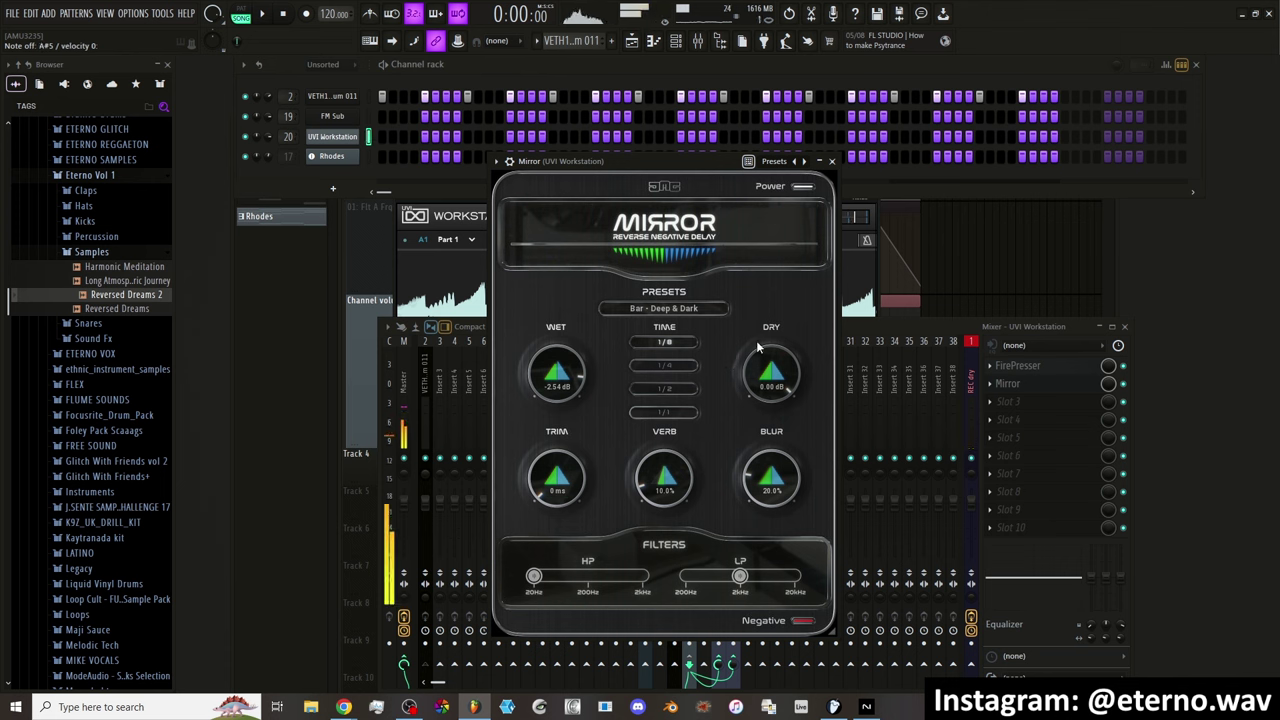
pyautogui.click(664, 365)
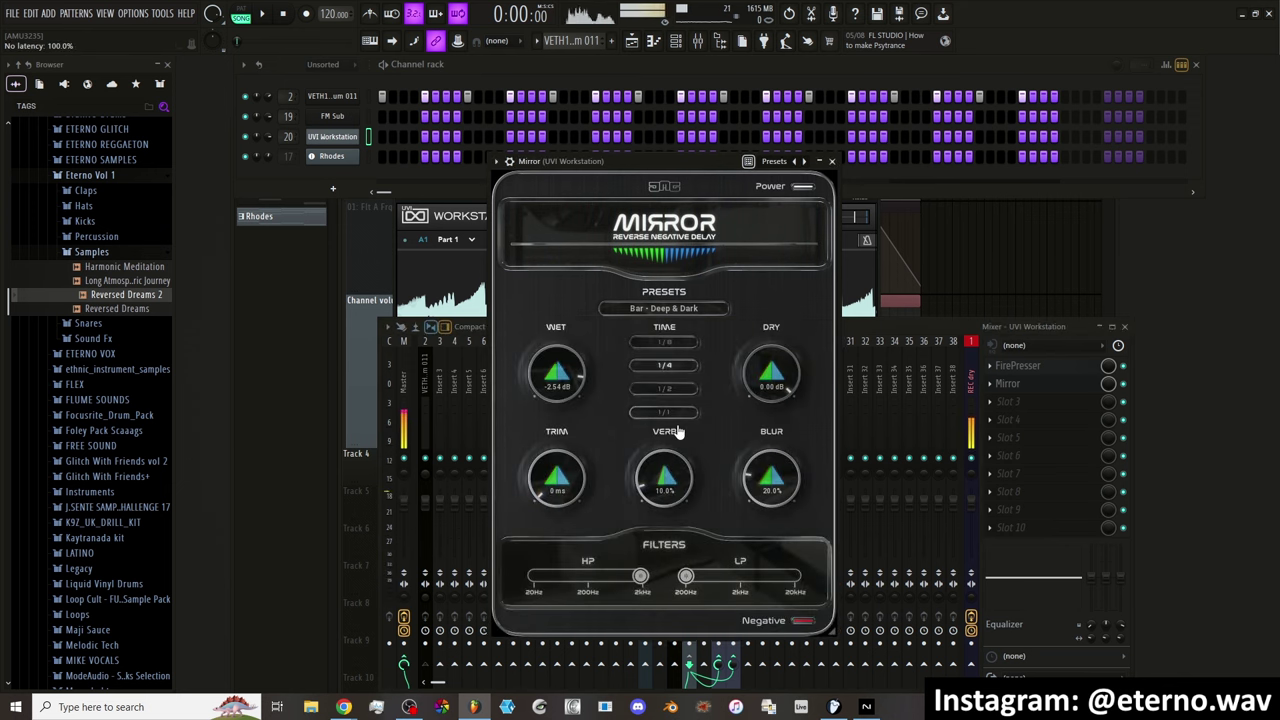
# Remove Mirror from slot 2 of the UVI Workstation mixer track and load the FL Cloud plugin MVibratoMB there
pyautogui.click(1008, 383)
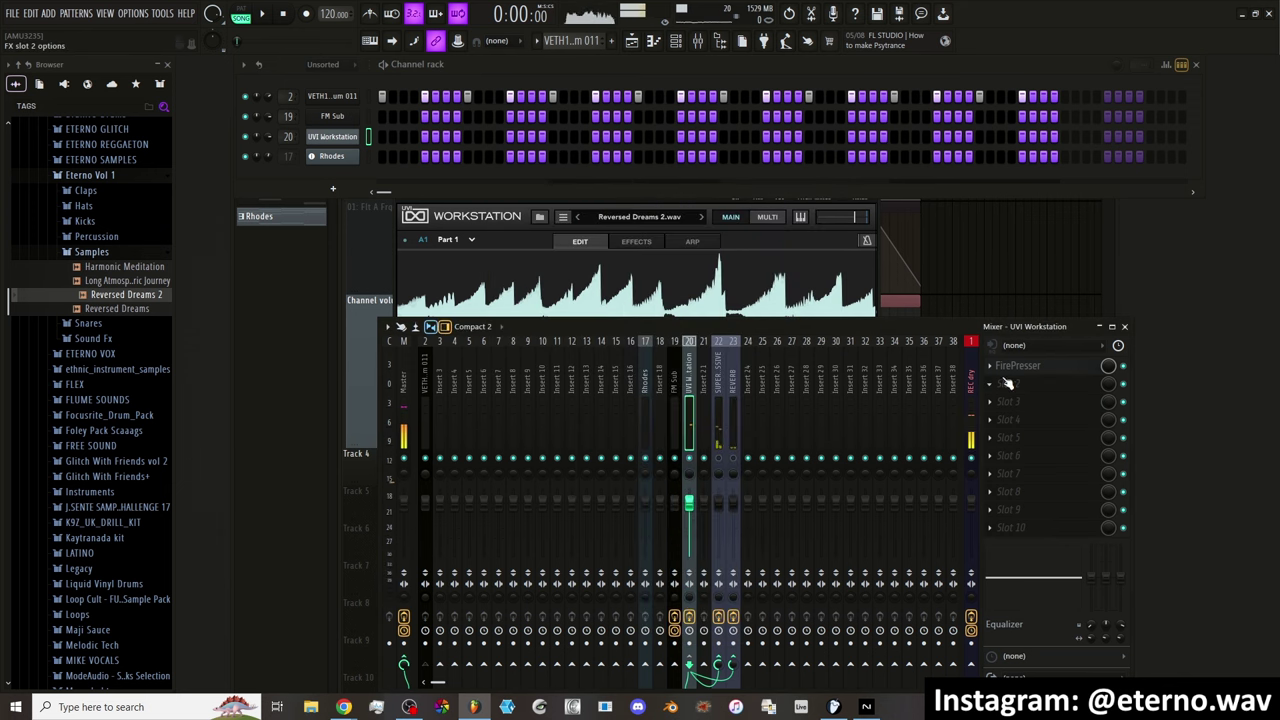
pyautogui.rightClick(1010, 383)
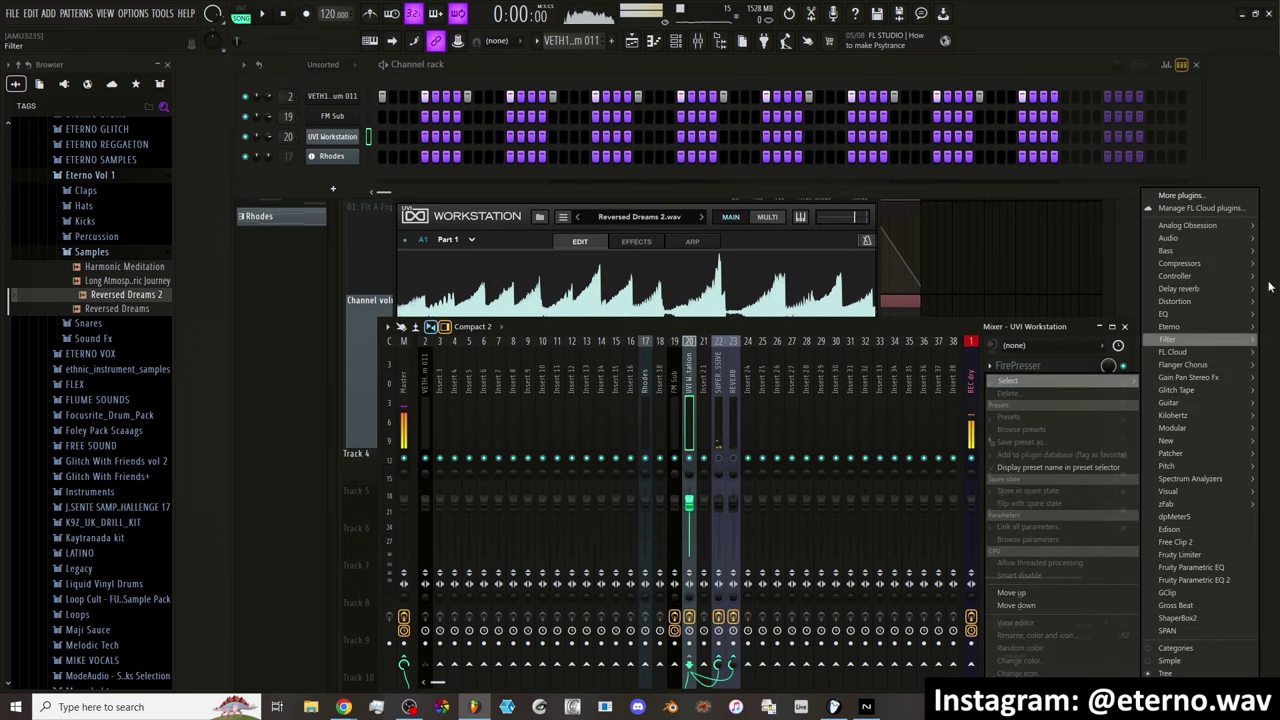
pyautogui.moveTo(1199, 276)
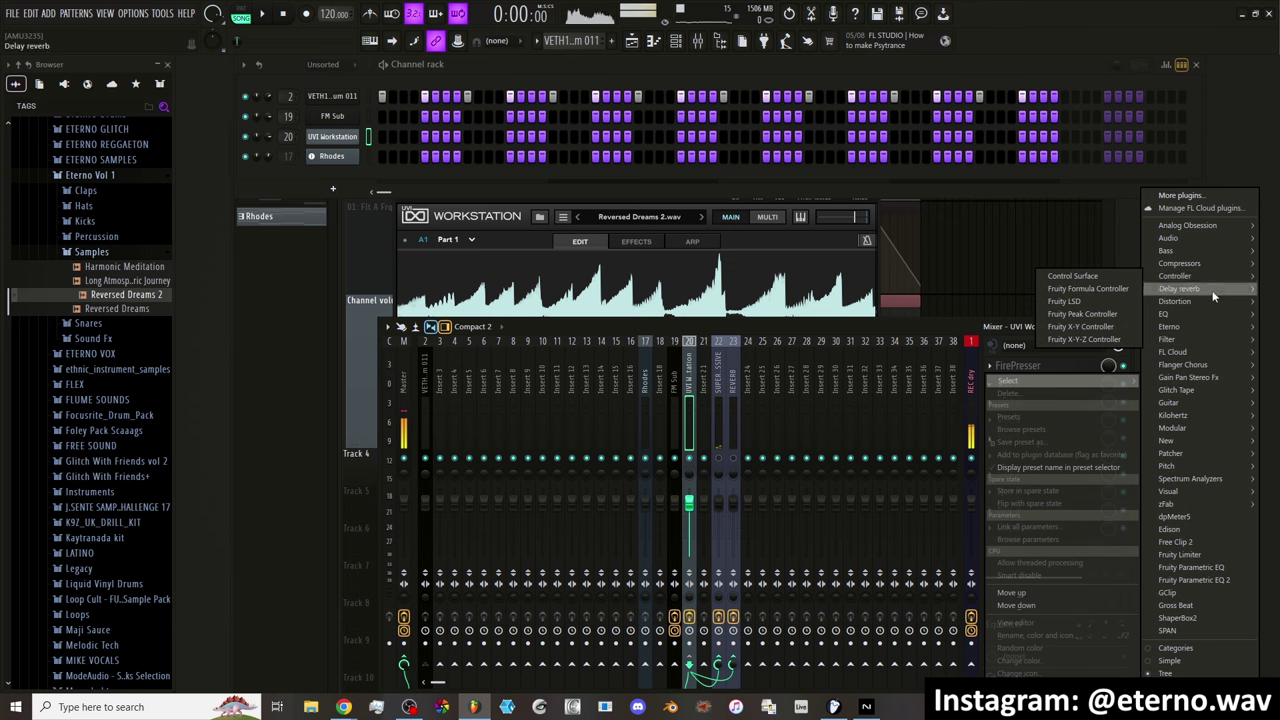
pyautogui.moveTo(1195, 352)
pyautogui.click(1110, 401)
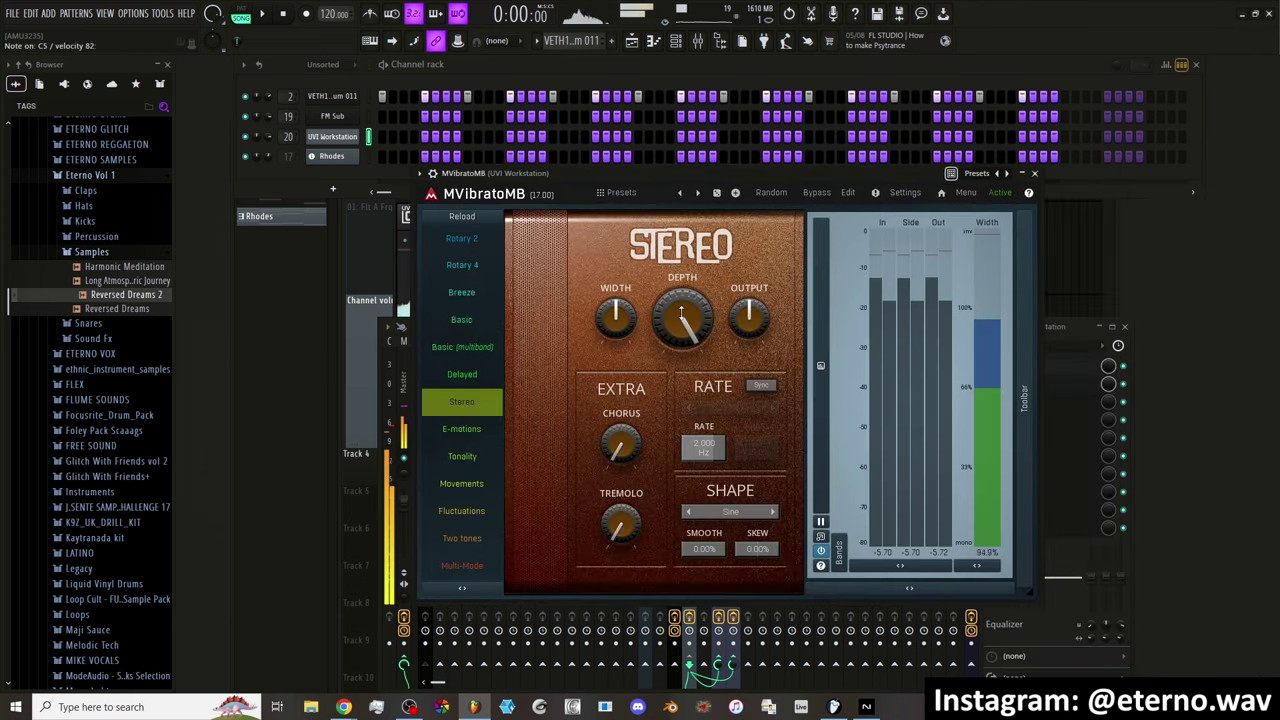
# Set the depth of MVibratoMB's Stereo device to 100%, switch to Tonality and adjust its depth and a width of 180°
pyautogui.moveTo(682, 318)
pyautogui.mouseDown()
pyautogui.moveTo(682, 372)
pyautogui.moveTo(674, 270)
pyautogui.moveTo(666, 312)
pyautogui.mouseUp()
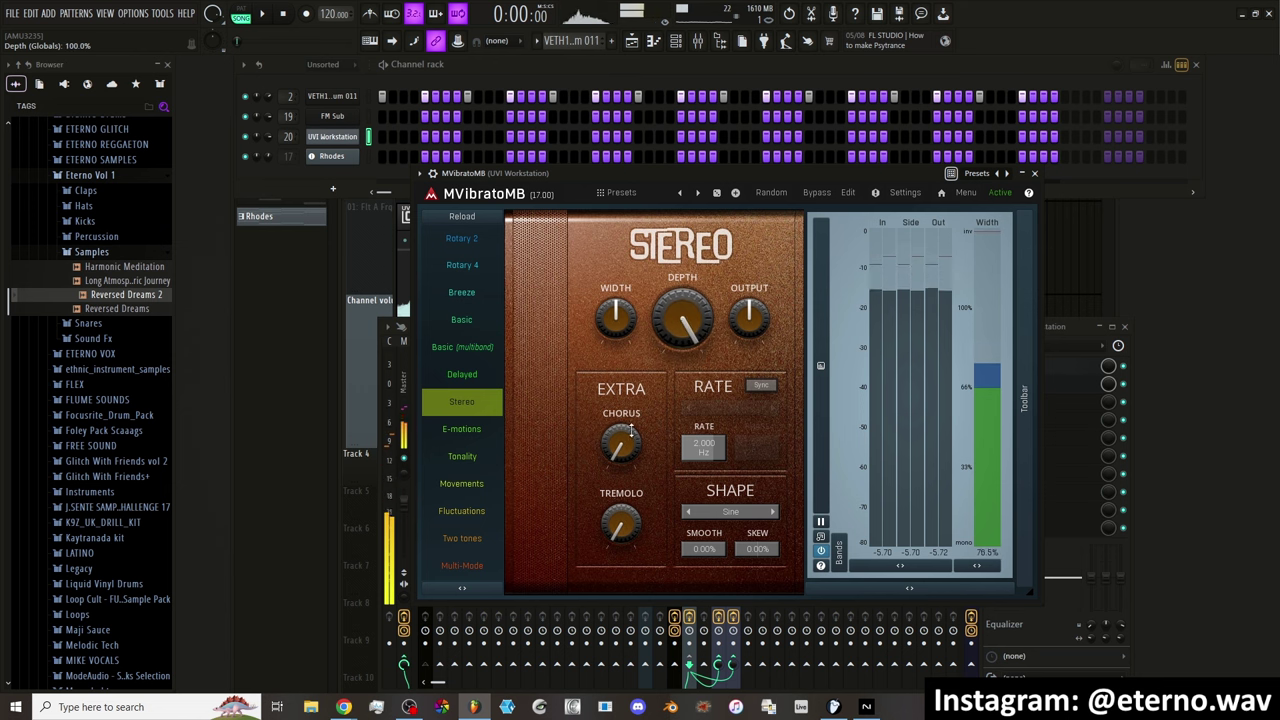
pyautogui.click(462, 456)
pyautogui.moveTo(652, 463); pyautogui.dragTo(655, 432)
pyautogui.moveTo(568, 464); pyautogui.dragTo(568, 434)
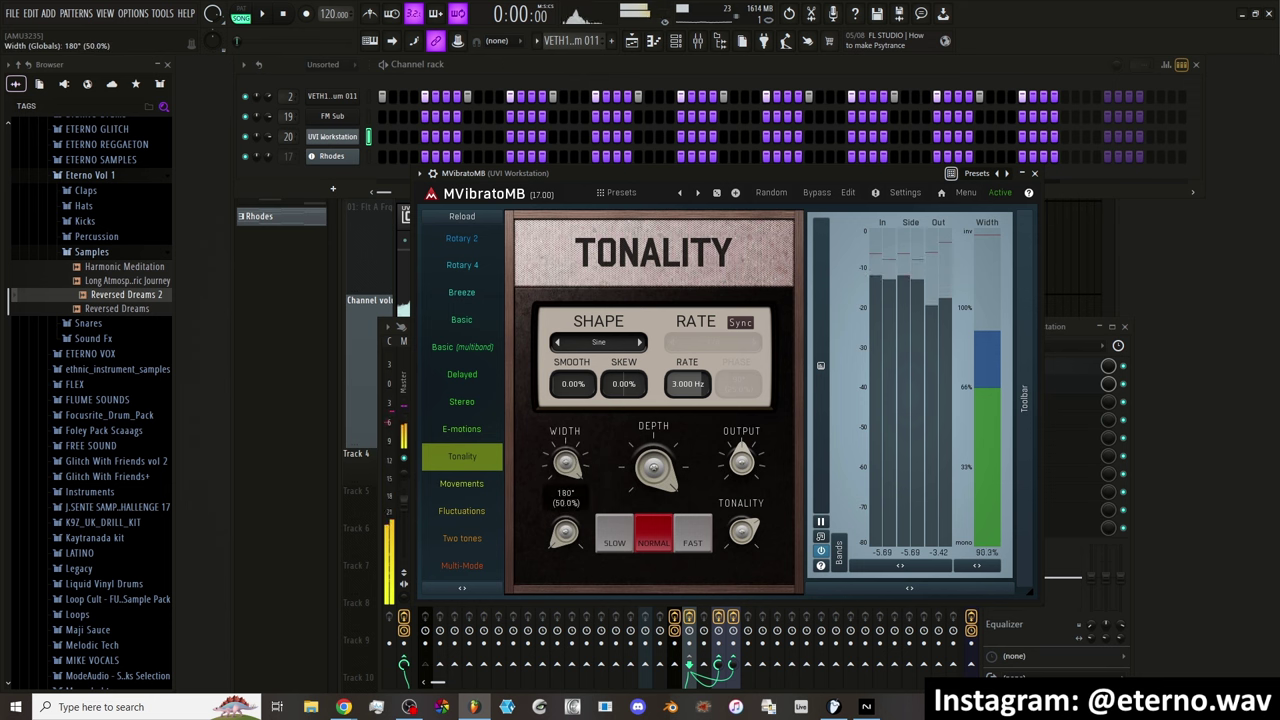
# Try MVibratoMB's Two tones, Multi-Mode and Basic devices and close the plugin's window
pyautogui.click(462, 538)
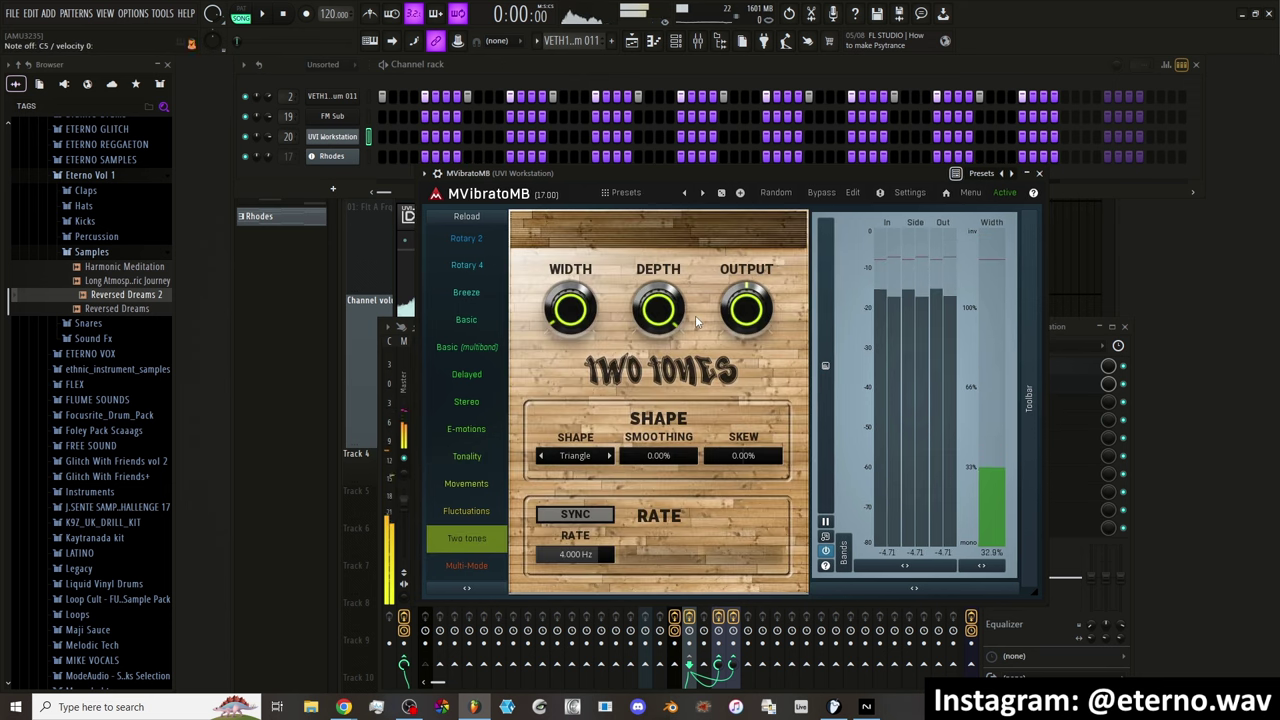
pyautogui.click(472, 566)
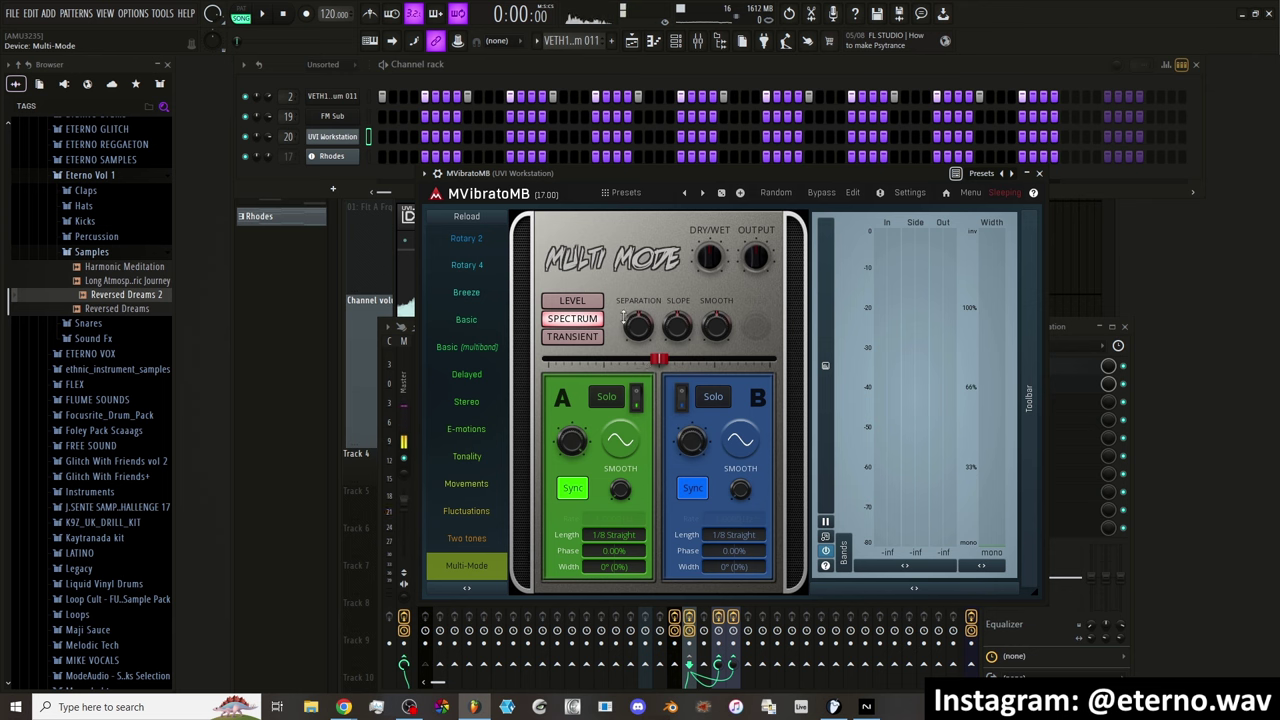
pyautogui.click(466, 319)
pyautogui.click(1039, 173)
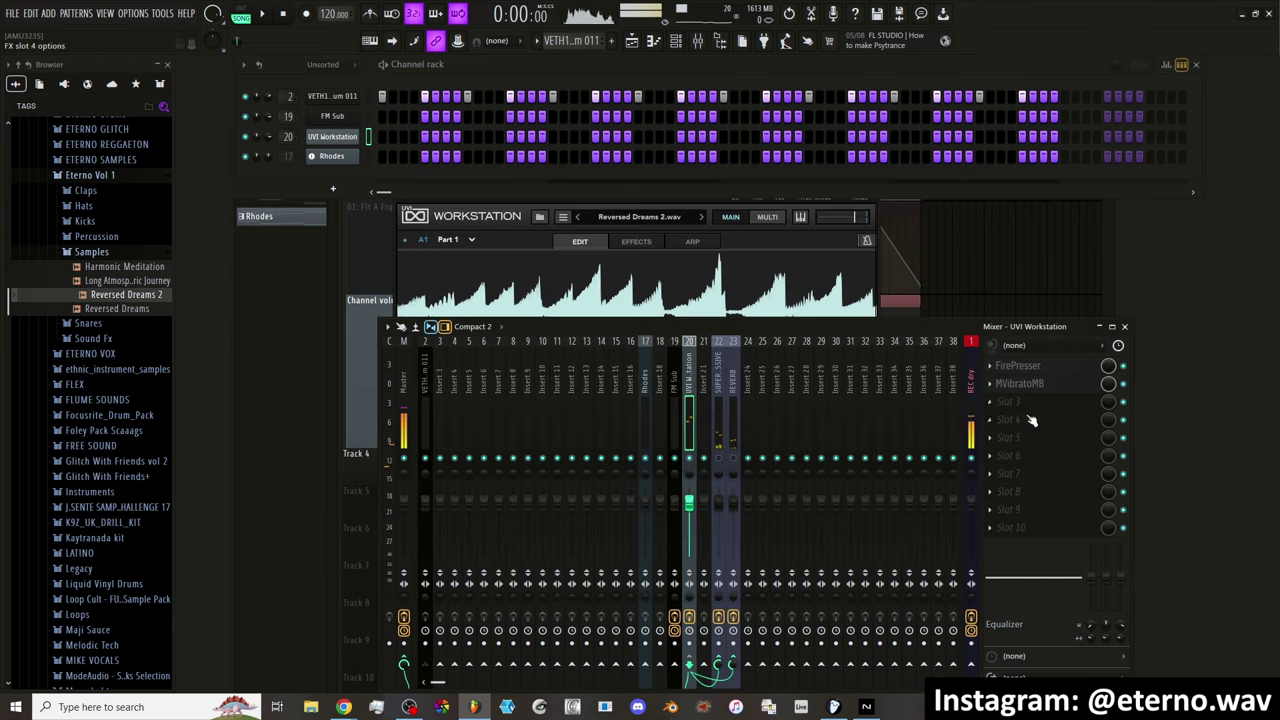
pyautogui.click(1005, 385)
pyautogui.moveTo(1025, 383)
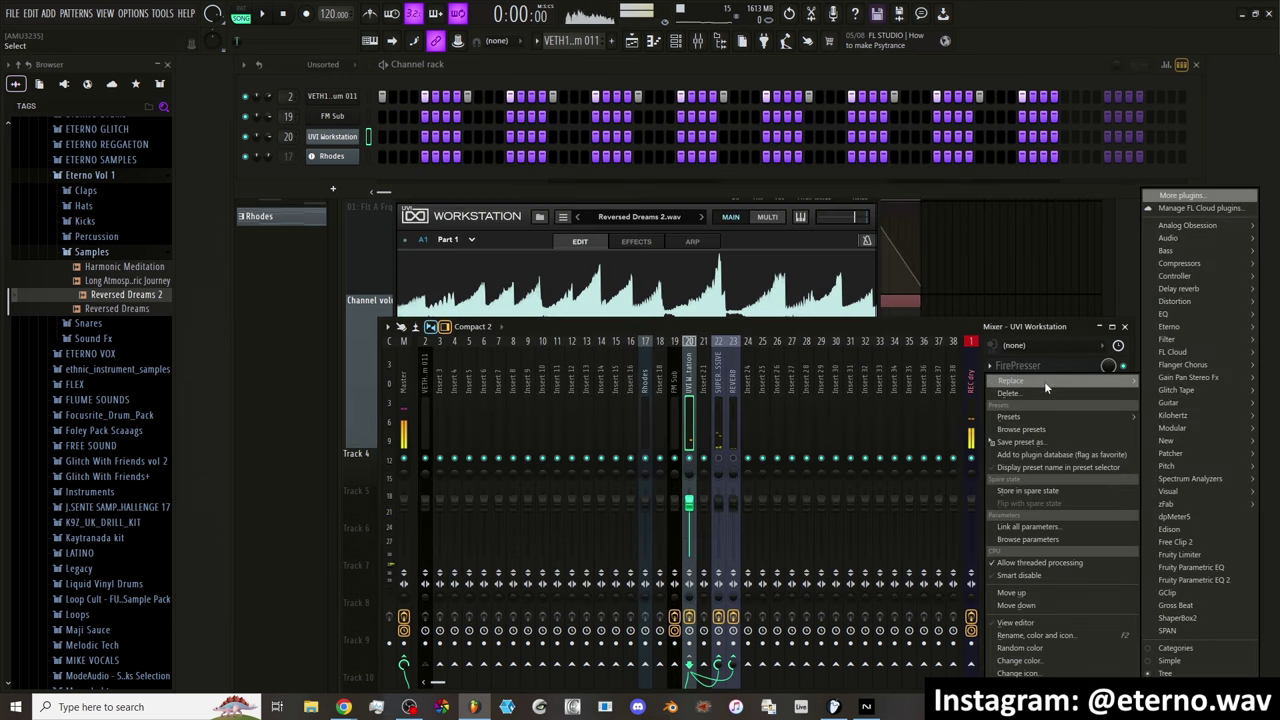
pyautogui.click(1071, 335)
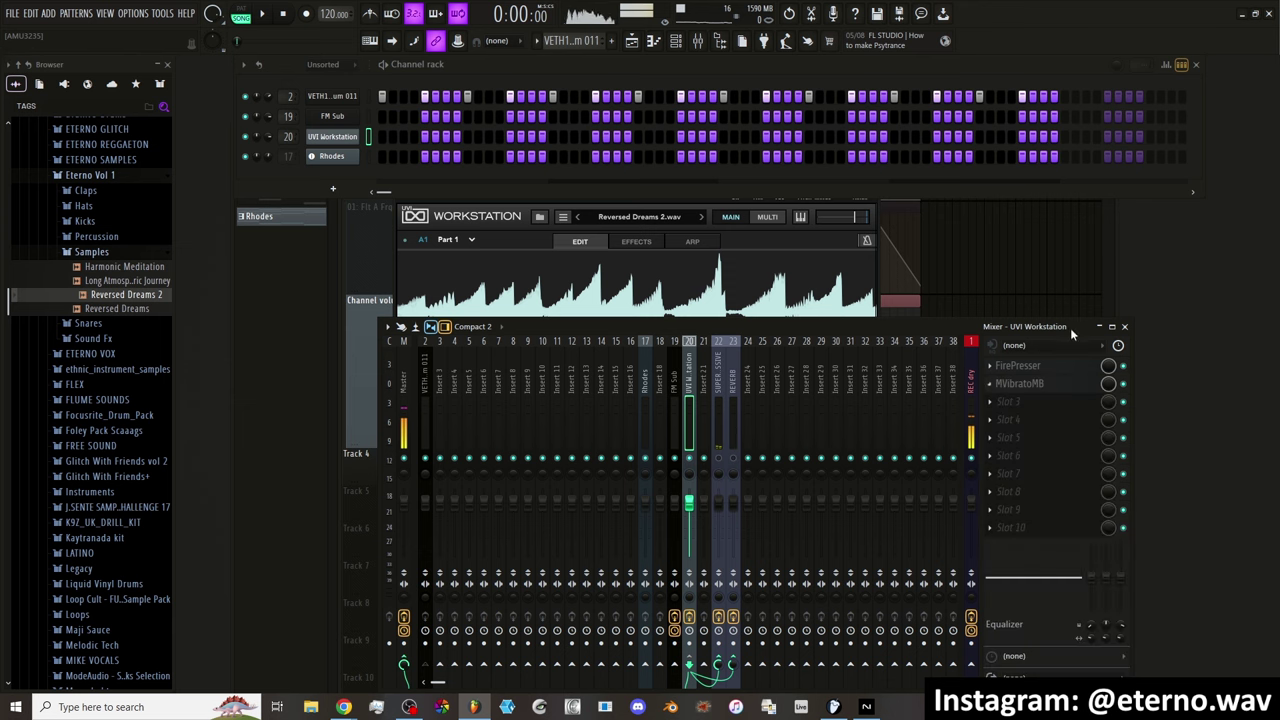
# Reopen MVibratoMB, try its Multi-Mode and Breeze devices and close its window again
pyautogui.click(1030, 384)
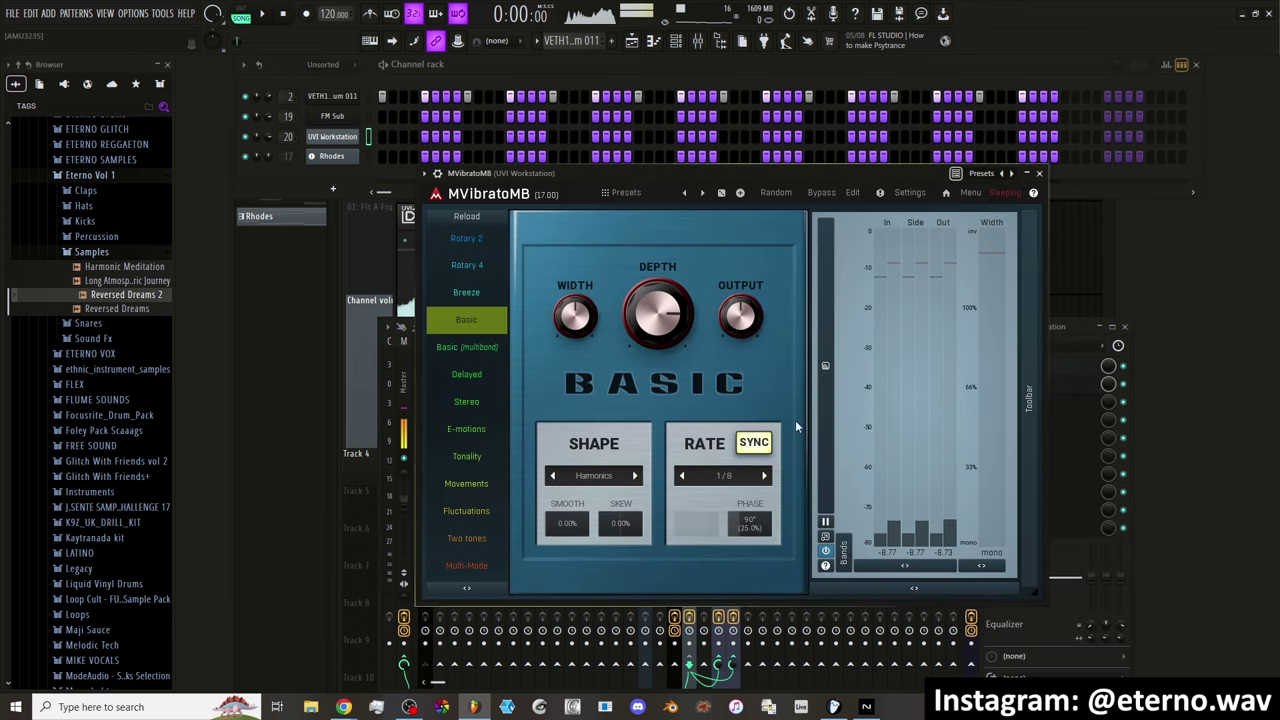
pyautogui.click(461, 566)
pyautogui.click(490, 291)
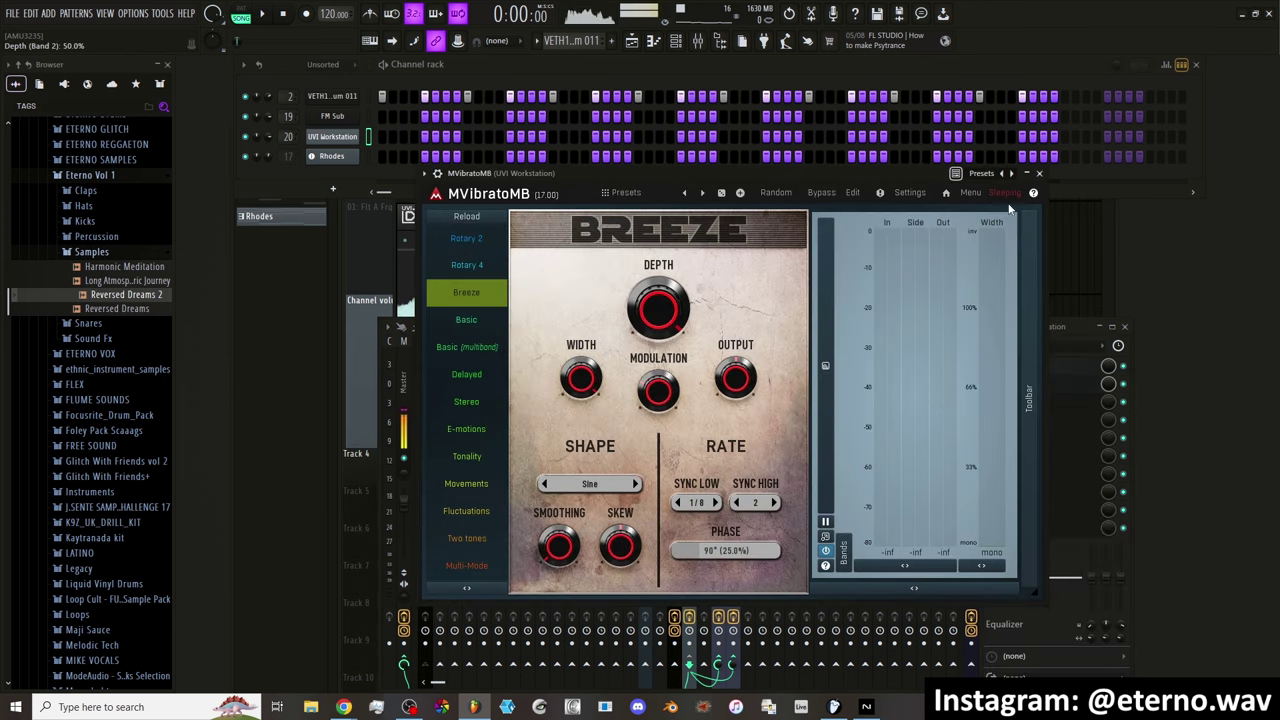
pyautogui.click(1039, 173)
# Remove MVibratoMB from slot 2 of the UVI Workstation mixer track and load the FL Cloud plugin Super VHS there
pyautogui.click(990, 385)
pyautogui.click(1014, 395)
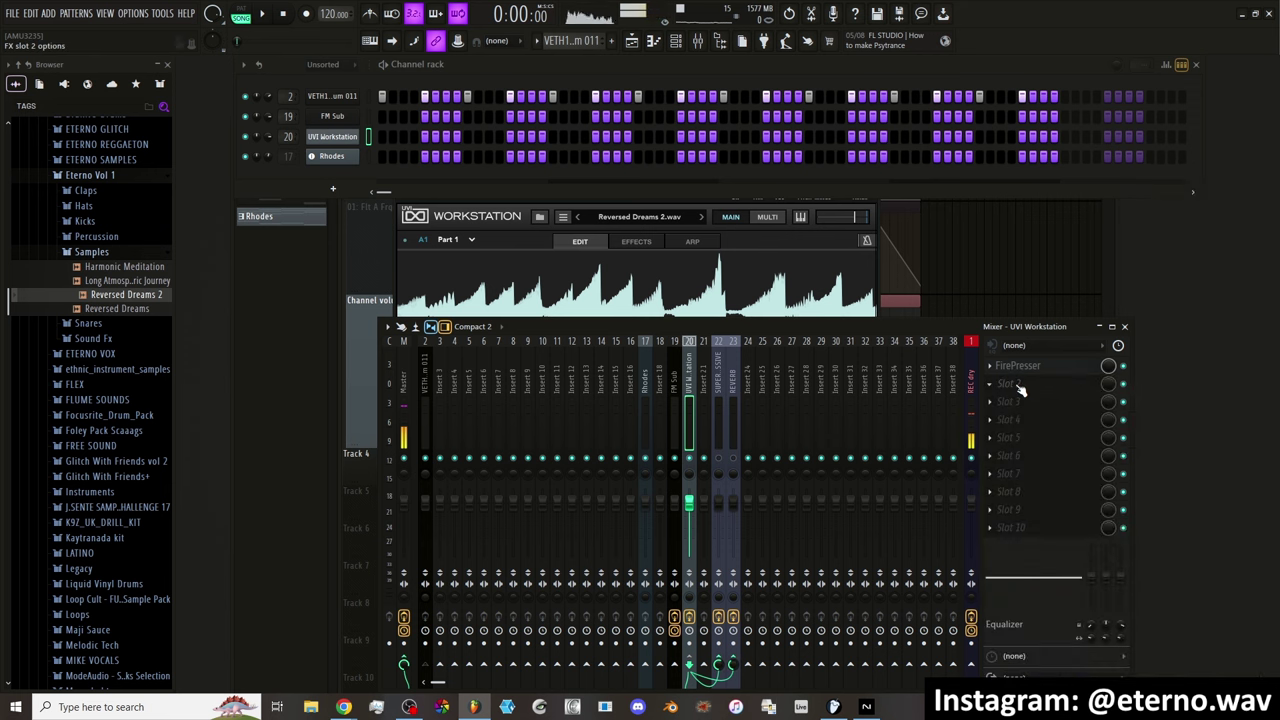
pyautogui.click(1020, 390)
pyautogui.moveTo(1175, 352)
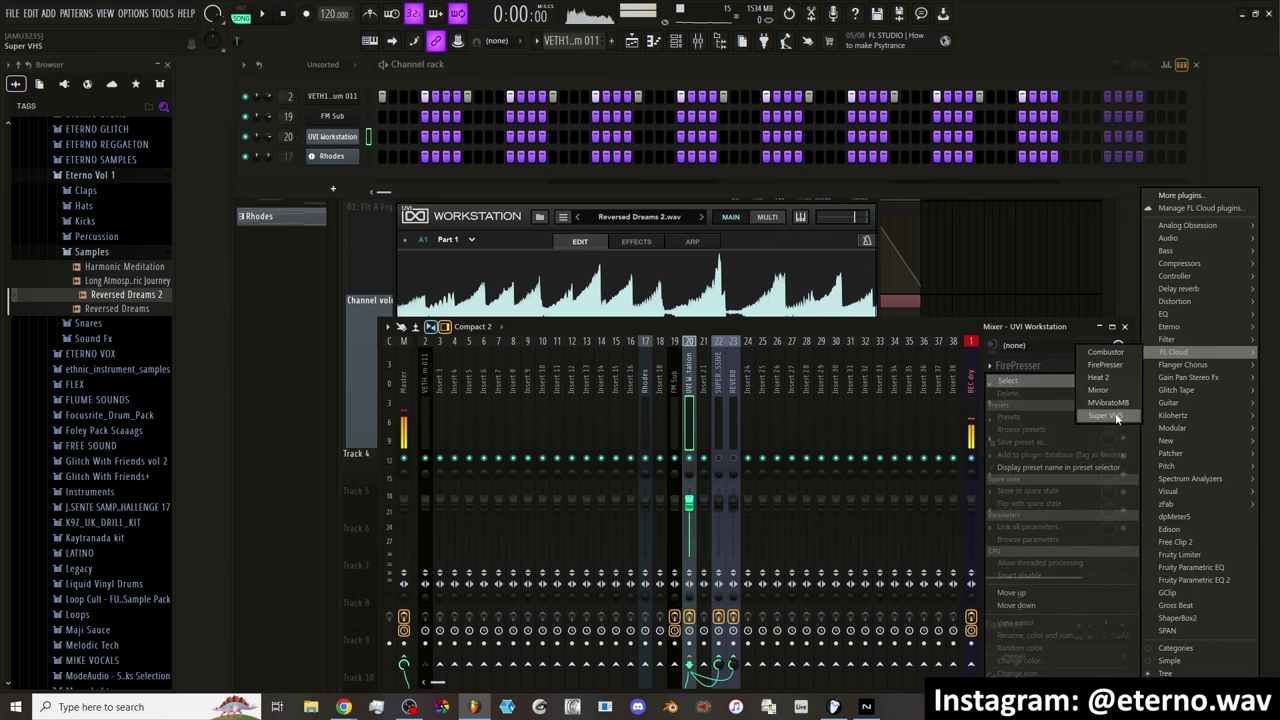
pyautogui.click(1105, 416)
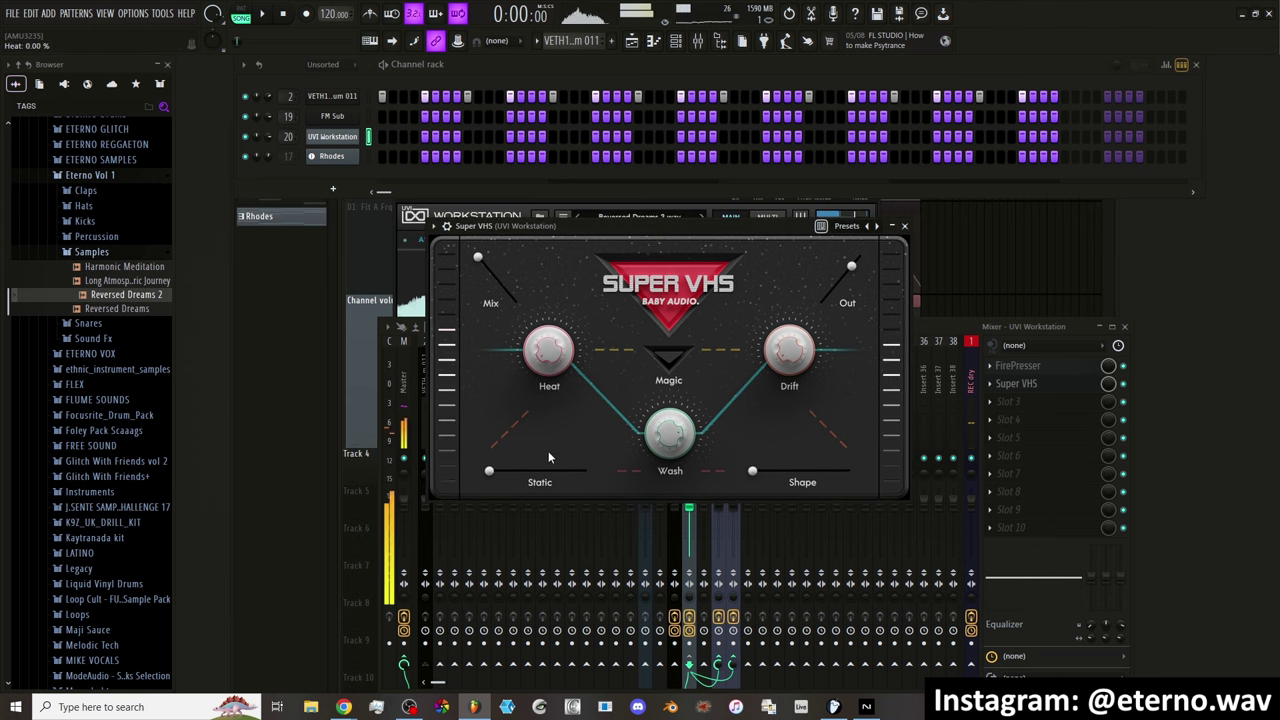
# Try Super VHS's Heat, return Shape to its minimum, set Static to 46.60% and turn Magic off
pyautogui.moveTo(548, 350); pyautogui.dragTo(544, 400)
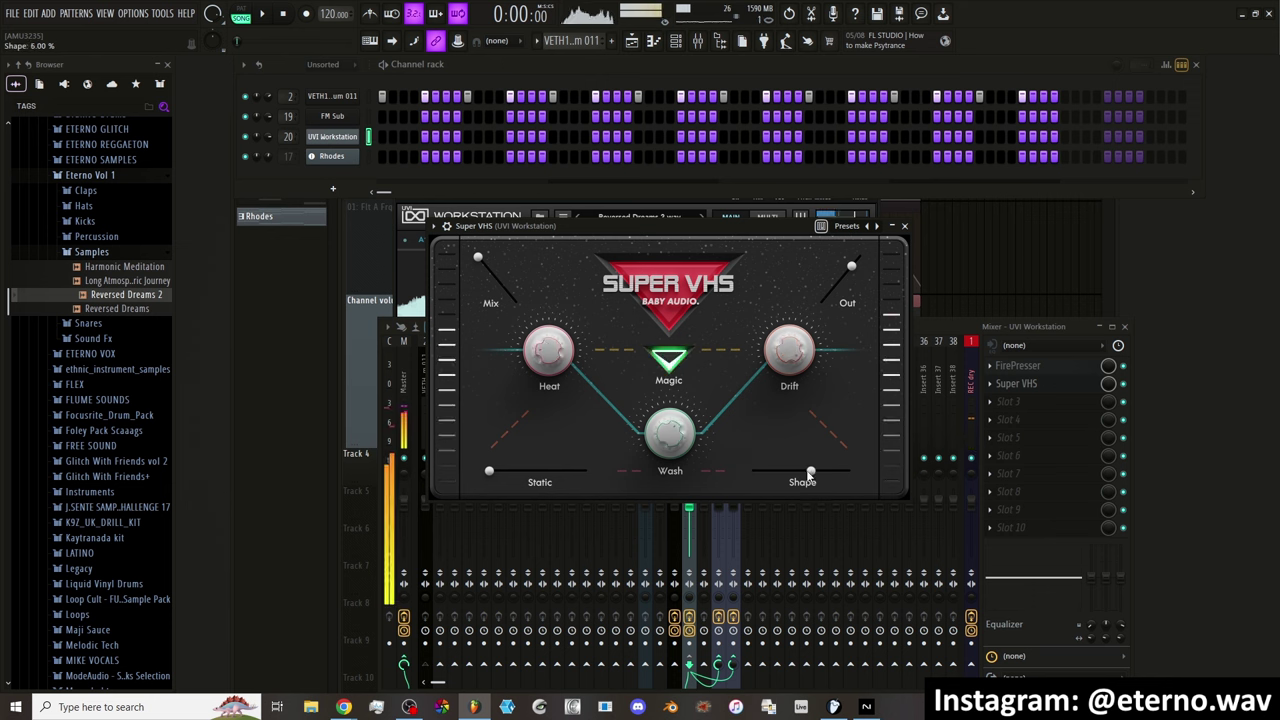
pyautogui.moveTo(809, 471); pyautogui.dragTo(752, 475)
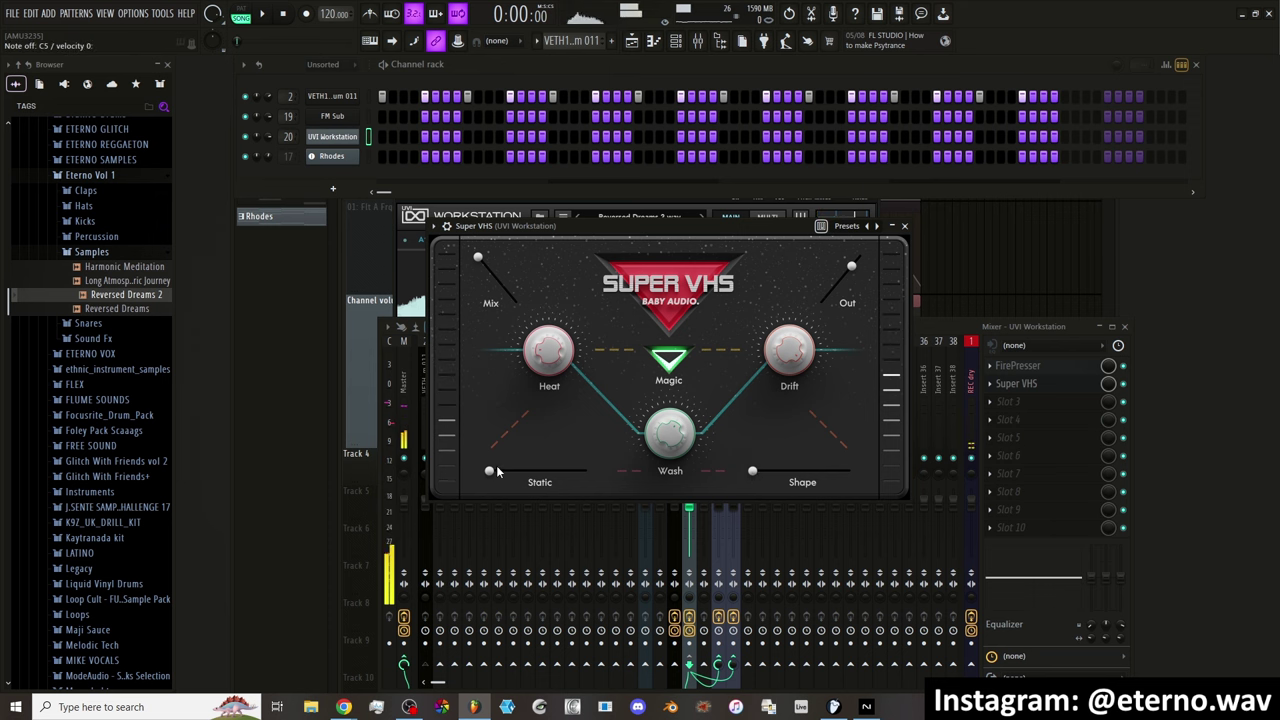
pyautogui.moveTo(490, 472); pyautogui.dragTo(534, 472)
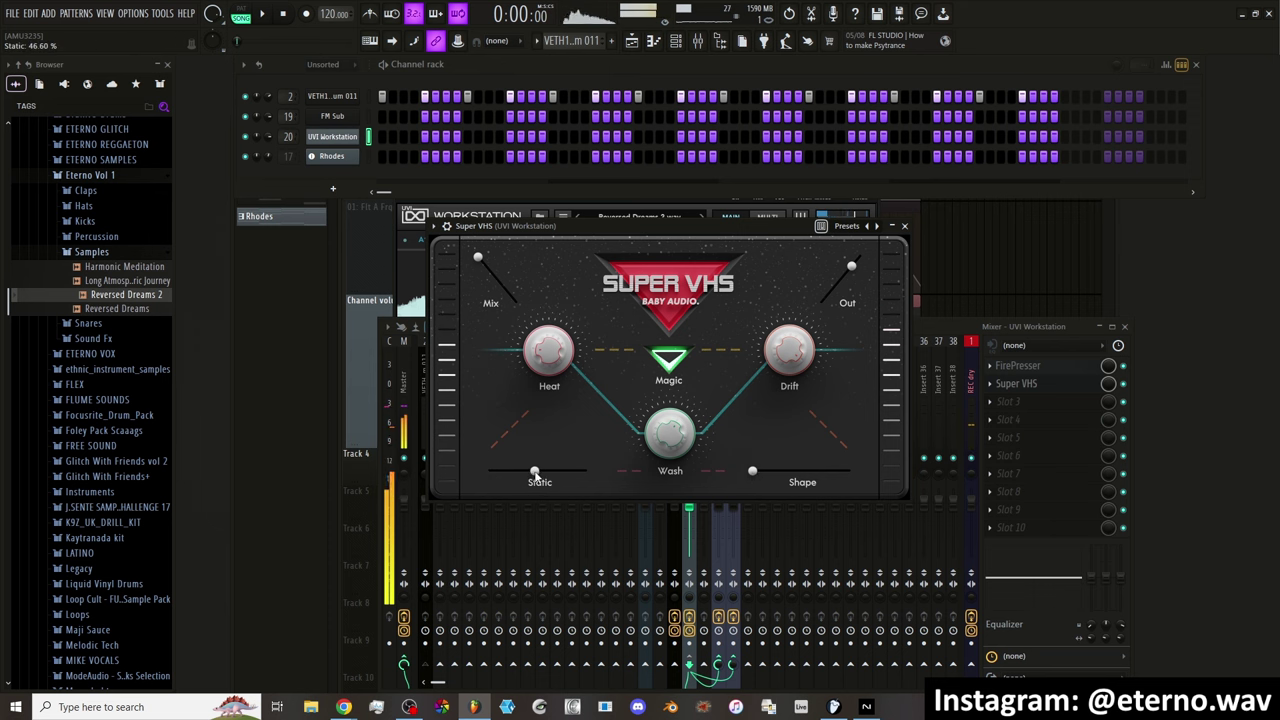
pyautogui.click(671, 360)
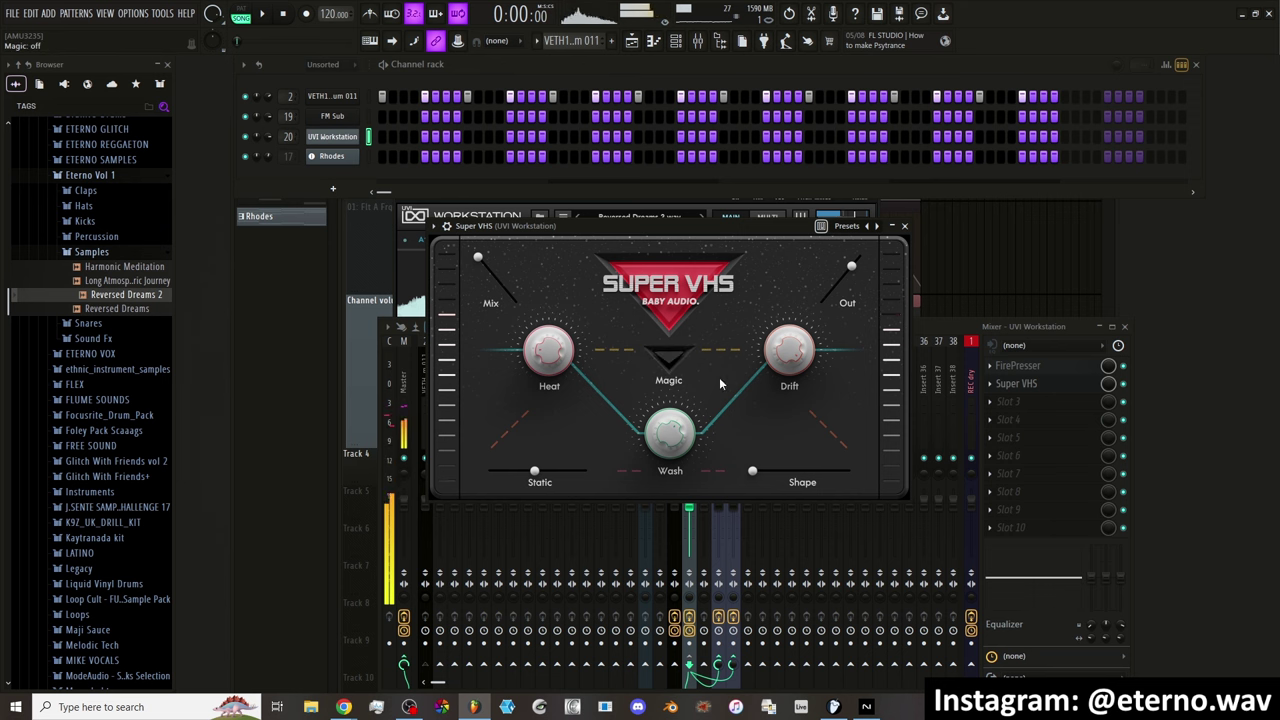
# Remove Super VHS from slot 2 of the mixer track and bring the UVI Workstation window to the front
pyautogui.click(1016, 383)
pyautogui.click(989, 383)
pyautogui.click(1014, 394)
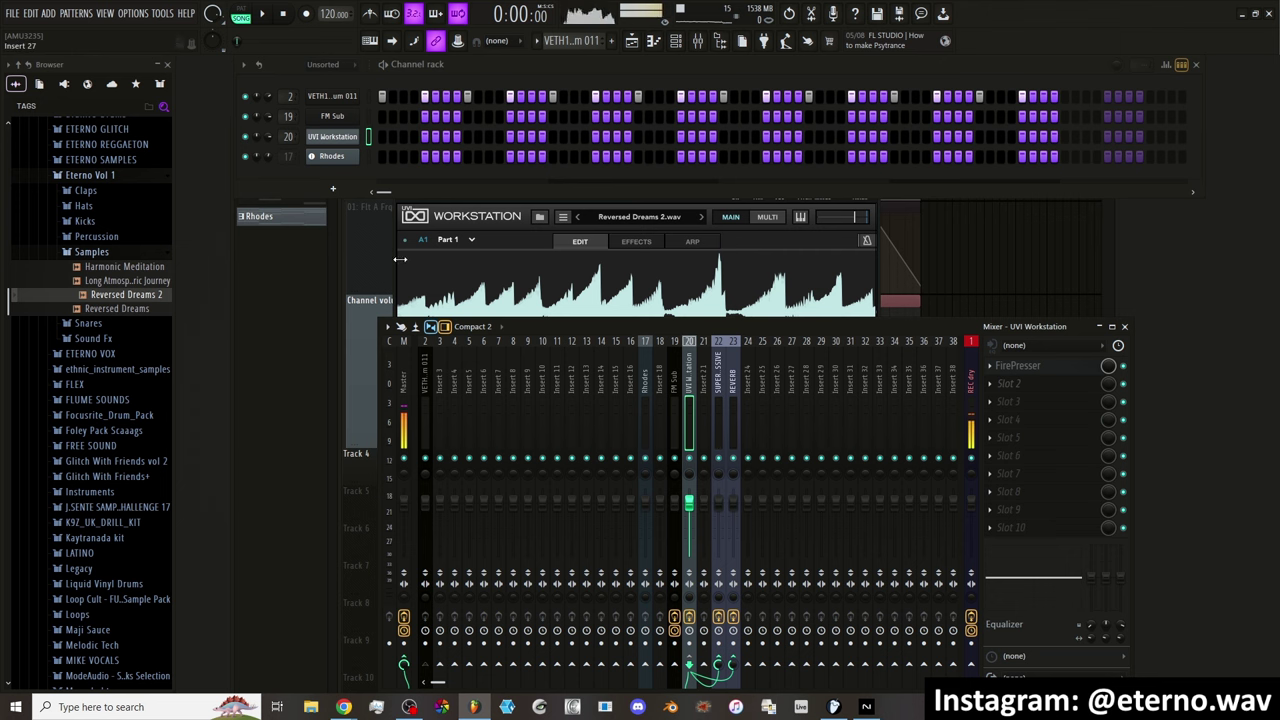
pyautogui.click(545, 203)
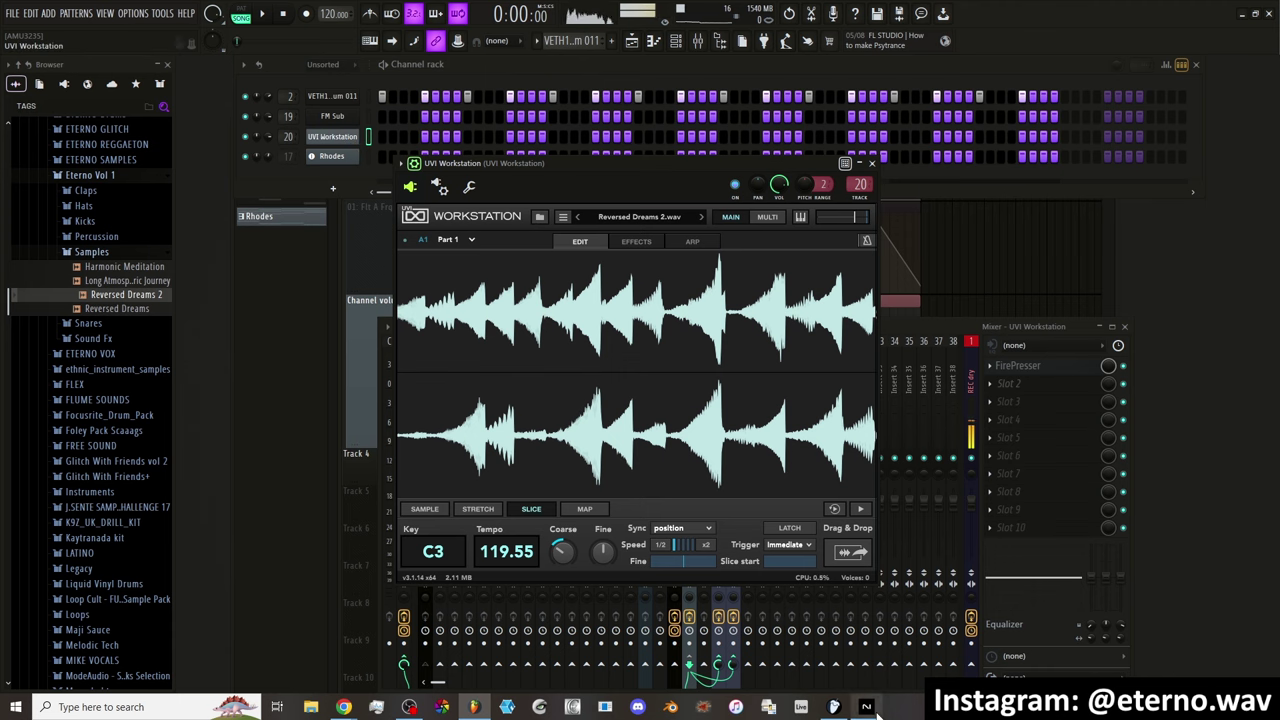
# Browse the effects, soundware and generators offered in the FL Cloud Plugins manager
pyautogui.click(834, 707)
pyautogui.click(1161, 131)
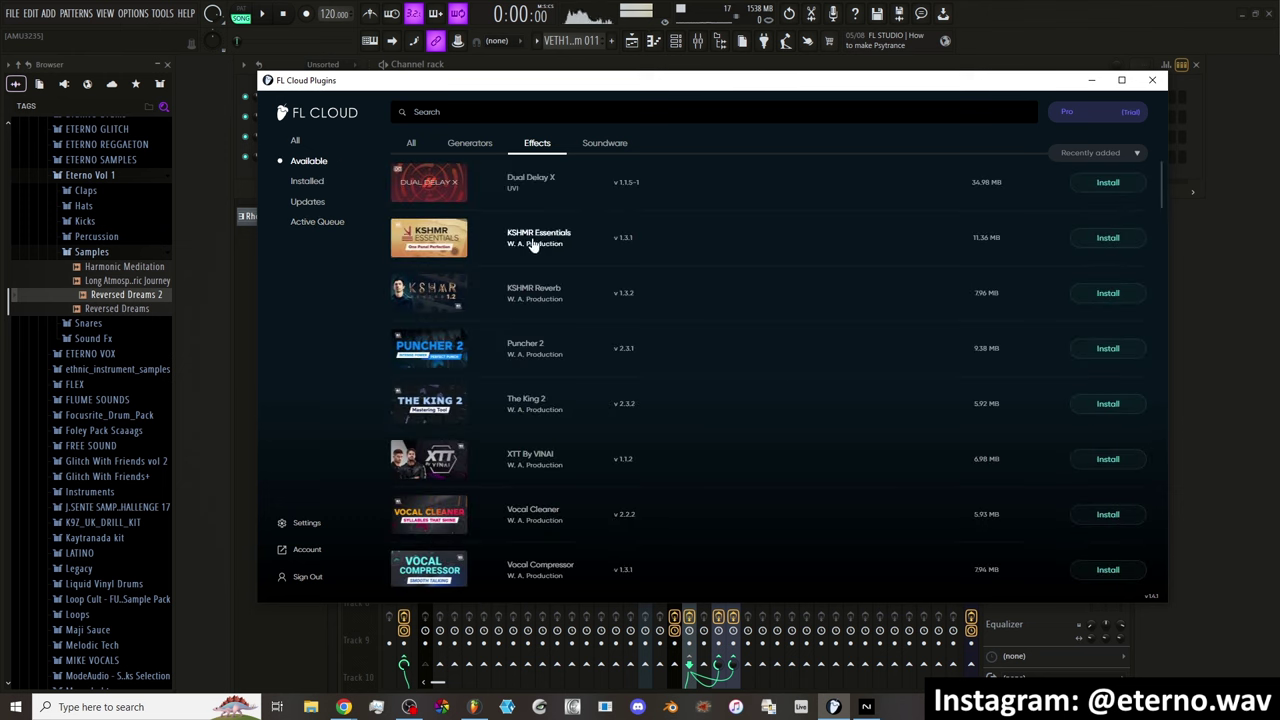
pyautogui.click(593, 153)
pyautogui.scroll(-2, 614, 363)
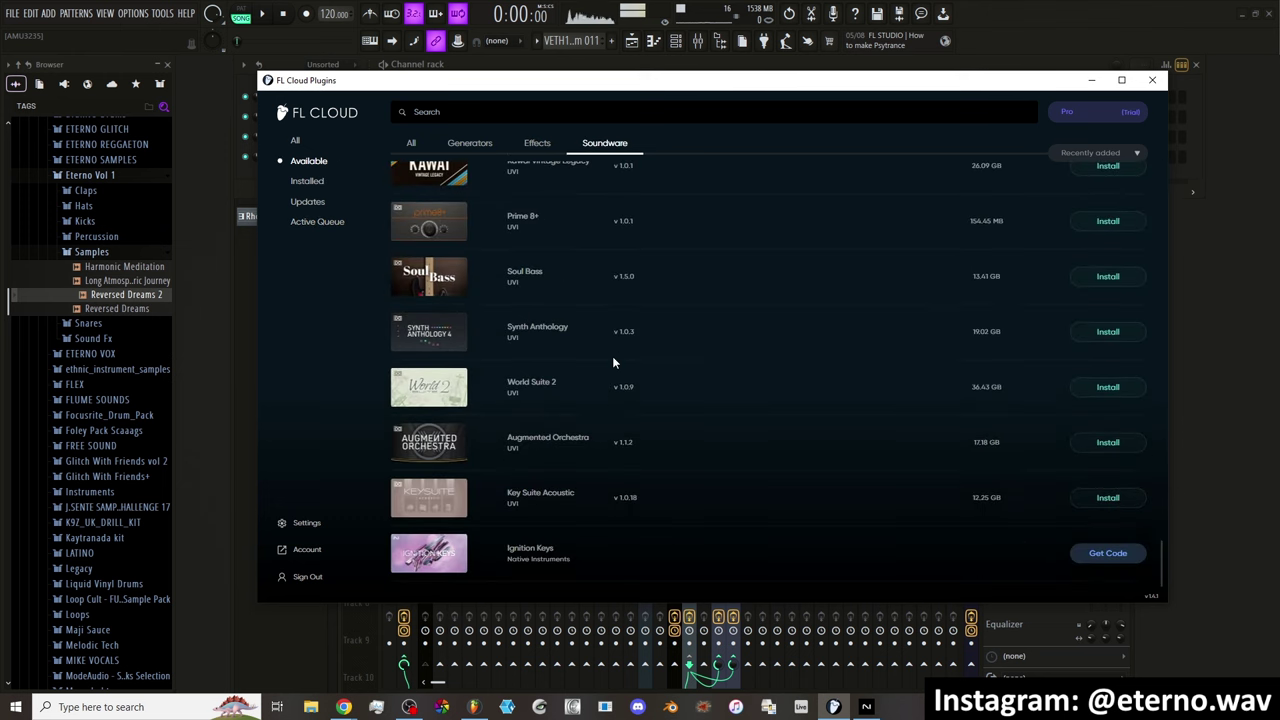
pyautogui.click(1152, 80)
pyautogui.click(133, 13)
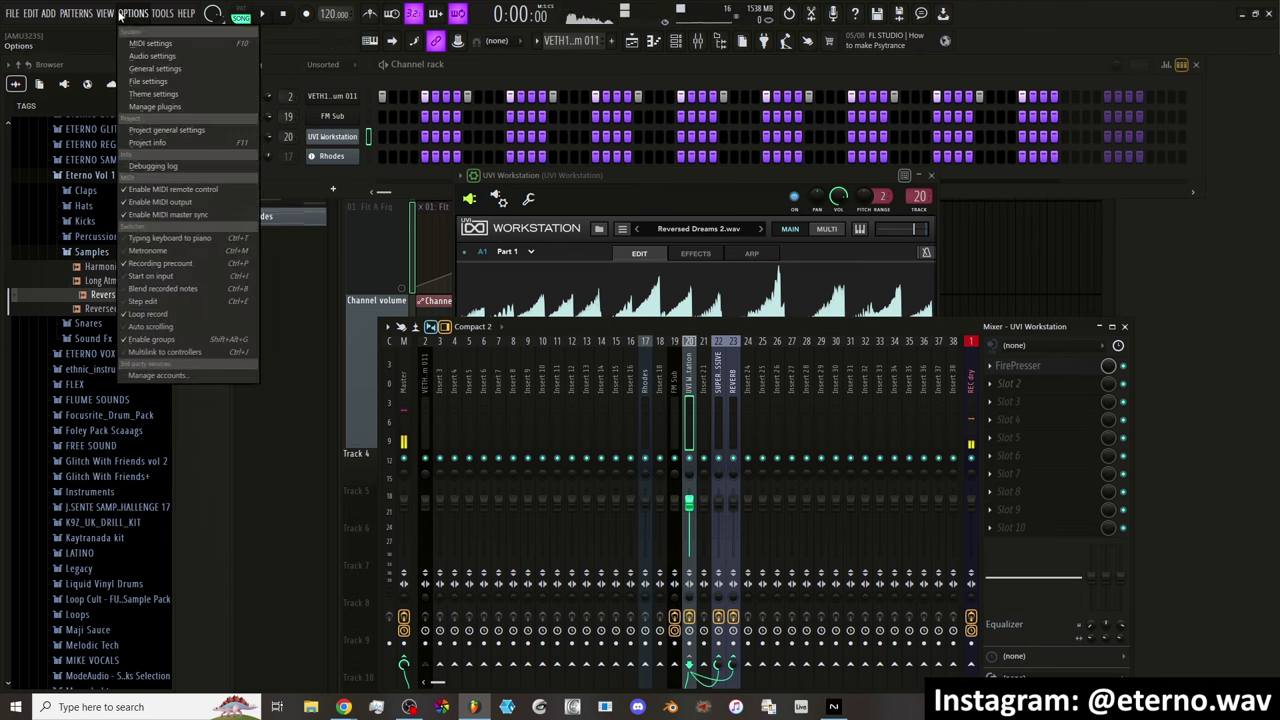
pyautogui.click(201, 145)
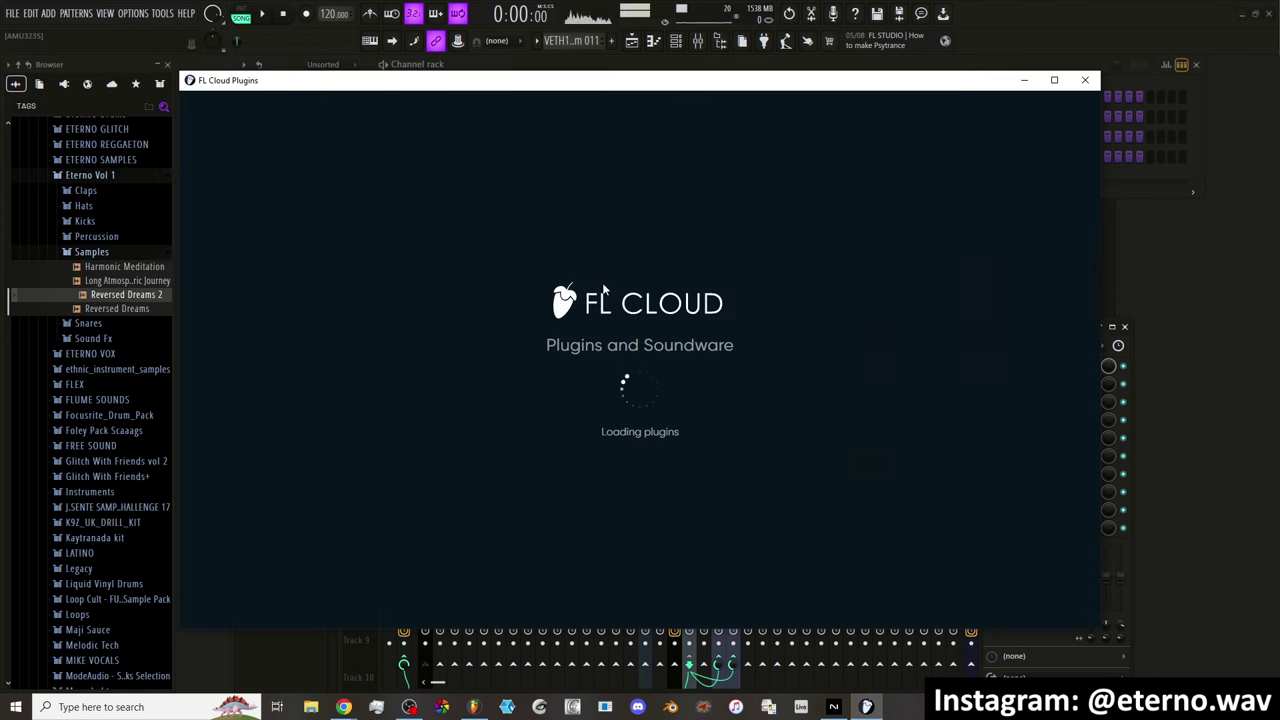
pyautogui.scroll(-5, 531, 358)
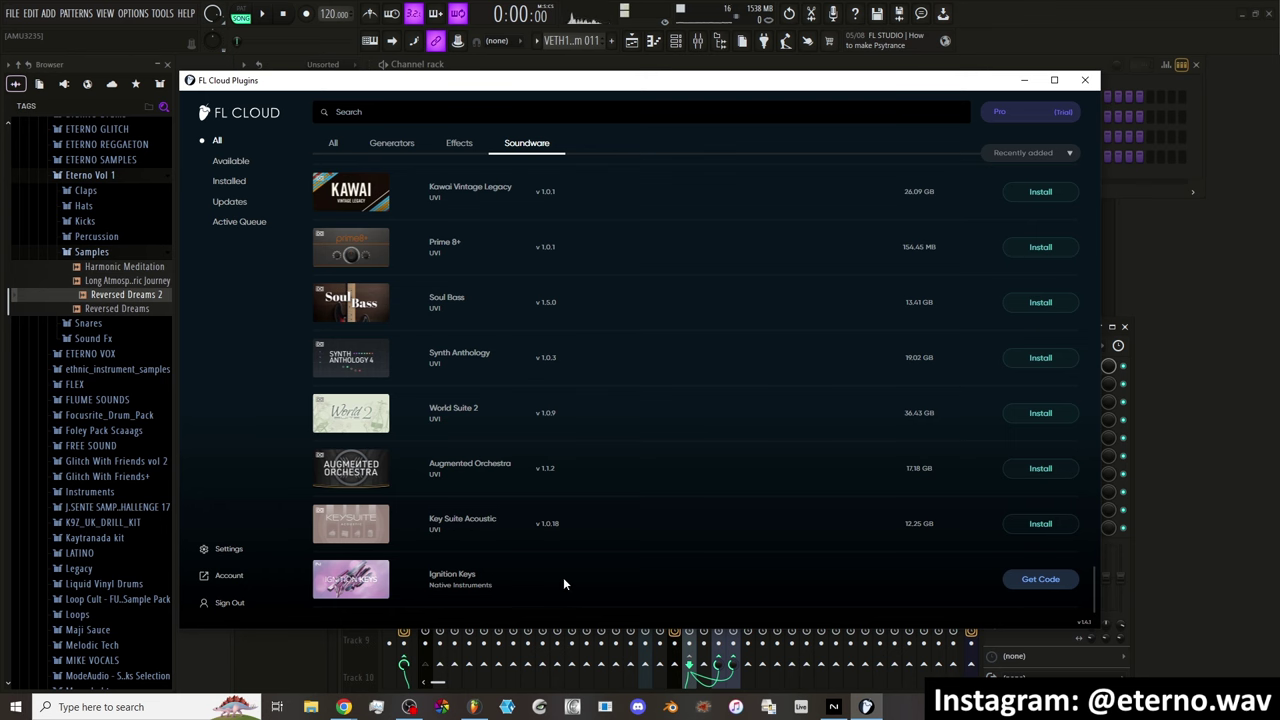
pyautogui.click(392, 143)
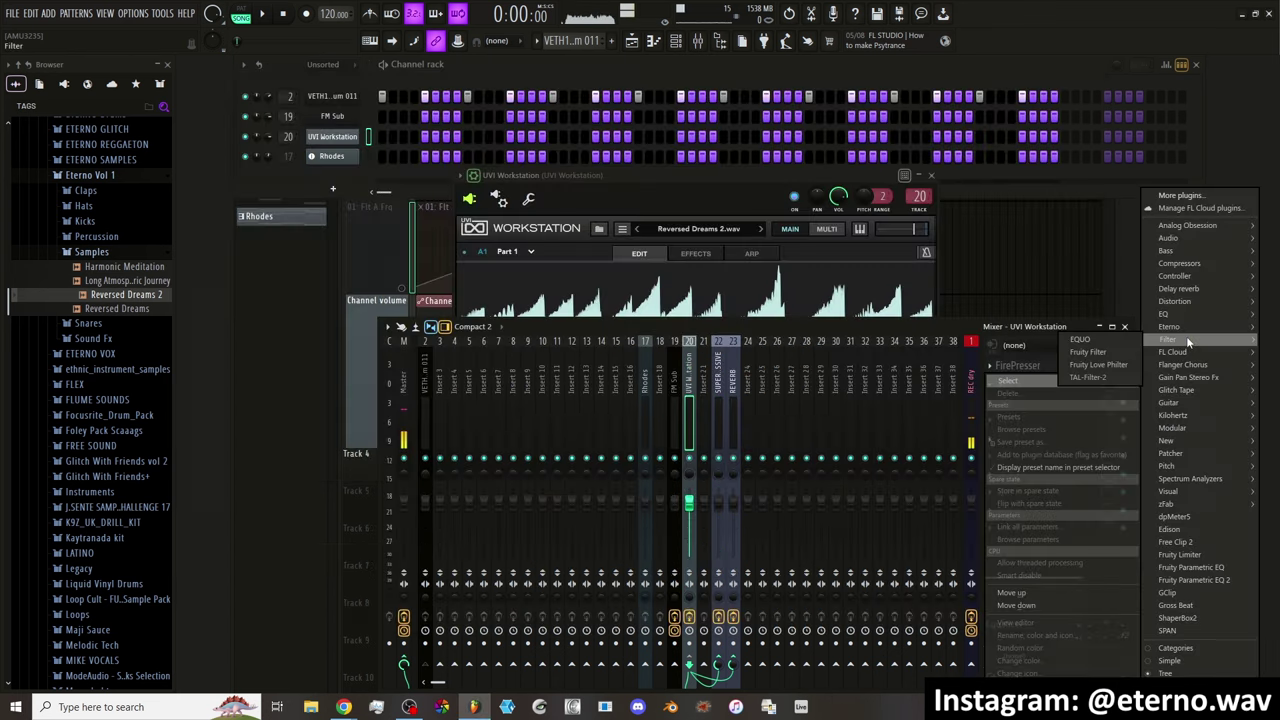
# Load the FL Cloud plugin Ozone Standard into slot 2 of the UVI Workstation mixer track and reload it with the default preset
pyautogui.moveTo(1188, 352)
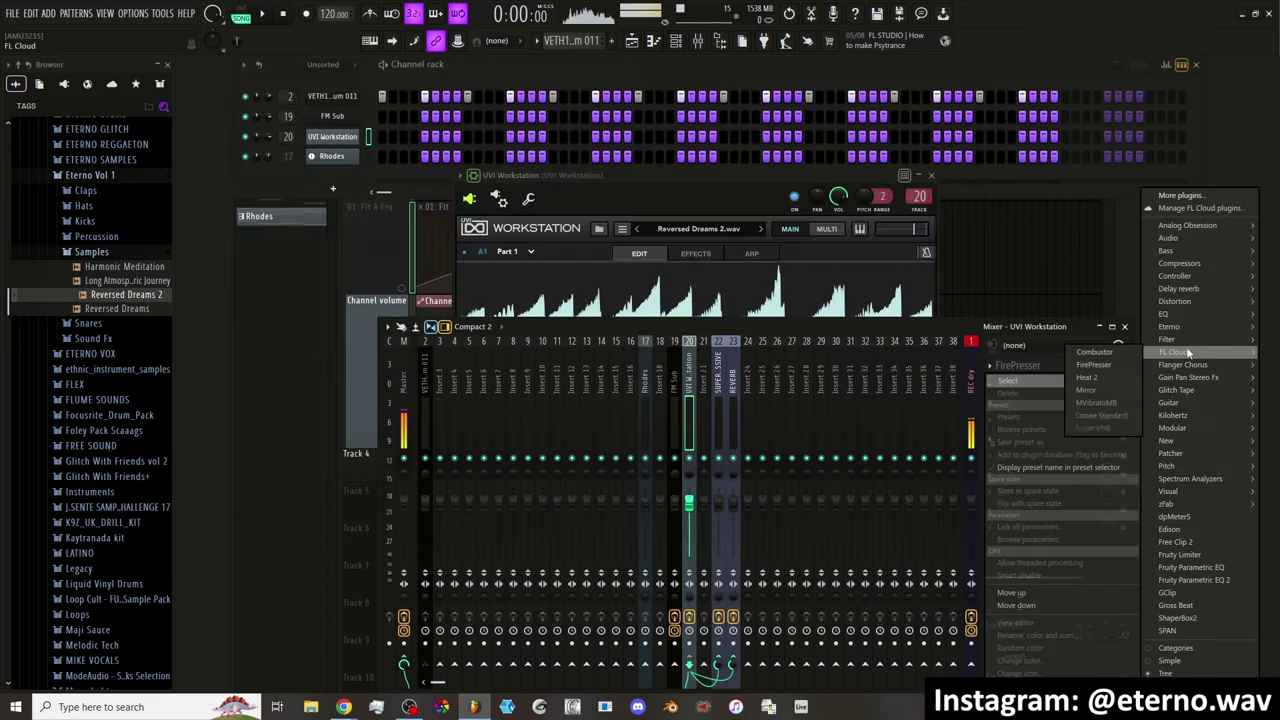
pyautogui.click(1104, 415)
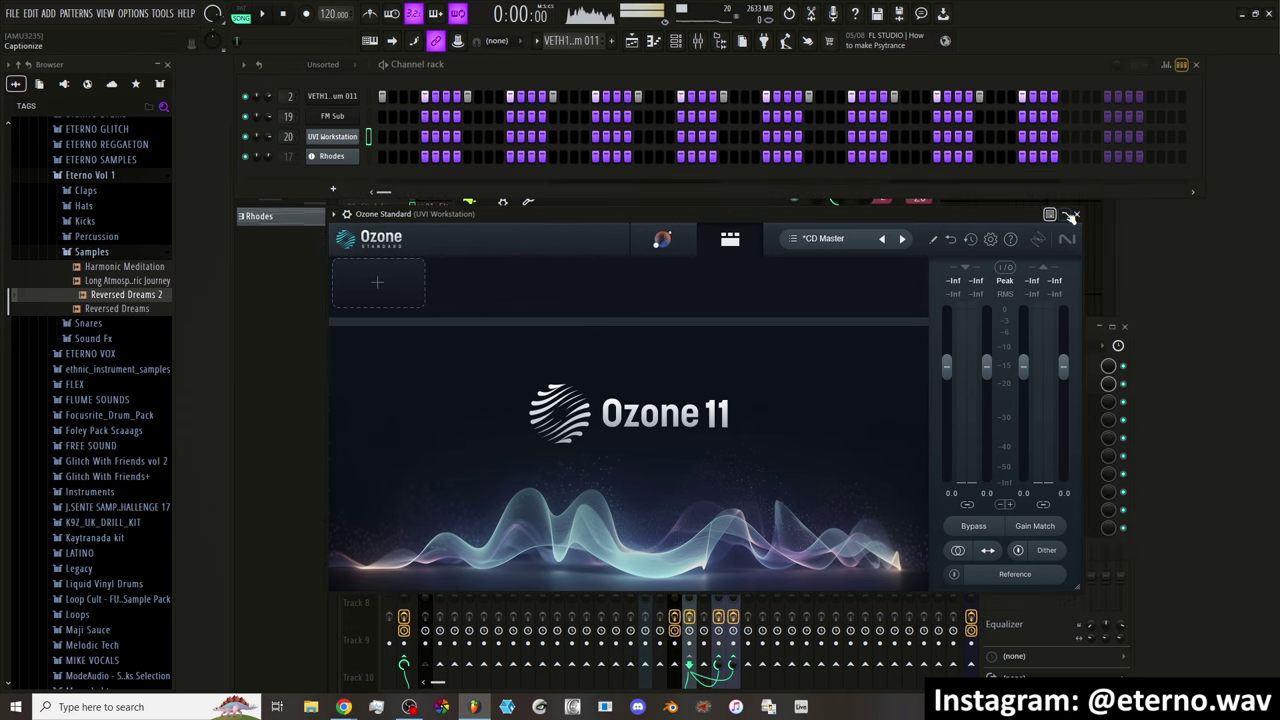
pyautogui.click(1074, 215)
pyautogui.rightClick(990, 373)
pyautogui.click(998, 392)
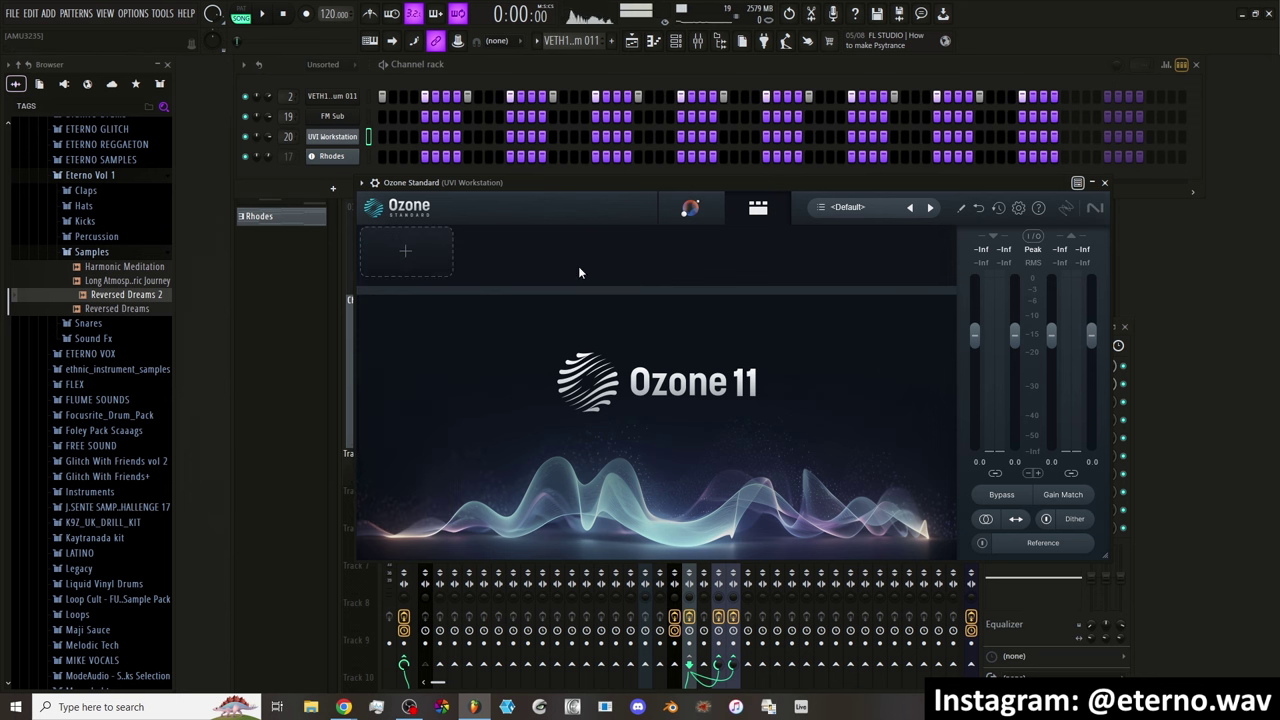
# Add an Imager module to Ozone Standard's empty module chain
pyautogui.moveTo(425, 254)
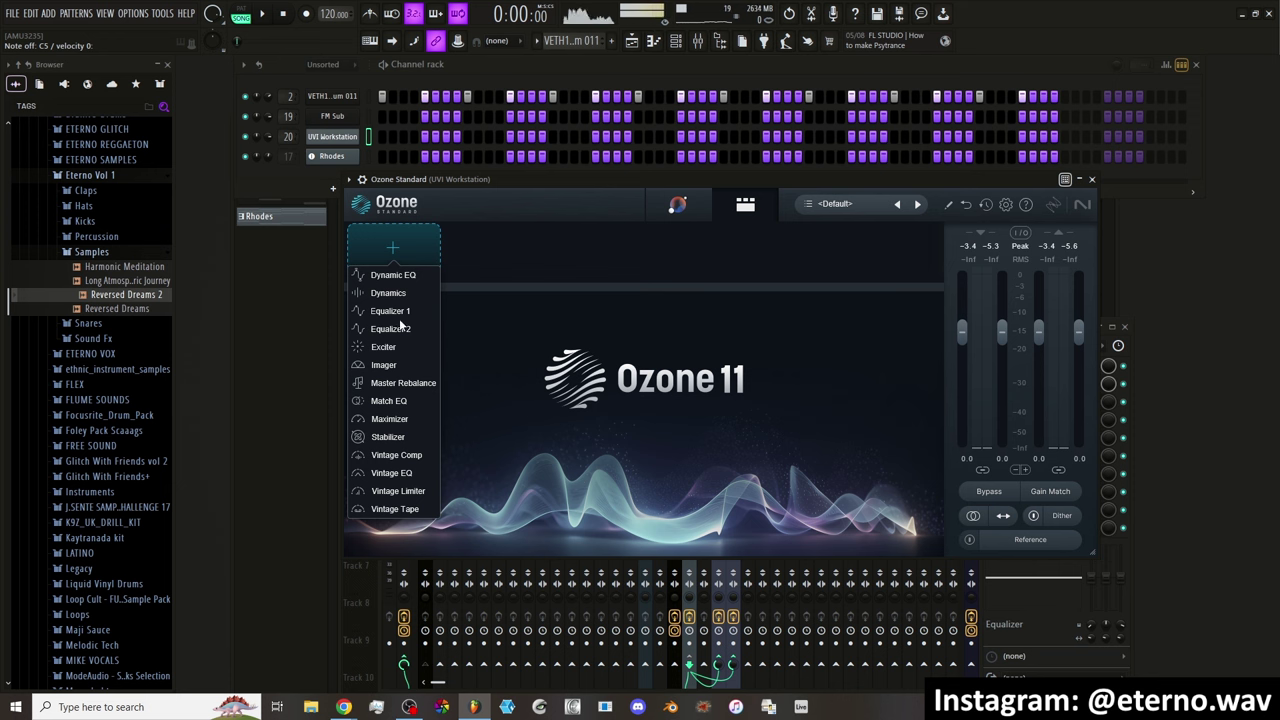
pyautogui.click(385, 364)
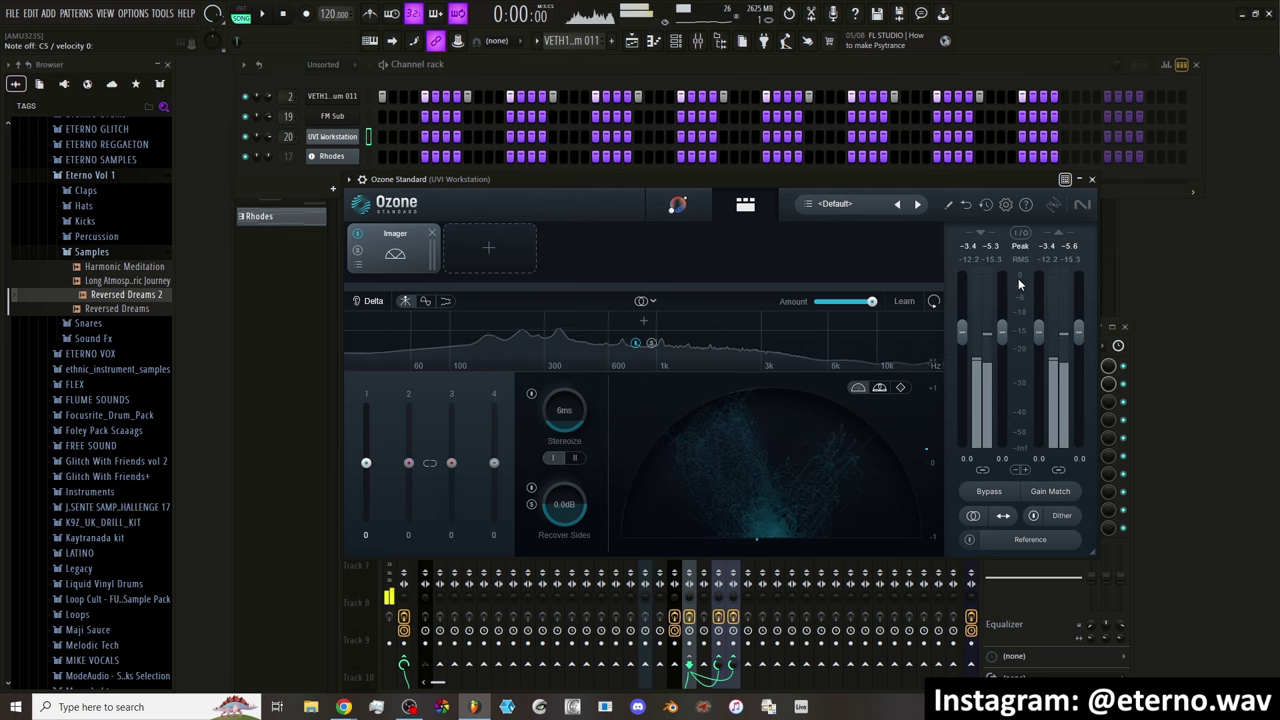
# Close the Ozone Standard window and remove the plugin from slot 2 of the UVI Workstation mixer track
pyautogui.click(1092, 180)
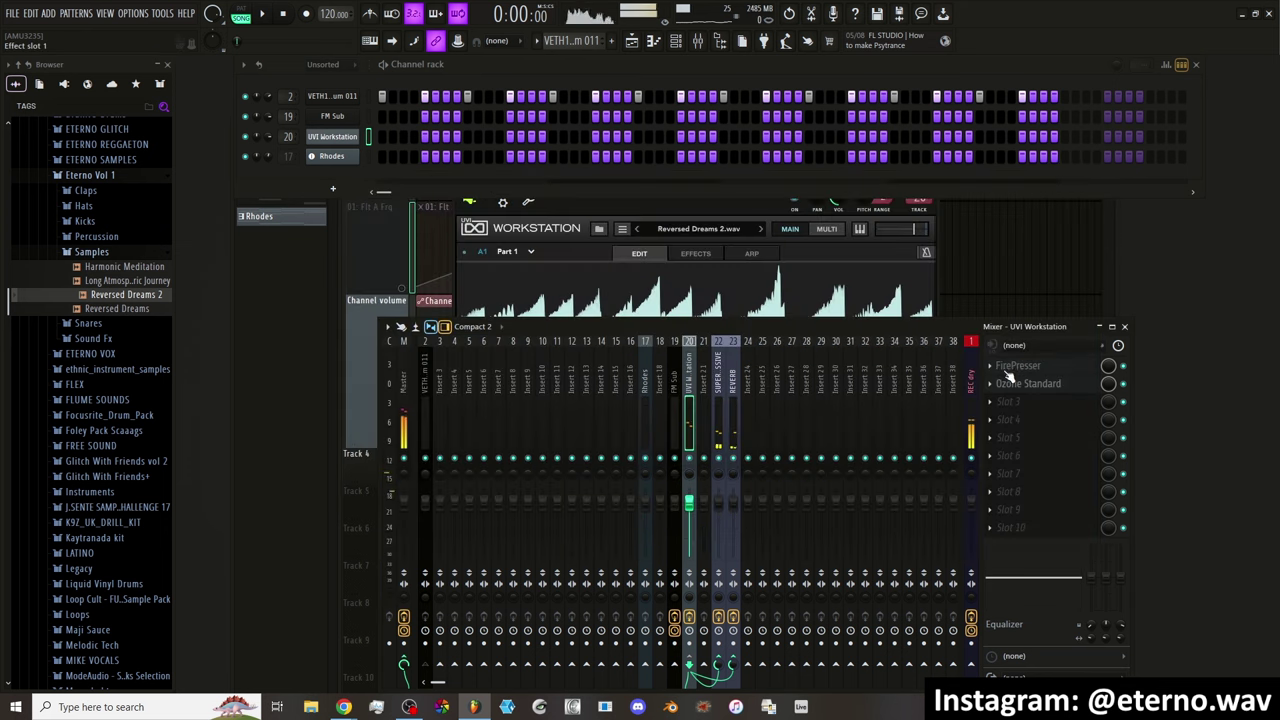
pyautogui.click(988, 384)
pyautogui.click(1010, 394)
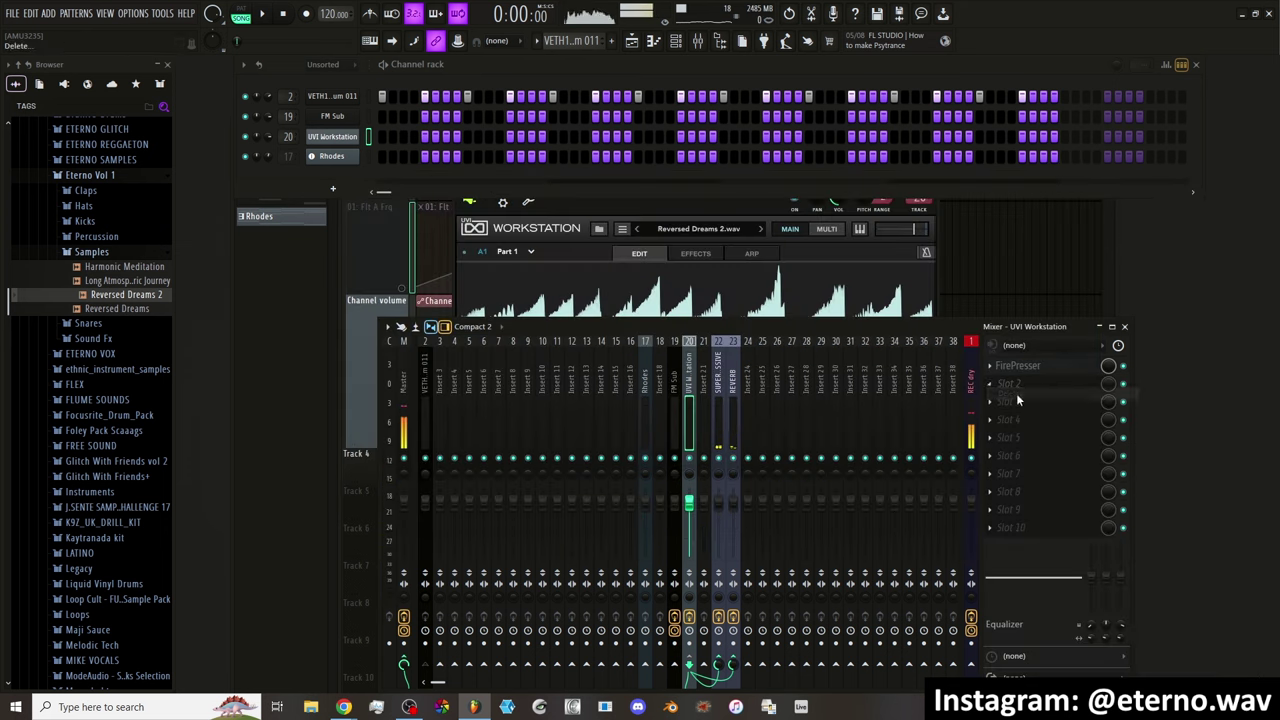
# Try out Ozone Imager 2 in slot 2 of the UVI Workstation mixer track and remove it again
pyautogui.click(1021, 387)
pyautogui.moveTo(1195, 505)
pyautogui.click(1087, 506)
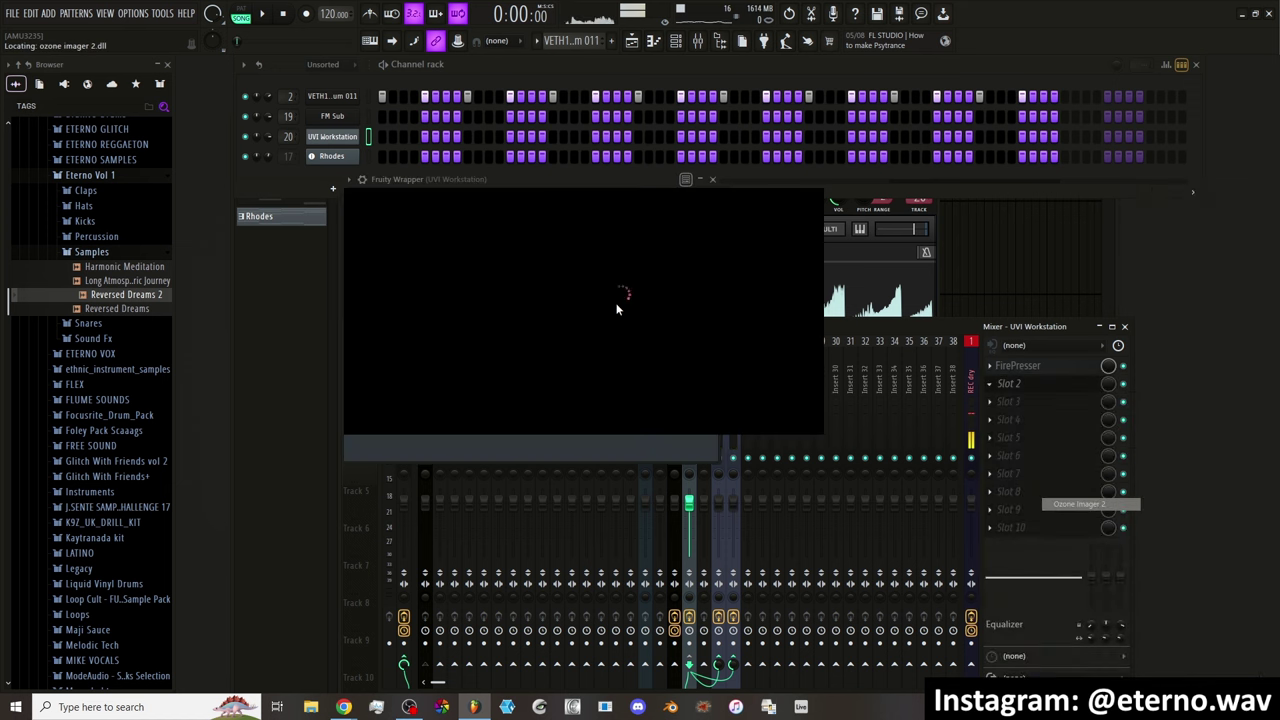
pyautogui.moveTo(557, 186); pyautogui.dragTo(635, 241)
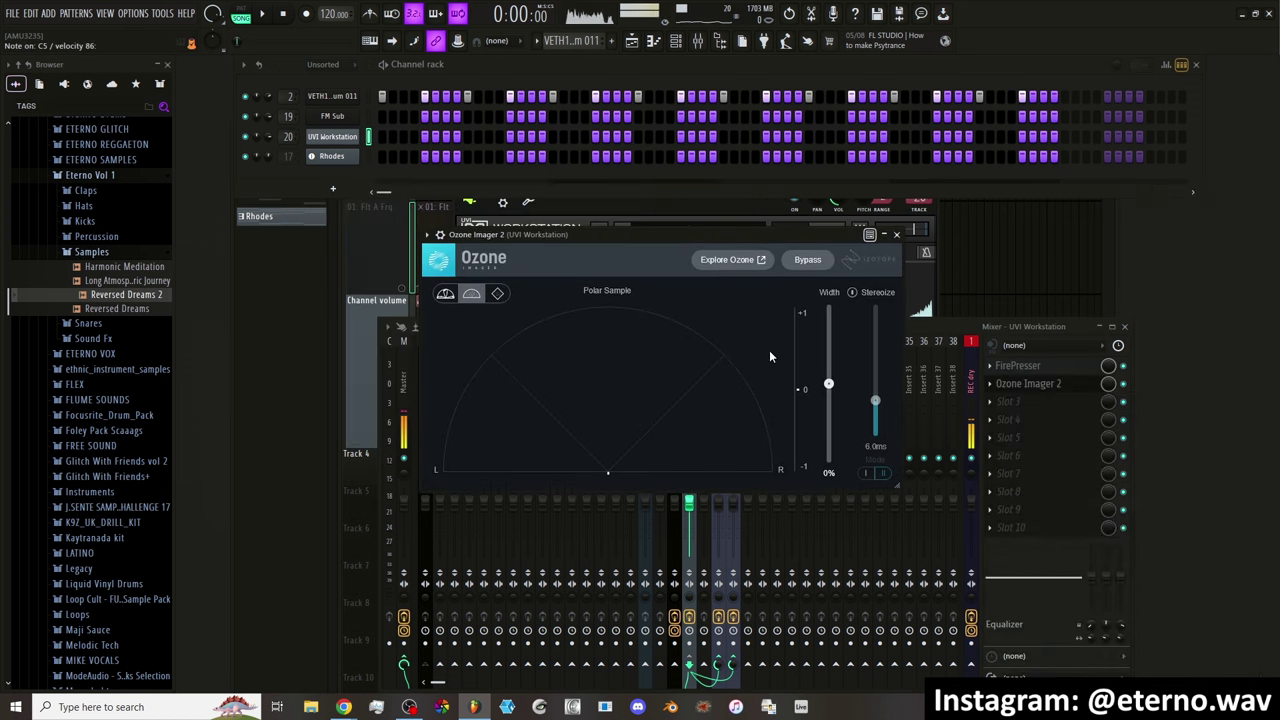
pyautogui.click(989, 384)
pyautogui.click(1019, 393)
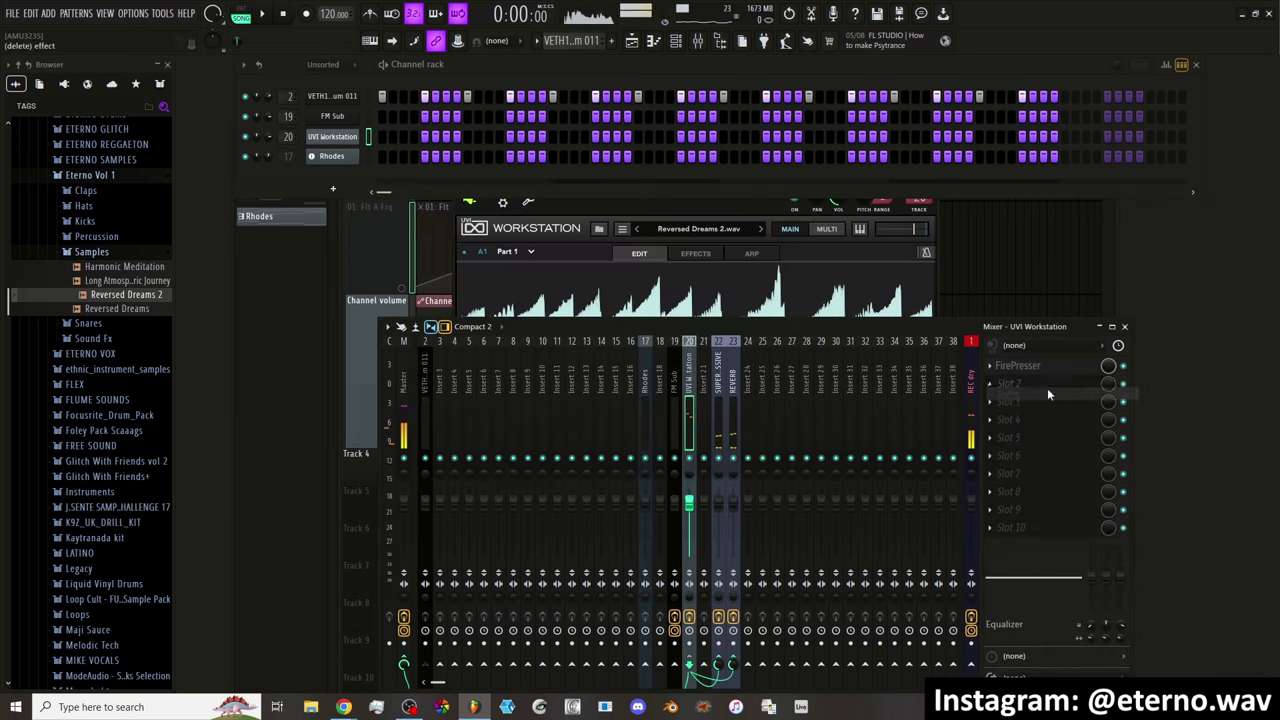
# Load Spreader into slot 2 of the UVI Workstation mixer track and increase its stereo separation
pyautogui.click(1048, 388)
pyautogui.moveTo(1166, 440)
pyautogui.click(1129, 456)
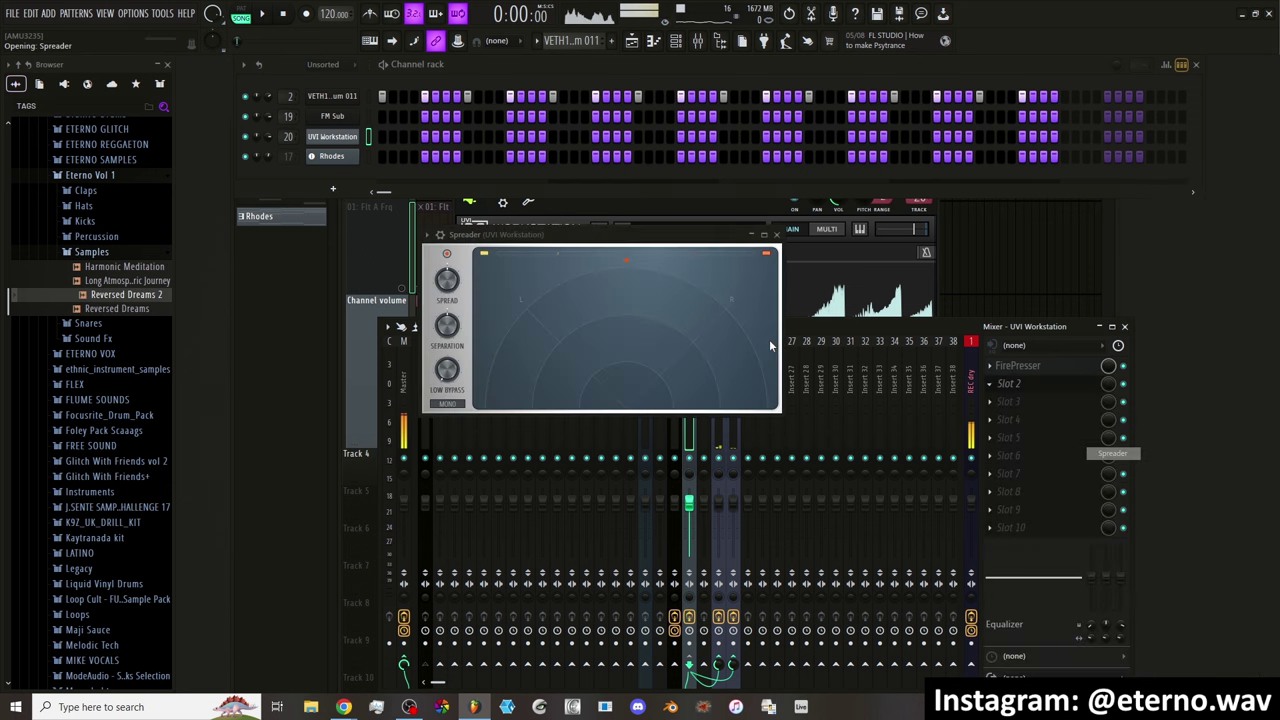
pyautogui.moveTo(602, 228); pyautogui.dragTo(767, 341)
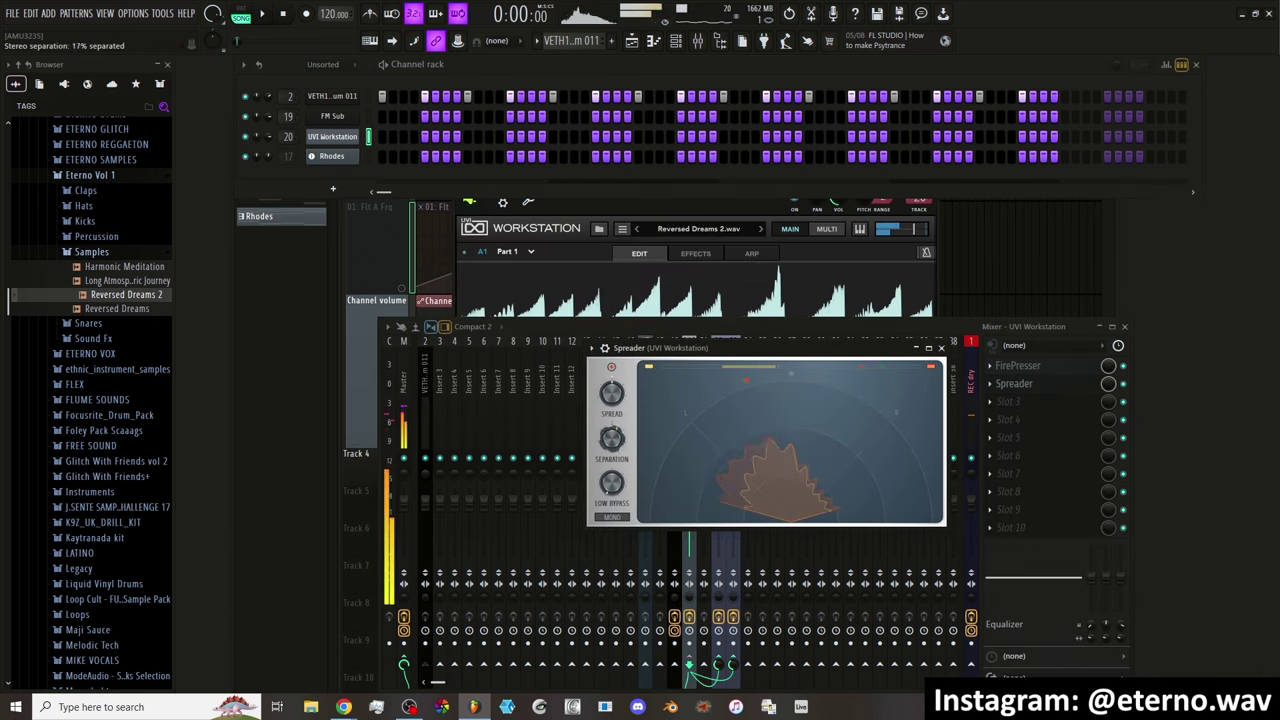
pyautogui.moveTo(612, 438); pyautogui.dragTo(612, 390)
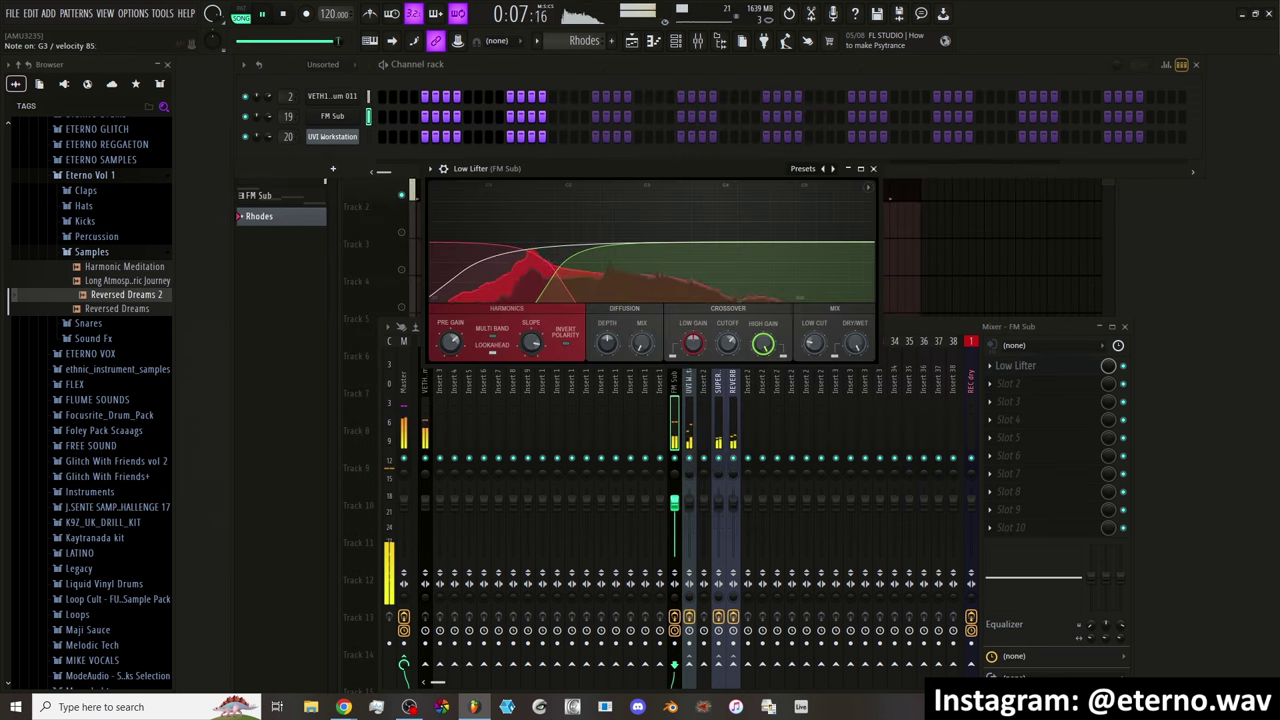
# Lower the harmonics slope in the FM Sub track's Low Lifter and stop the song playback
pyautogui.moveTo(531, 342); pyautogui.dragTo(531, 368)
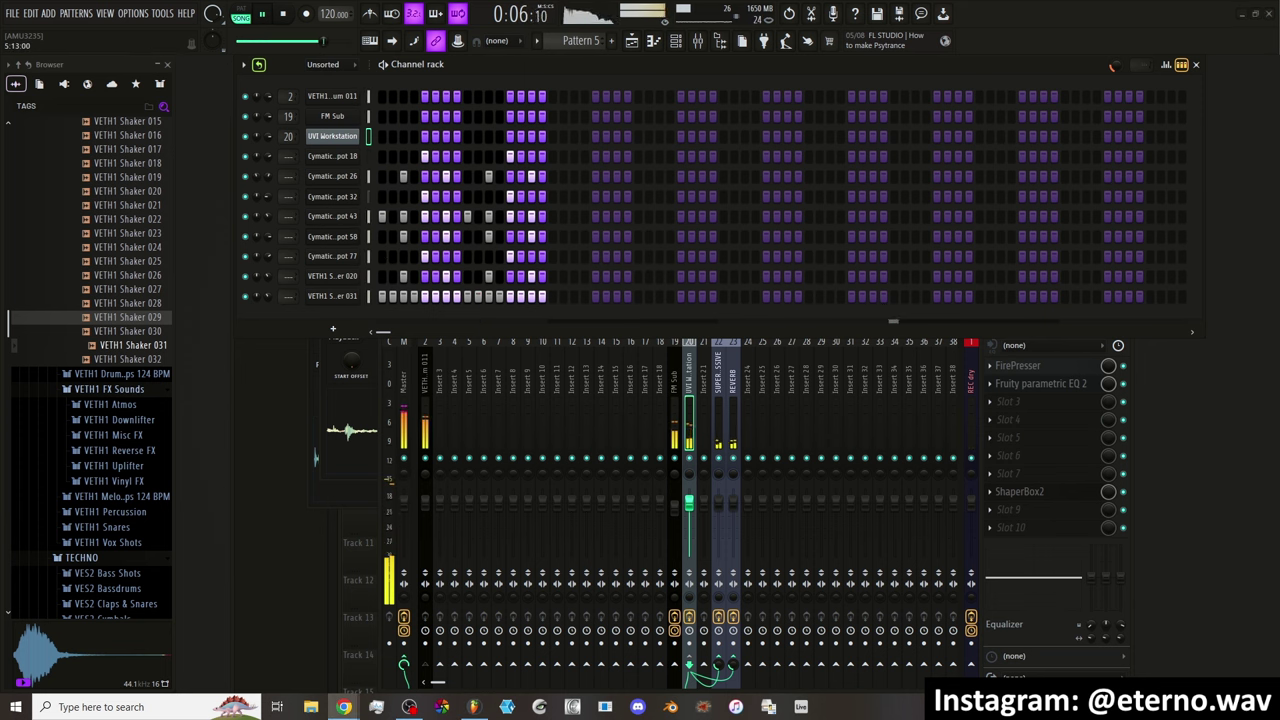
pyautogui.press('space')
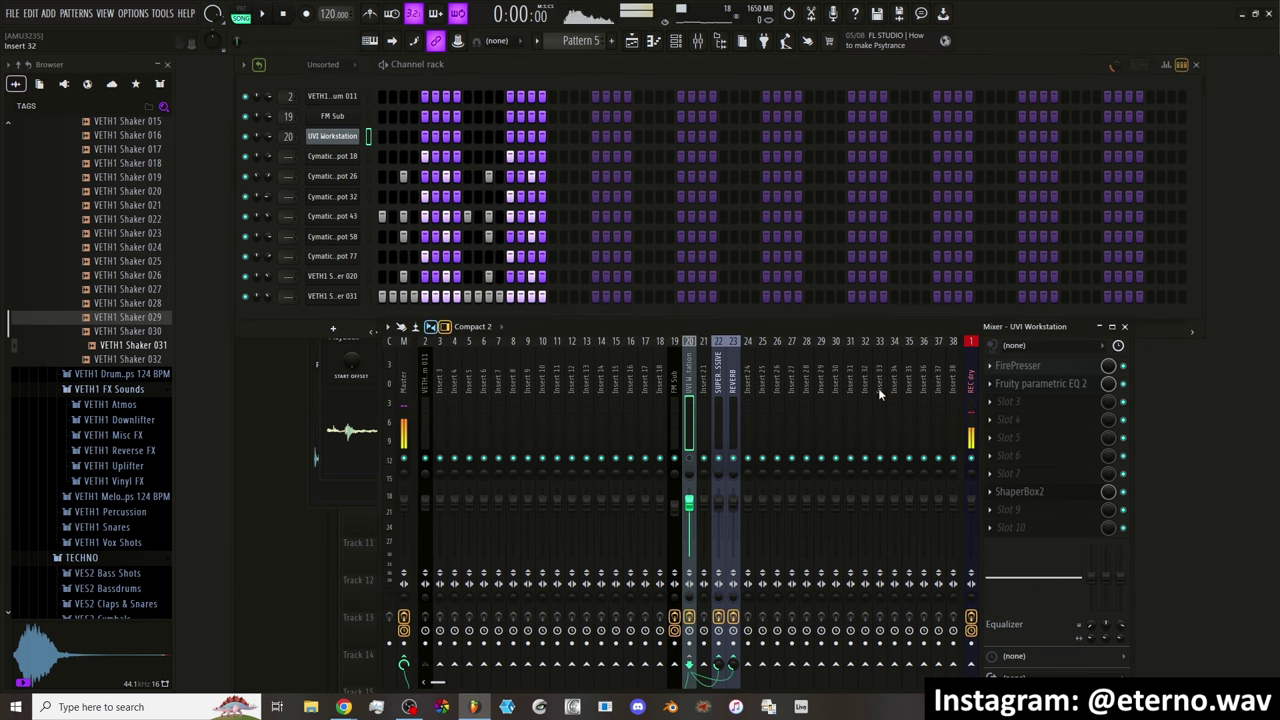
# Examine which FL Cloud effects can replace FirePresser and which FL Cloud instruments can be inserted in the channel rack
pyautogui.click(1001, 370)
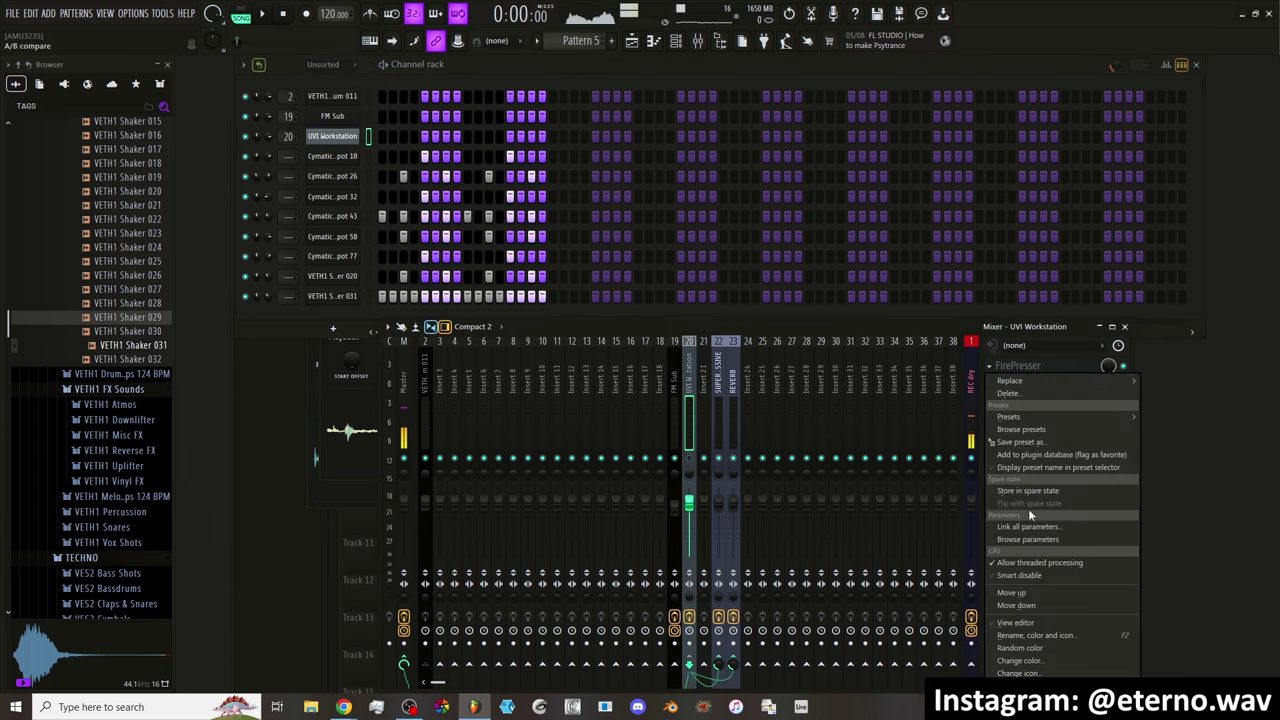
pyautogui.moveTo(1075, 379)
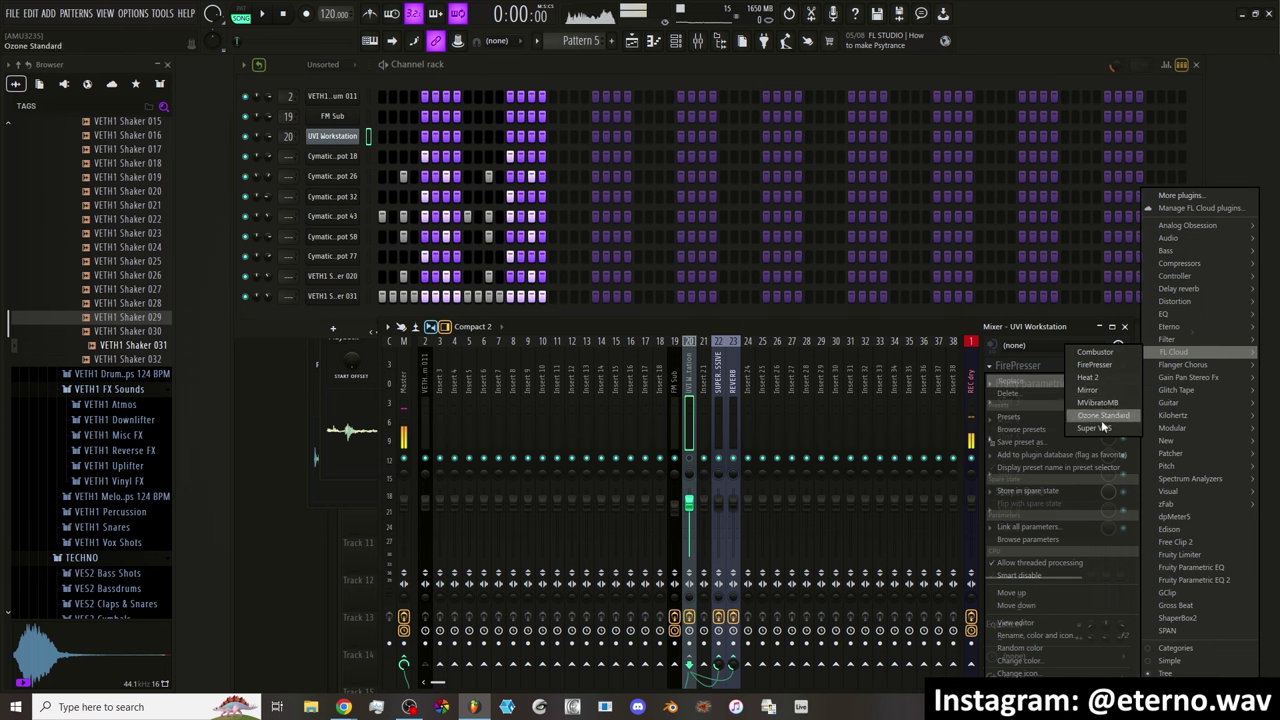
pyautogui.rightClick(332, 295)
pyautogui.rightClick(332, 295)
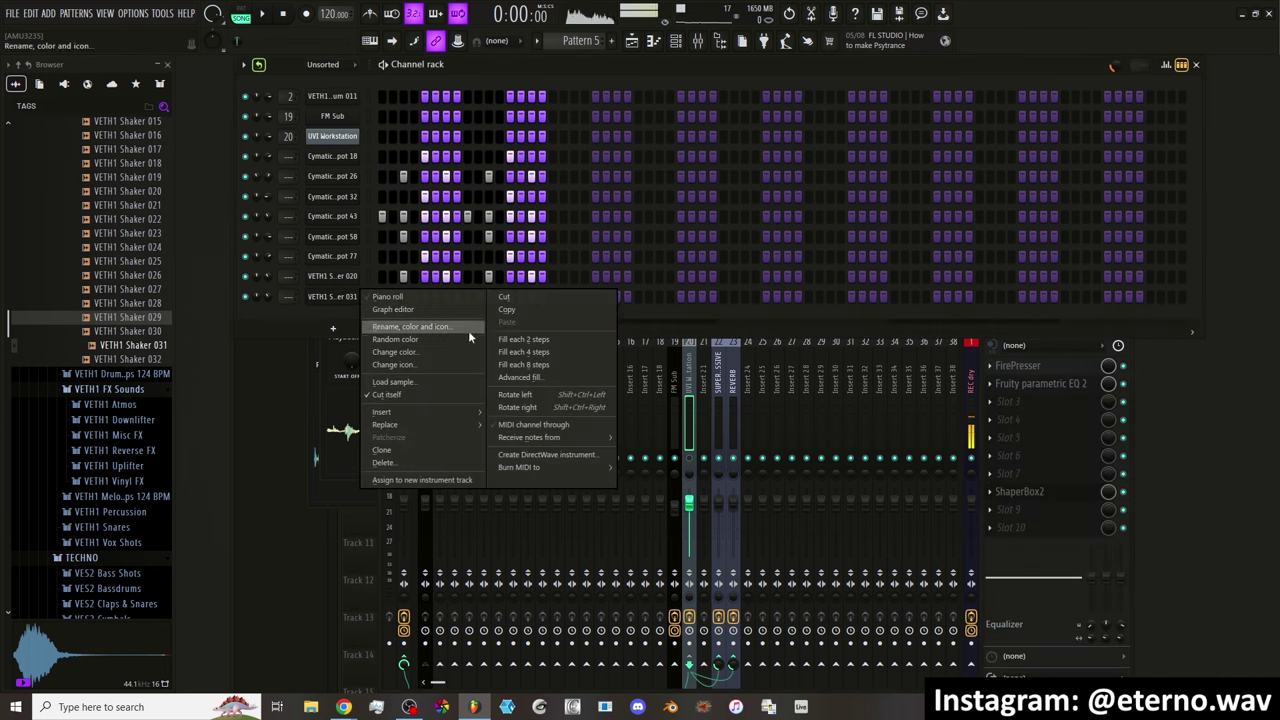
pyautogui.moveTo(441, 414)
pyautogui.moveTo(547, 303)
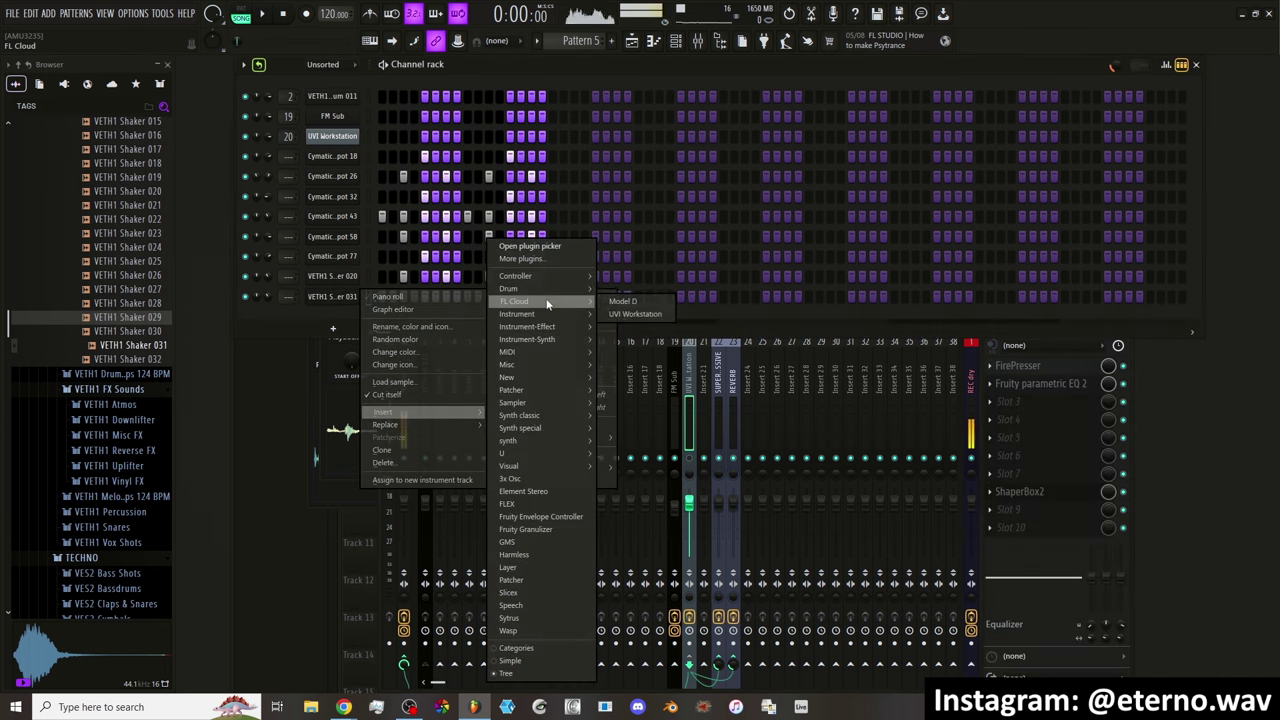
pyautogui.click(630, 314)
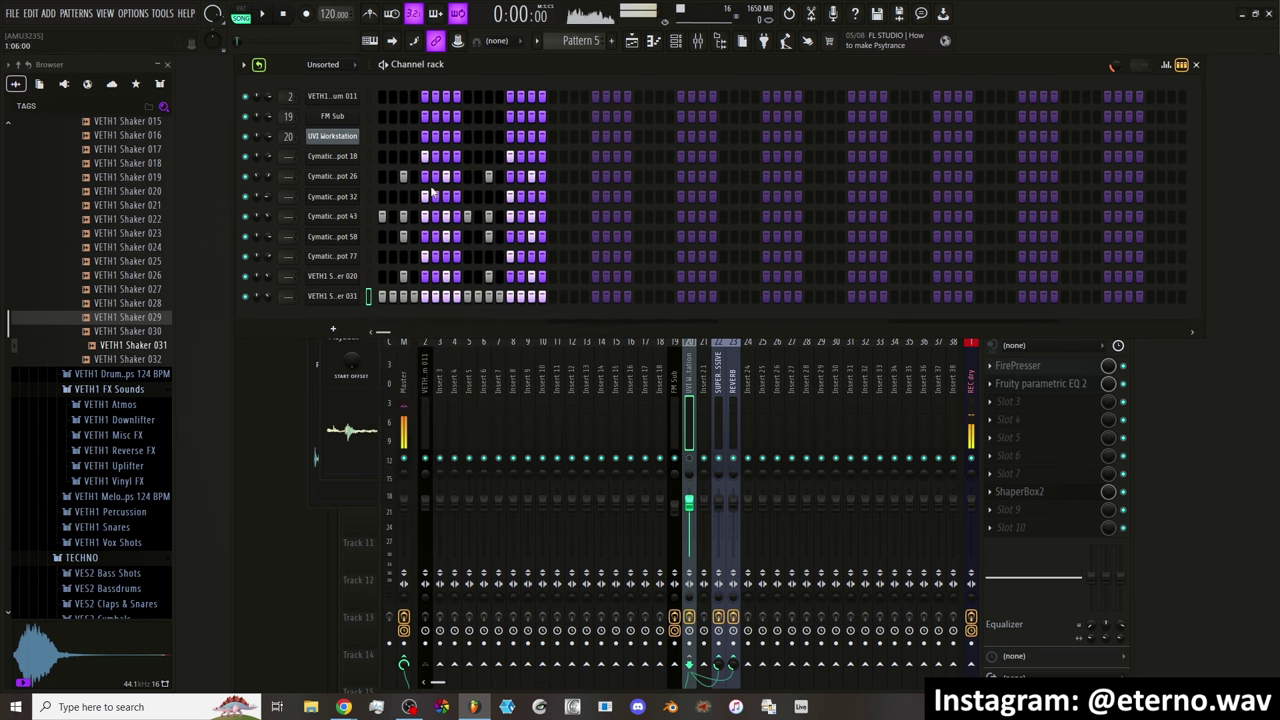
# Add the FL Cloud instrument UVI Workstation to the channel rack of an empty project
pyautogui.click(340, 139)
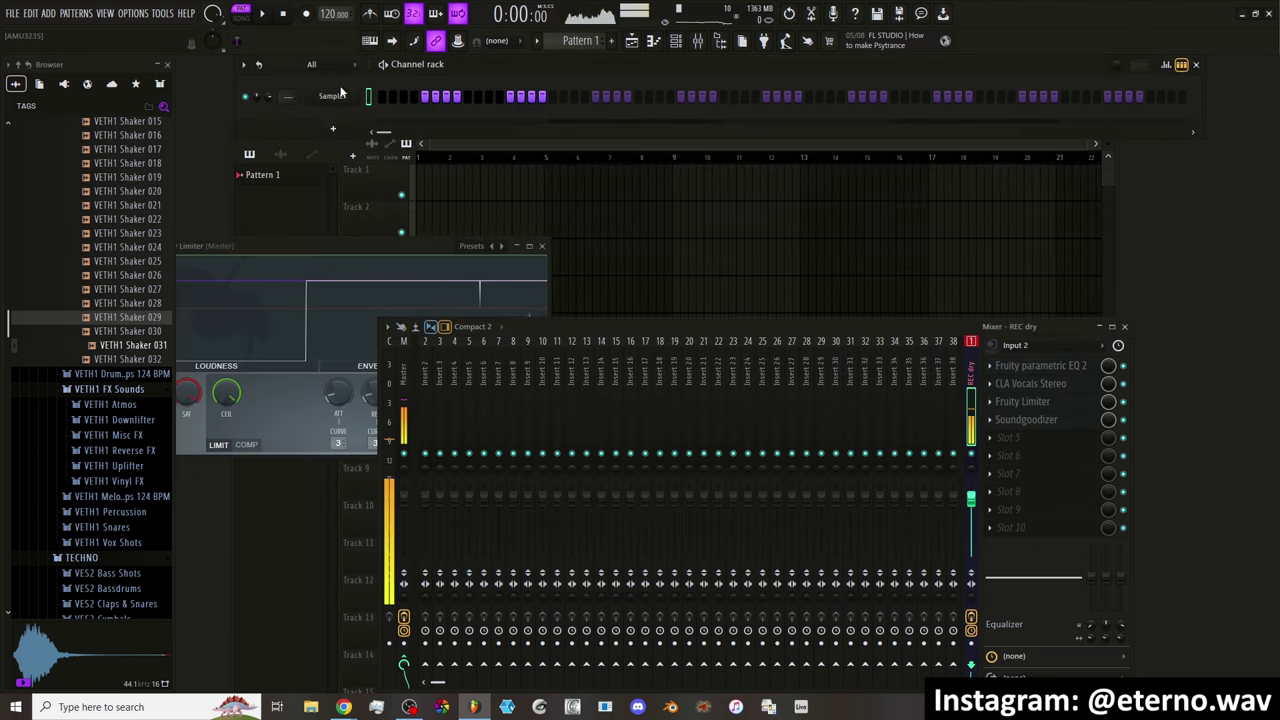
pyautogui.rightClick(363, 92)
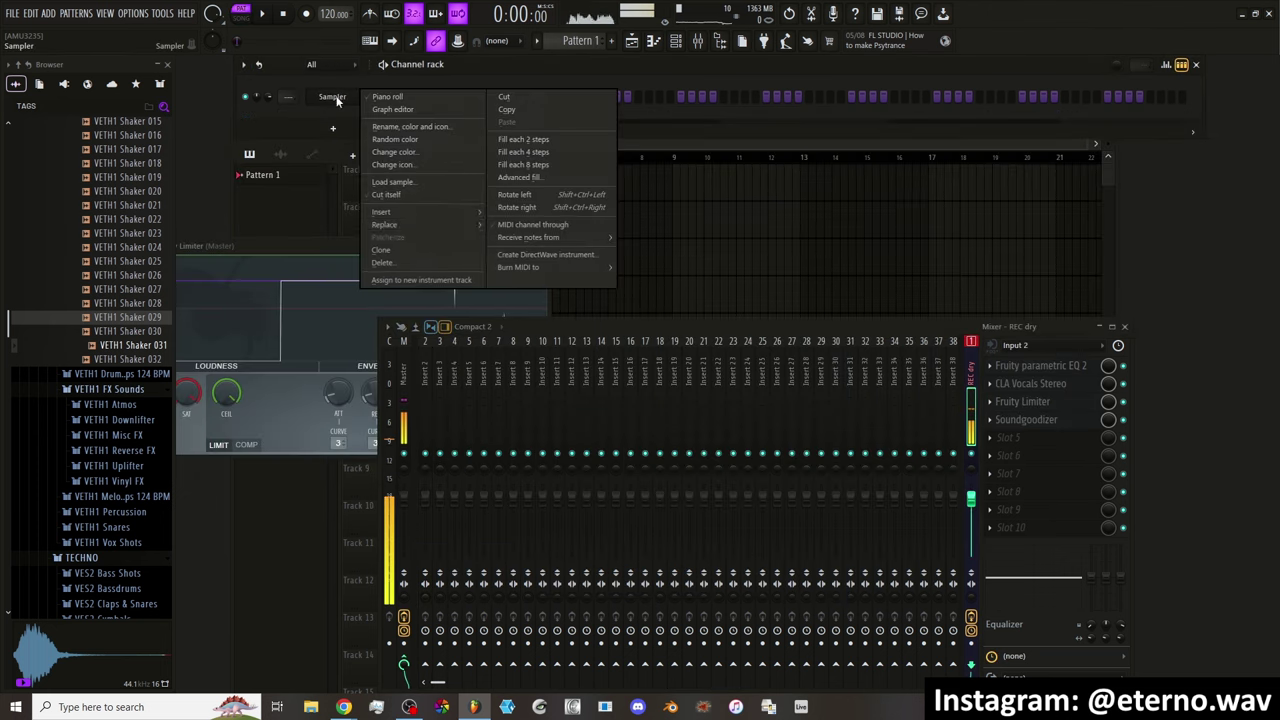
pyautogui.moveTo(425, 213)
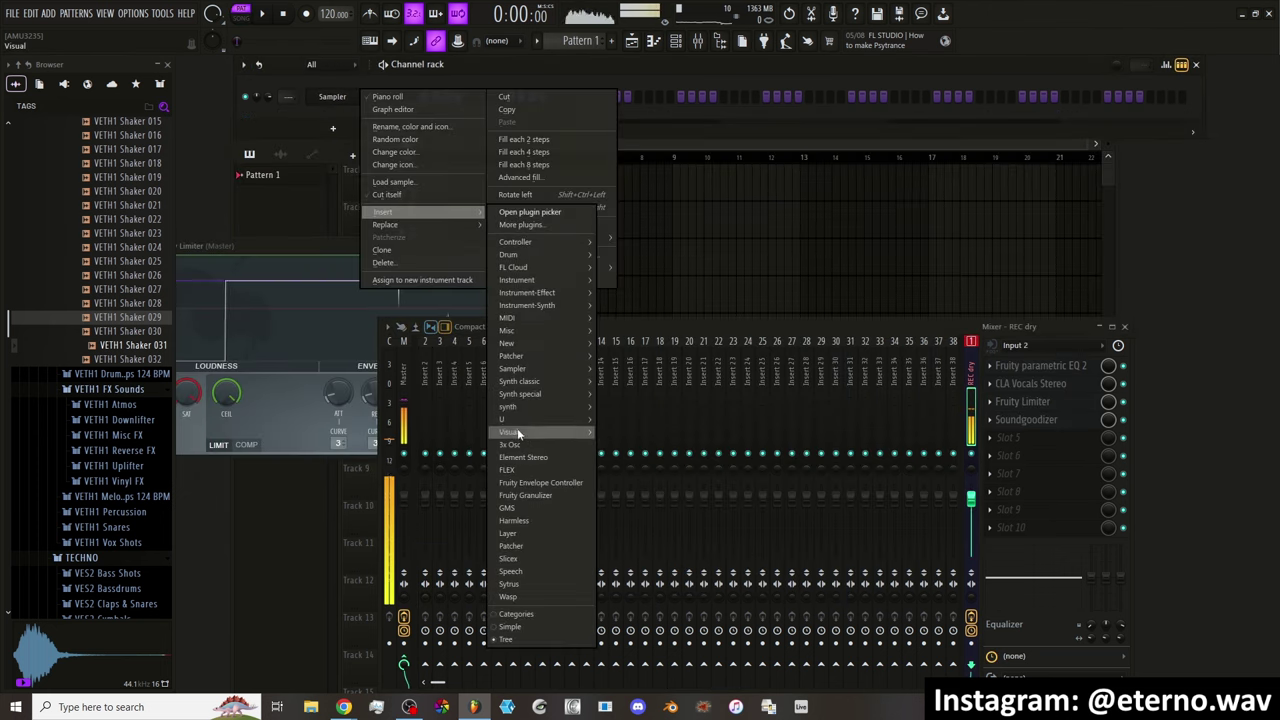
pyautogui.click(569, 346)
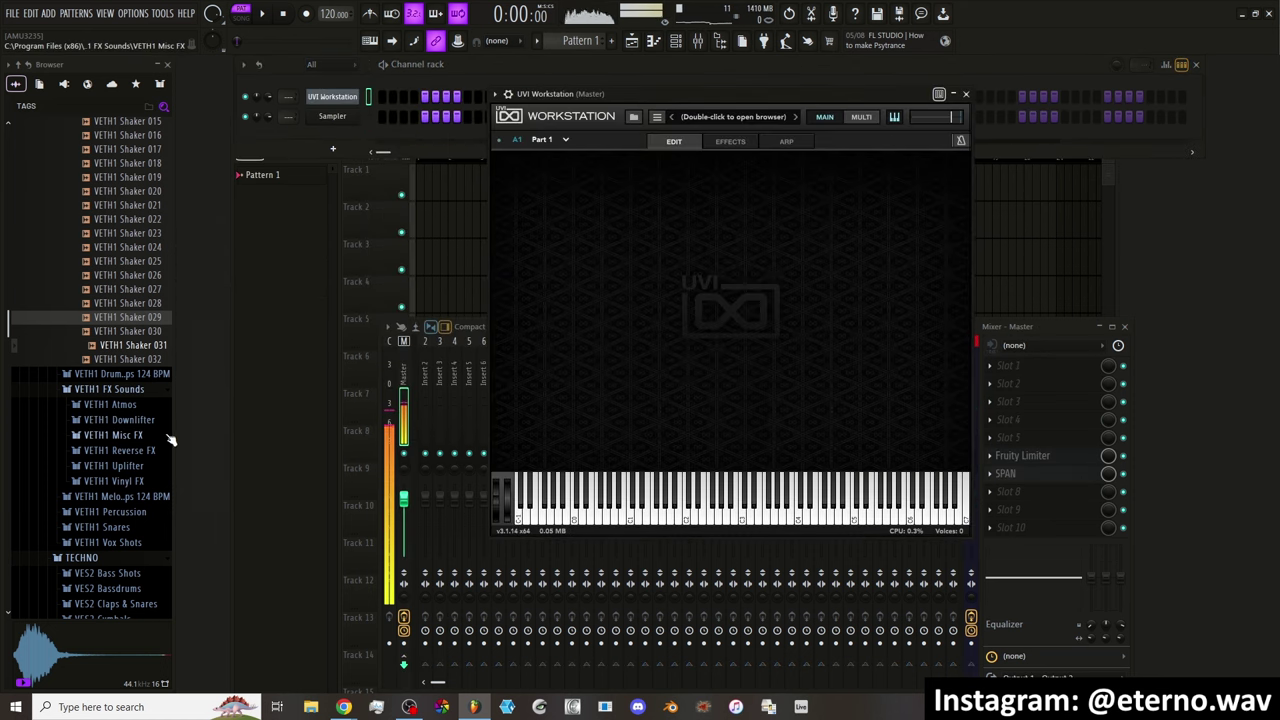
# Insert the FL Cloud piano instrument Model D as another channel alongside UVI Workstation
pyautogui.click(114, 561)
pyautogui.rightClick(331, 101)
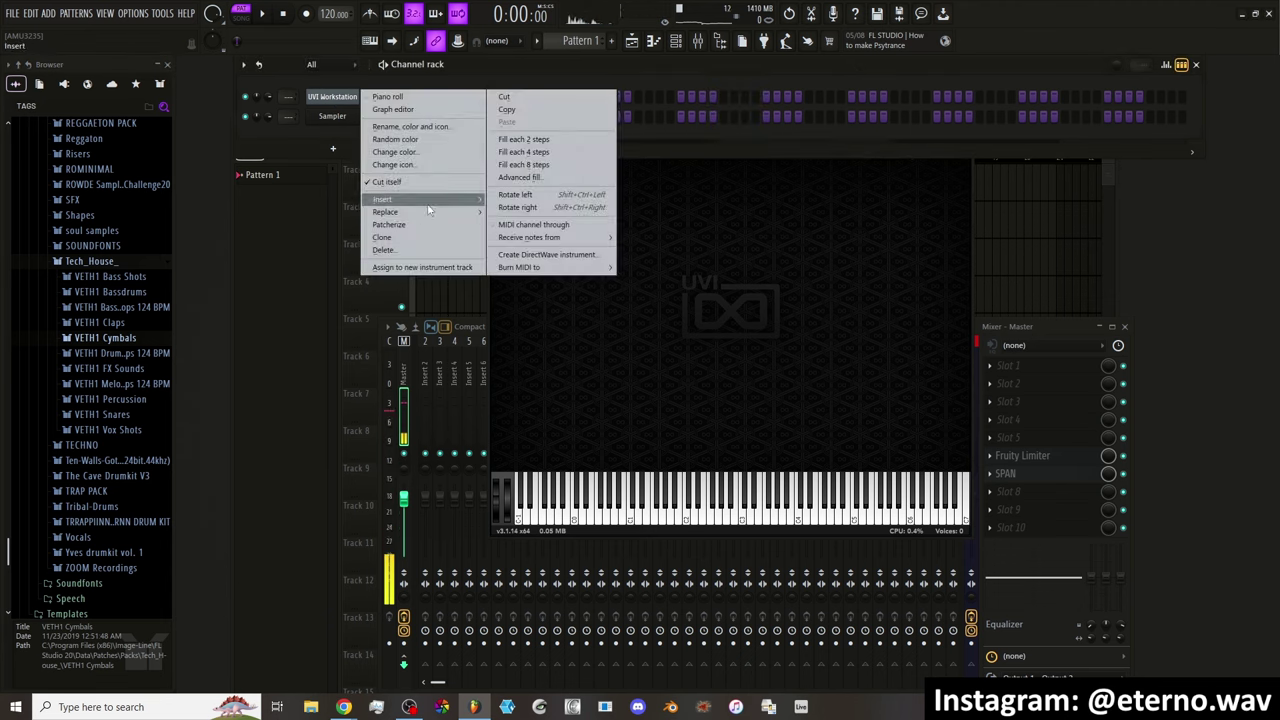
pyautogui.click(636, 254)
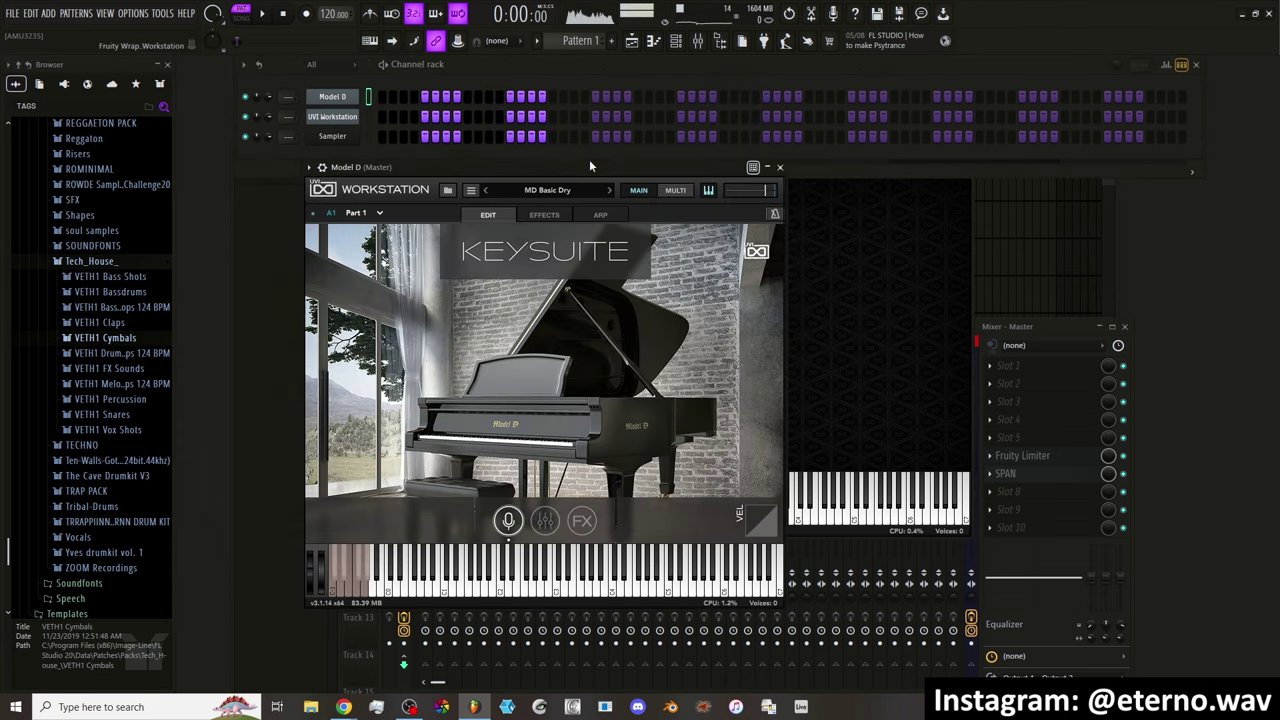